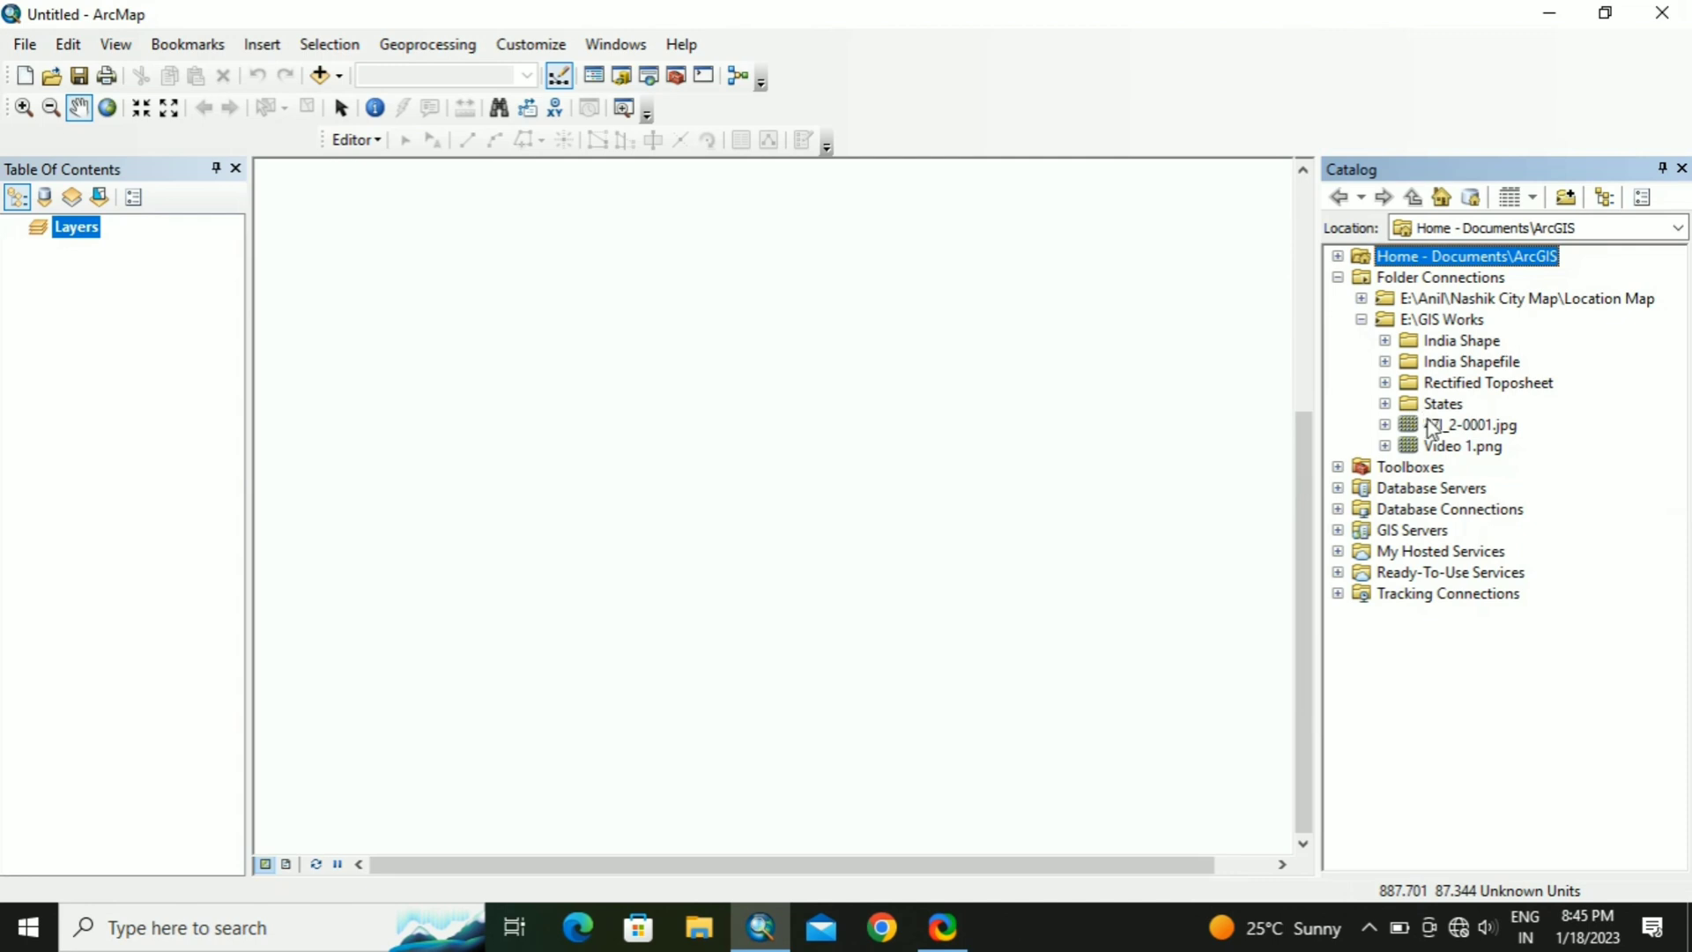
Step: Add the raster 47I_2-00011.tif from the Rectified Toposheet folder to the map and dismiss the spatial reference warning
click(1385, 383)
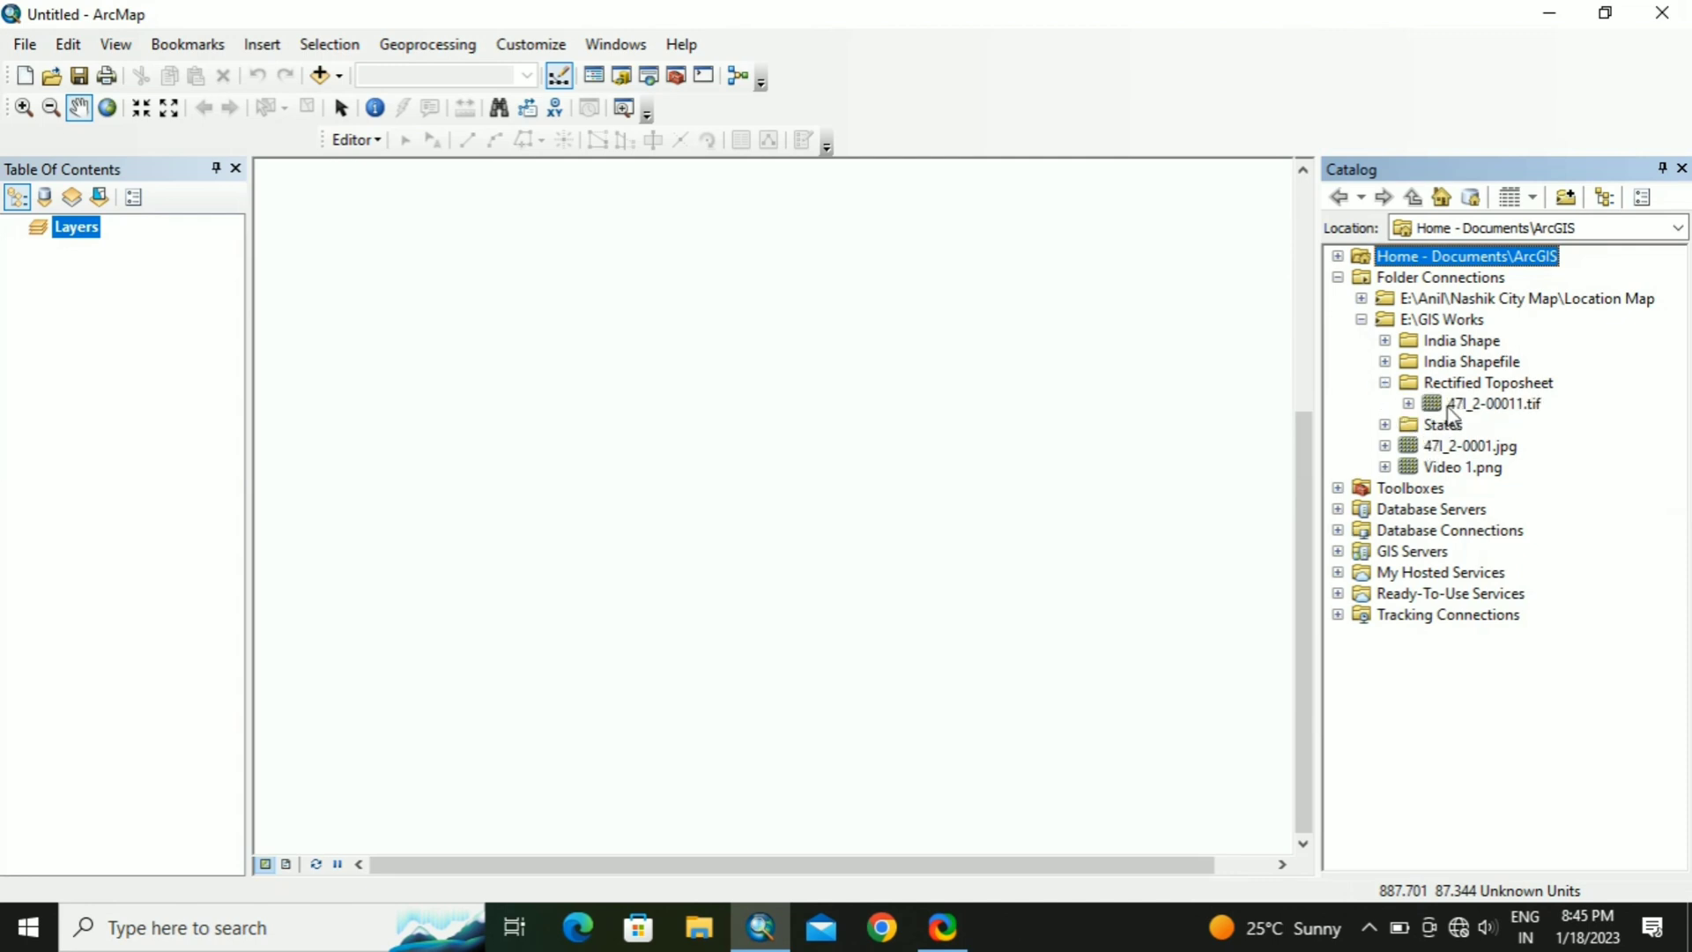
drag(1449, 406, 851, 429)
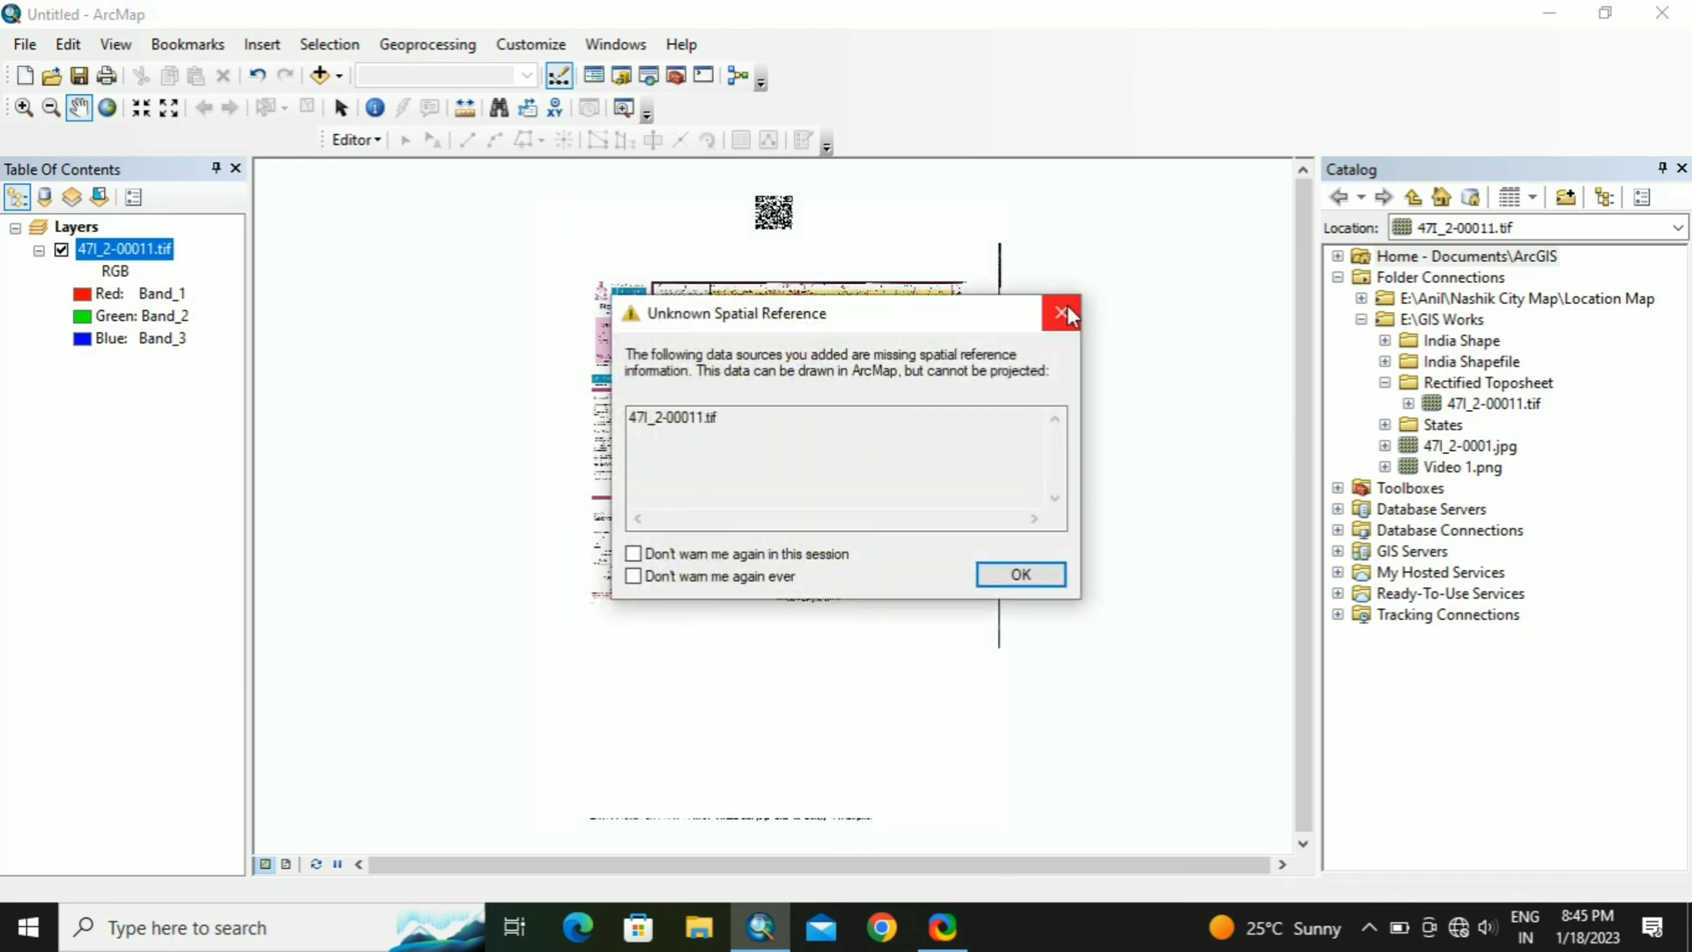
click(1062, 314)
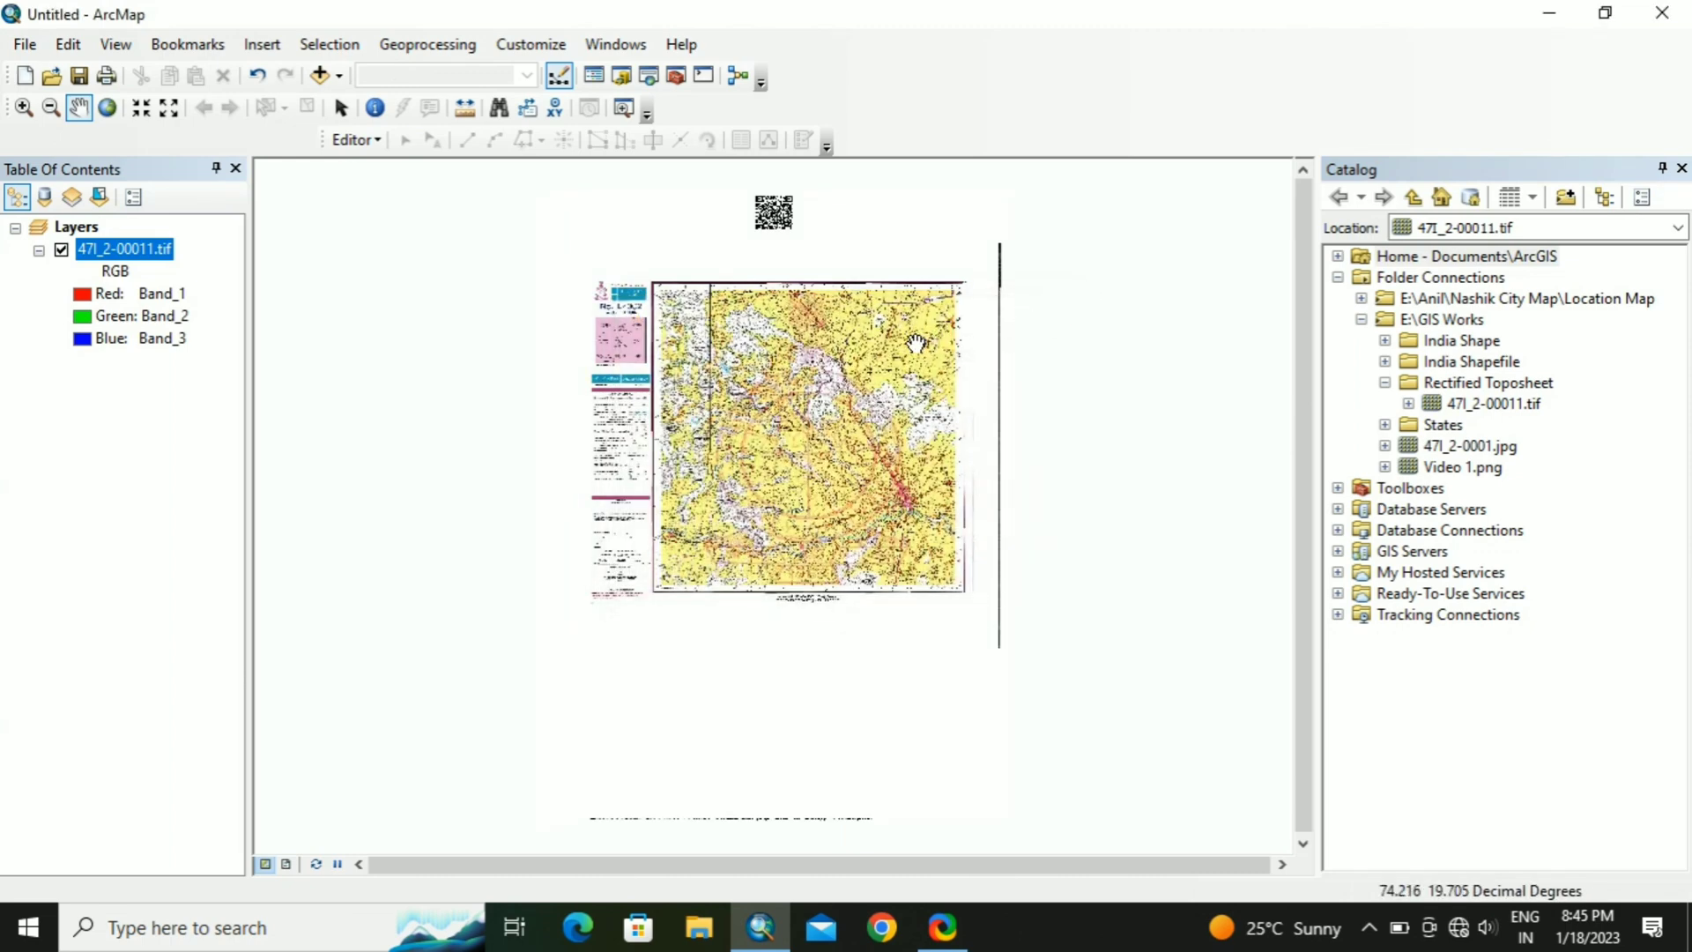
Step: Create a new folder named Digitization inside the Rectified Toposheet folder
click(1410, 394)
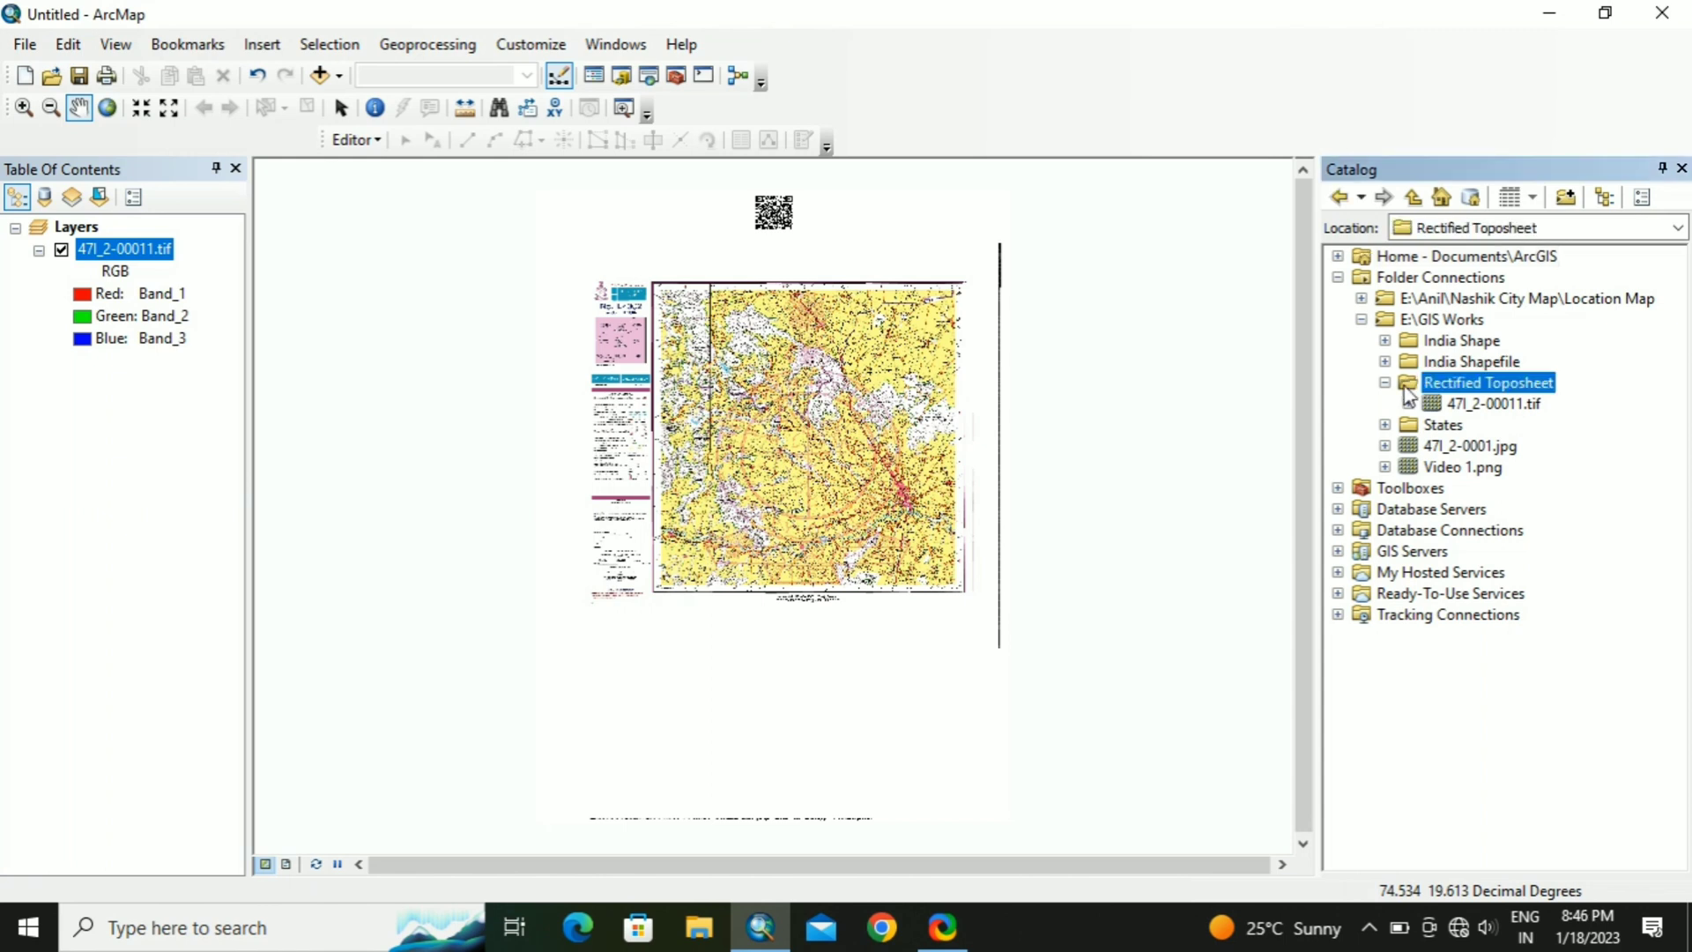
right_click(1410, 394)
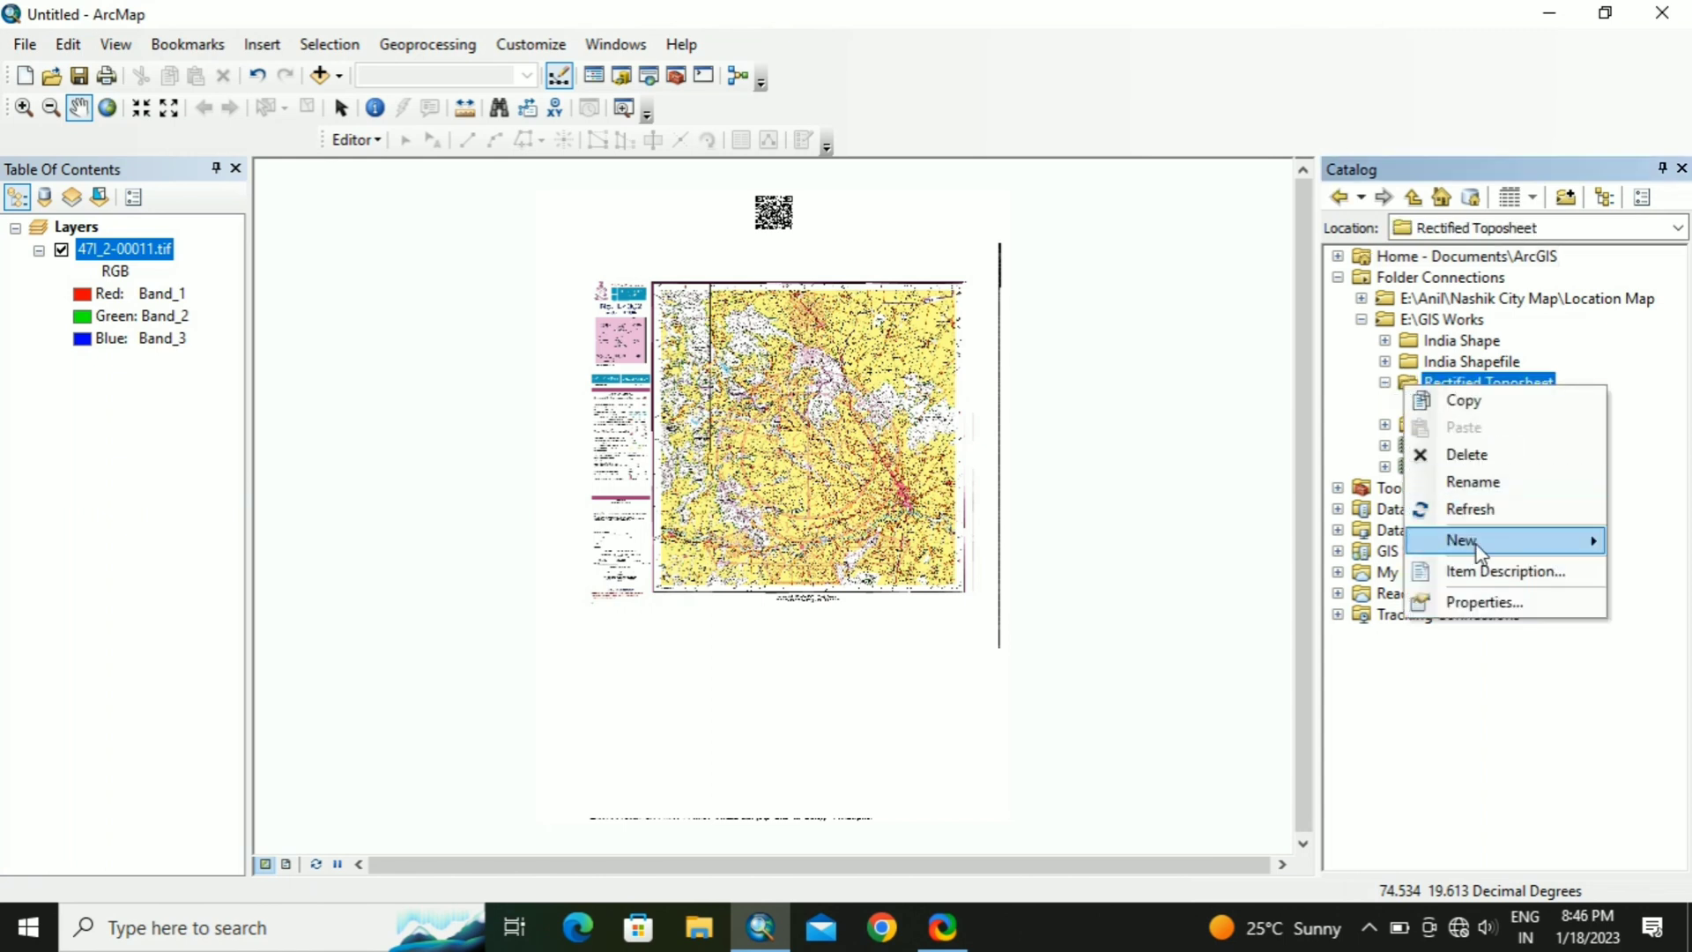
mouse_move(1480, 551)
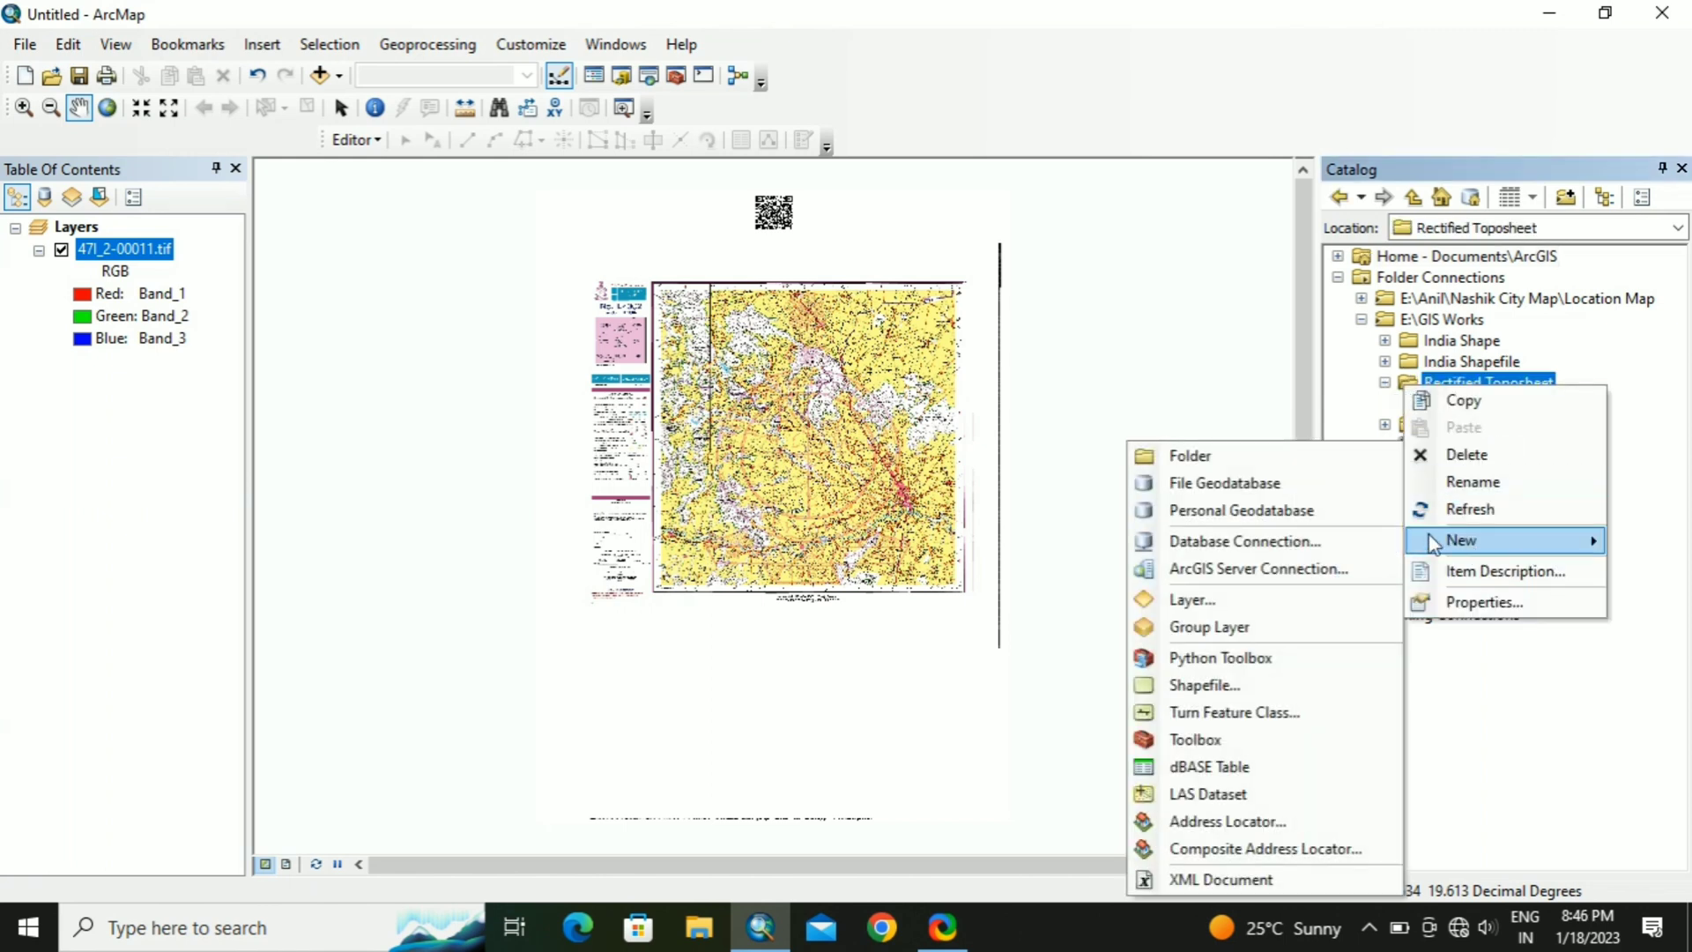
click(1224, 460)
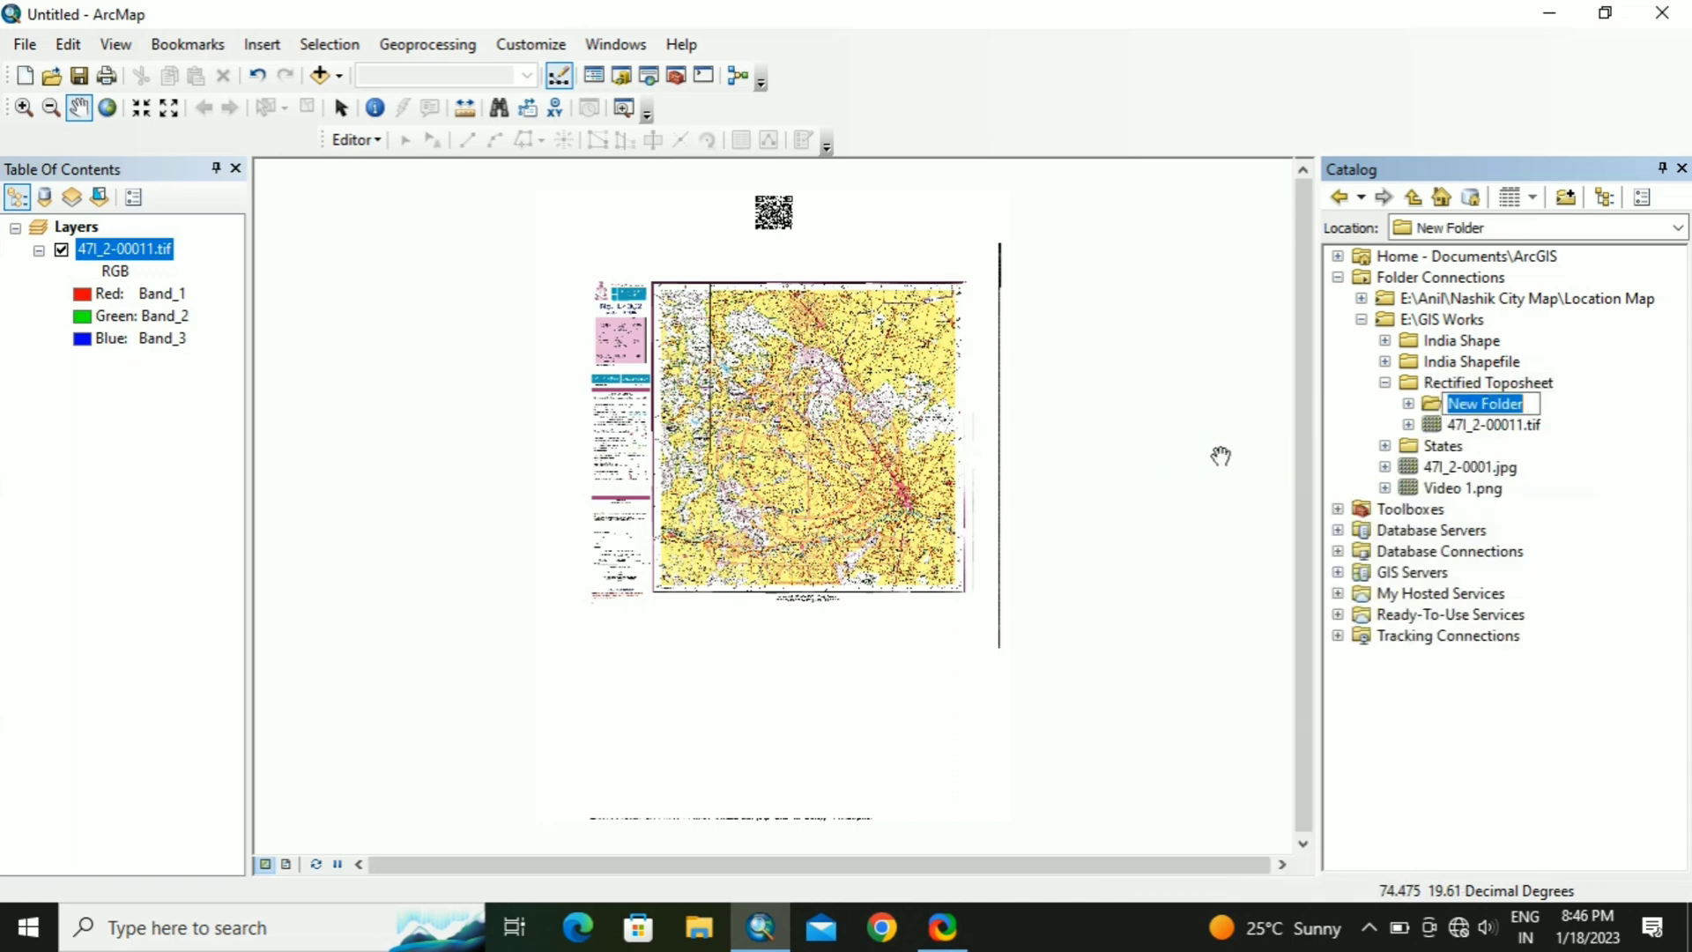
text(Digitiz)
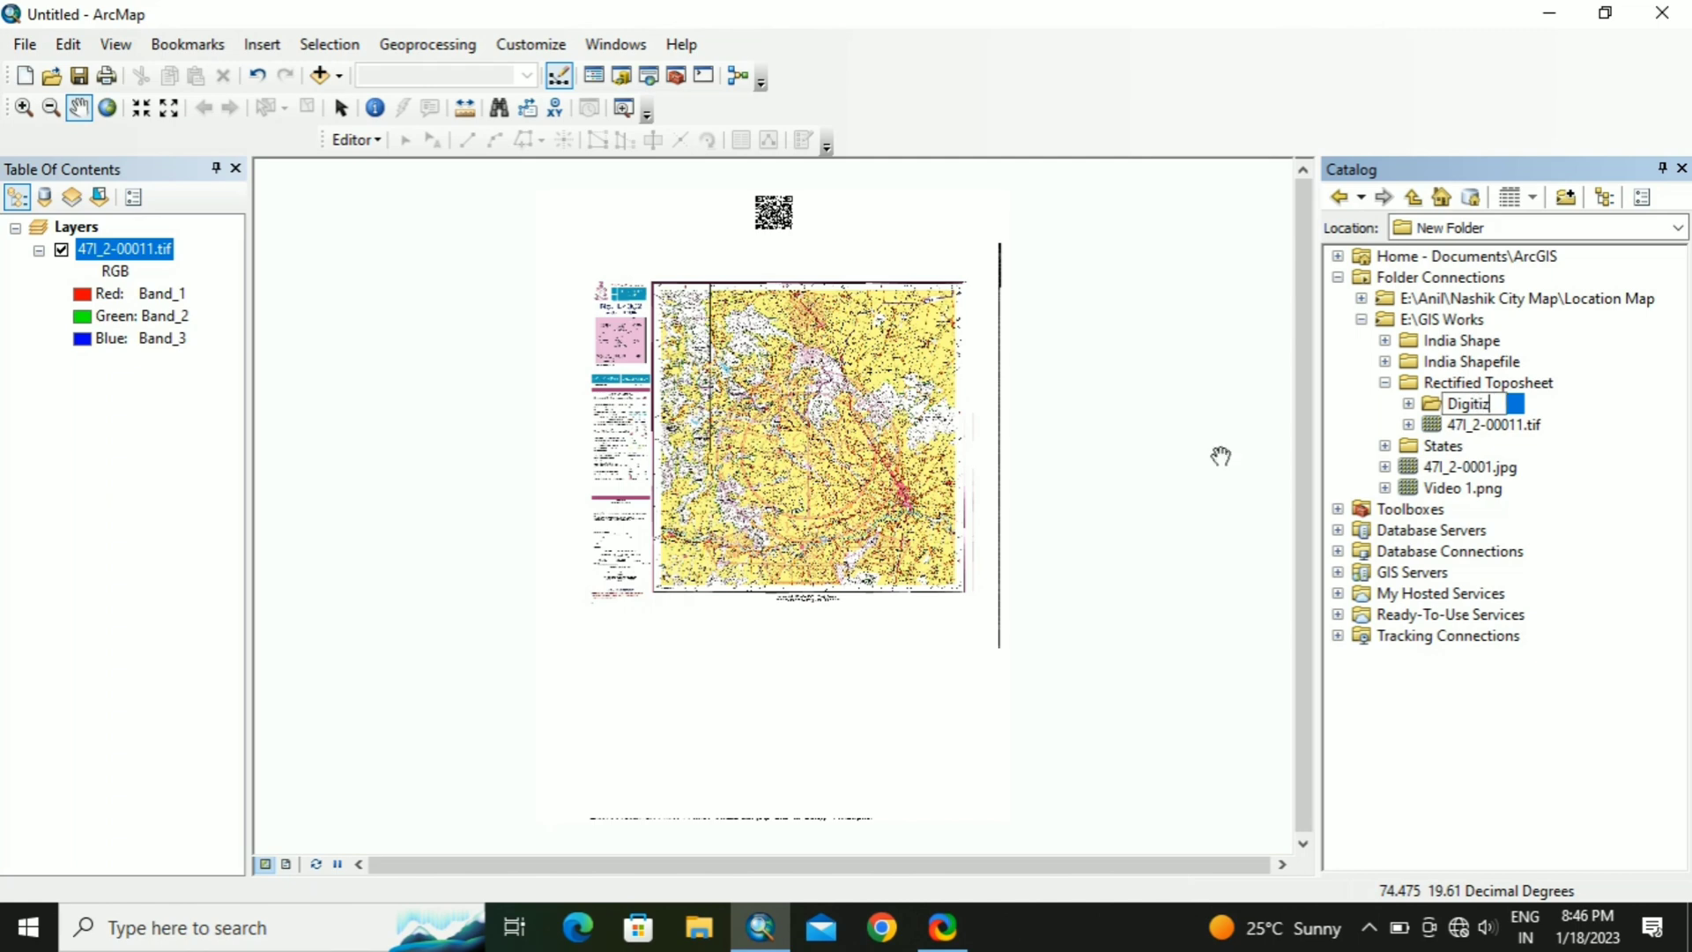
text(ation)
key(Return)
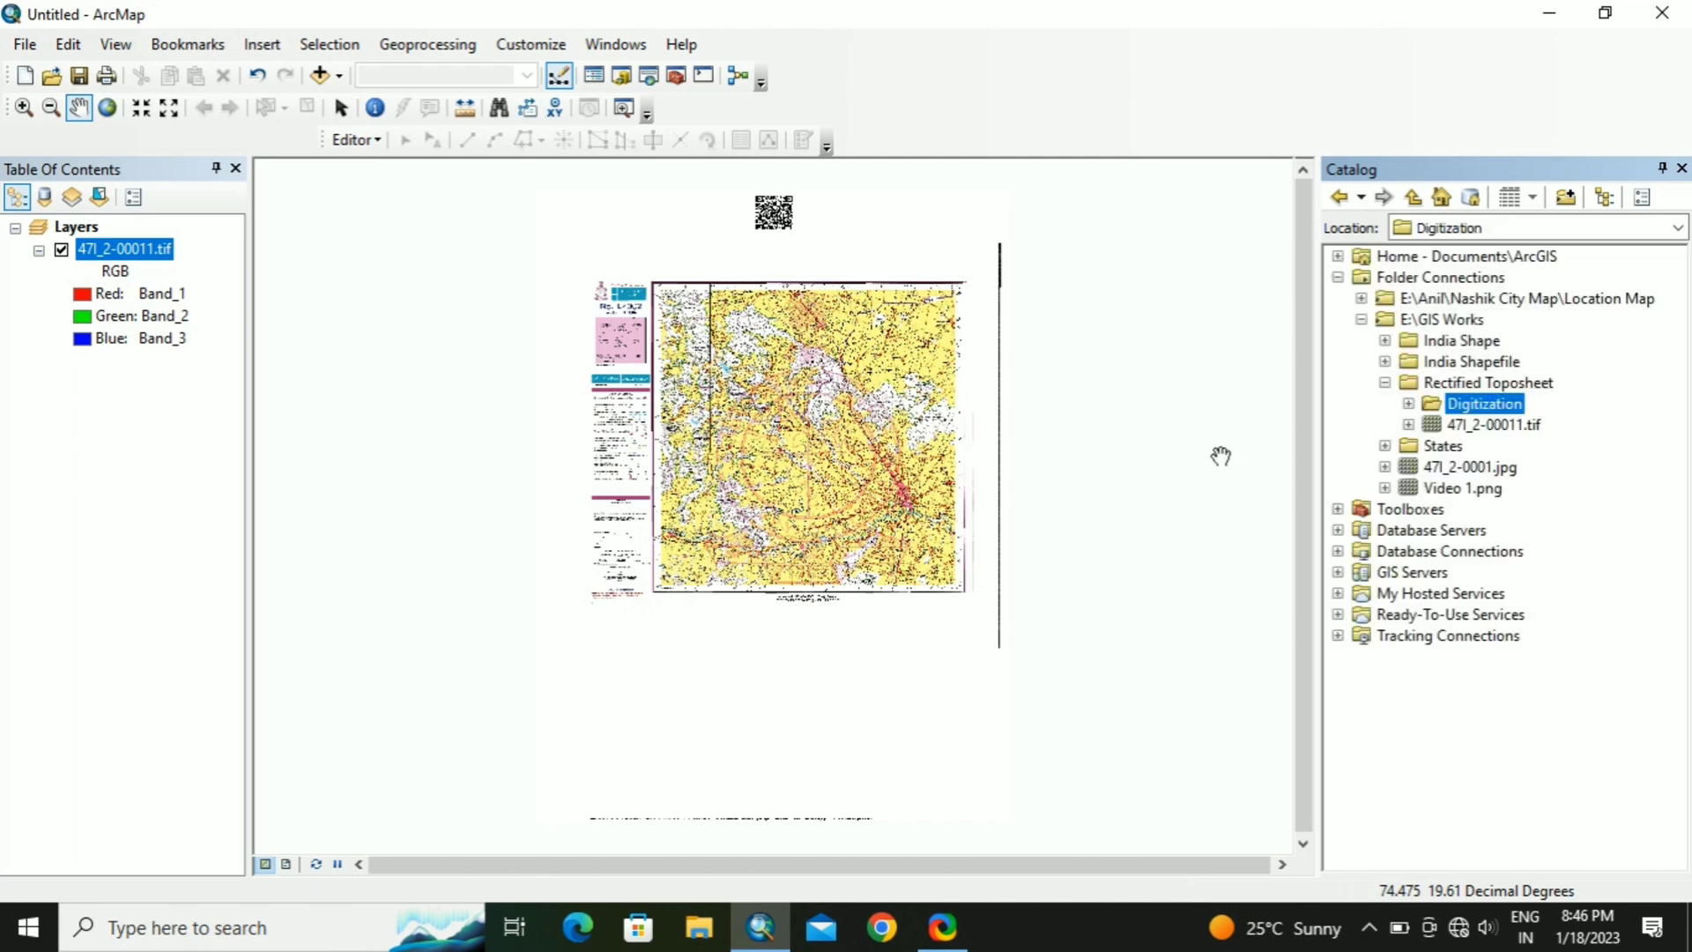
Step: Create a new file geodatabase with its default name inside the Digitization folder
right_click(1453, 414)
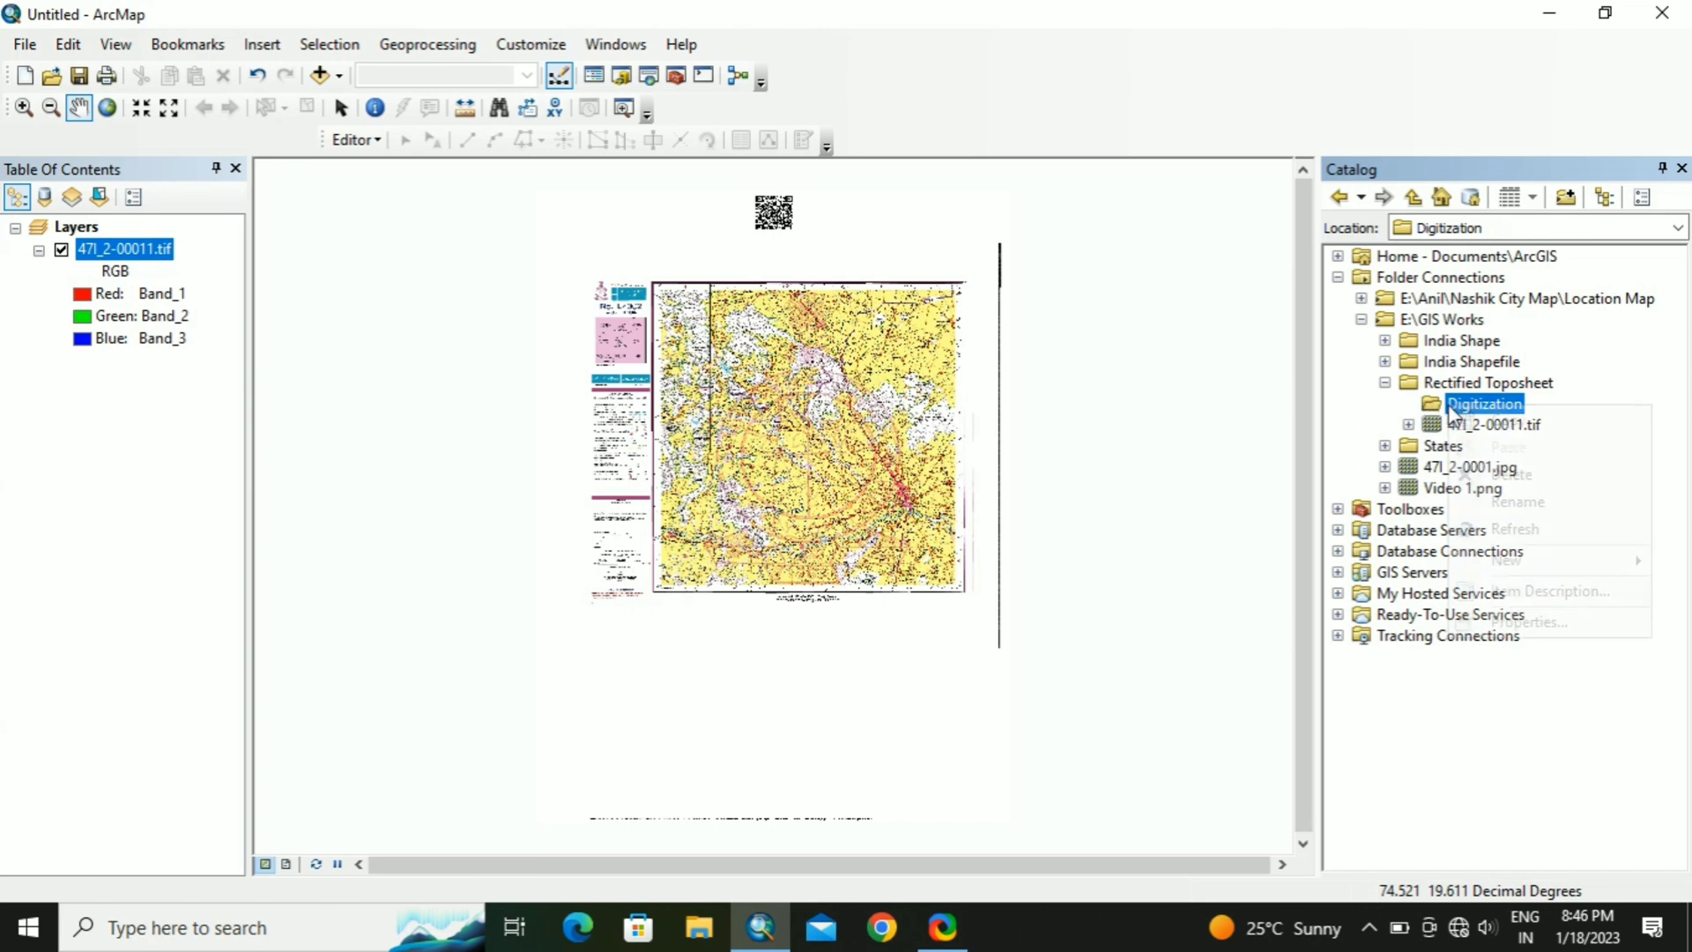
mouse_move(1506, 559)
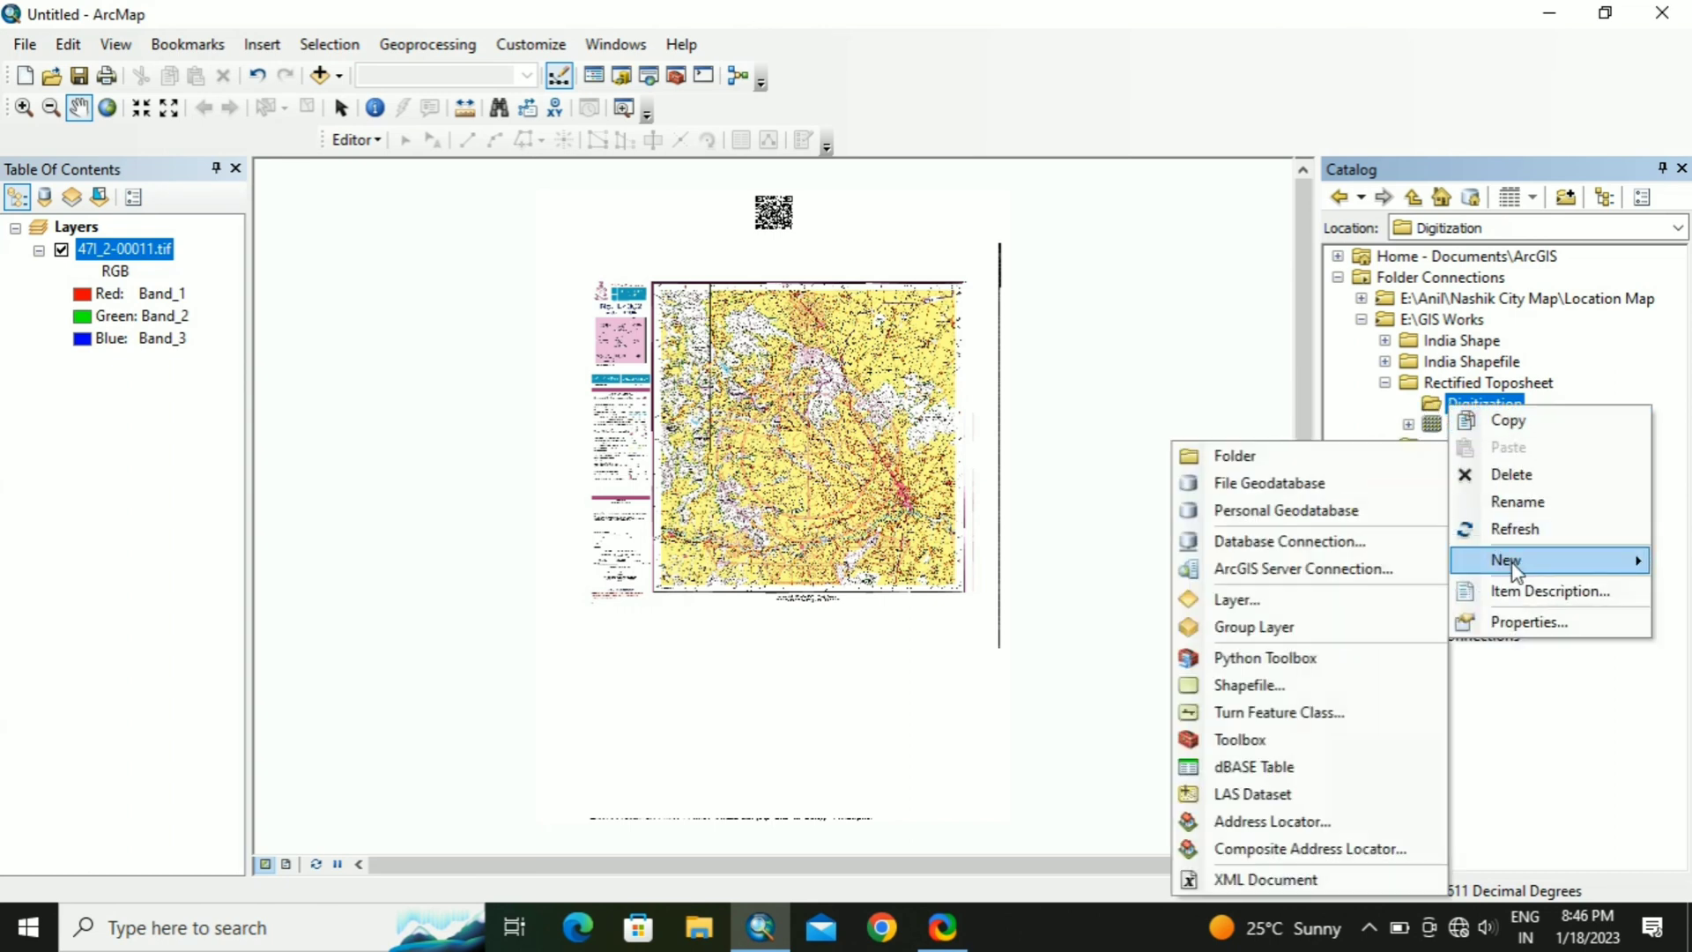
click(1292, 486)
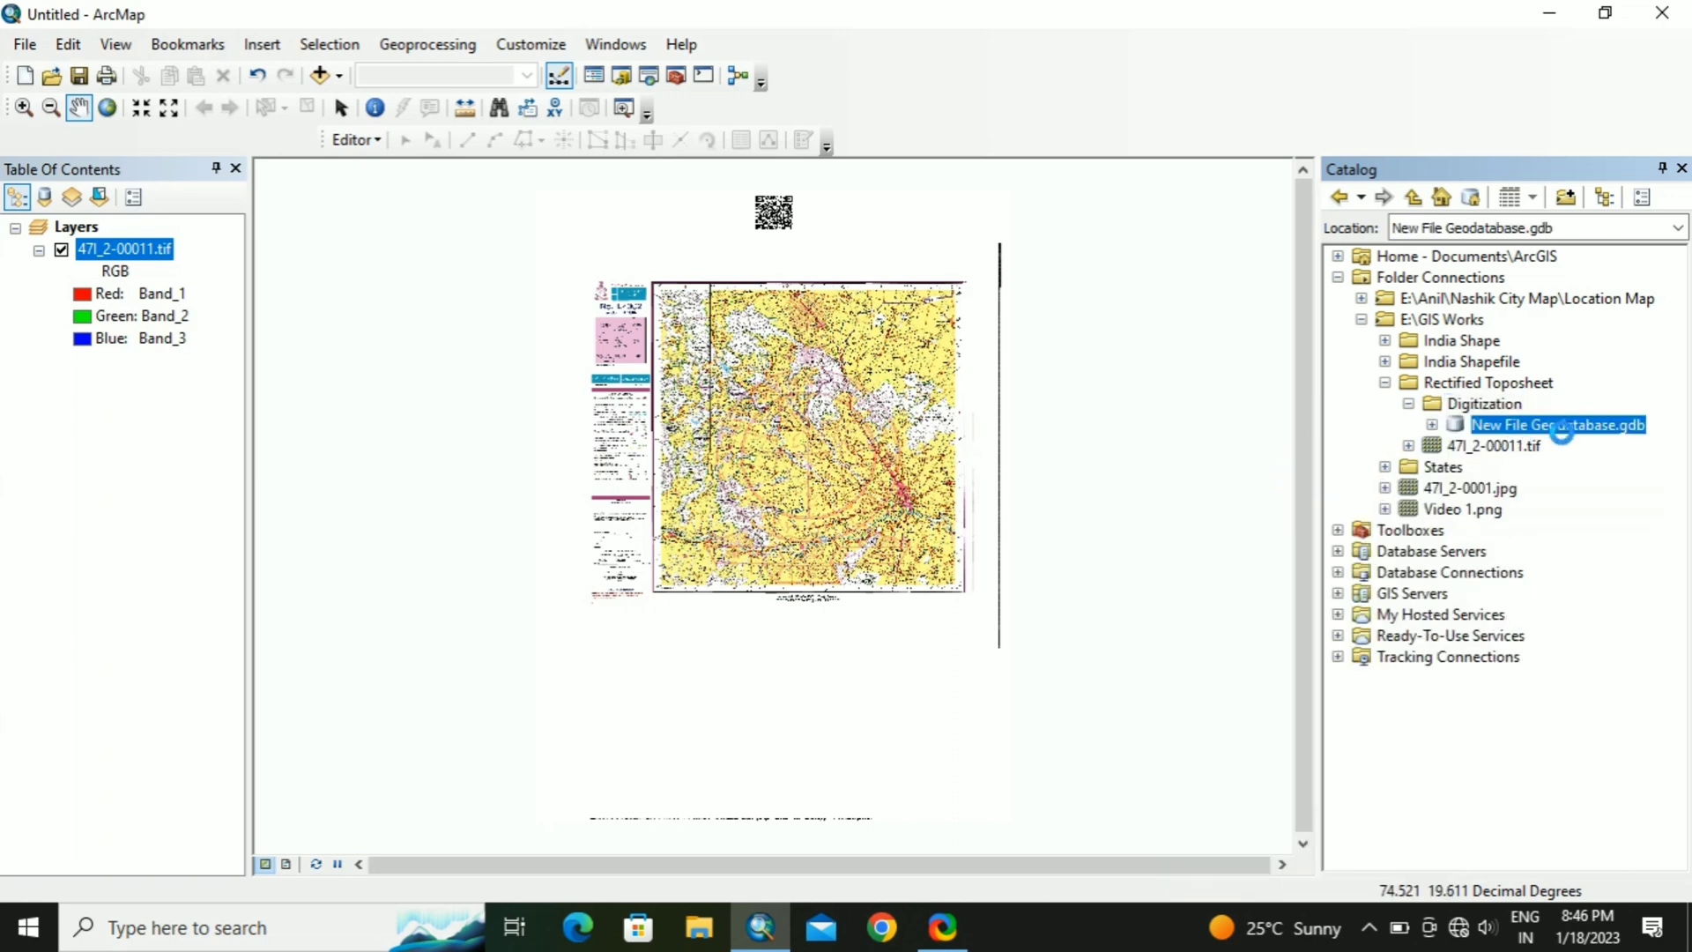
Step: Create a feature dataset named Digitization in the new geodatabase, using WGS 1984 UTM Zone 43N and no vertical coordinate system
right_click(1470, 421)
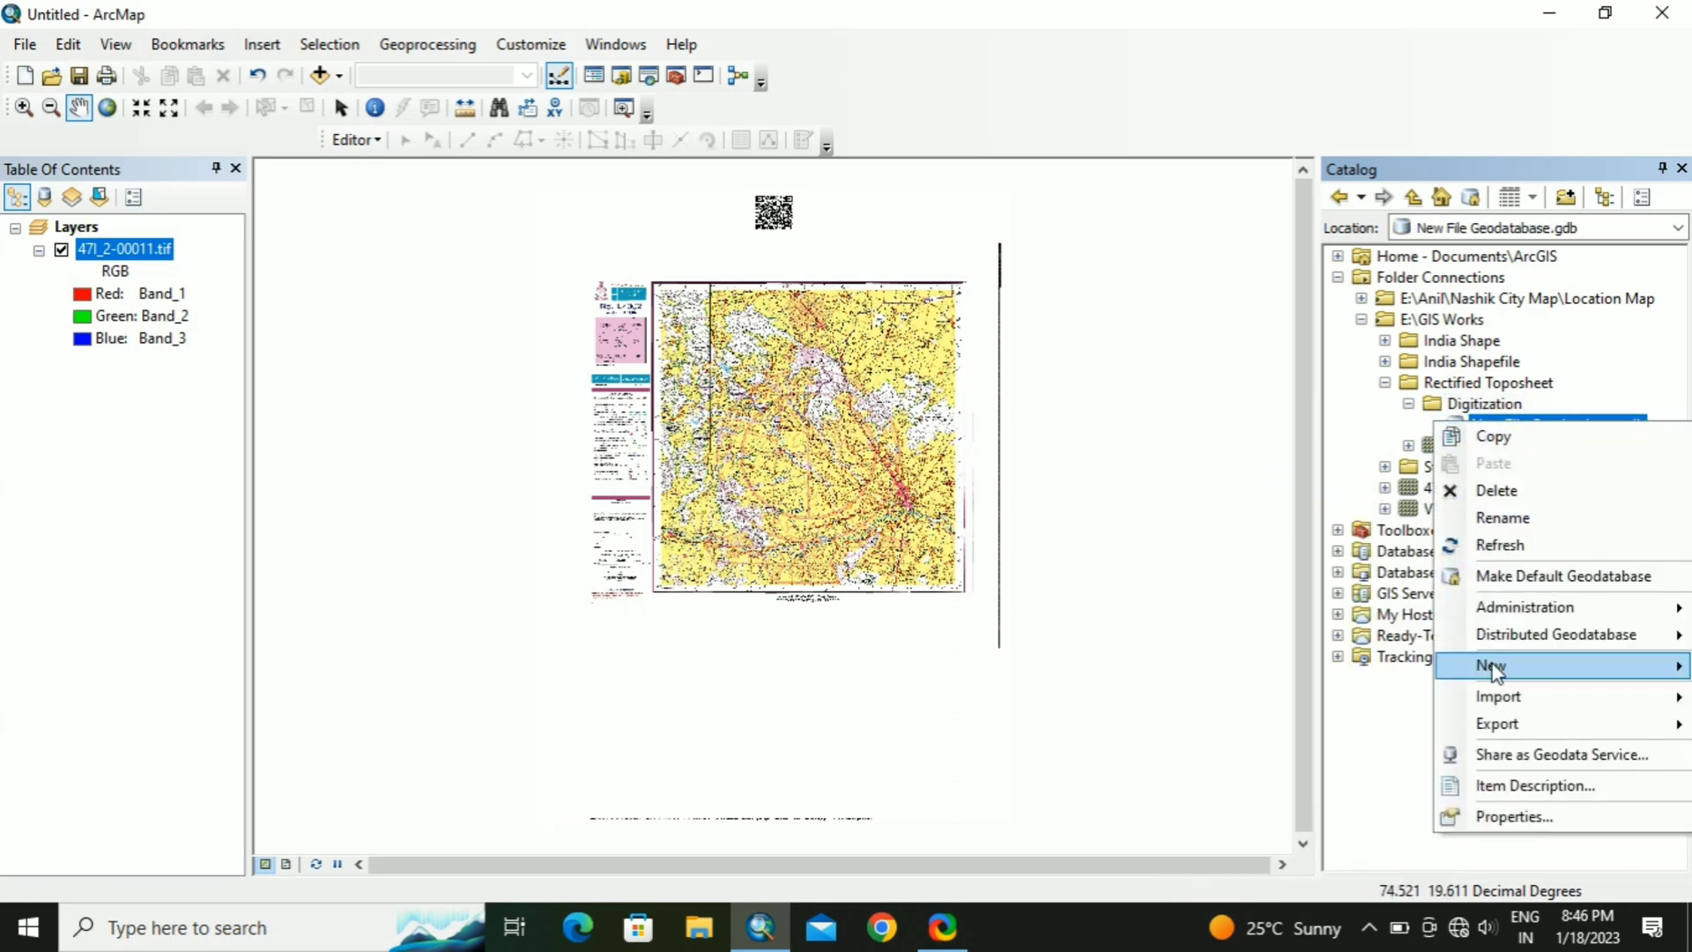
mouse_move(1495, 674)
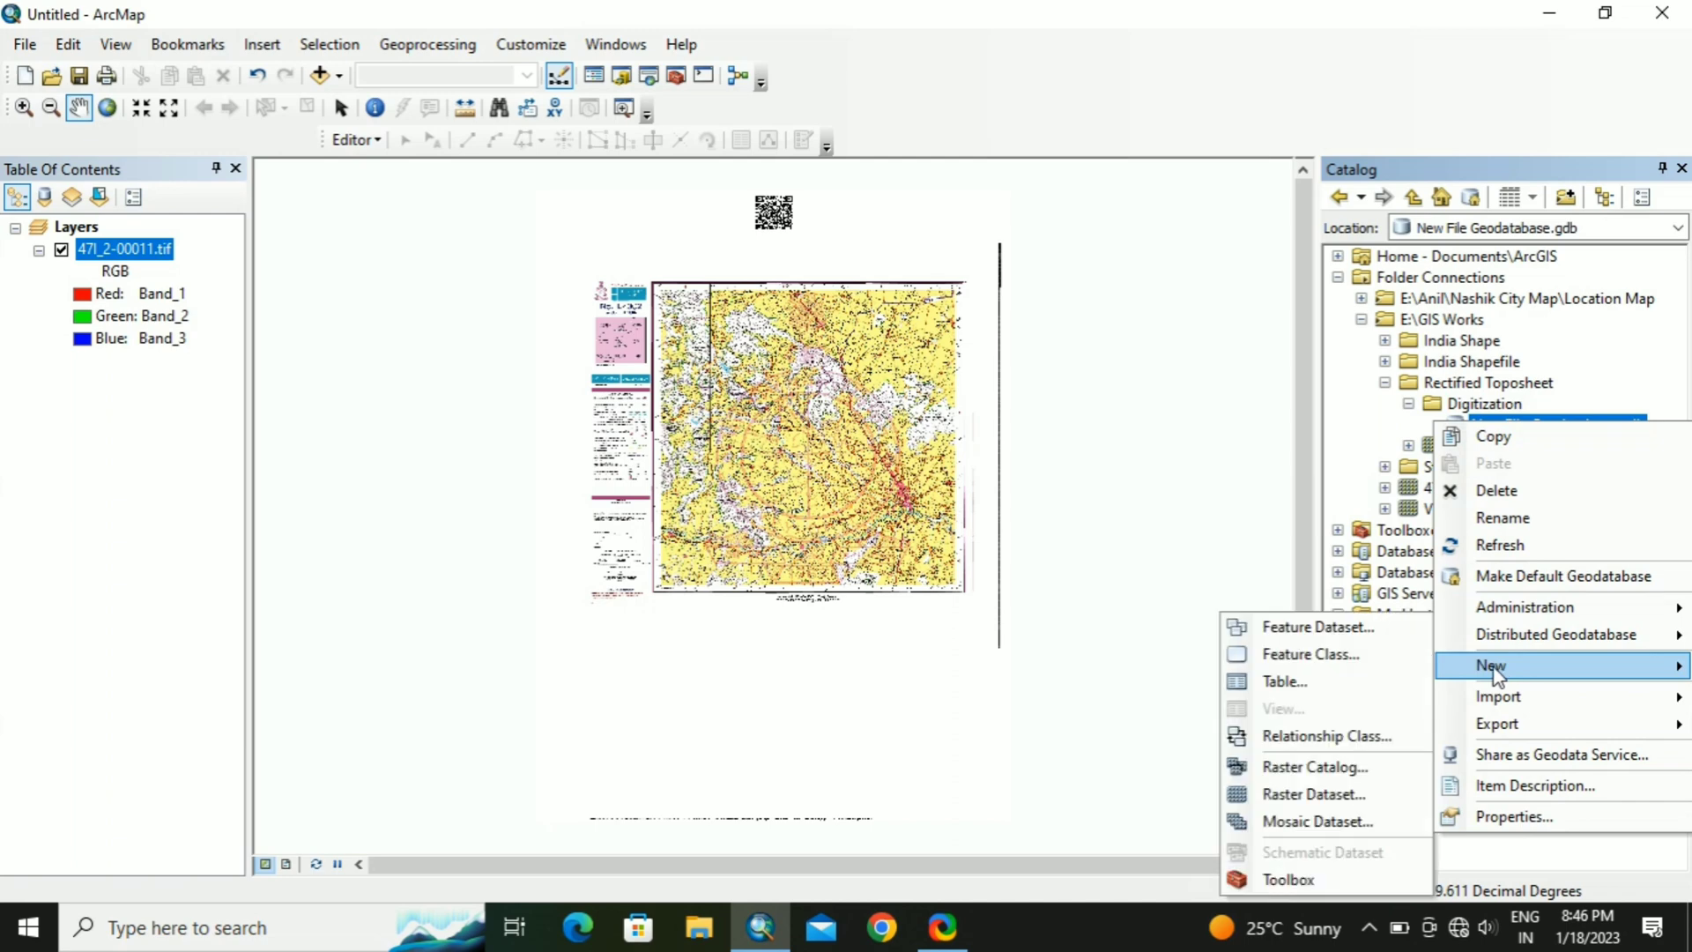
click(1310, 625)
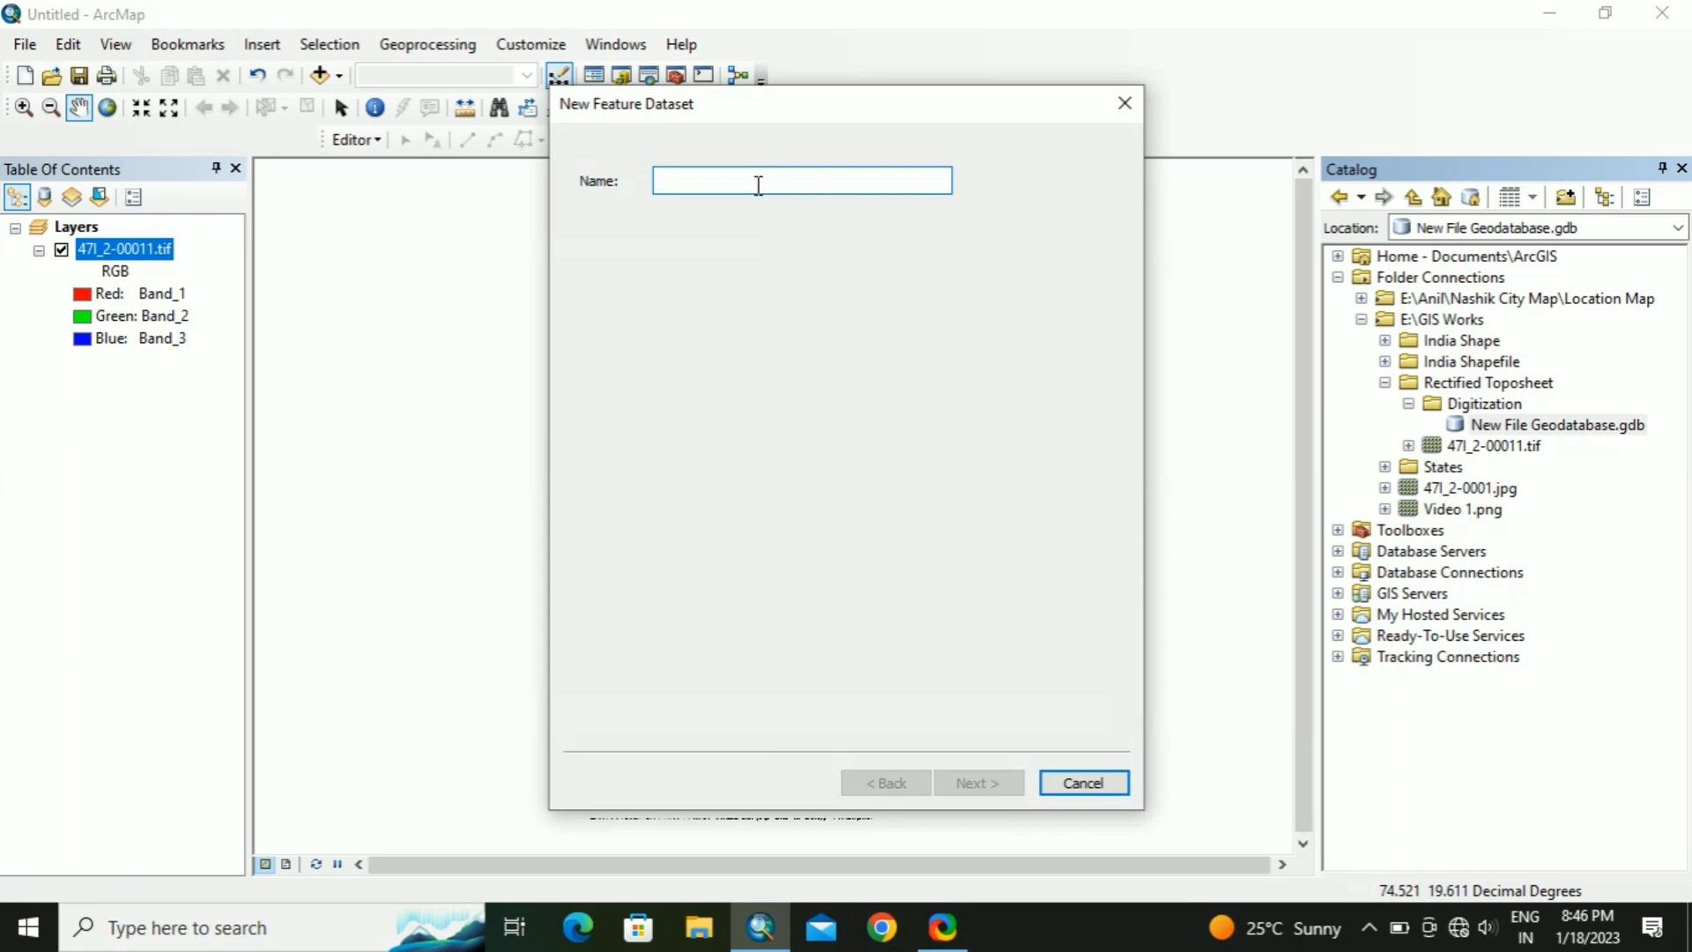
text(Digitization)
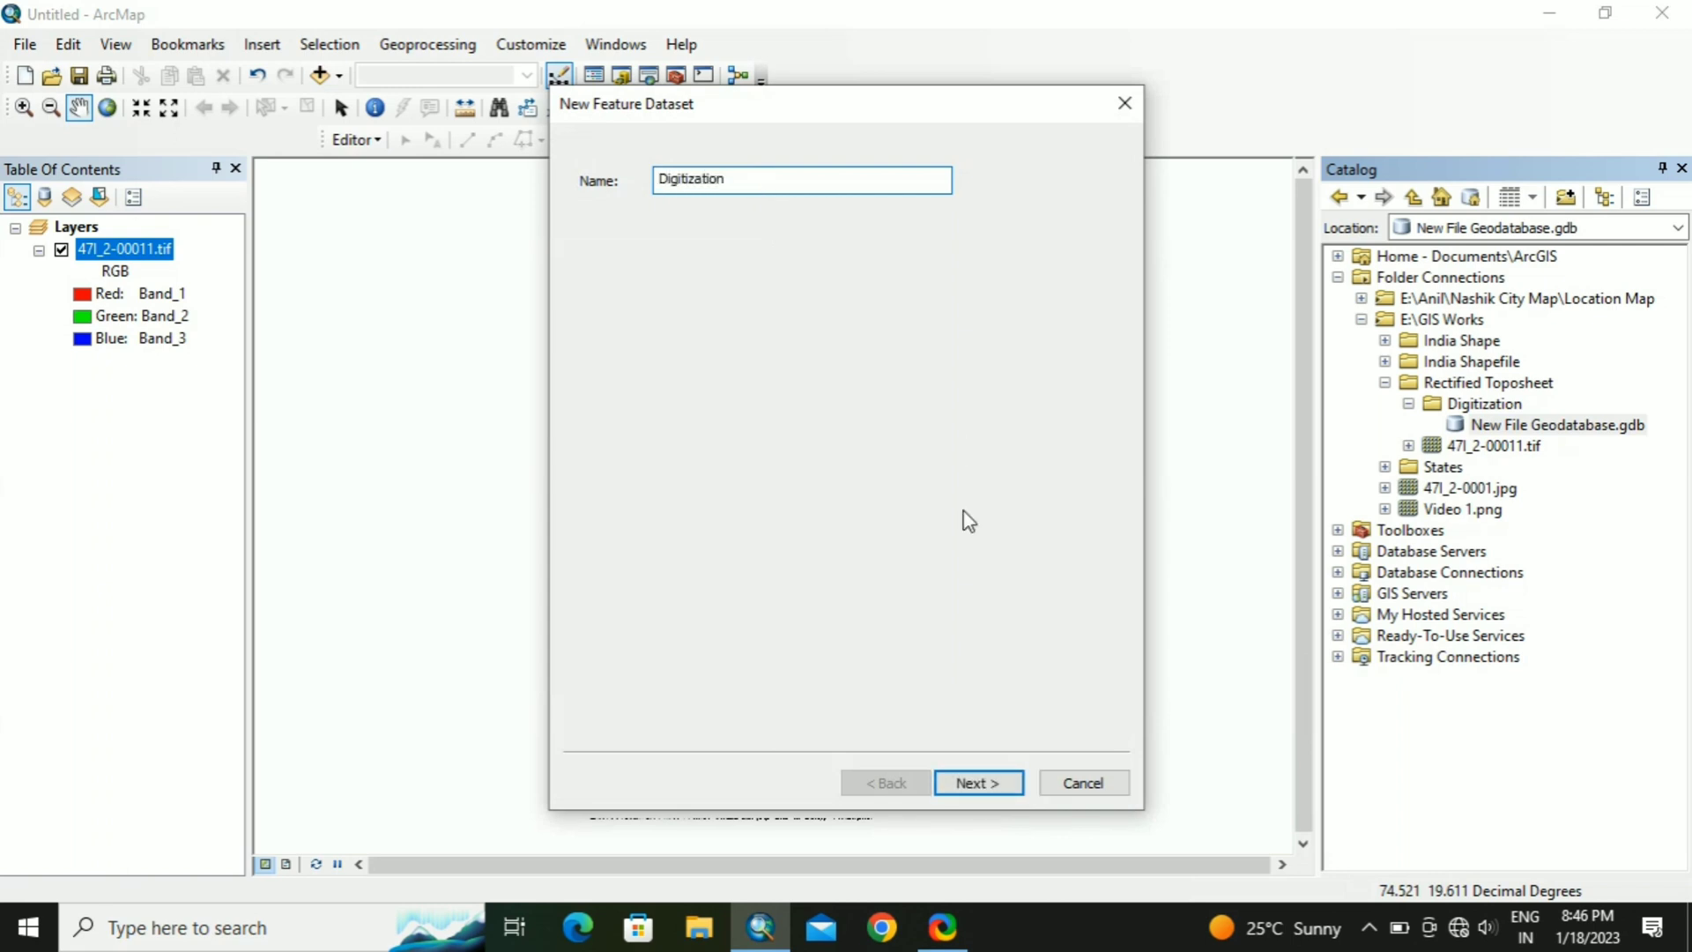
click(980, 787)
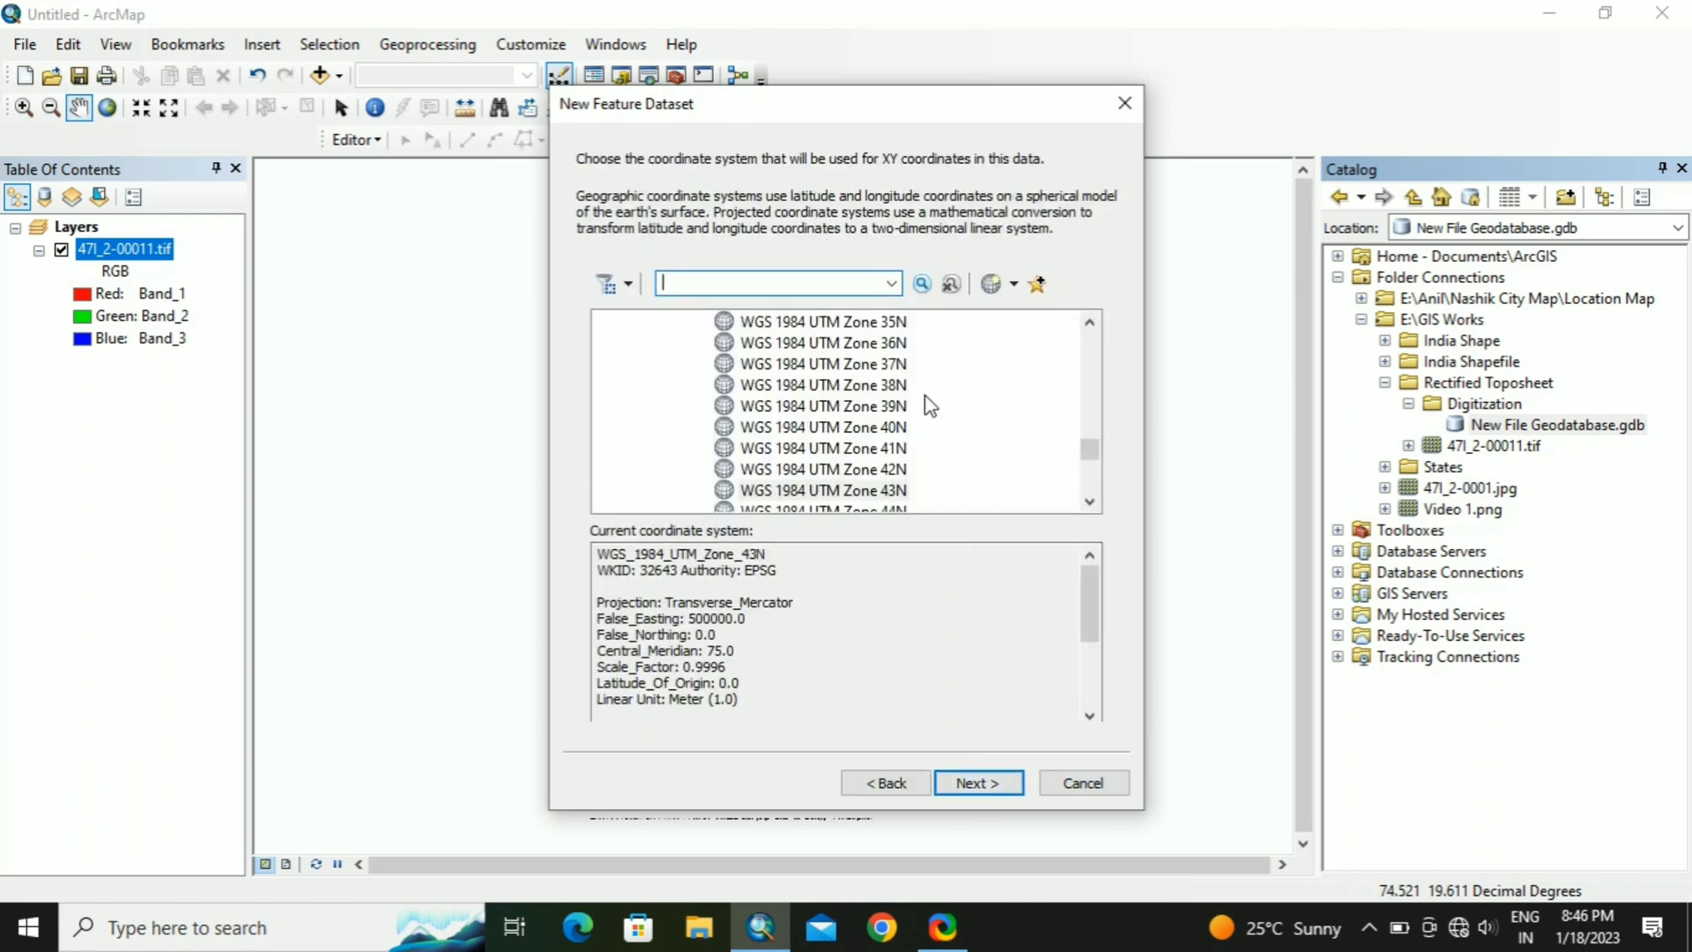
click(832, 490)
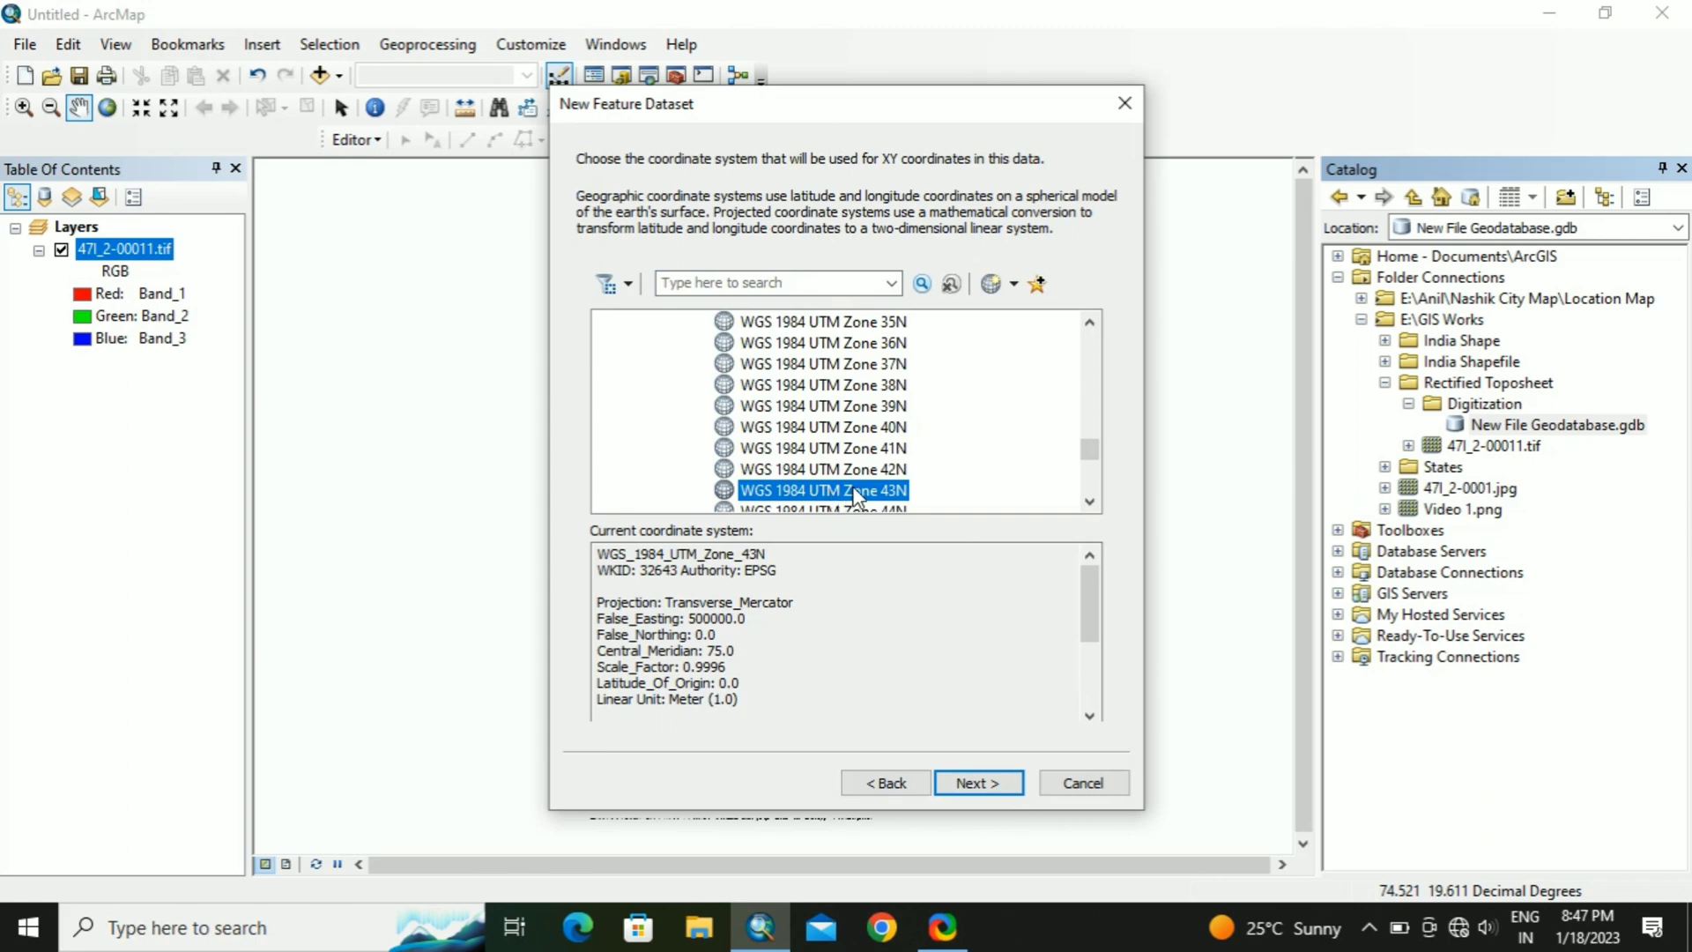
click(973, 784)
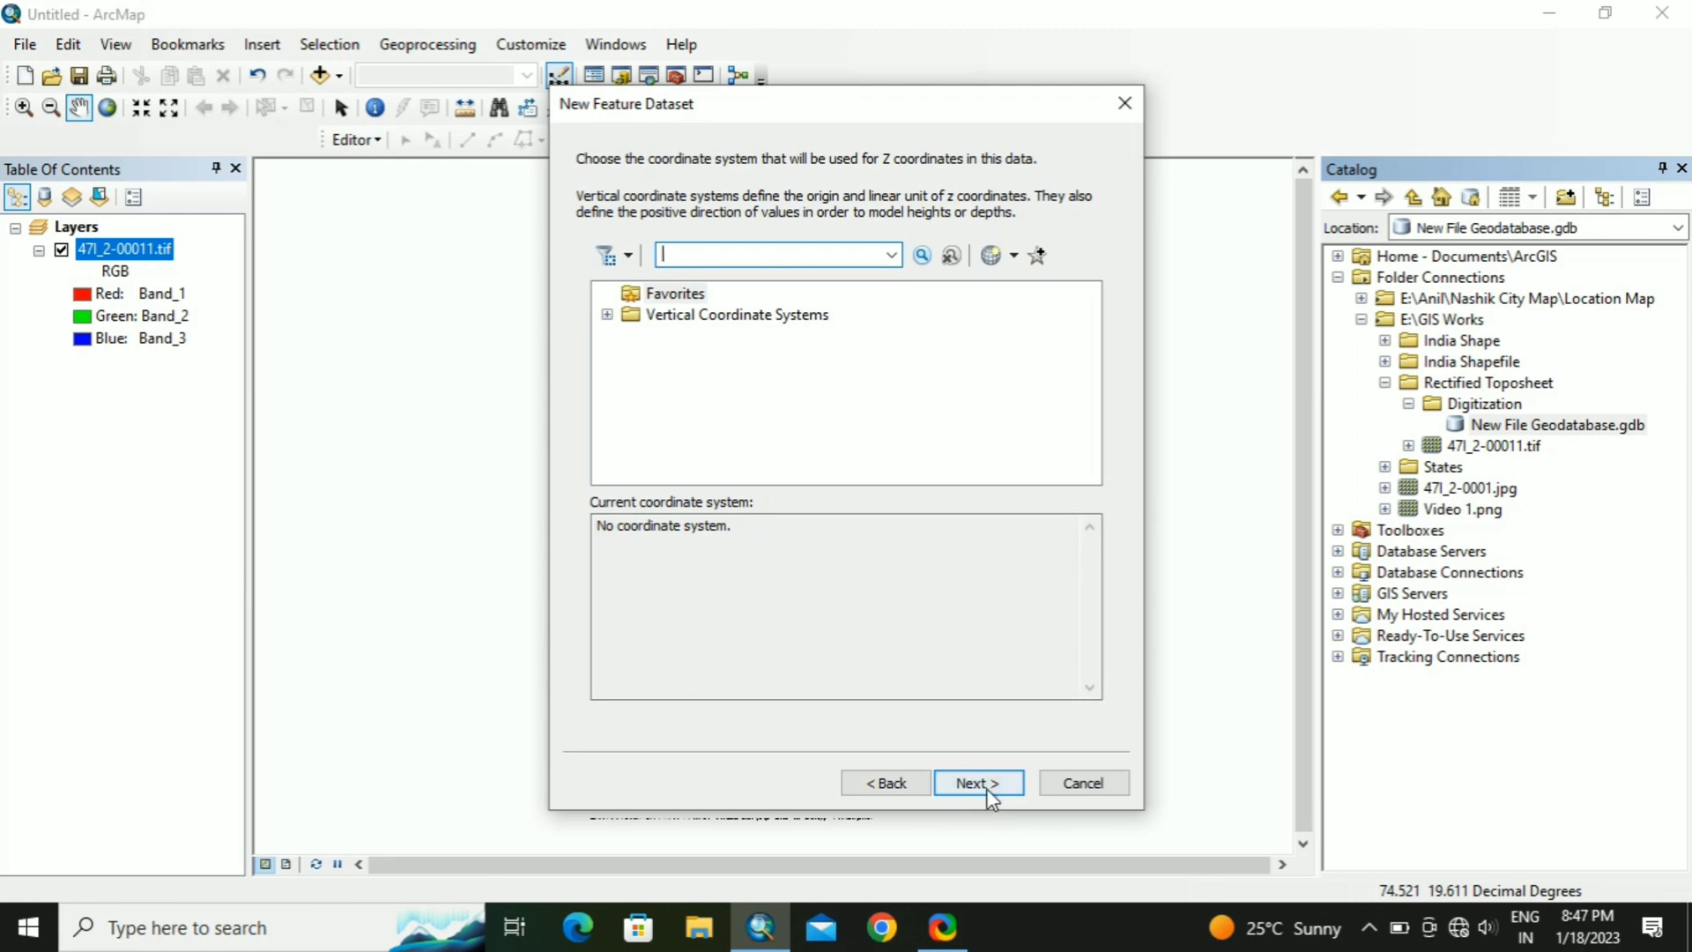
click(986, 786)
click(987, 786)
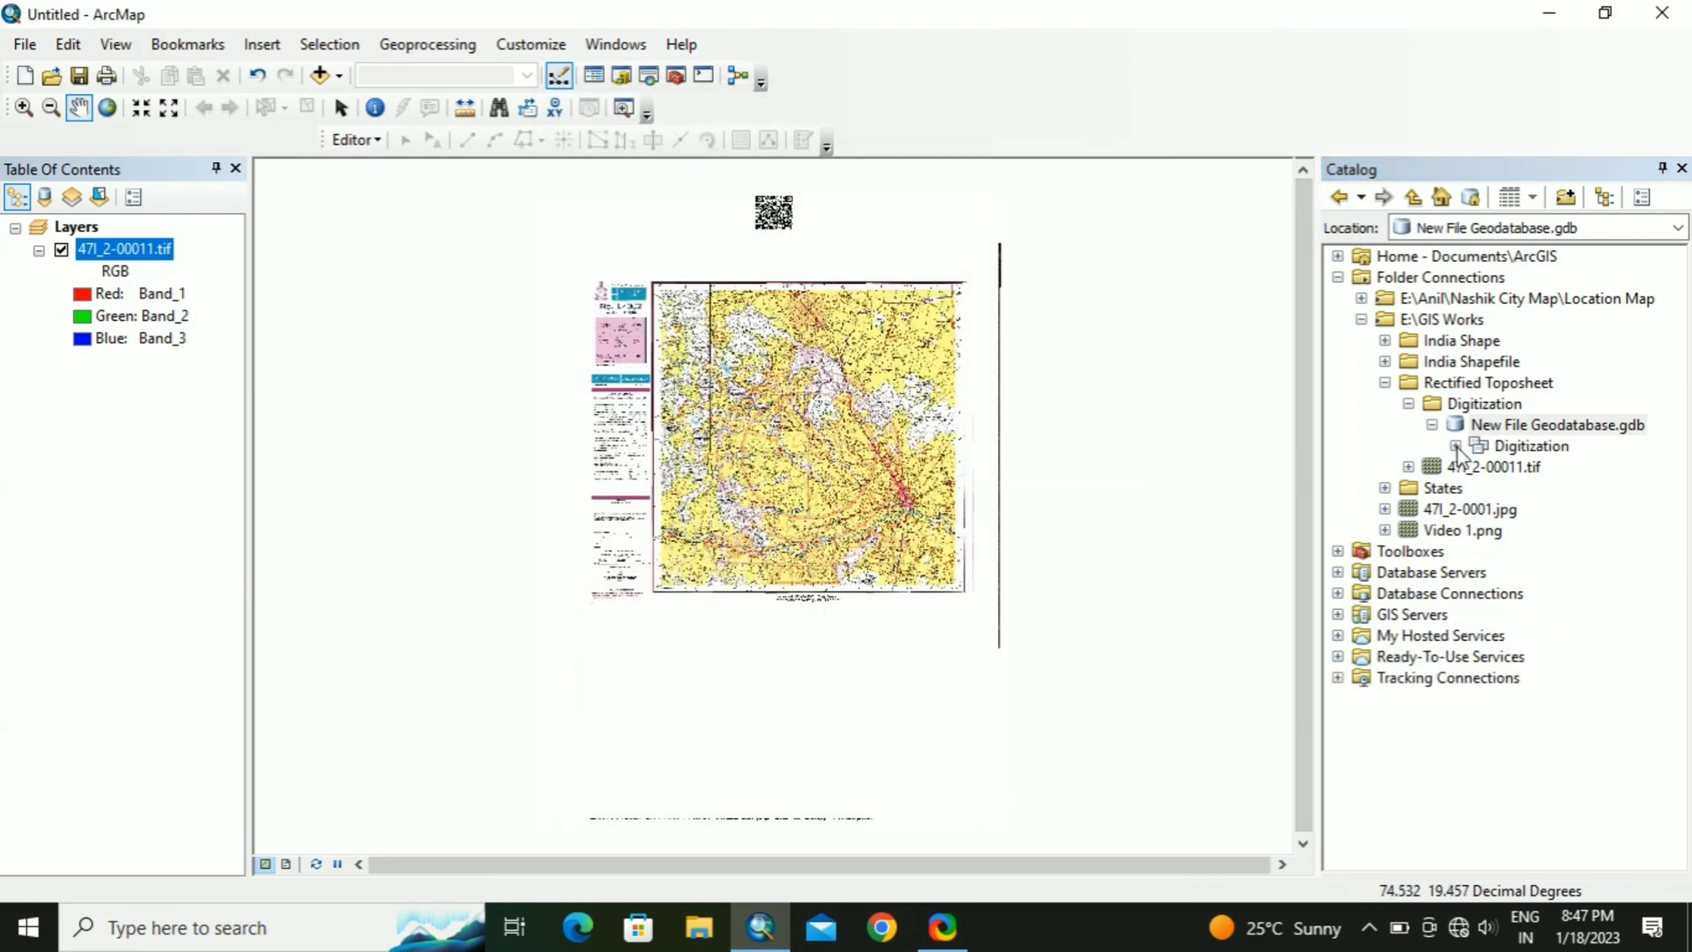
Step: Start a new feature class in the Digitization feature dataset with the name and alias Line
click(1480, 446)
right_click(1481, 446)
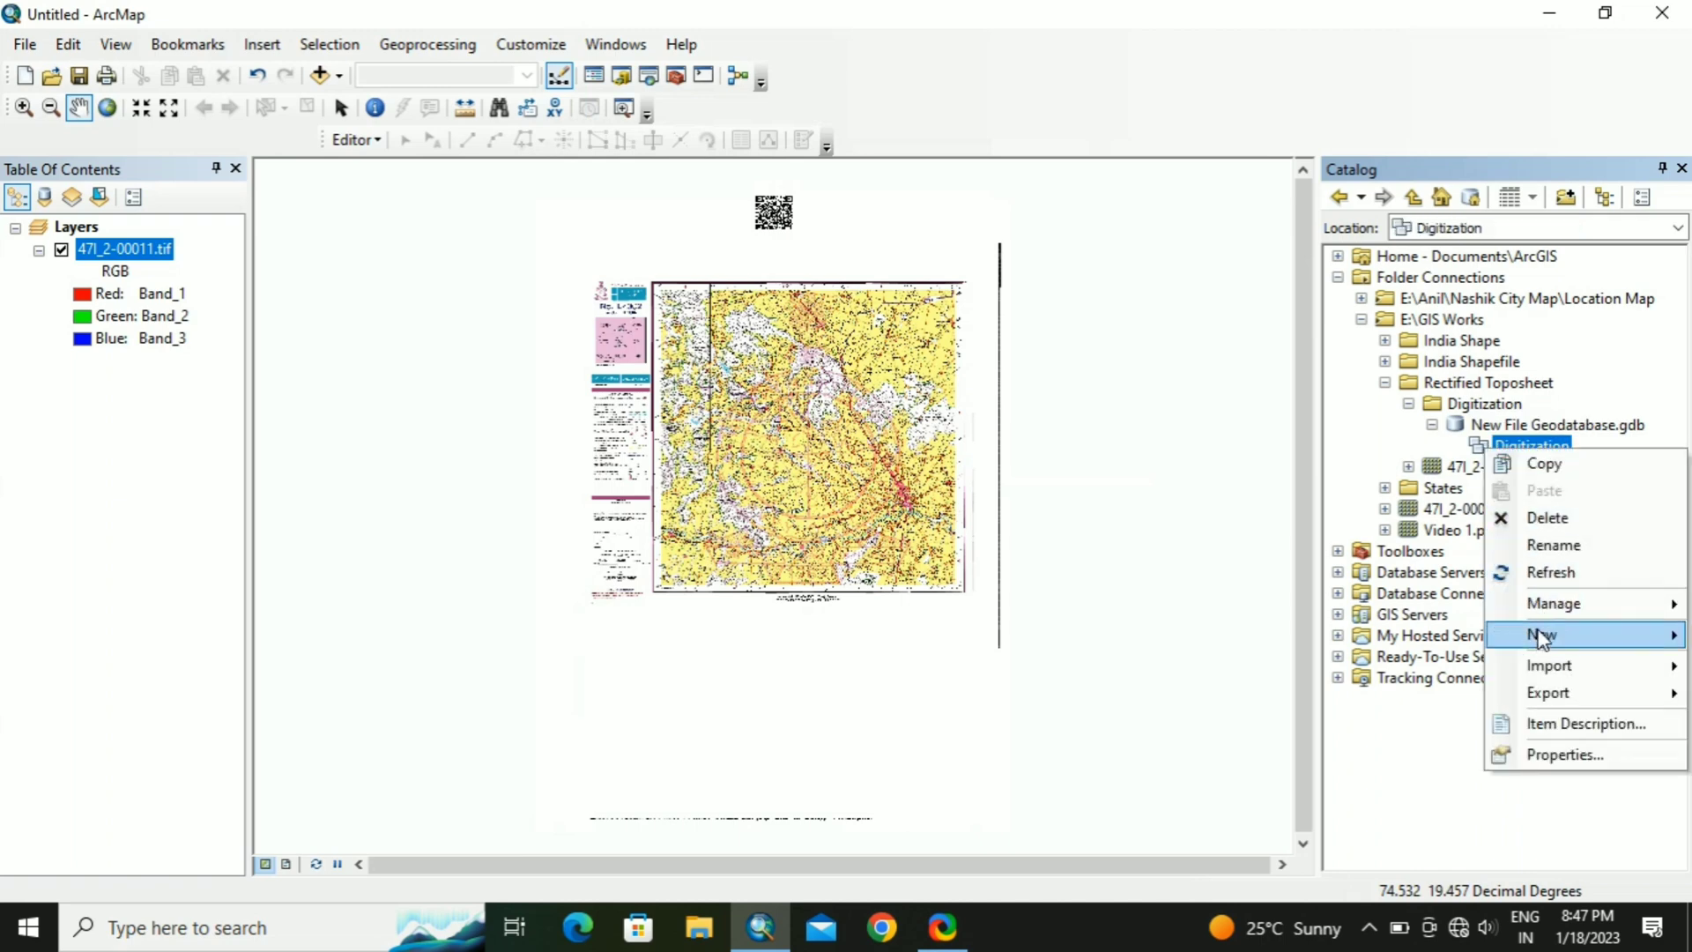
mouse_move(1556, 640)
click(1375, 636)
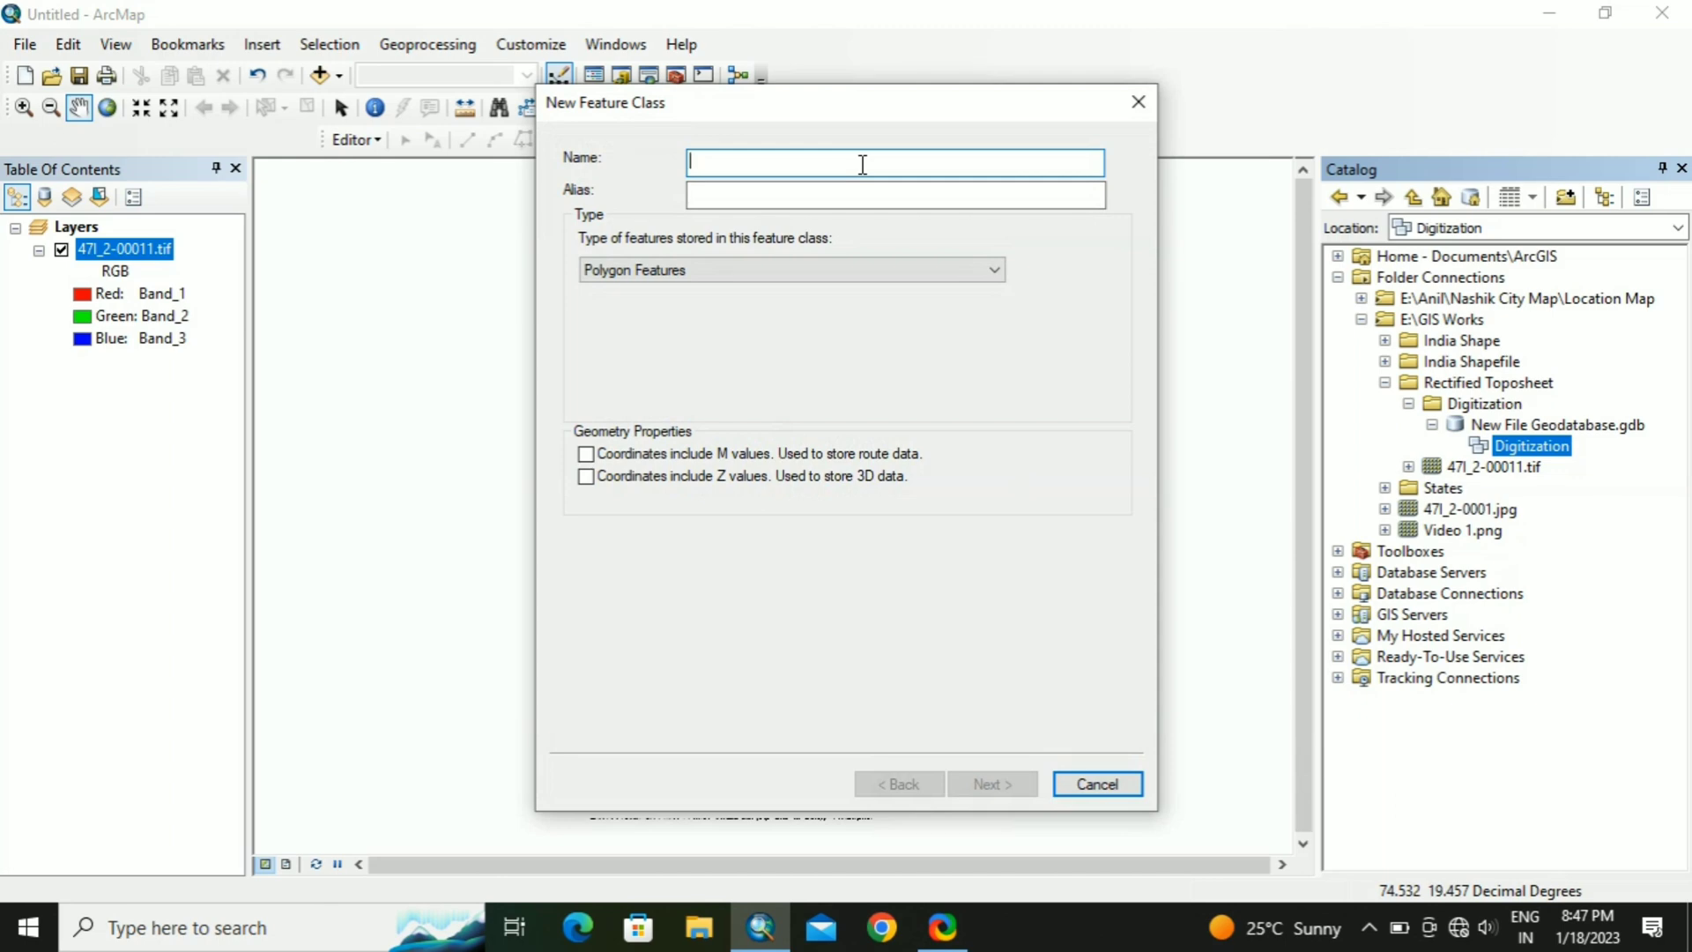
text(Di)
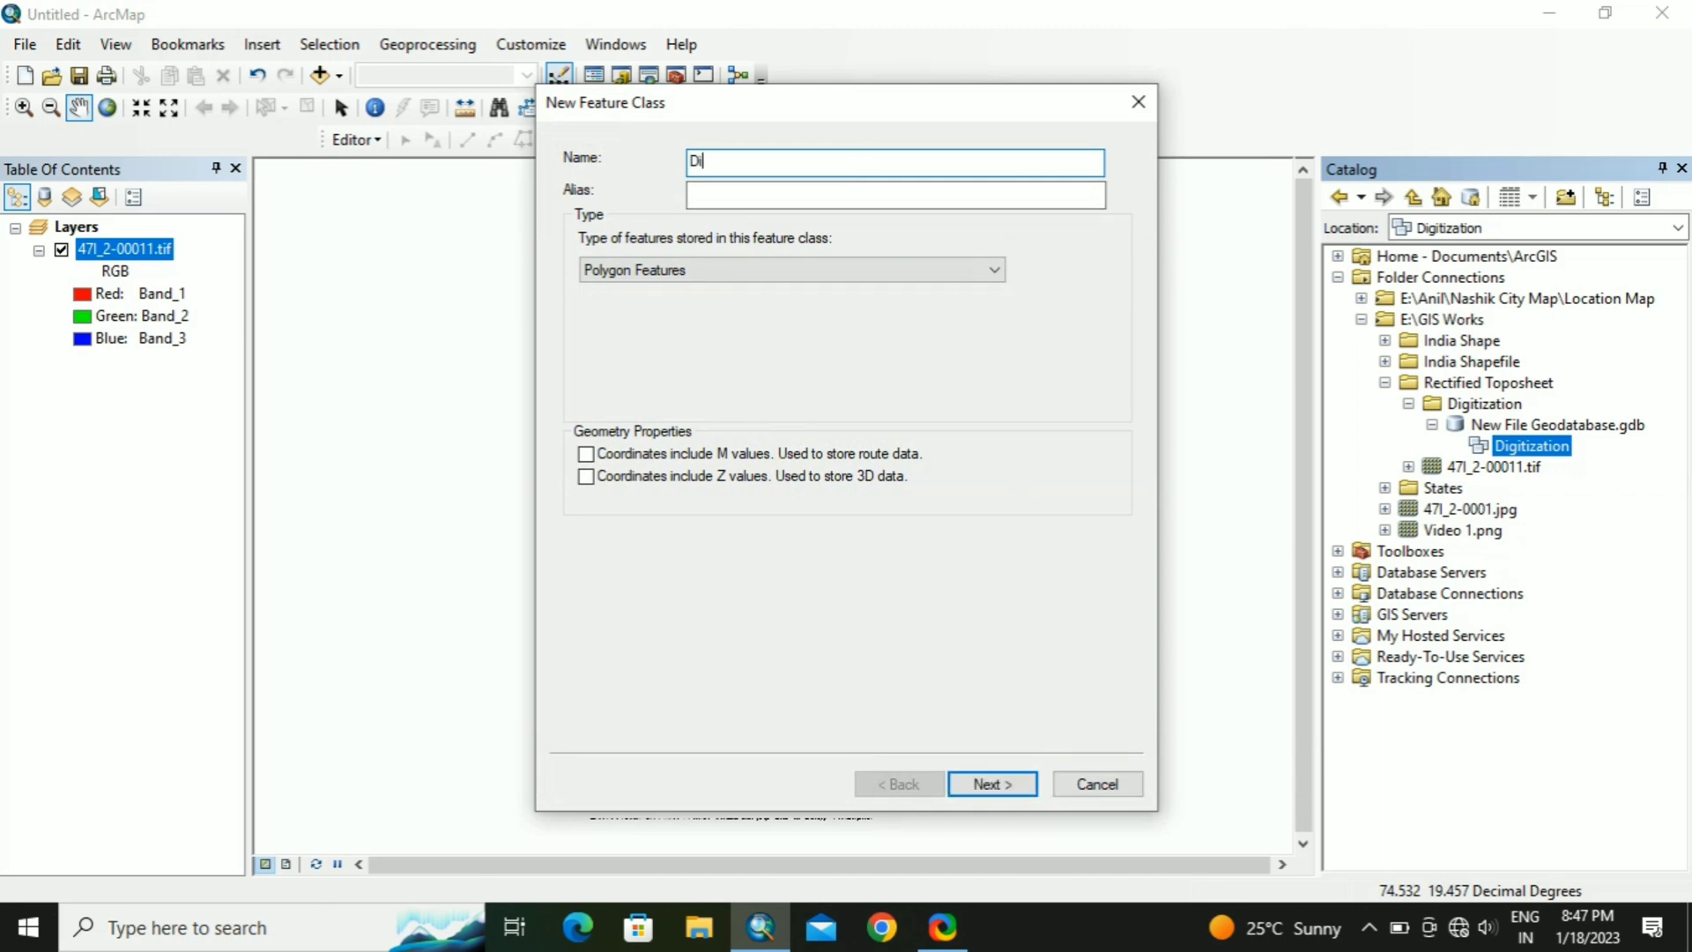
key(BackSpace)
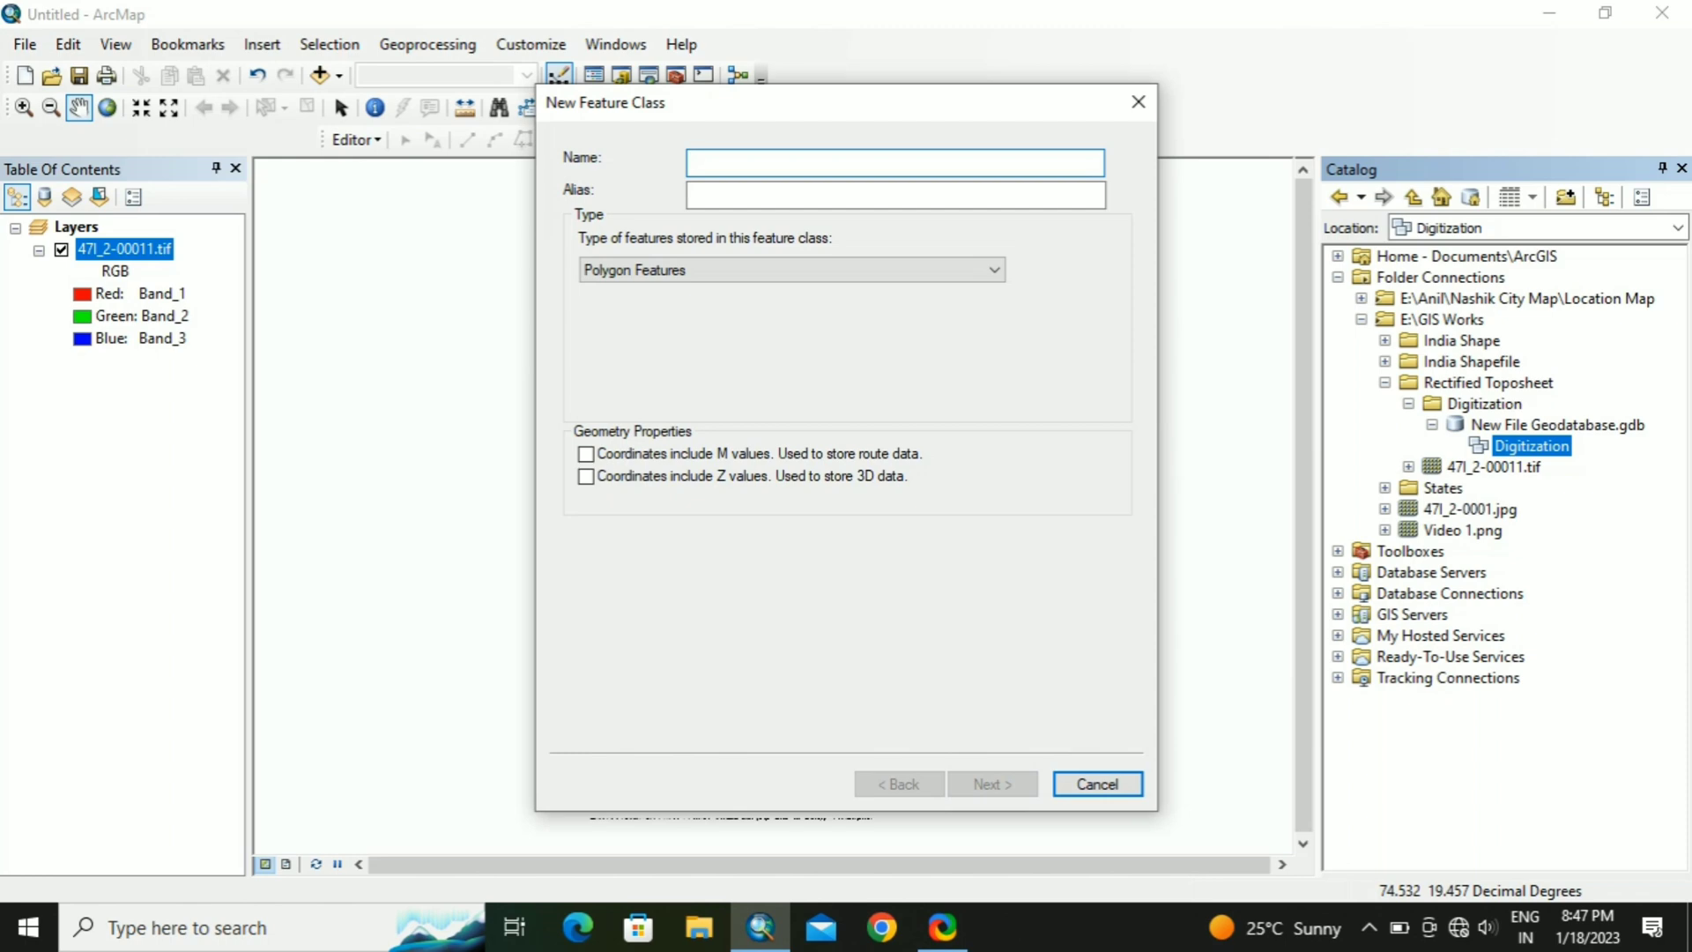
text(Line)
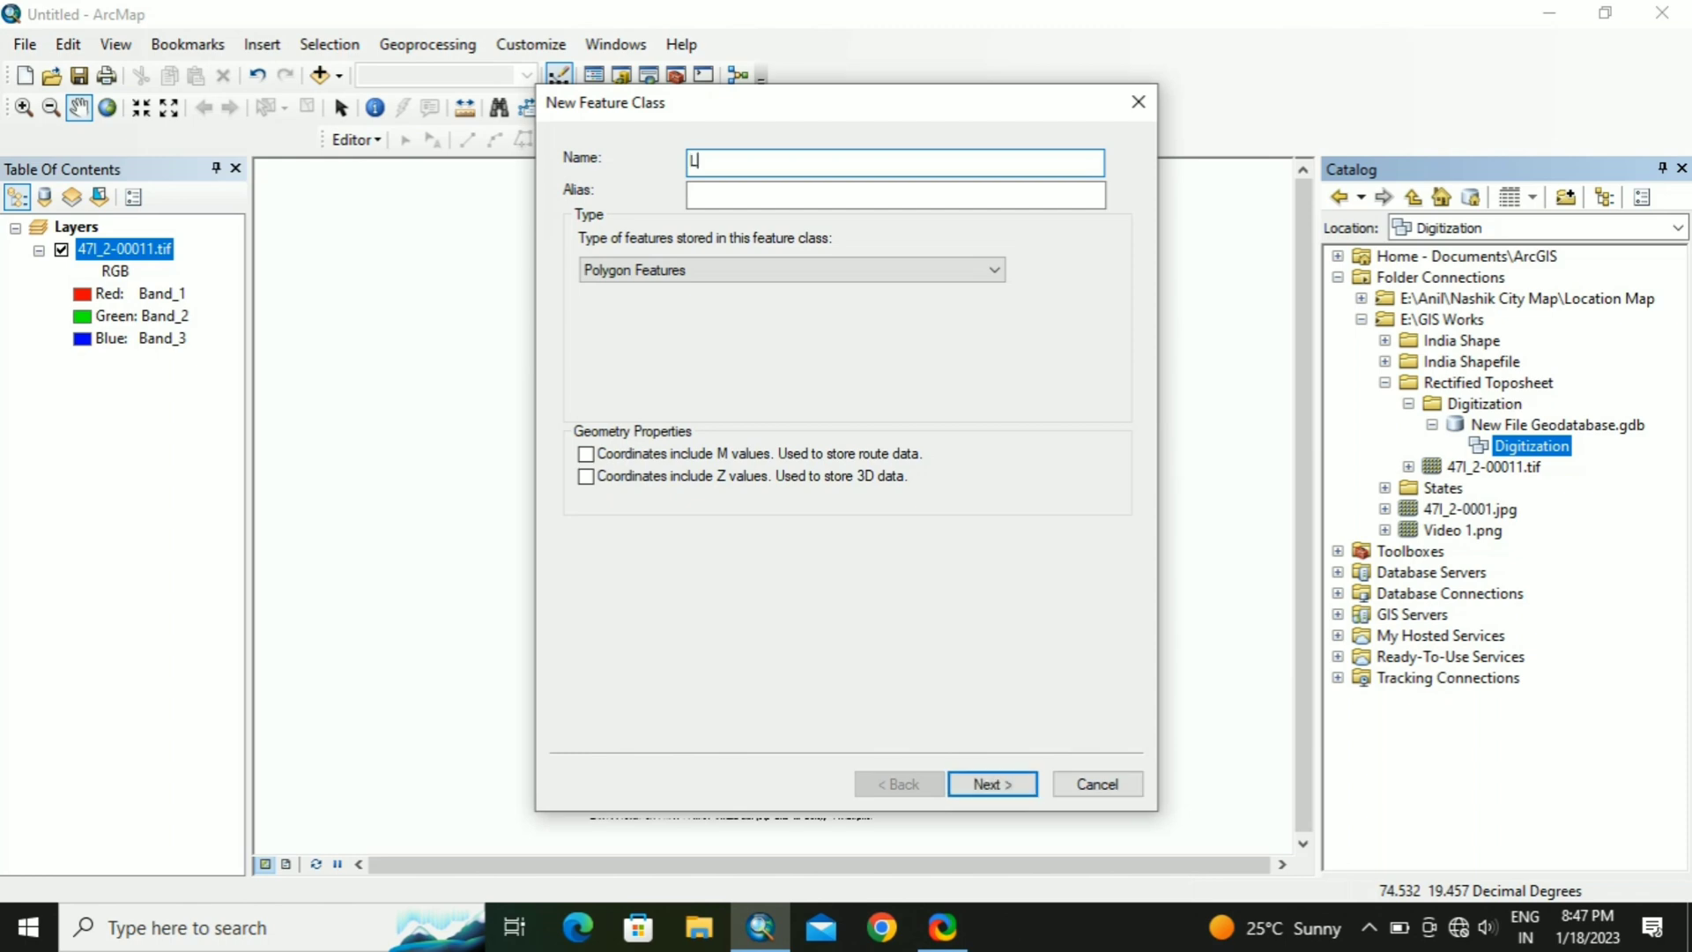
click(805, 193)
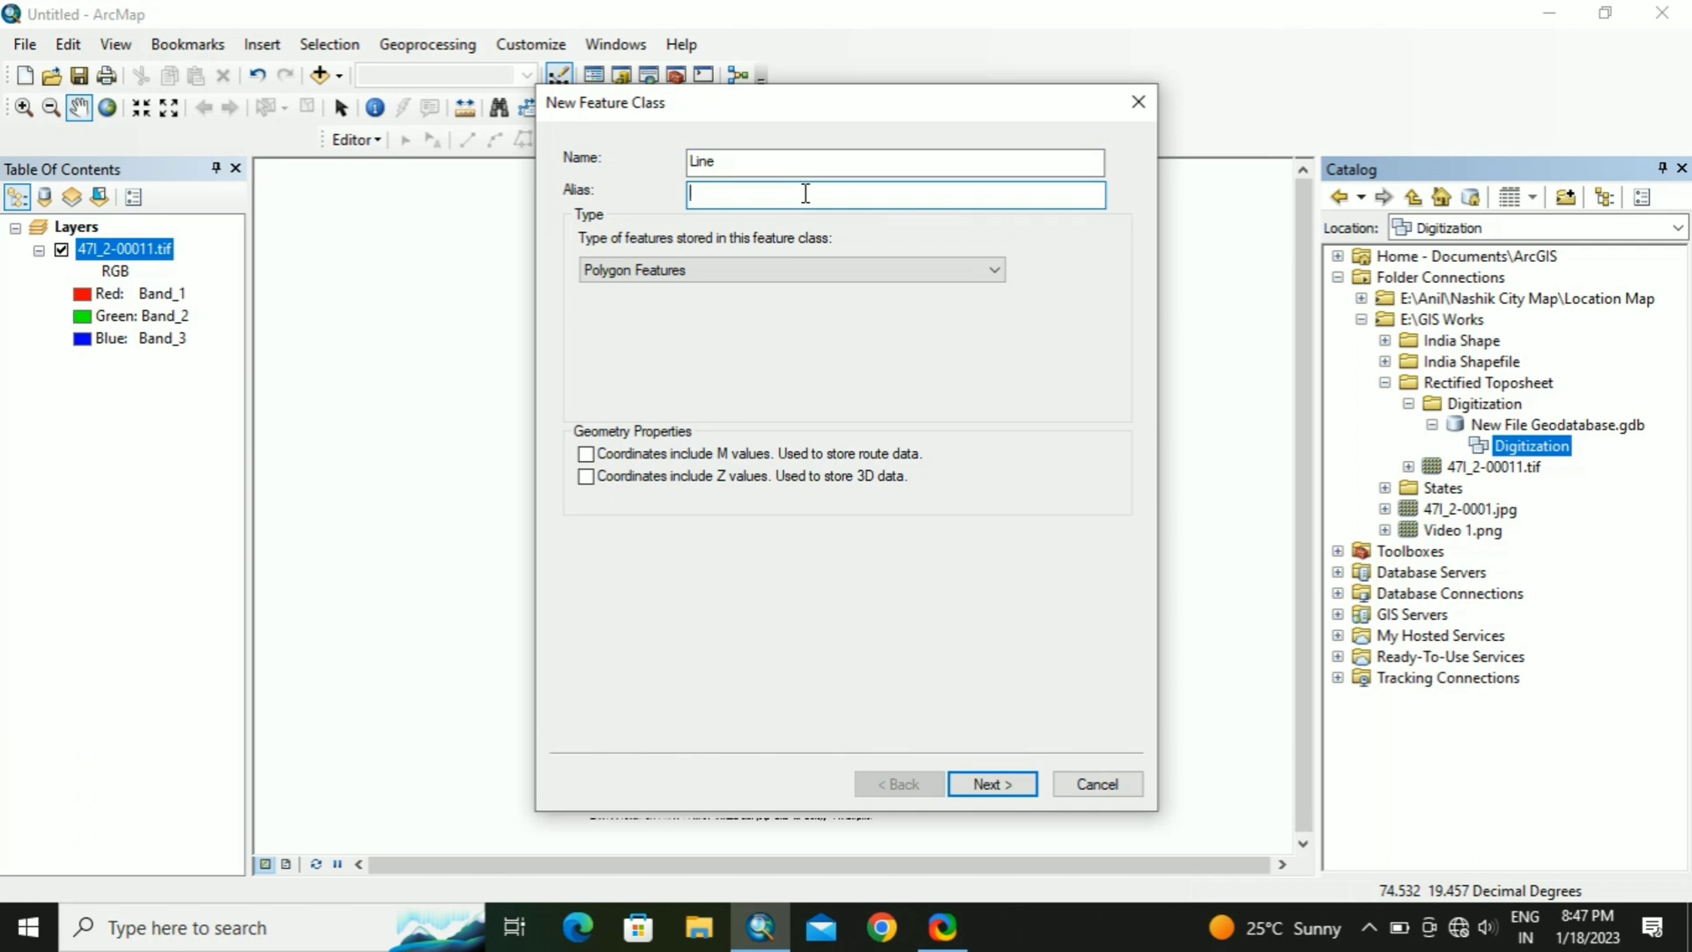
text(Line)
Step: Set the feature type to Line Features and create the feature class with default storage and fields
click(702, 272)
click(657, 306)
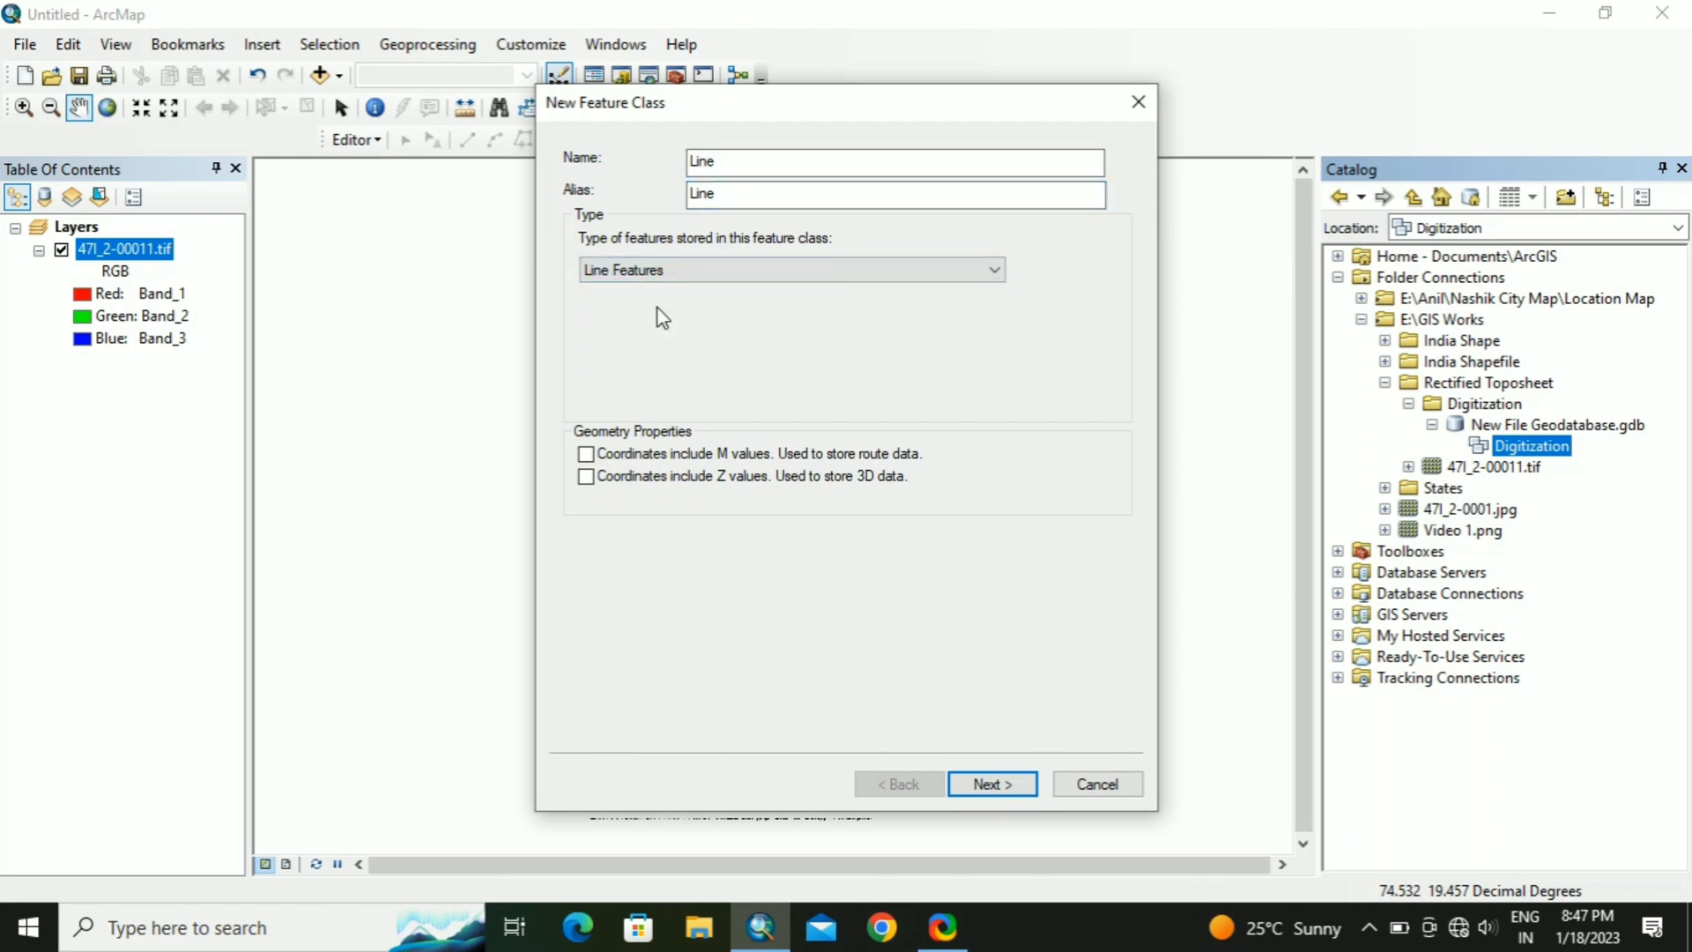
click(991, 788)
click(992, 788)
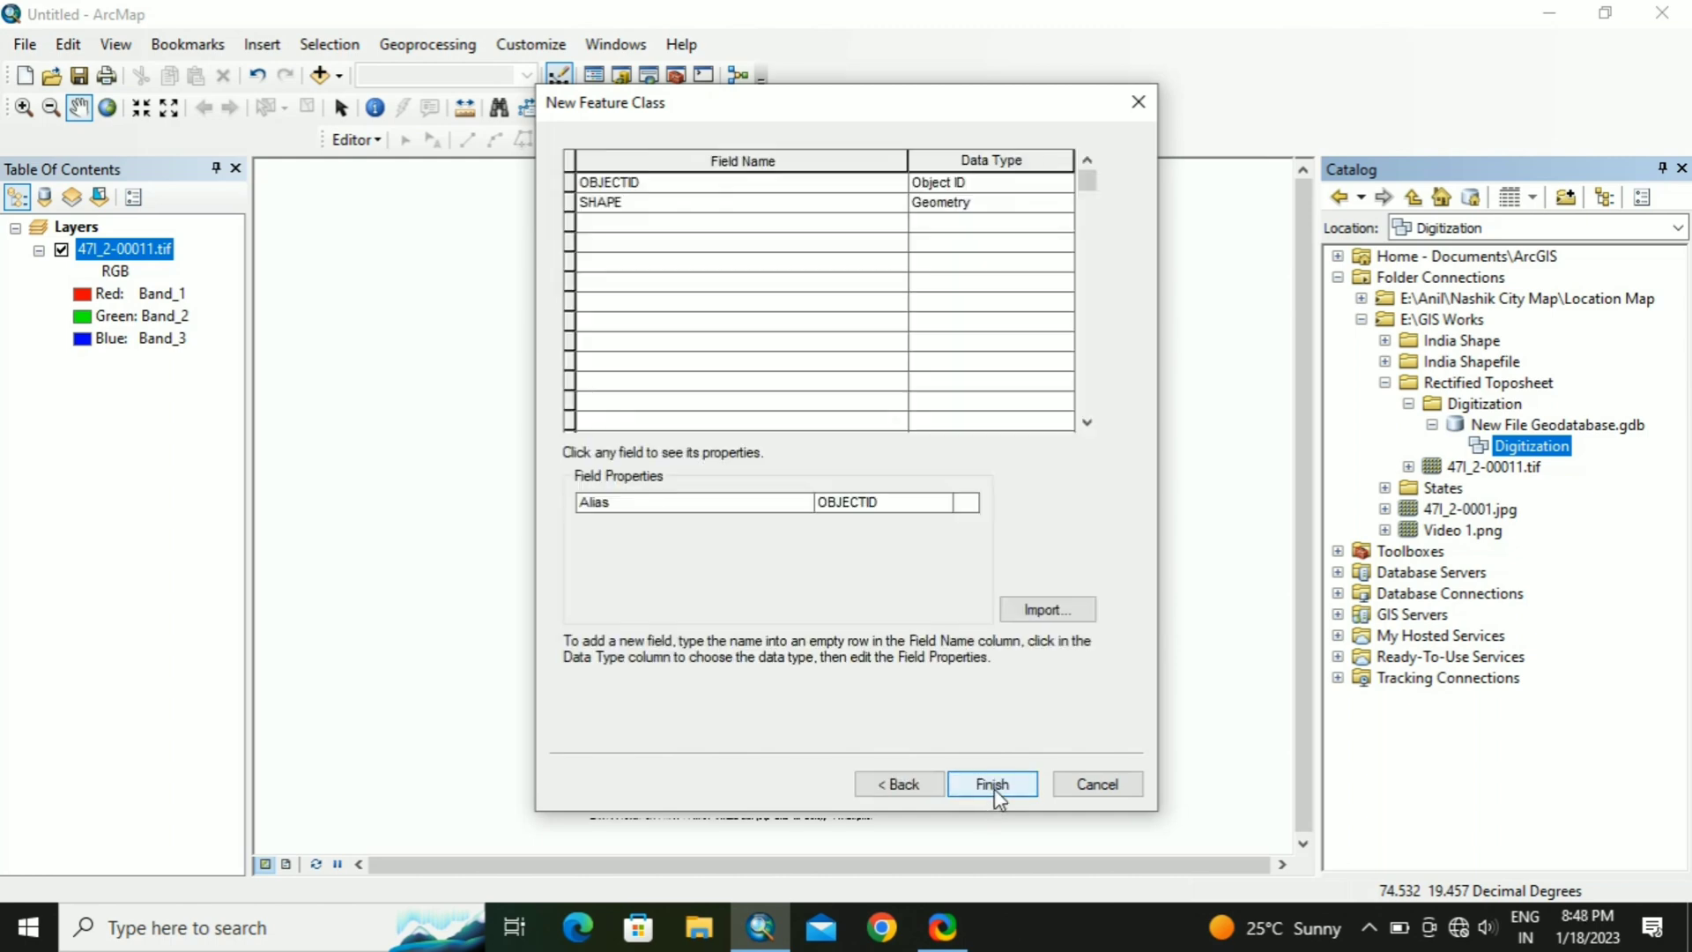
click(992, 784)
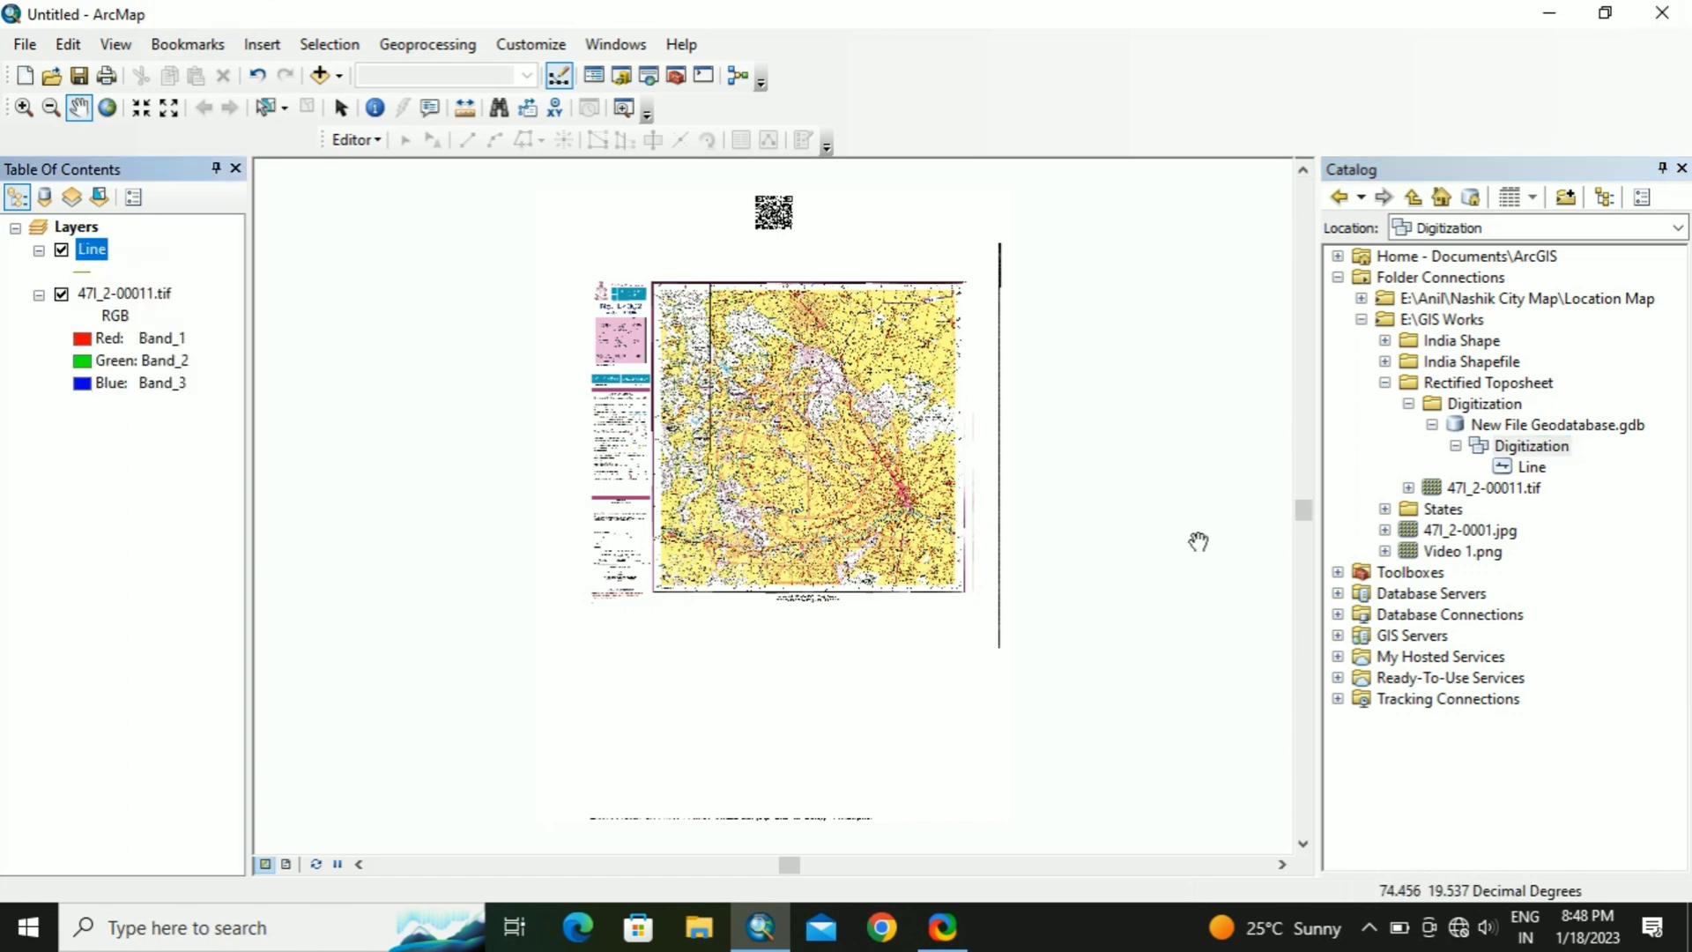
Step: Rename the Line feature class in the Digitization dataset to Road
click(1518, 470)
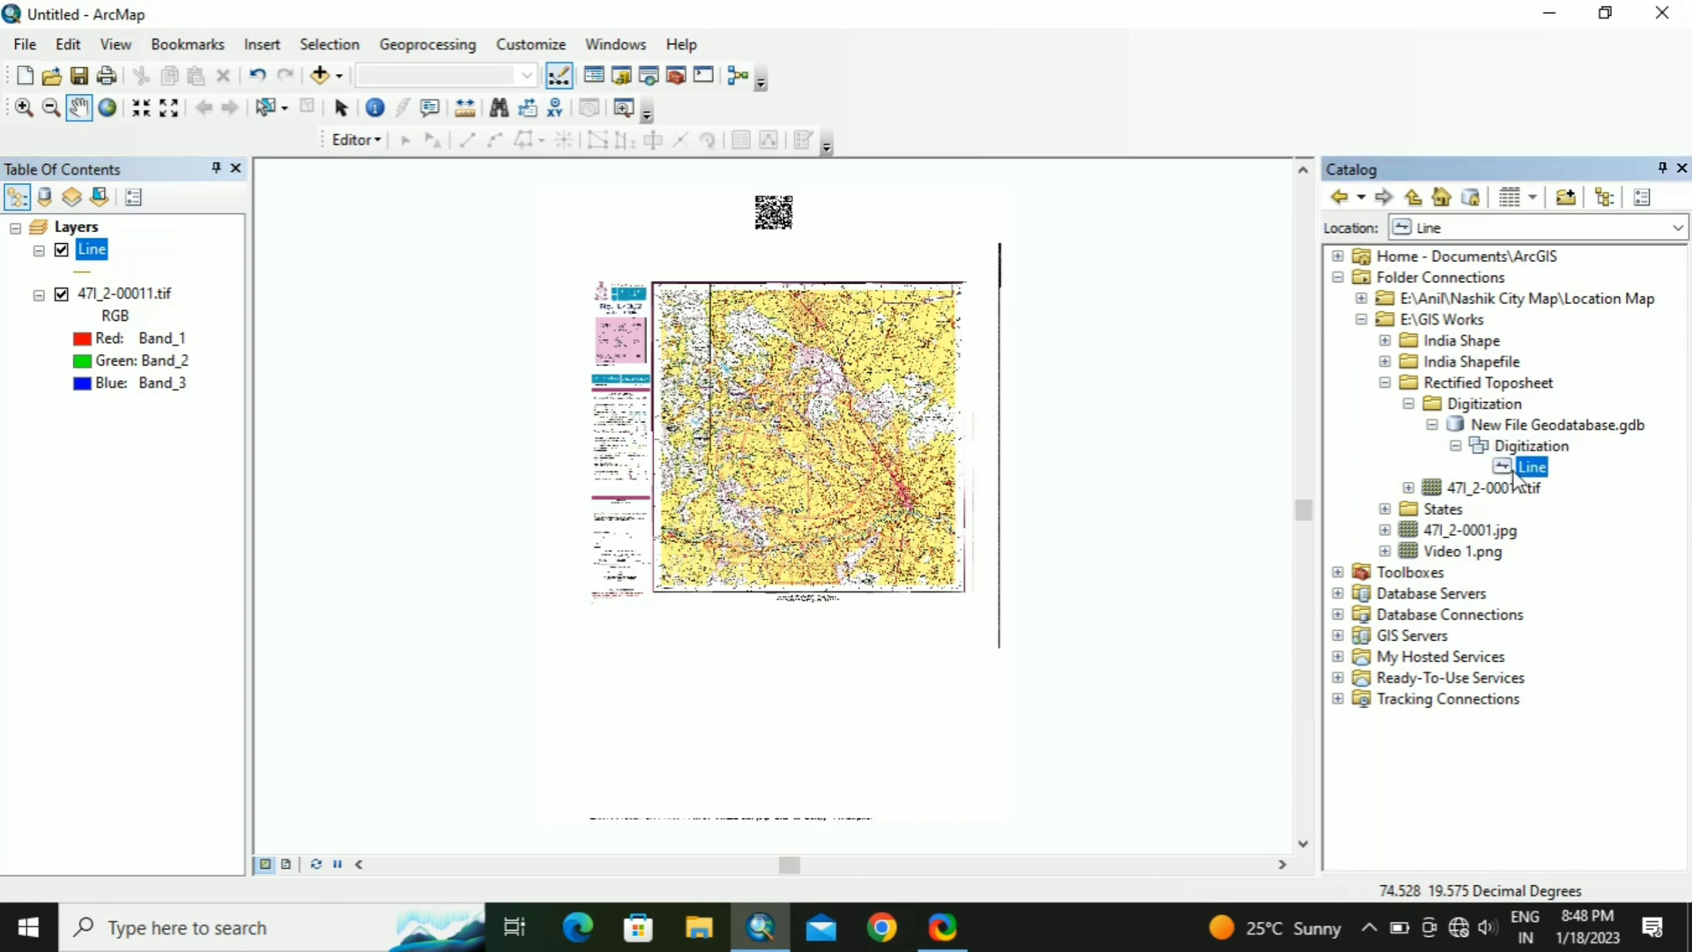
right_click(1515, 470)
click(1486, 542)
text(Road)
key(Return)
Step: Create a polygon feature class with the name and alias Forest in the Digitization feature dataset, using default storage and fields
click(1511, 444)
right_click(1510, 444)
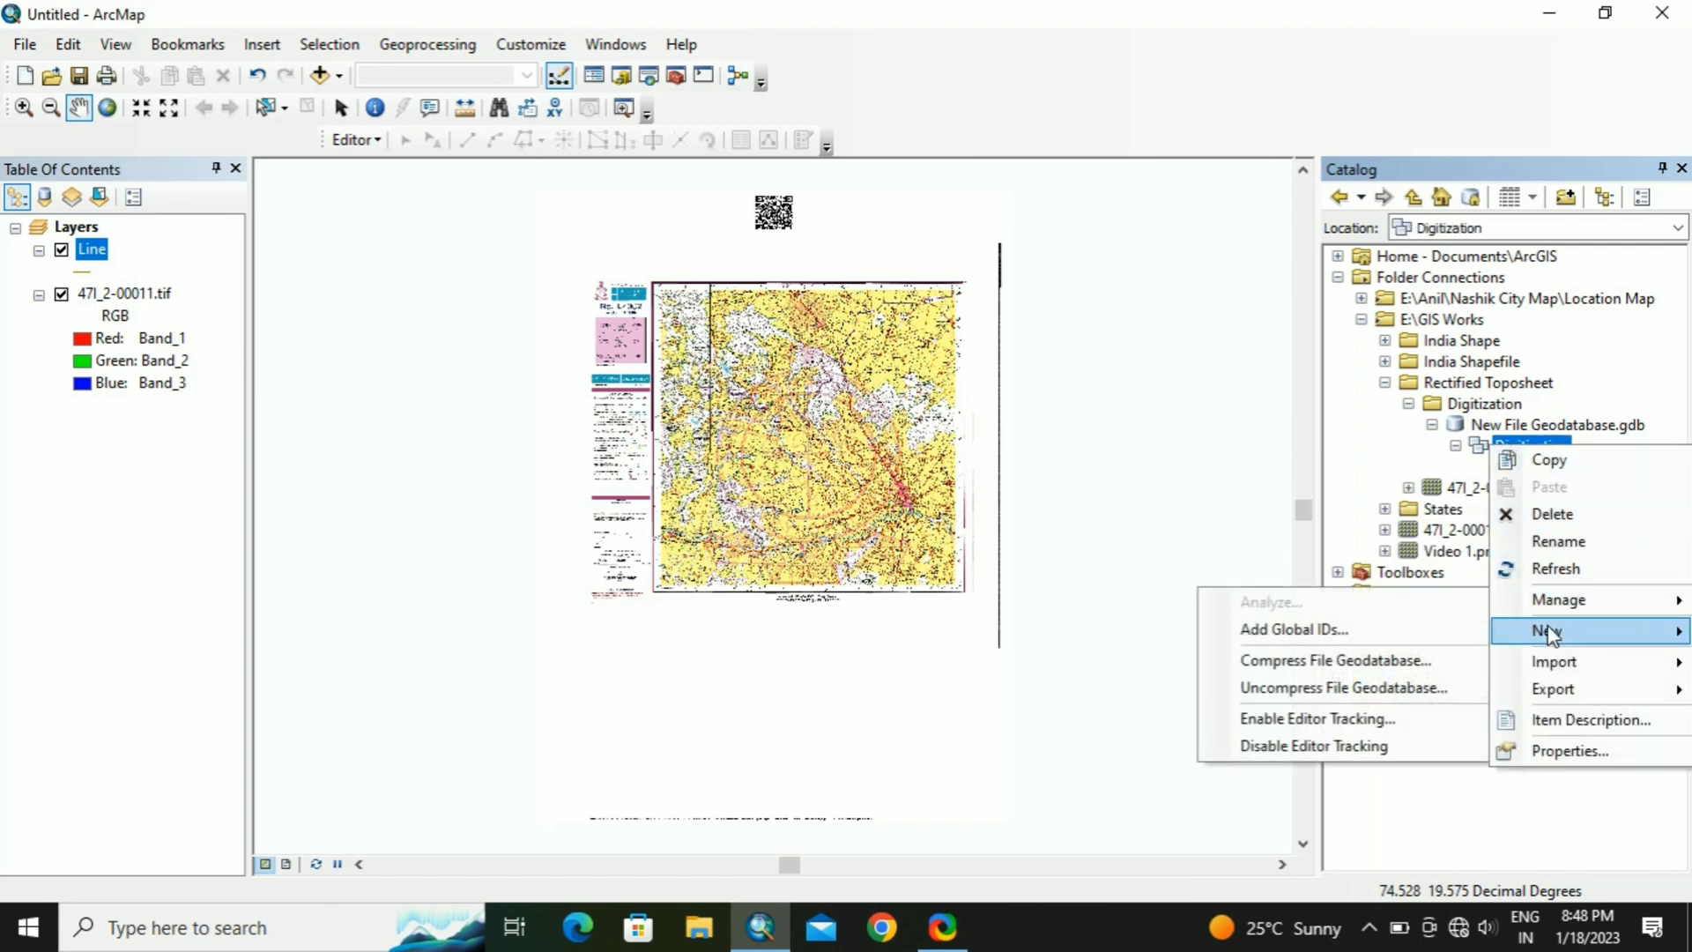
mouse_move(1551, 630)
click(1403, 633)
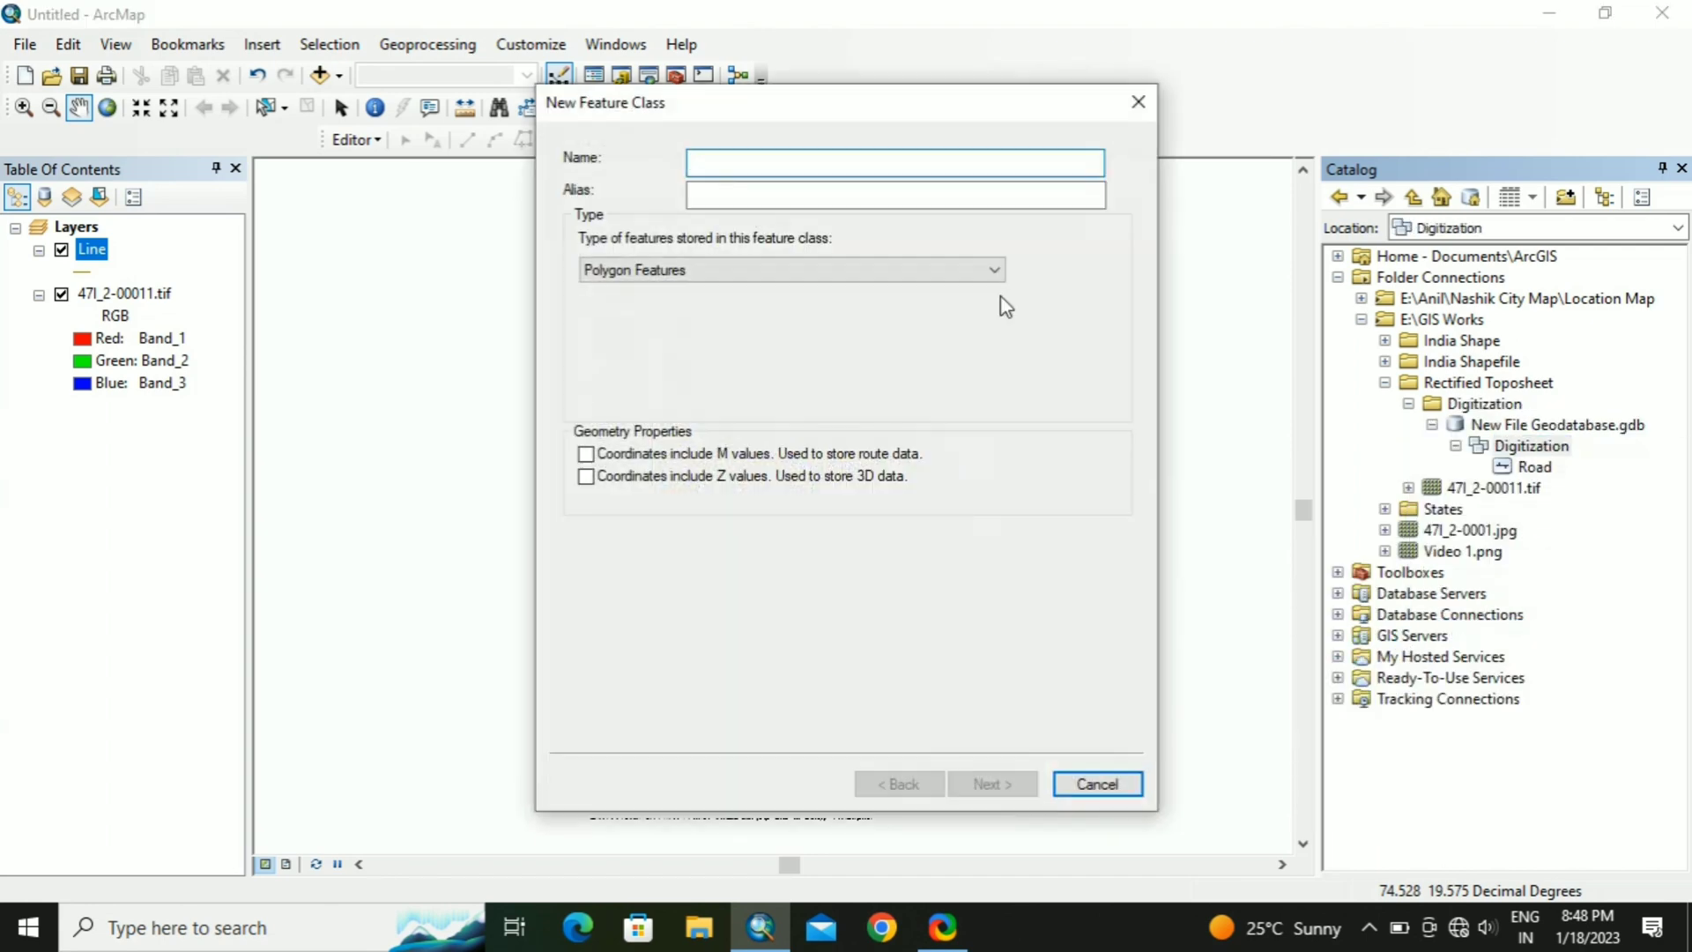
text(Forest)
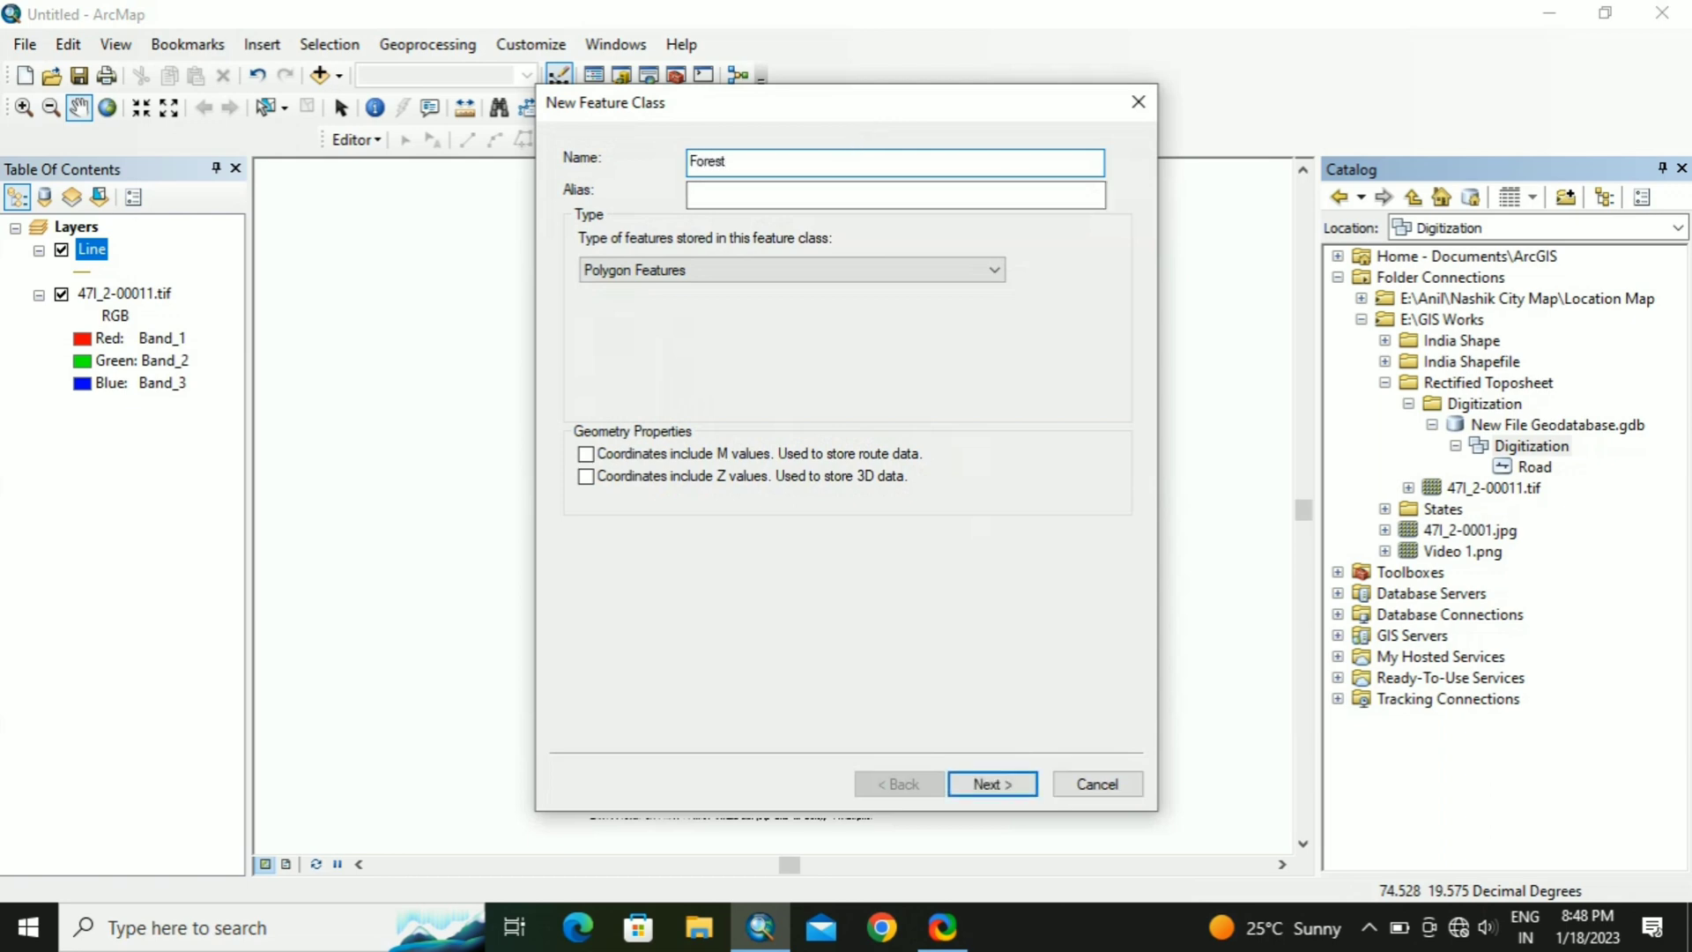
click(742, 195)
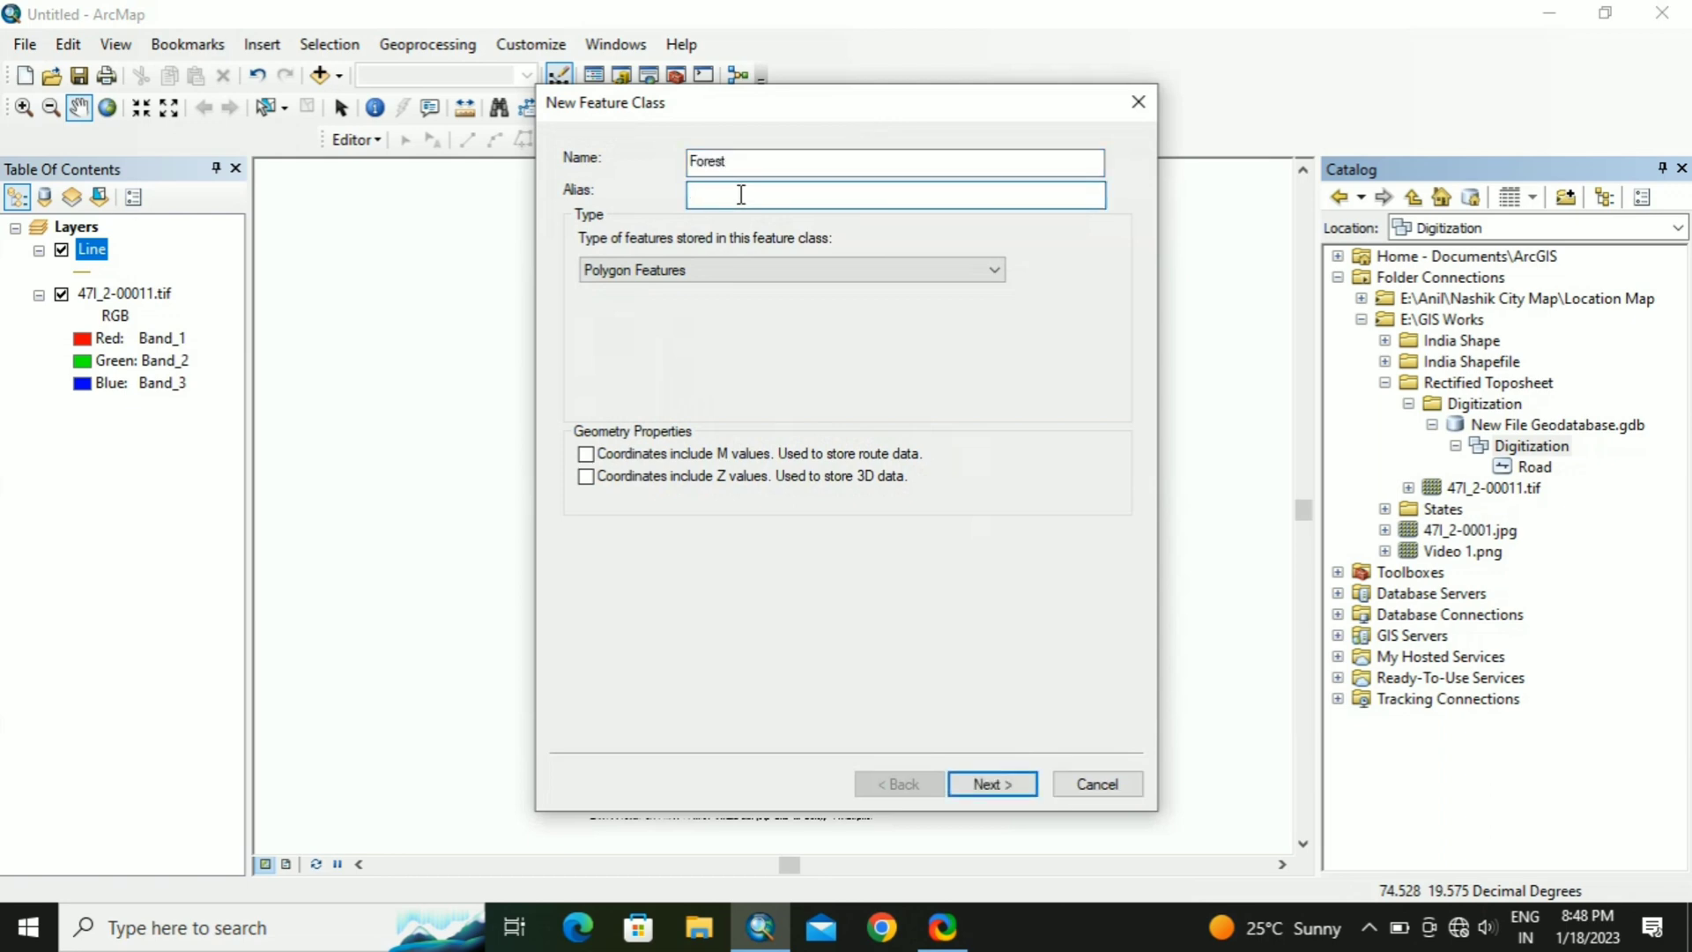
text(Forest)
click(985, 787)
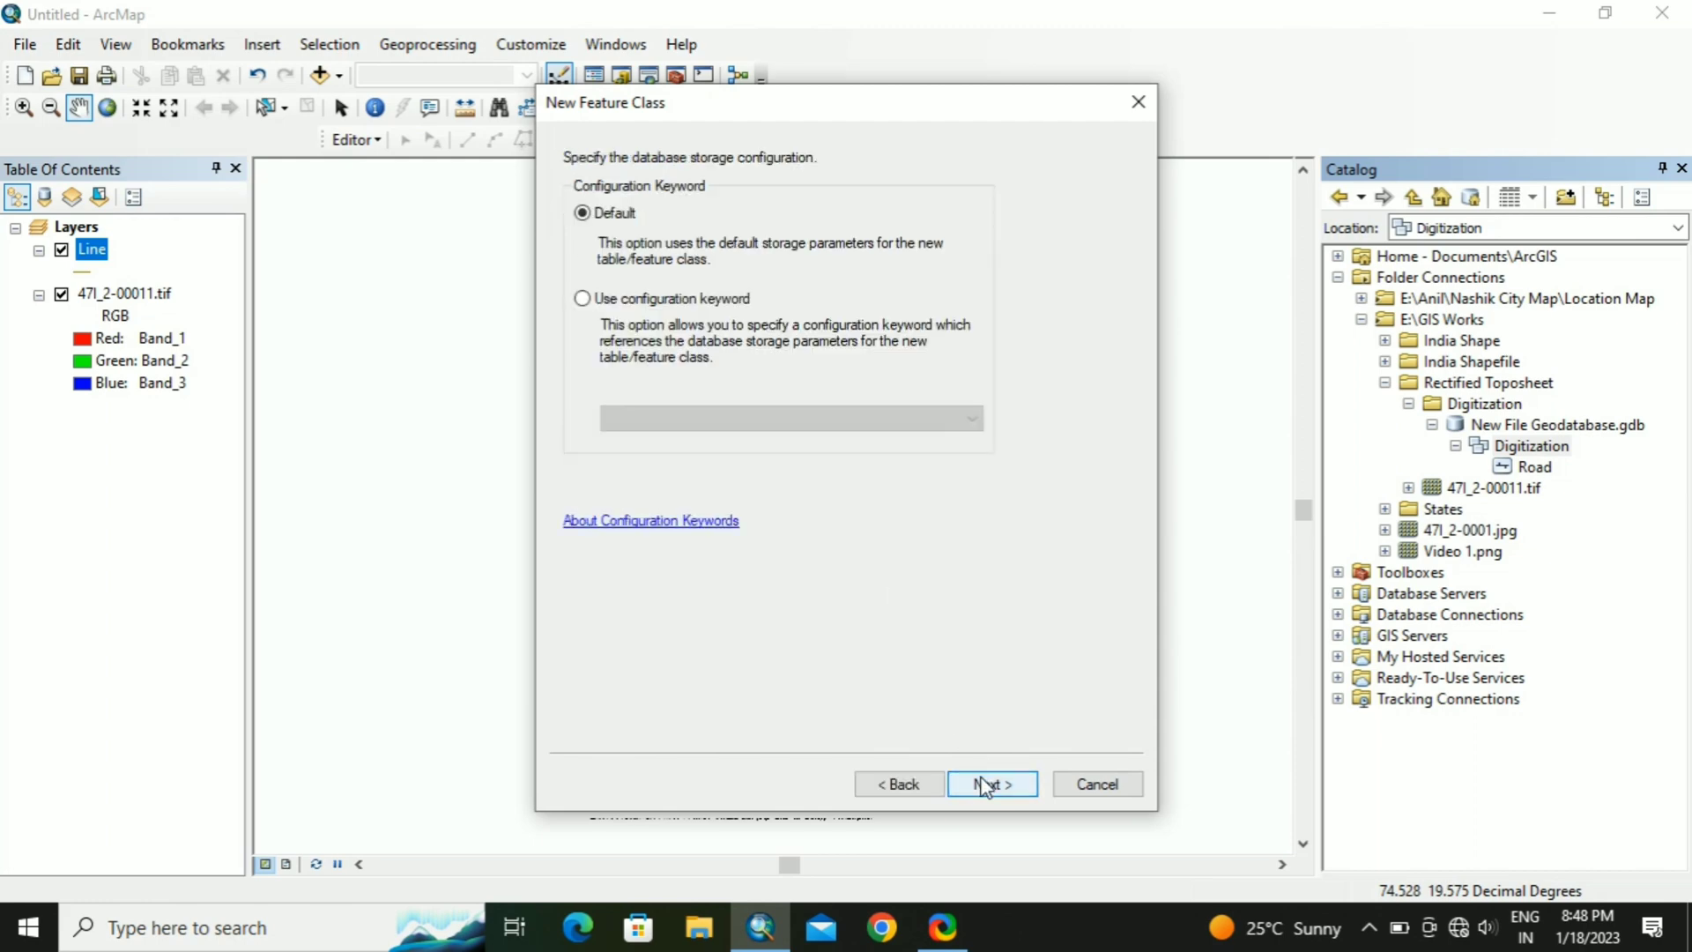
click(986, 785)
click(984, 785)
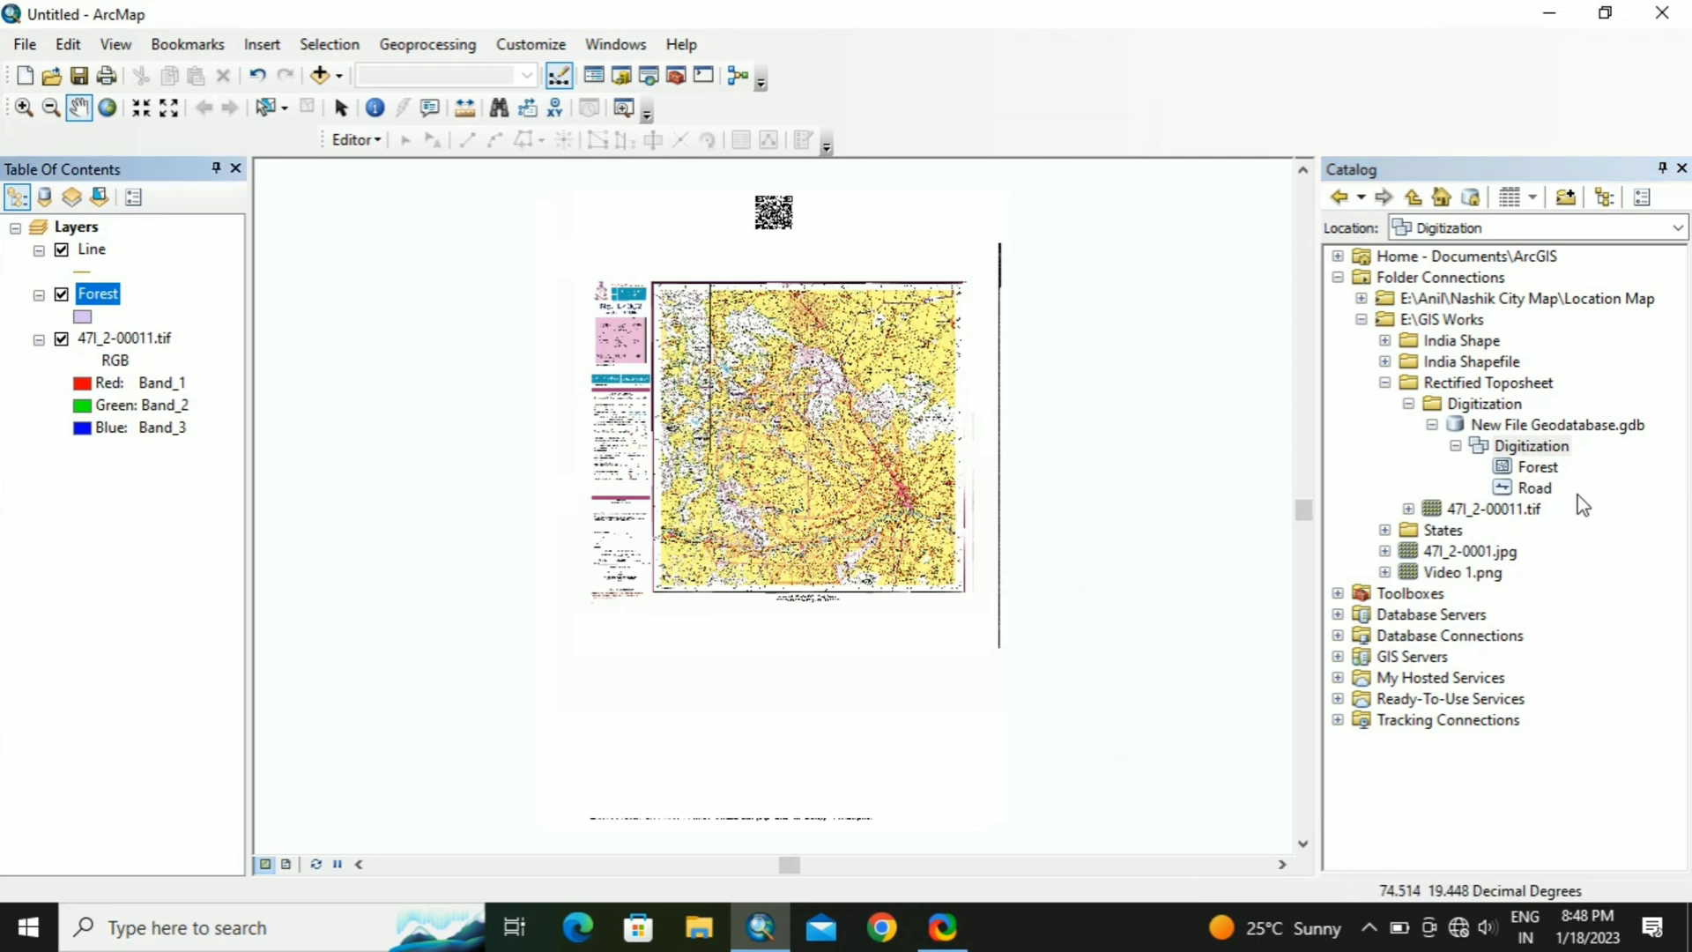
Step: Start another feature class in the Digitization feature dataset with the name and alias Settlement
right_click(1513, 456)
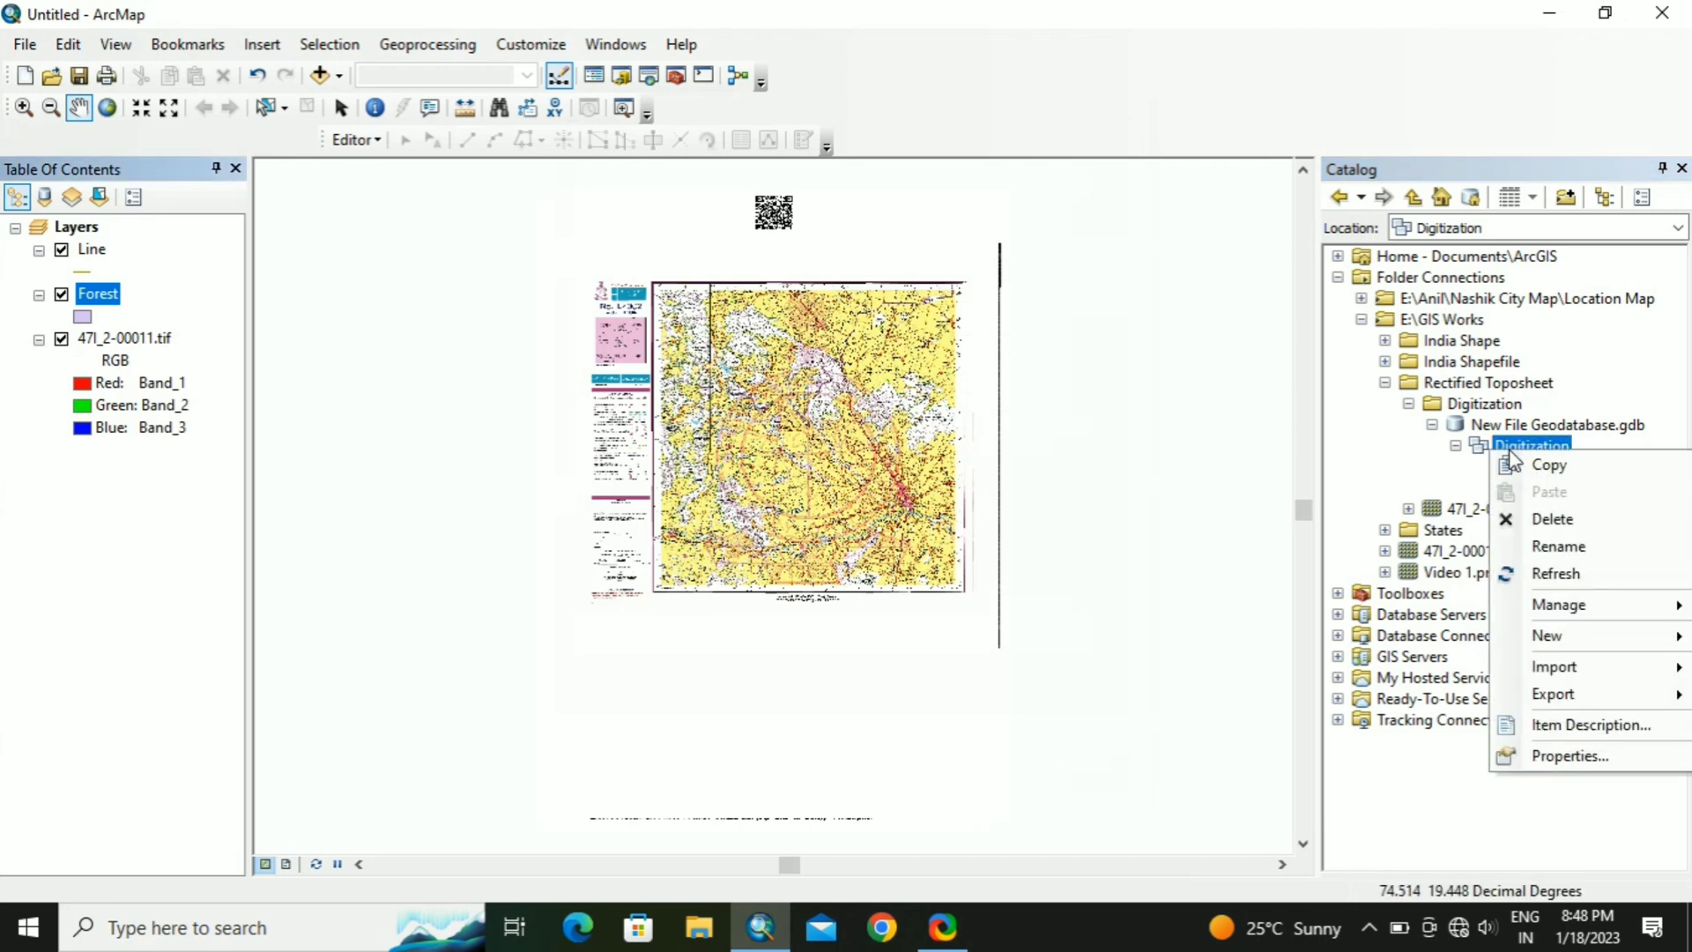
mouse_move(1577, 635)
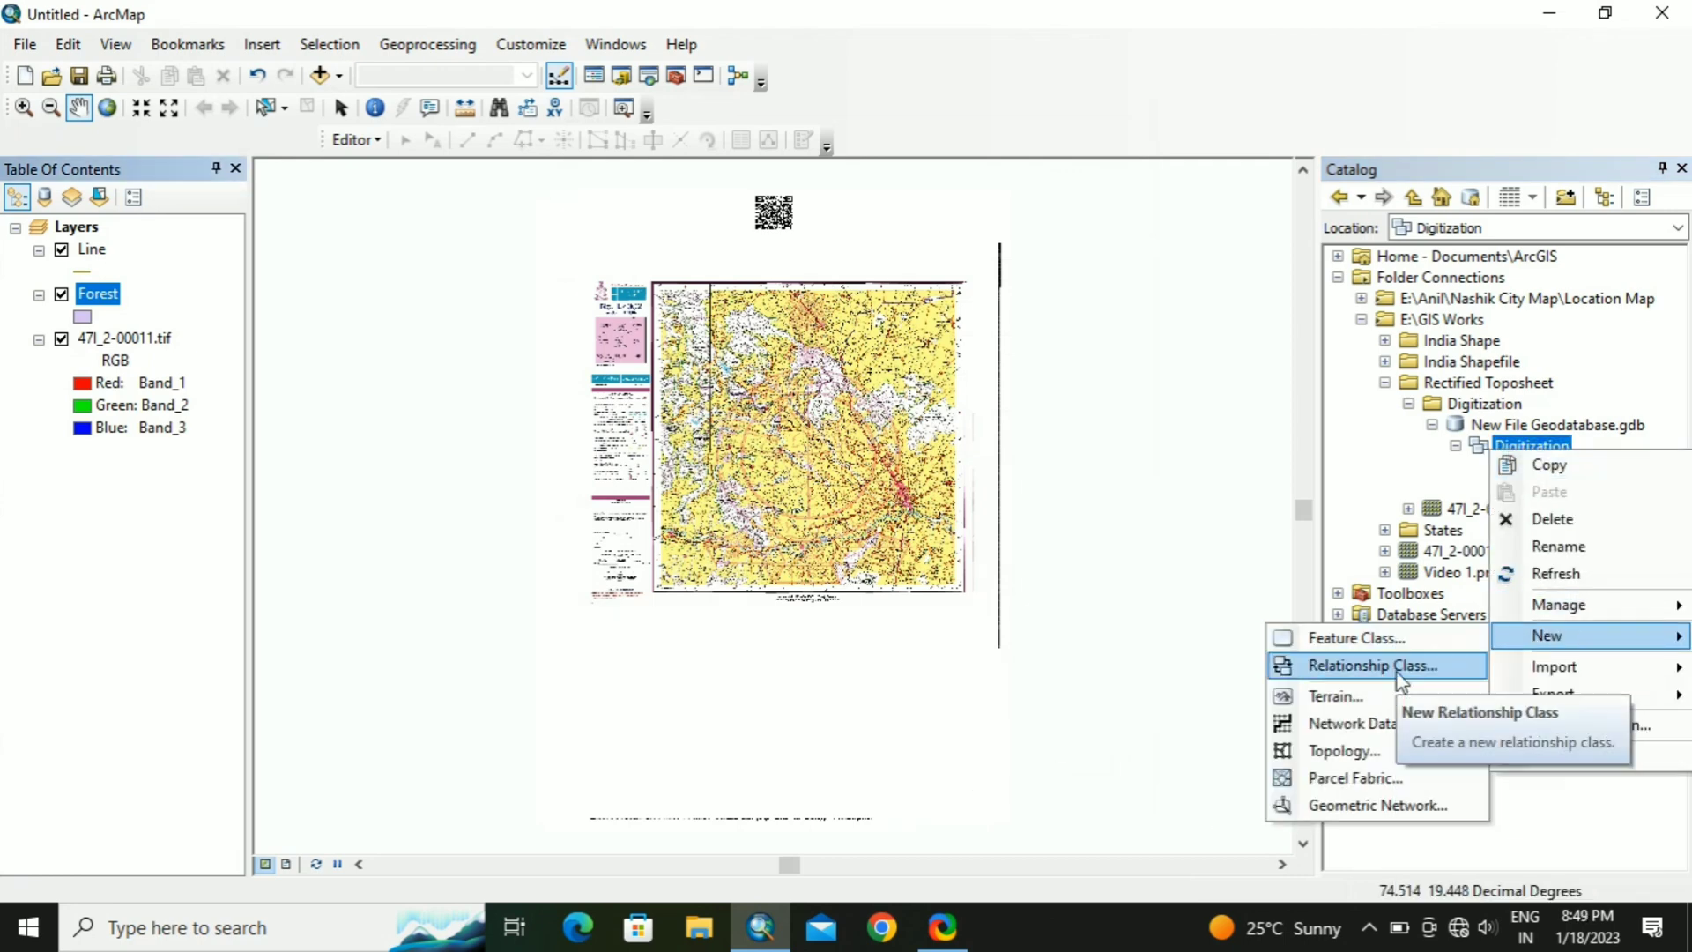
click(1380, 640)
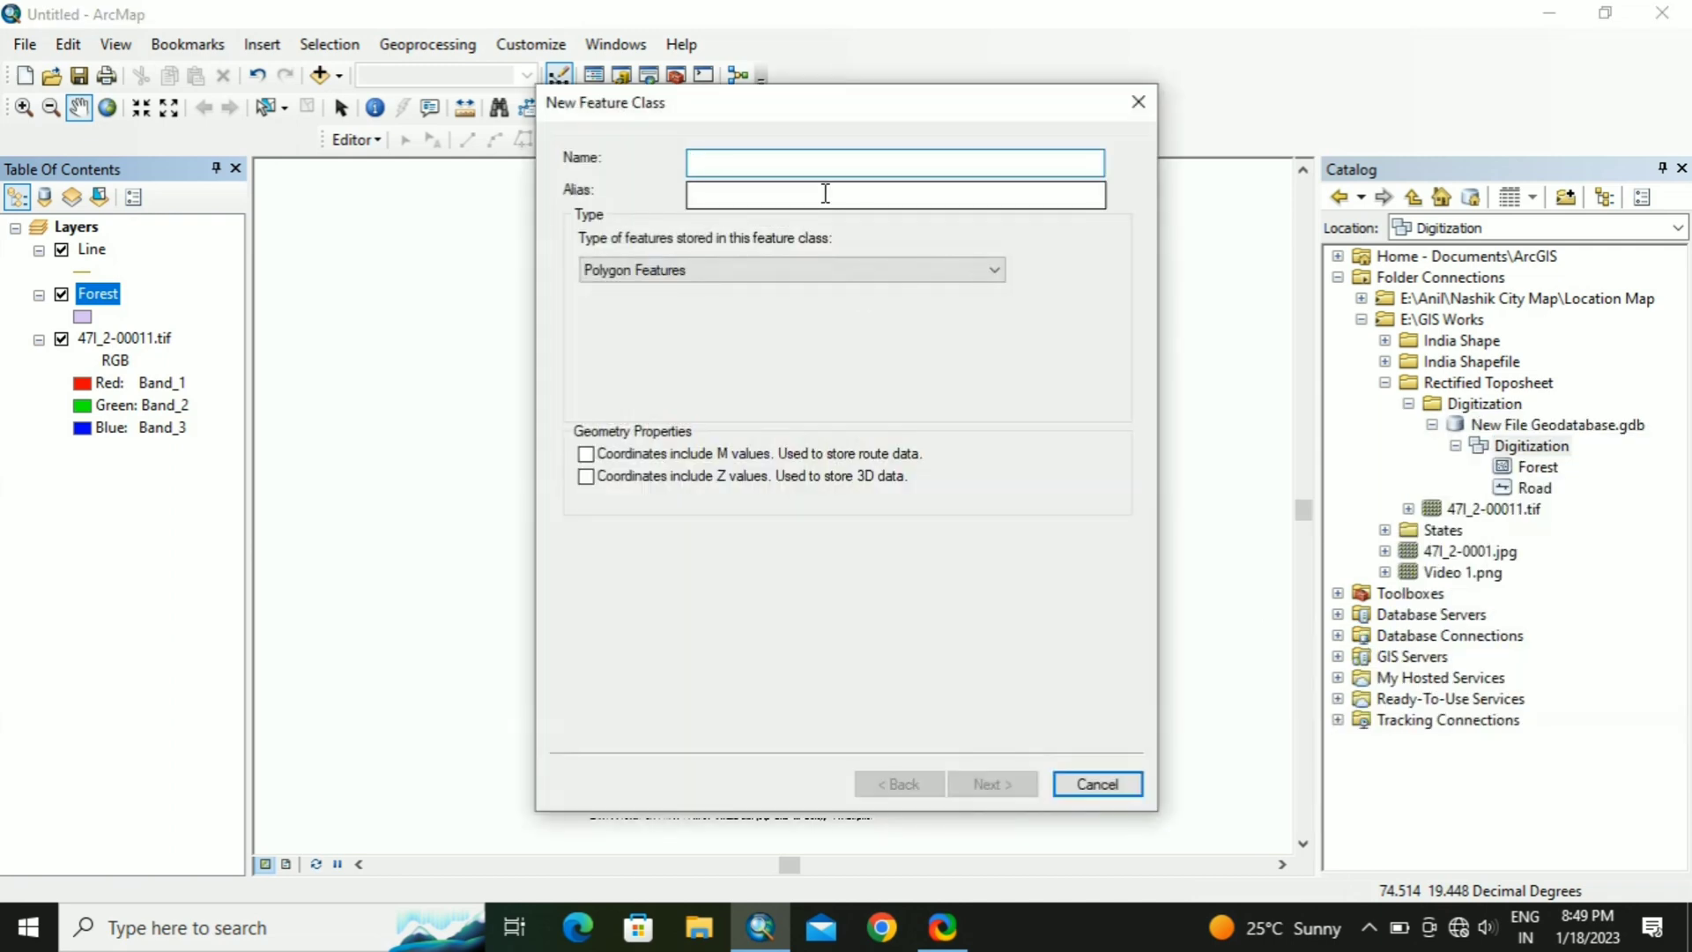
text(Settlement)
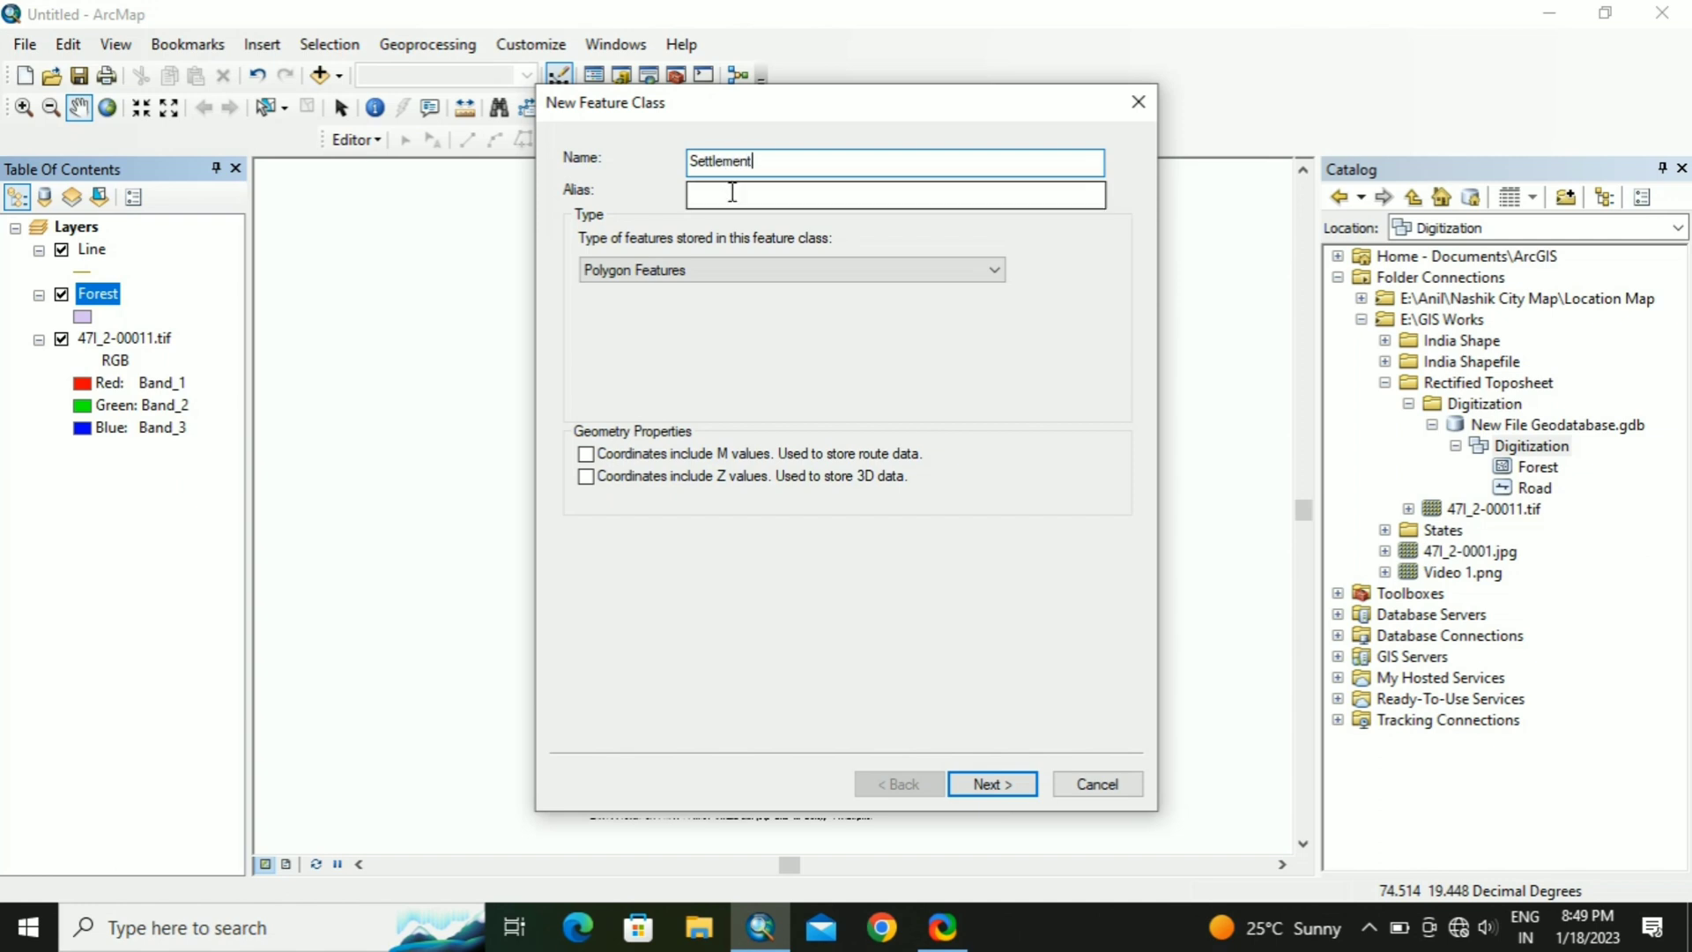
click(730, 191)
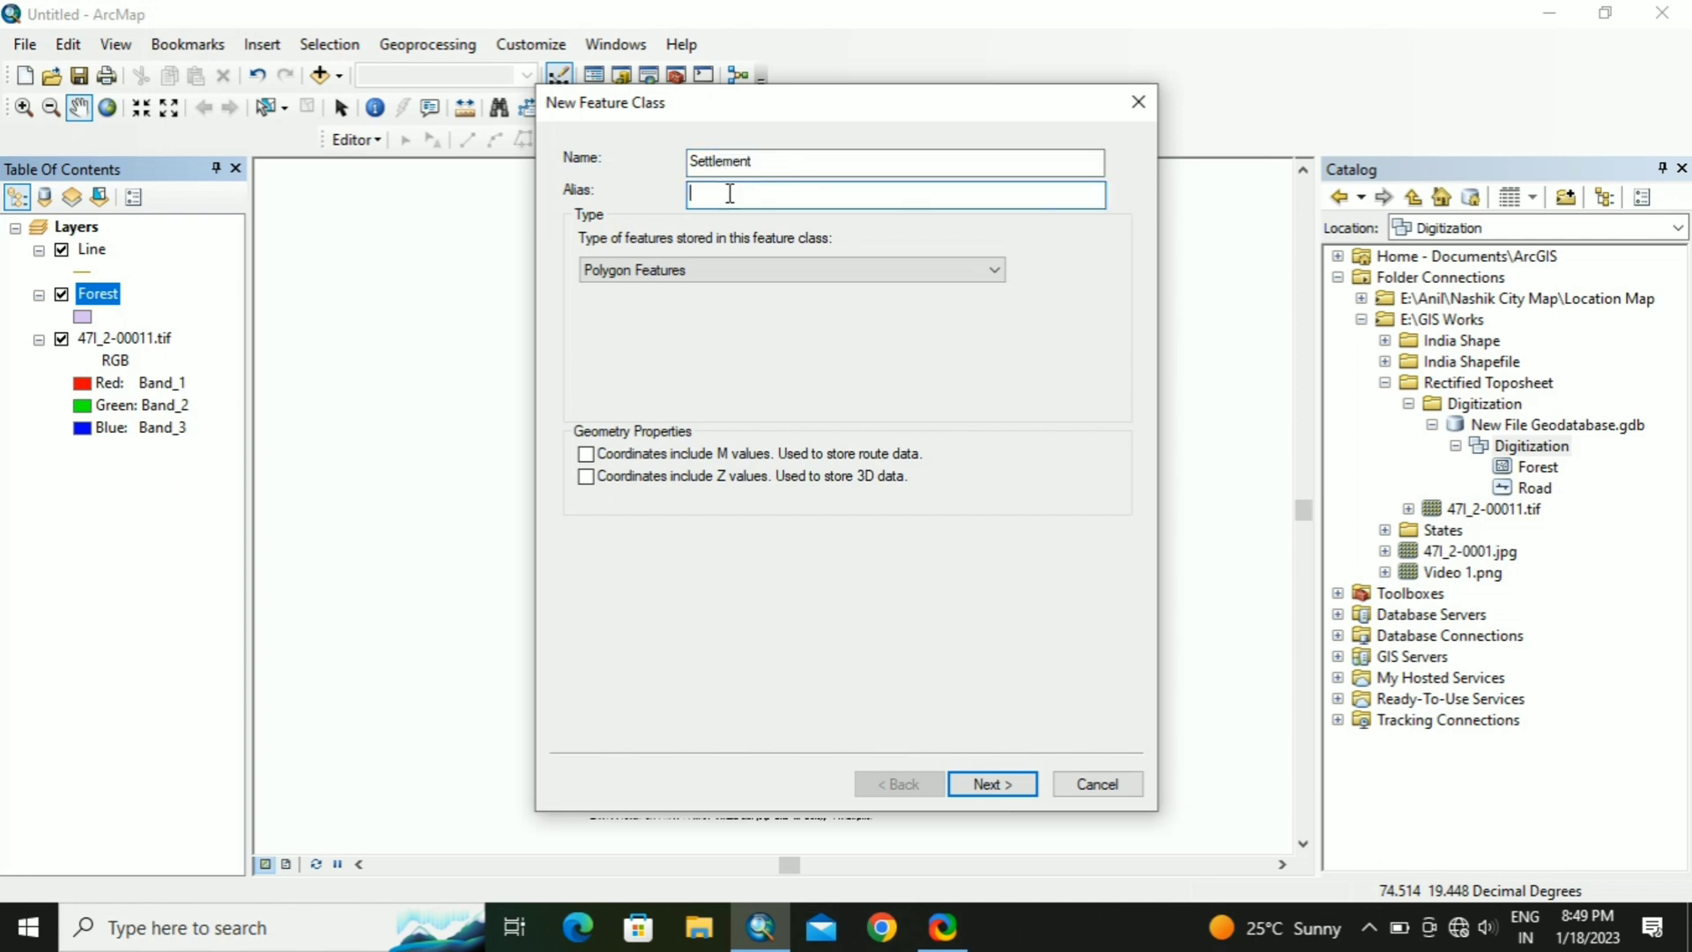
text(Settlement)
Step: Set the Settlement feature type to Point Features and create the class with default storage and fields
click(886, 270)
click(719, 325)
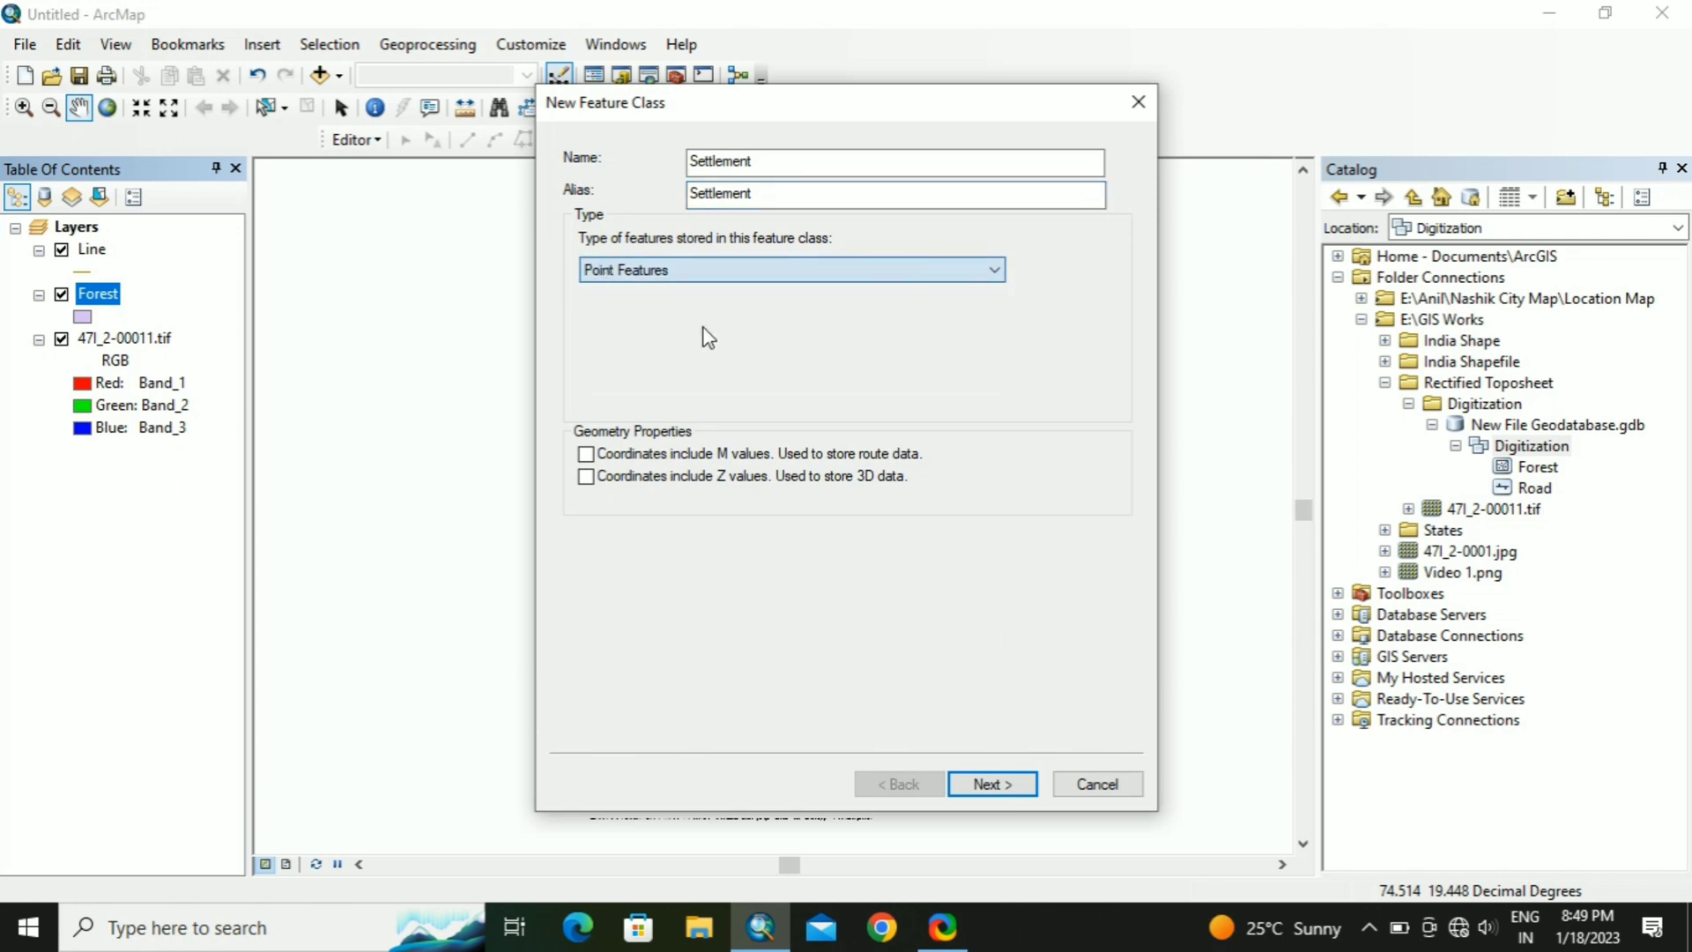
click(997, 784)
click(997, 784)
click(996, 784)
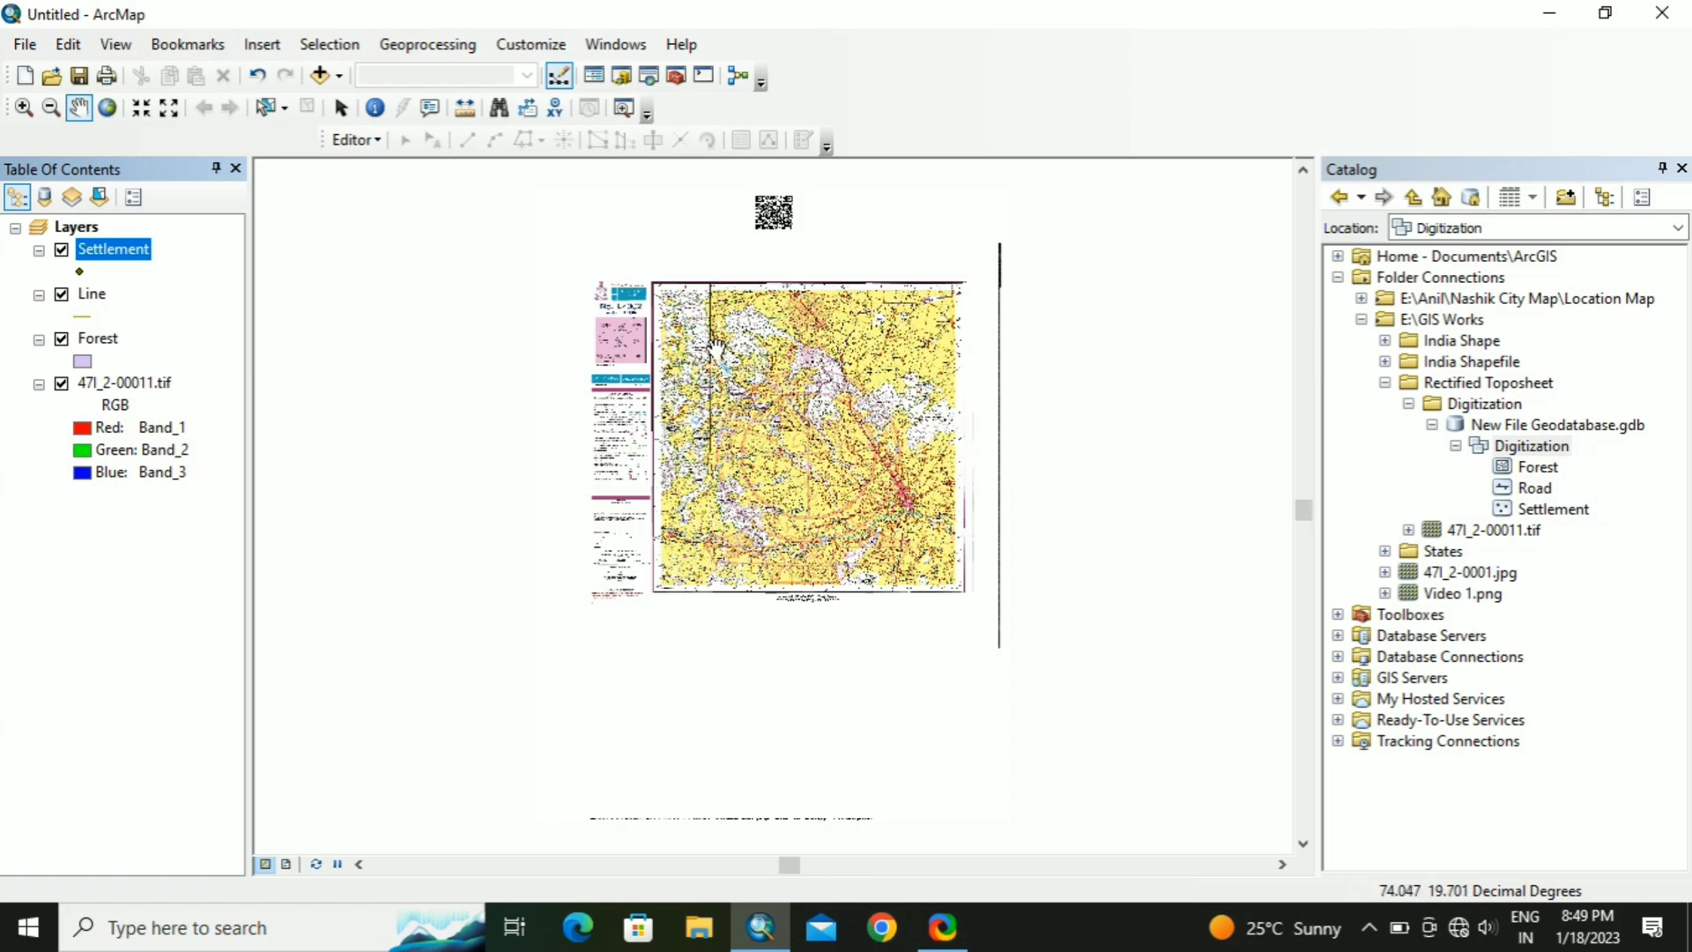
Step: Start an edit session for the Forest, Line and Settlement layers, continuing despite the spatial reference warnings
scroll(716, 346, down, 2)
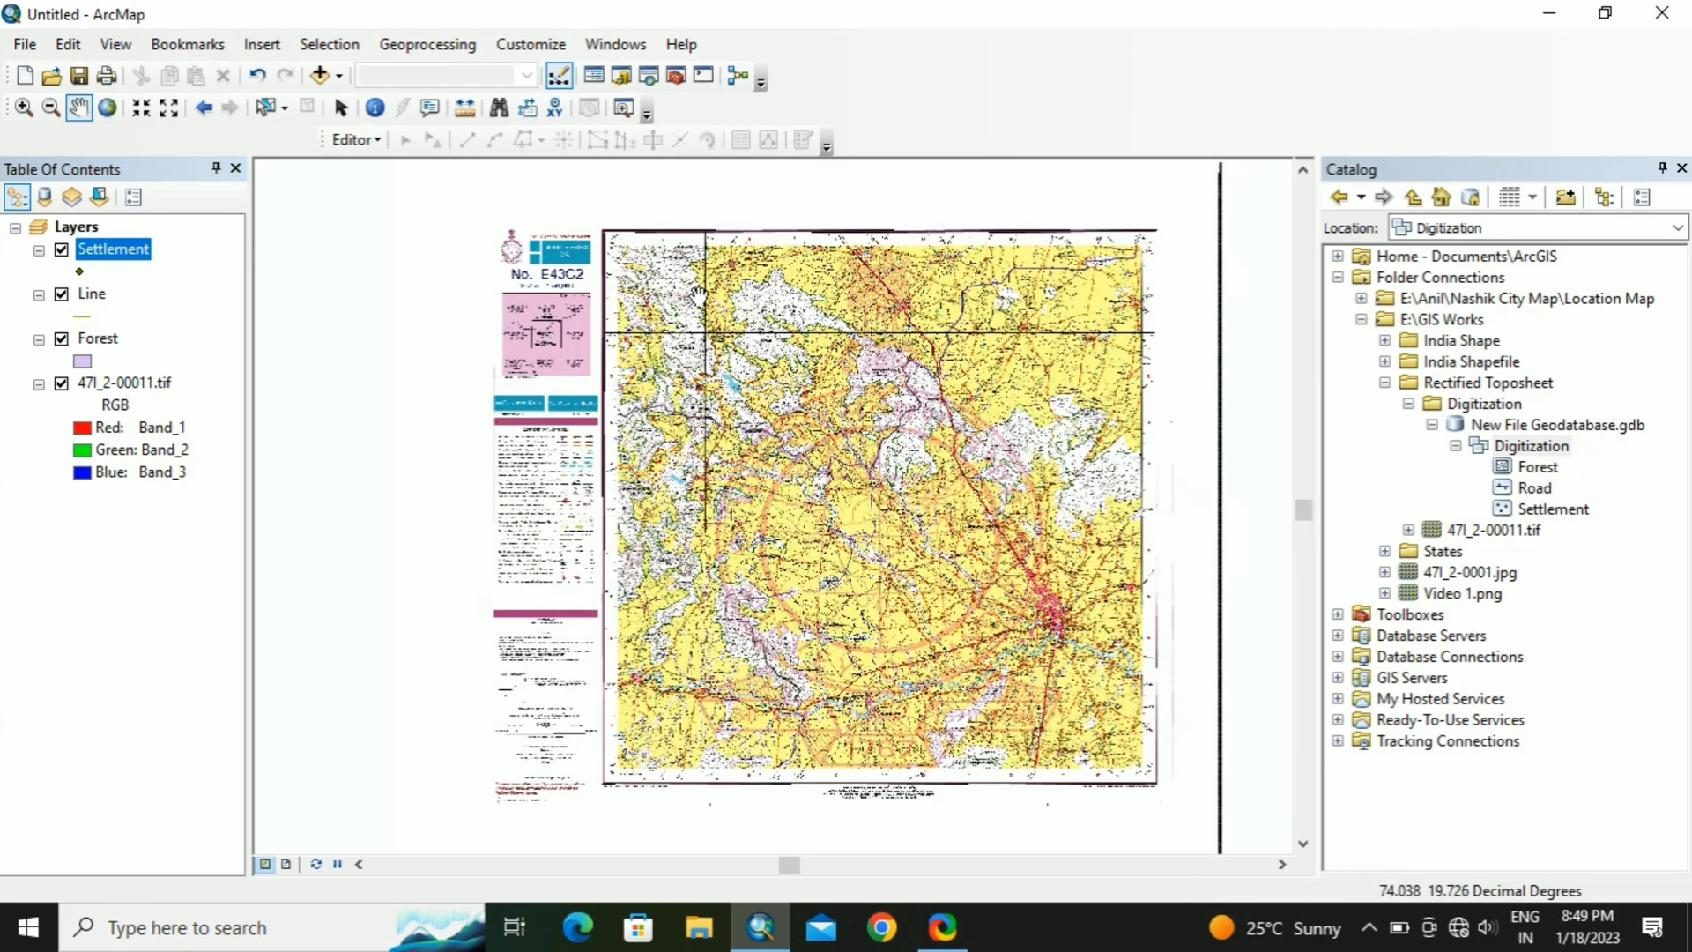
scroll(699, 295, down, 1)
scroll(687, 384, down, 1)
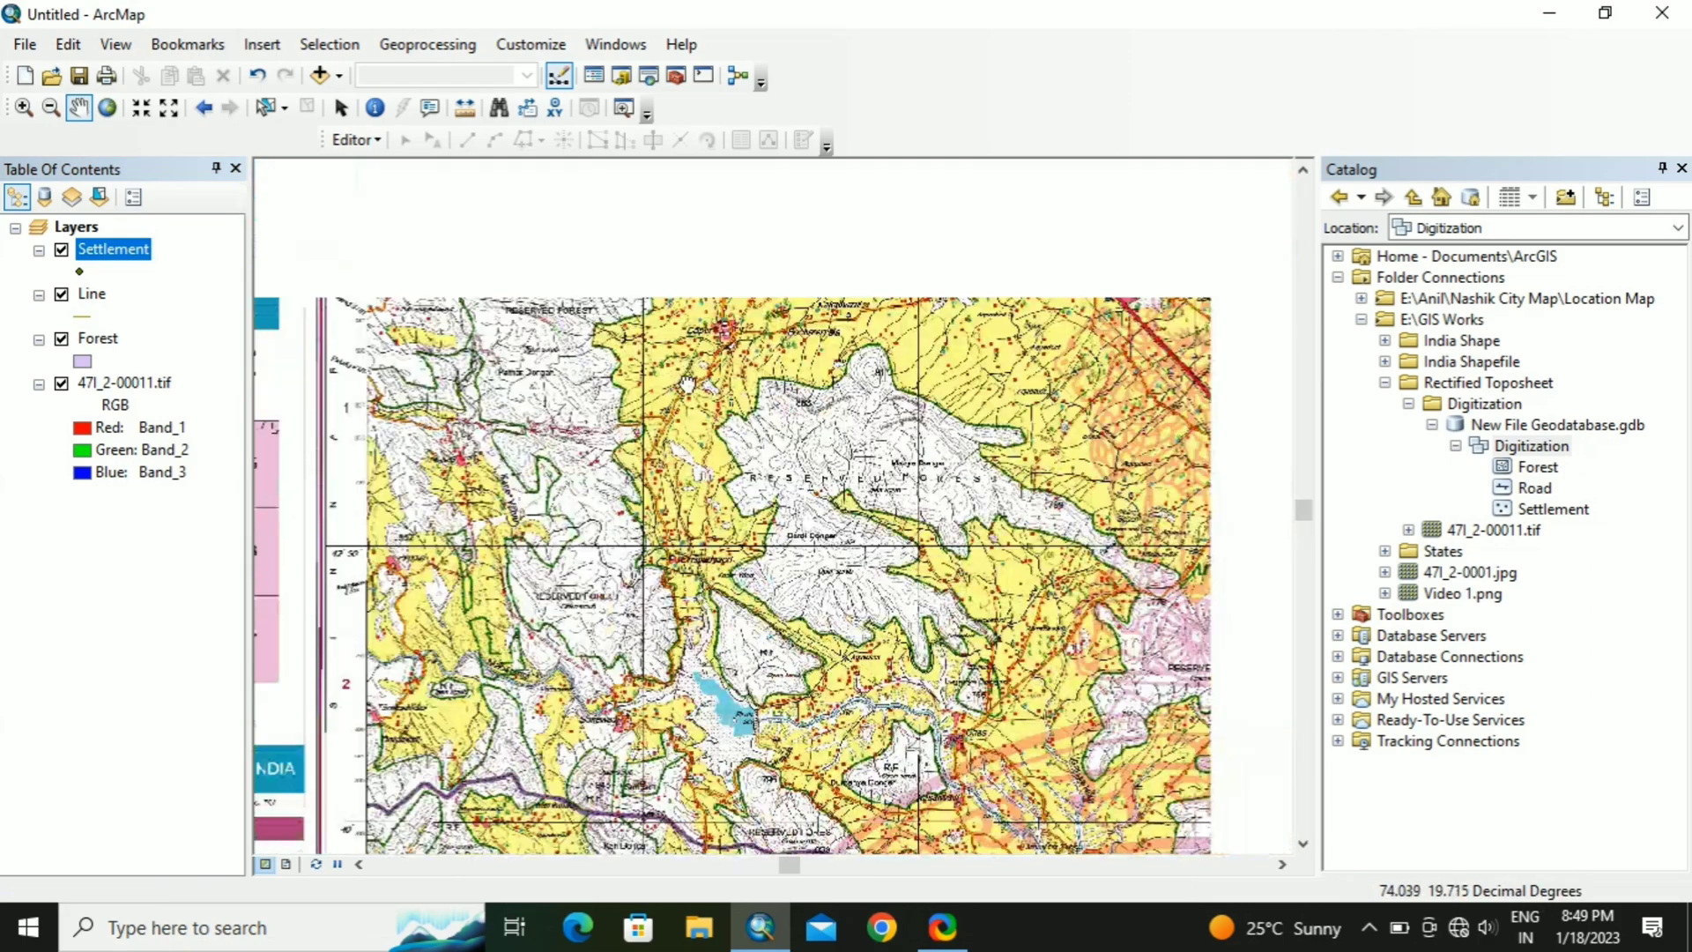
drag(688, 384, 583, 555)
drag(452, 602, 786, 557)
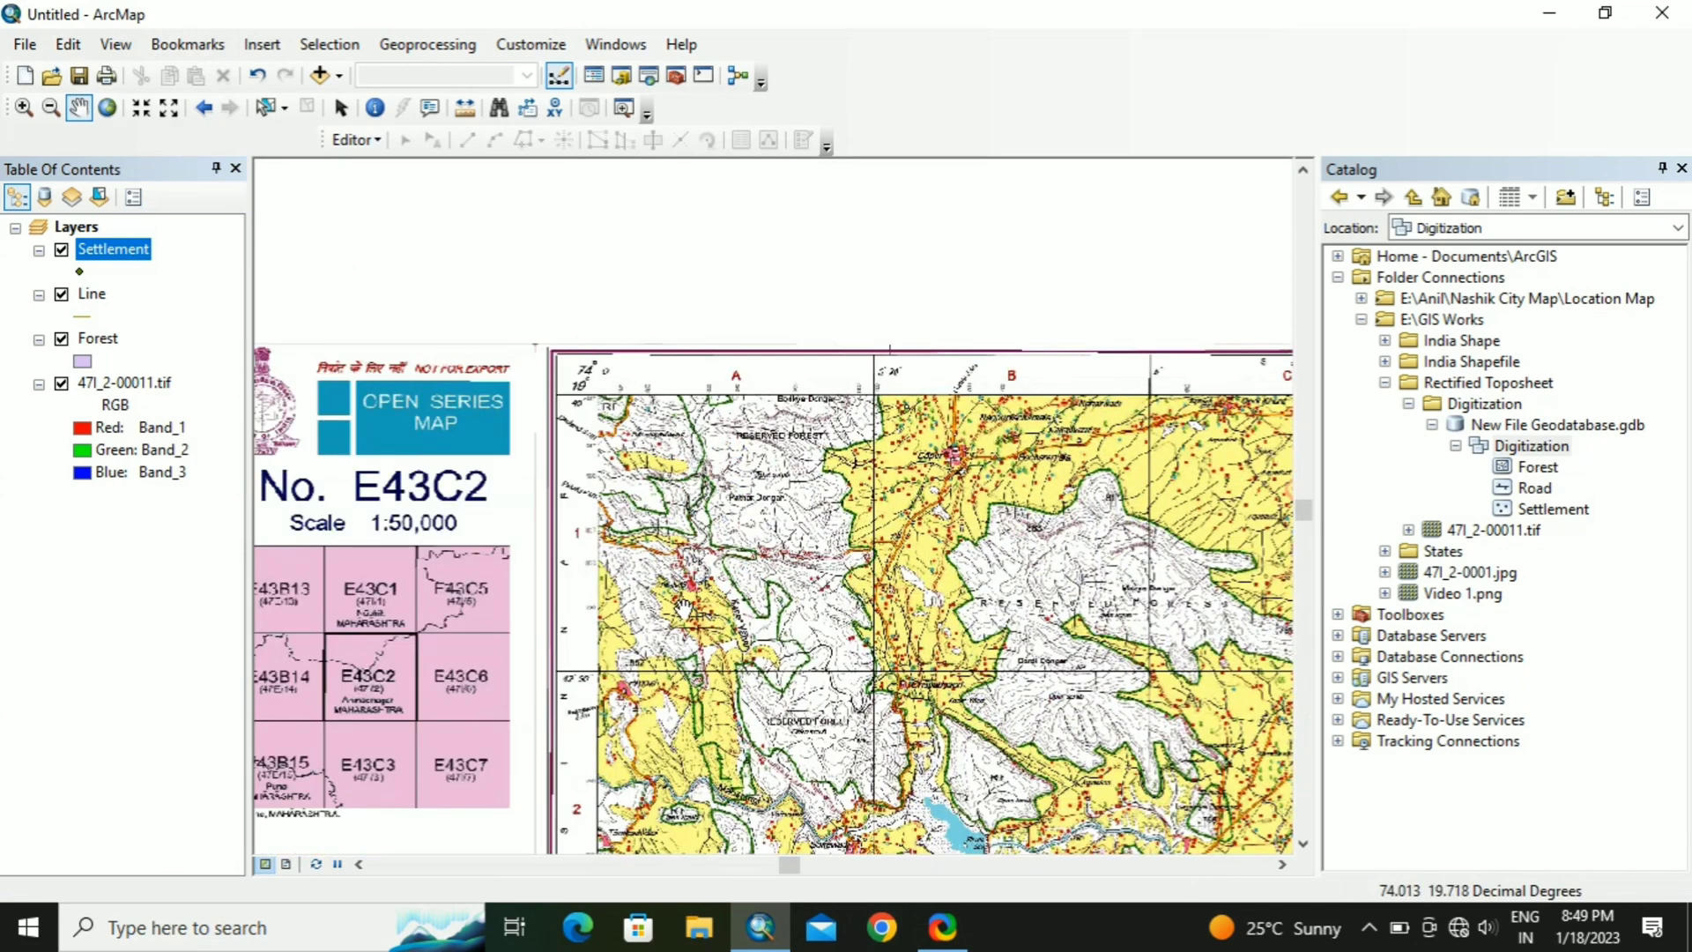
scroll(684, 608, down, 2)
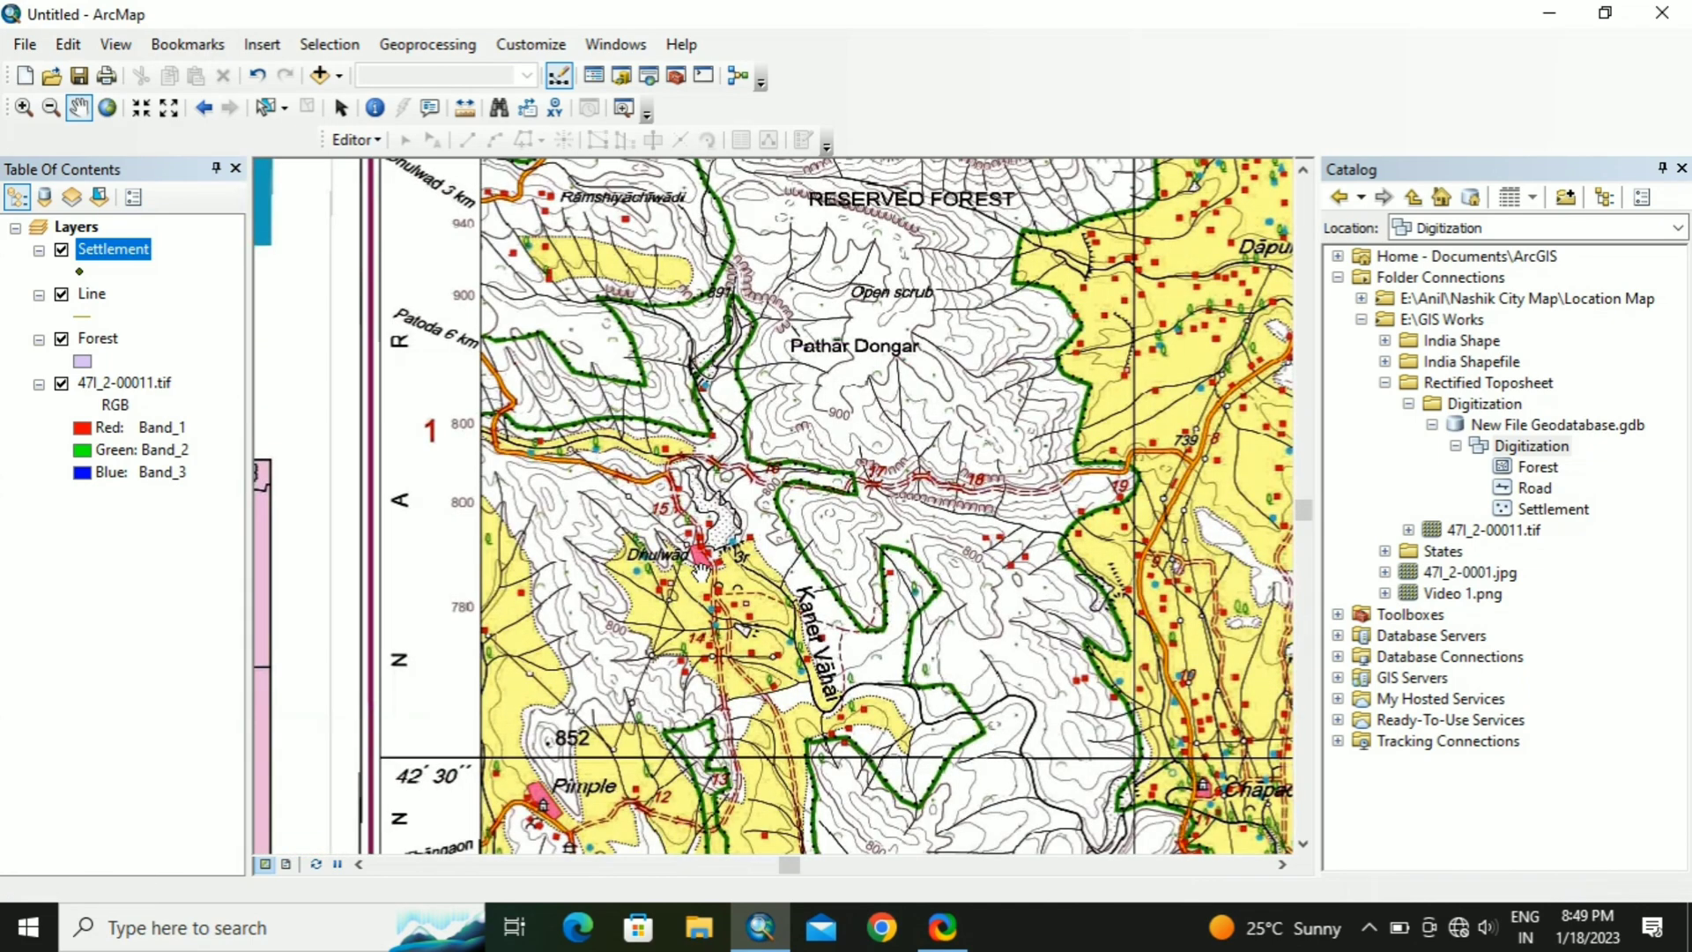
scroll(692, 590, down, 4)
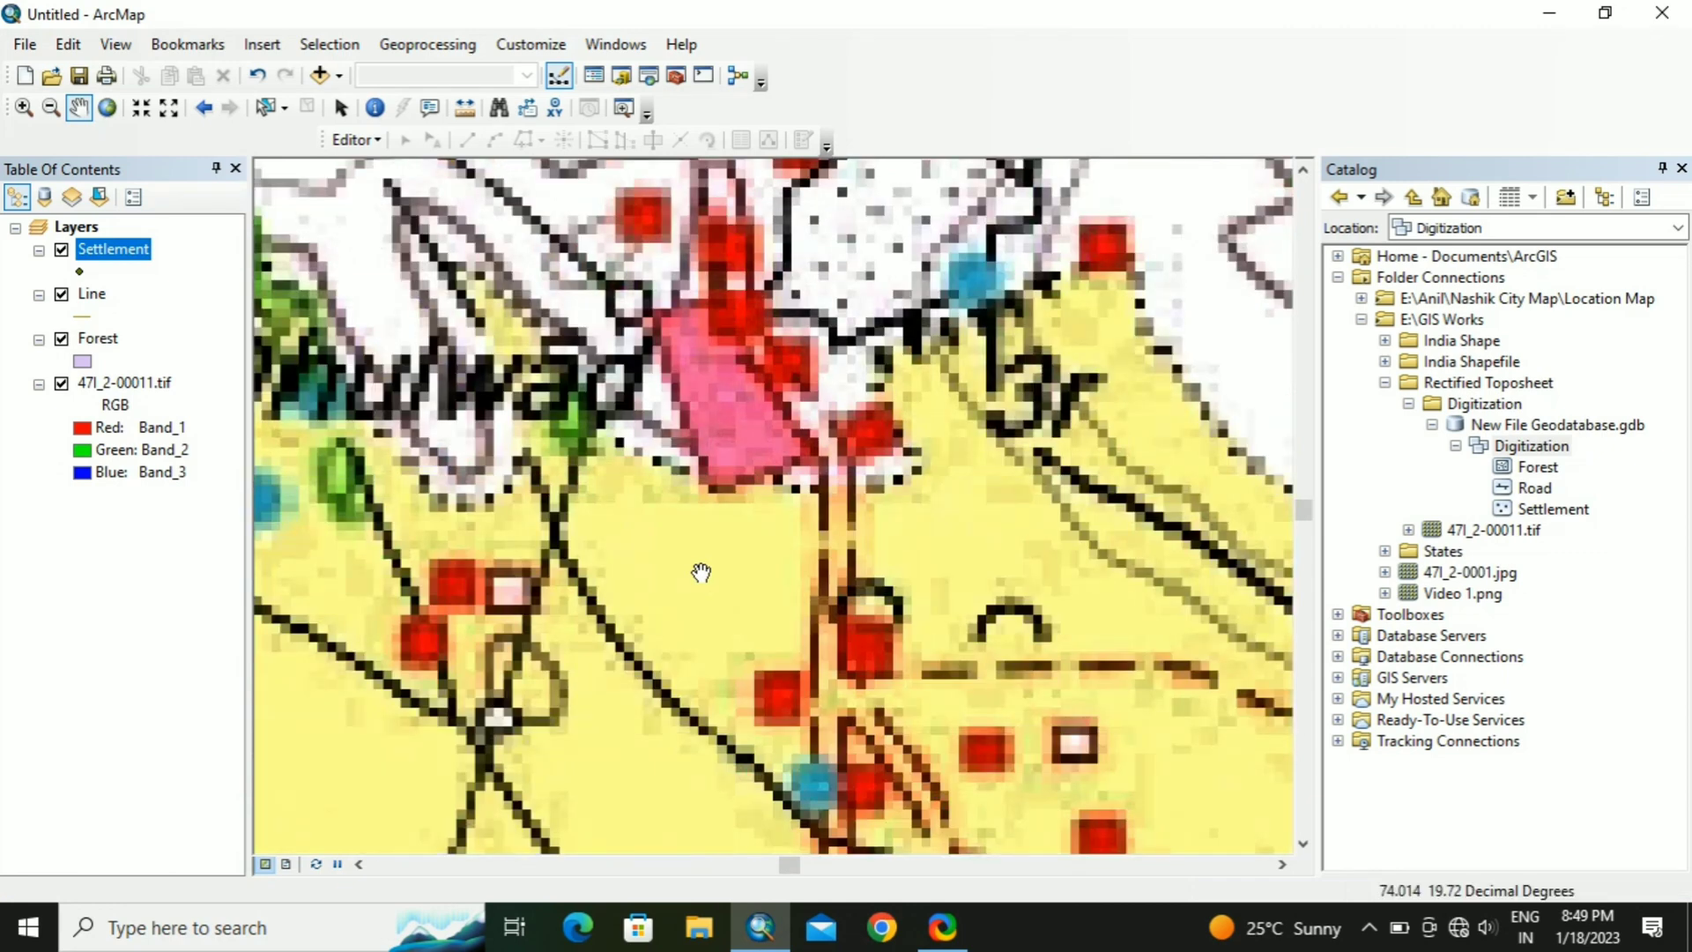
click(372, 145)
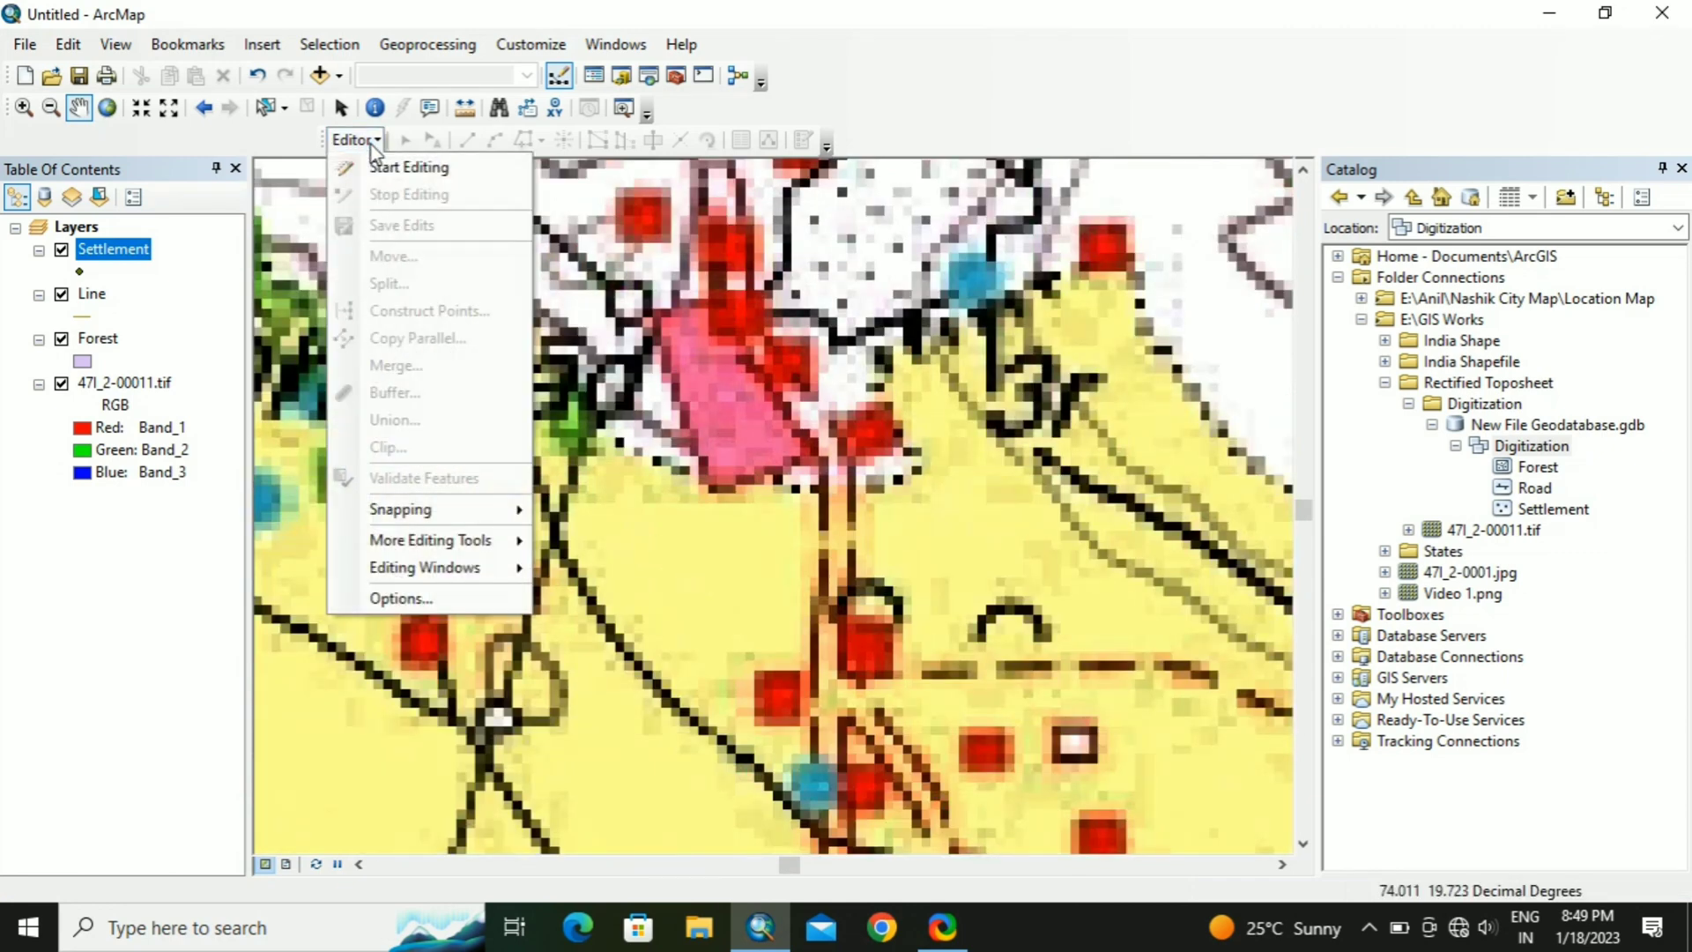
click(382, 166)
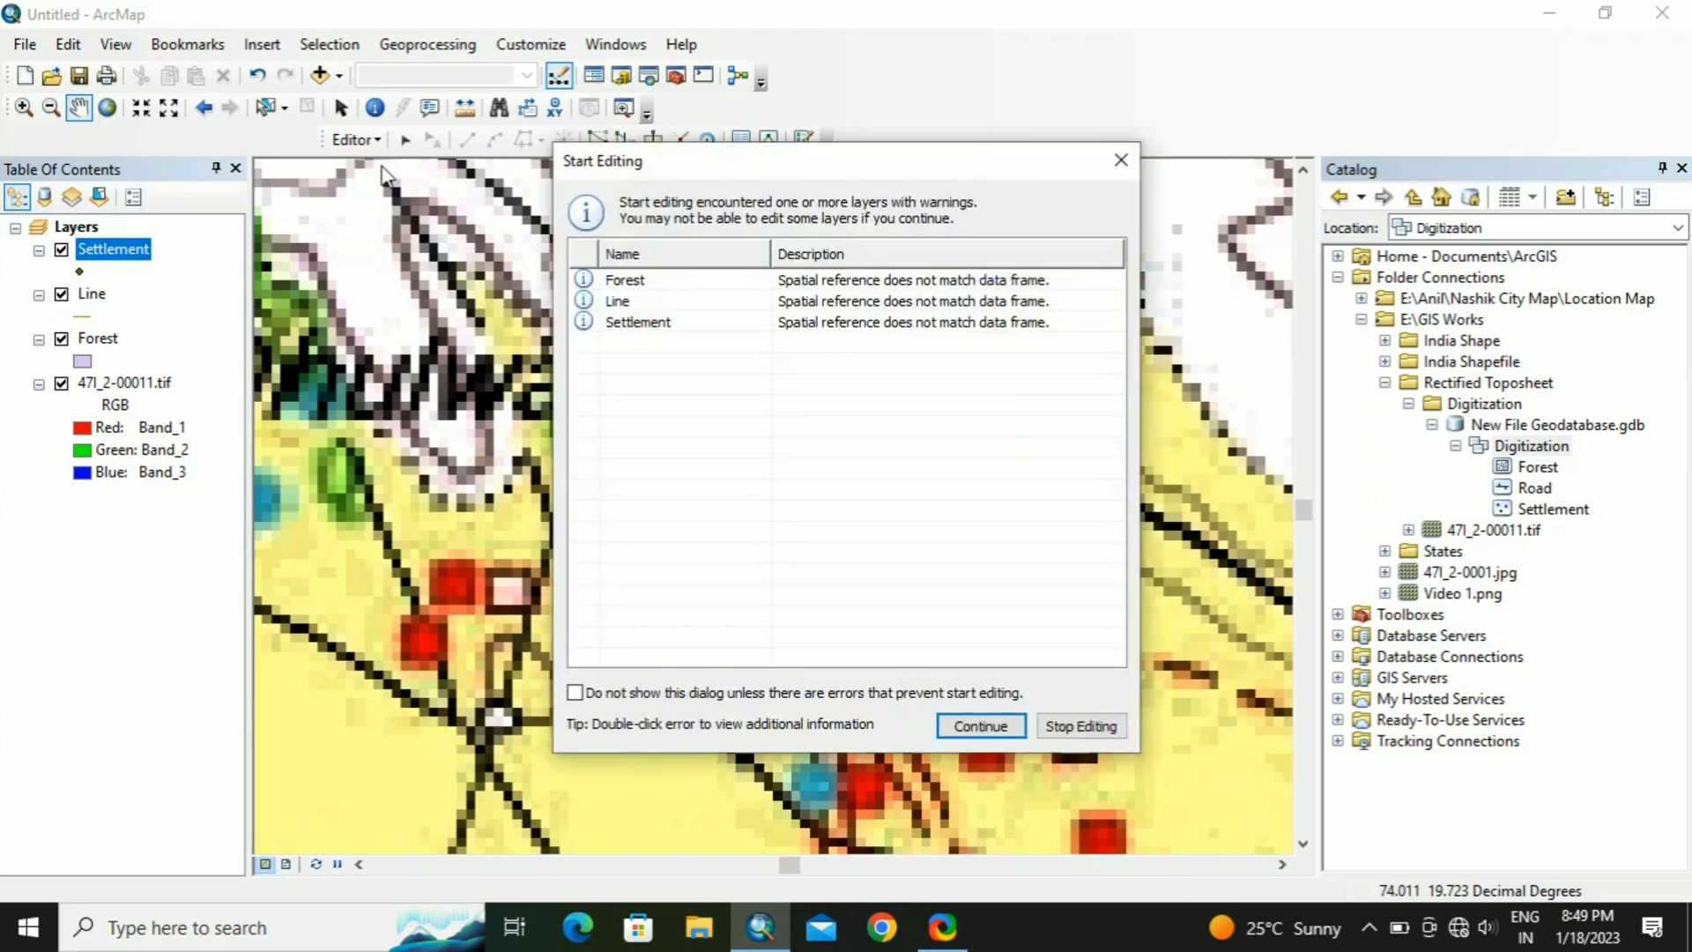
click(652, 322)
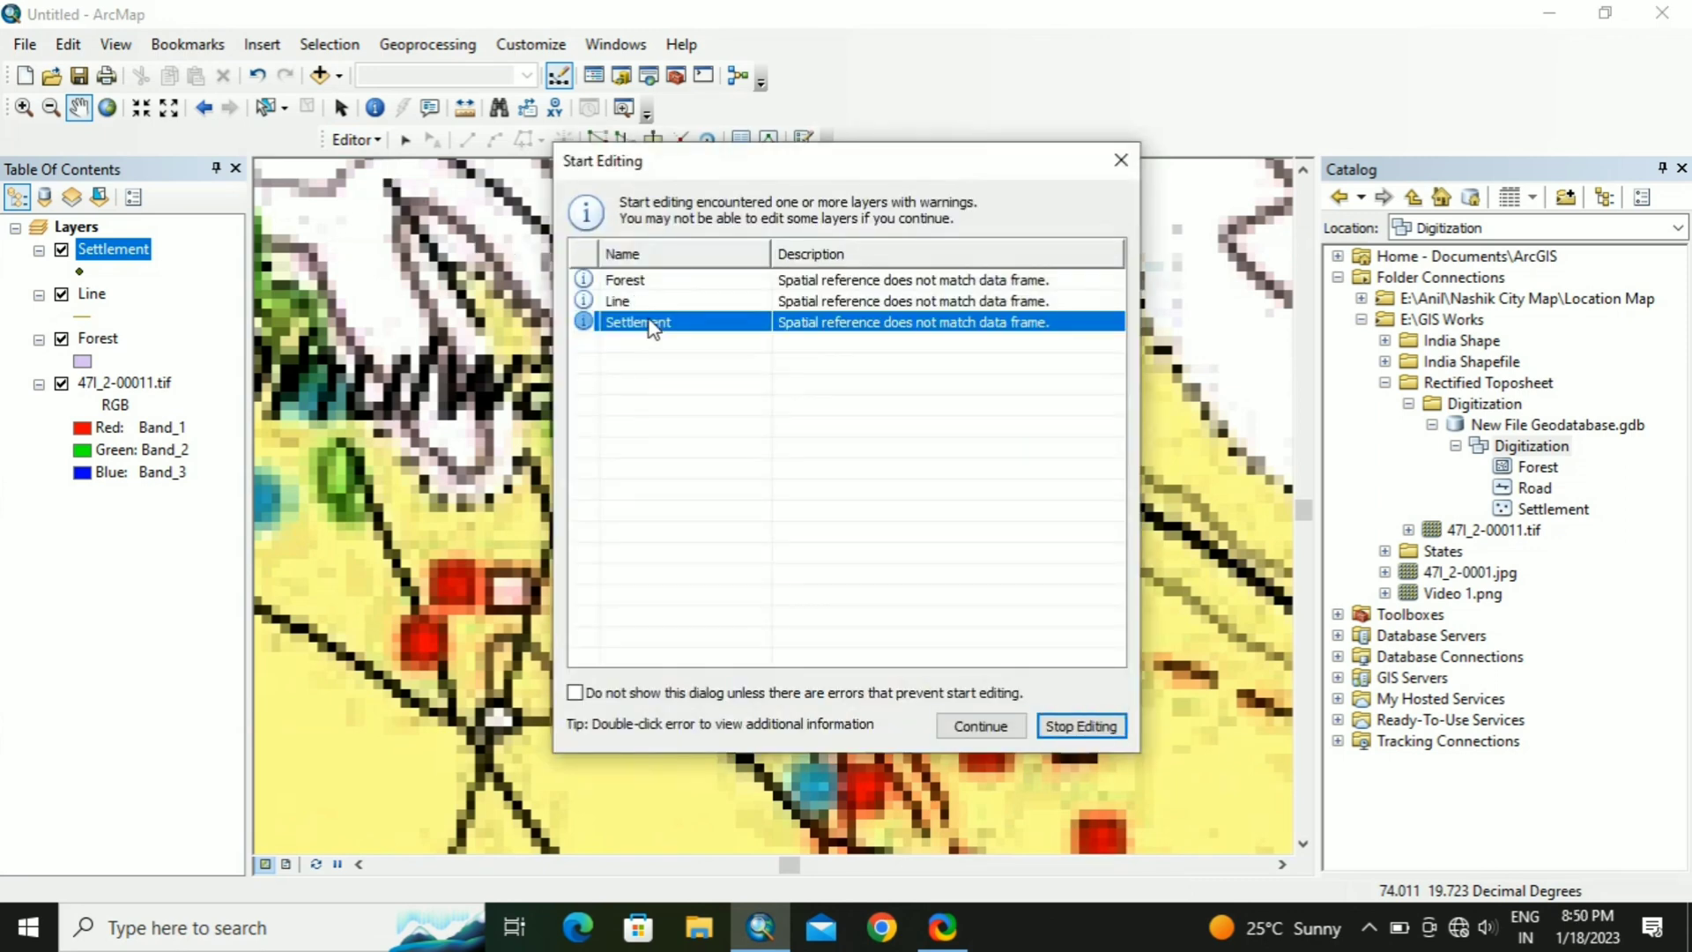
click(981, 726)
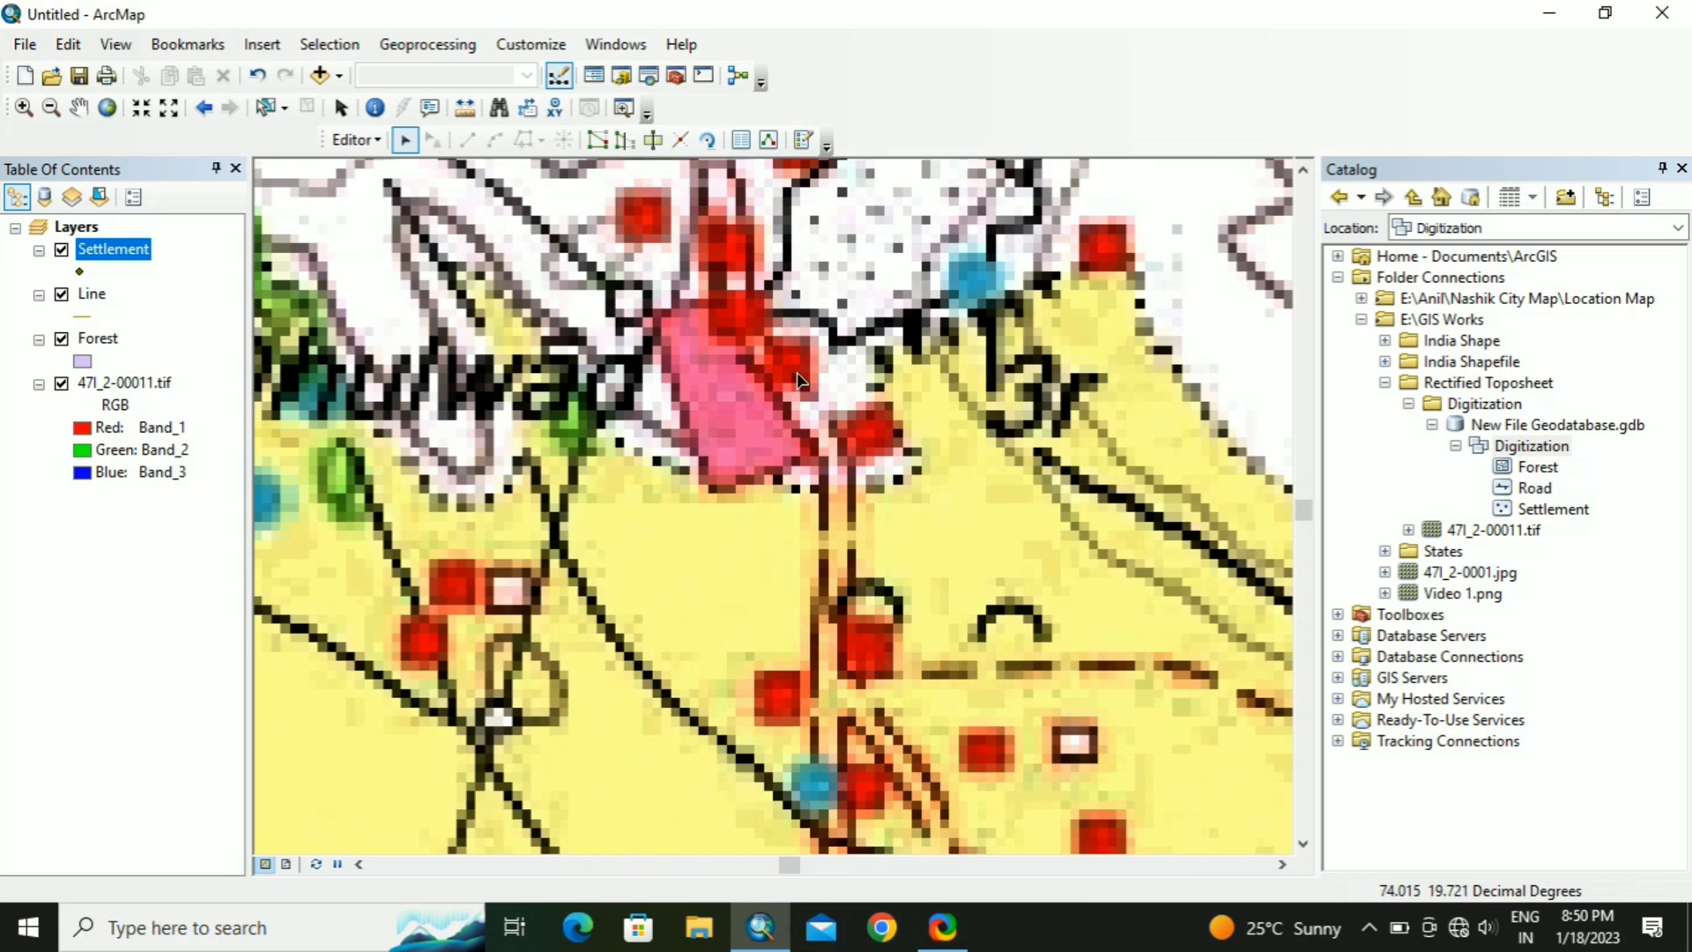
Step: Choose the Settlement template for creating point features and close the Catalog window
click(802, 139)
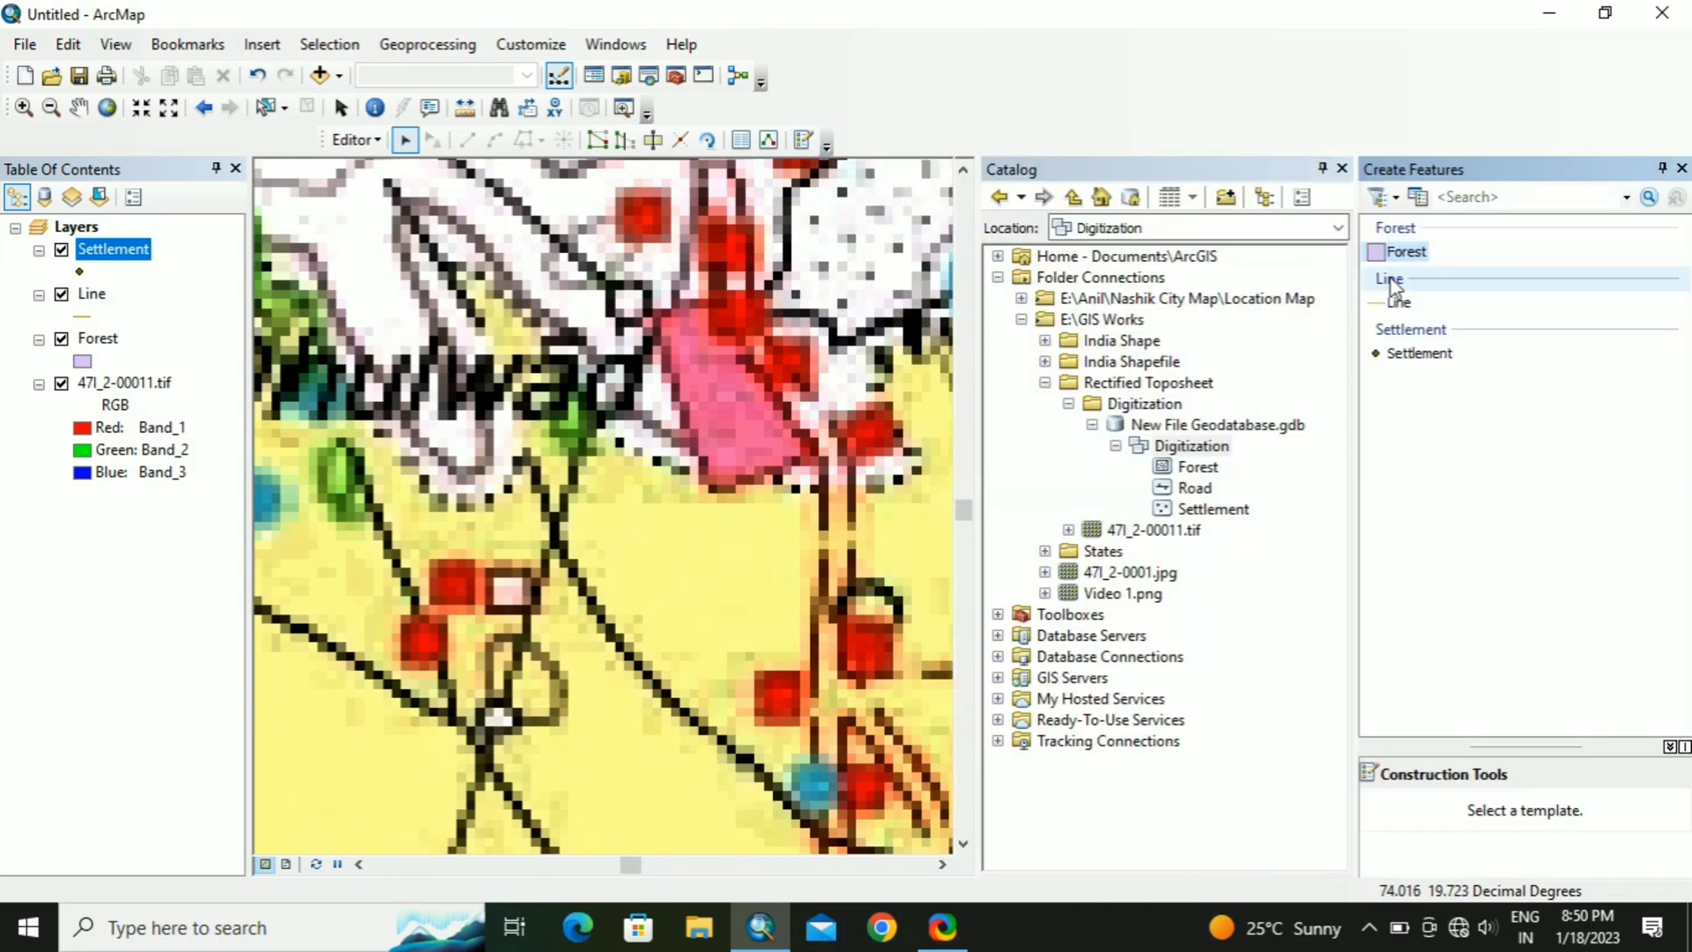
click(1414, 353)
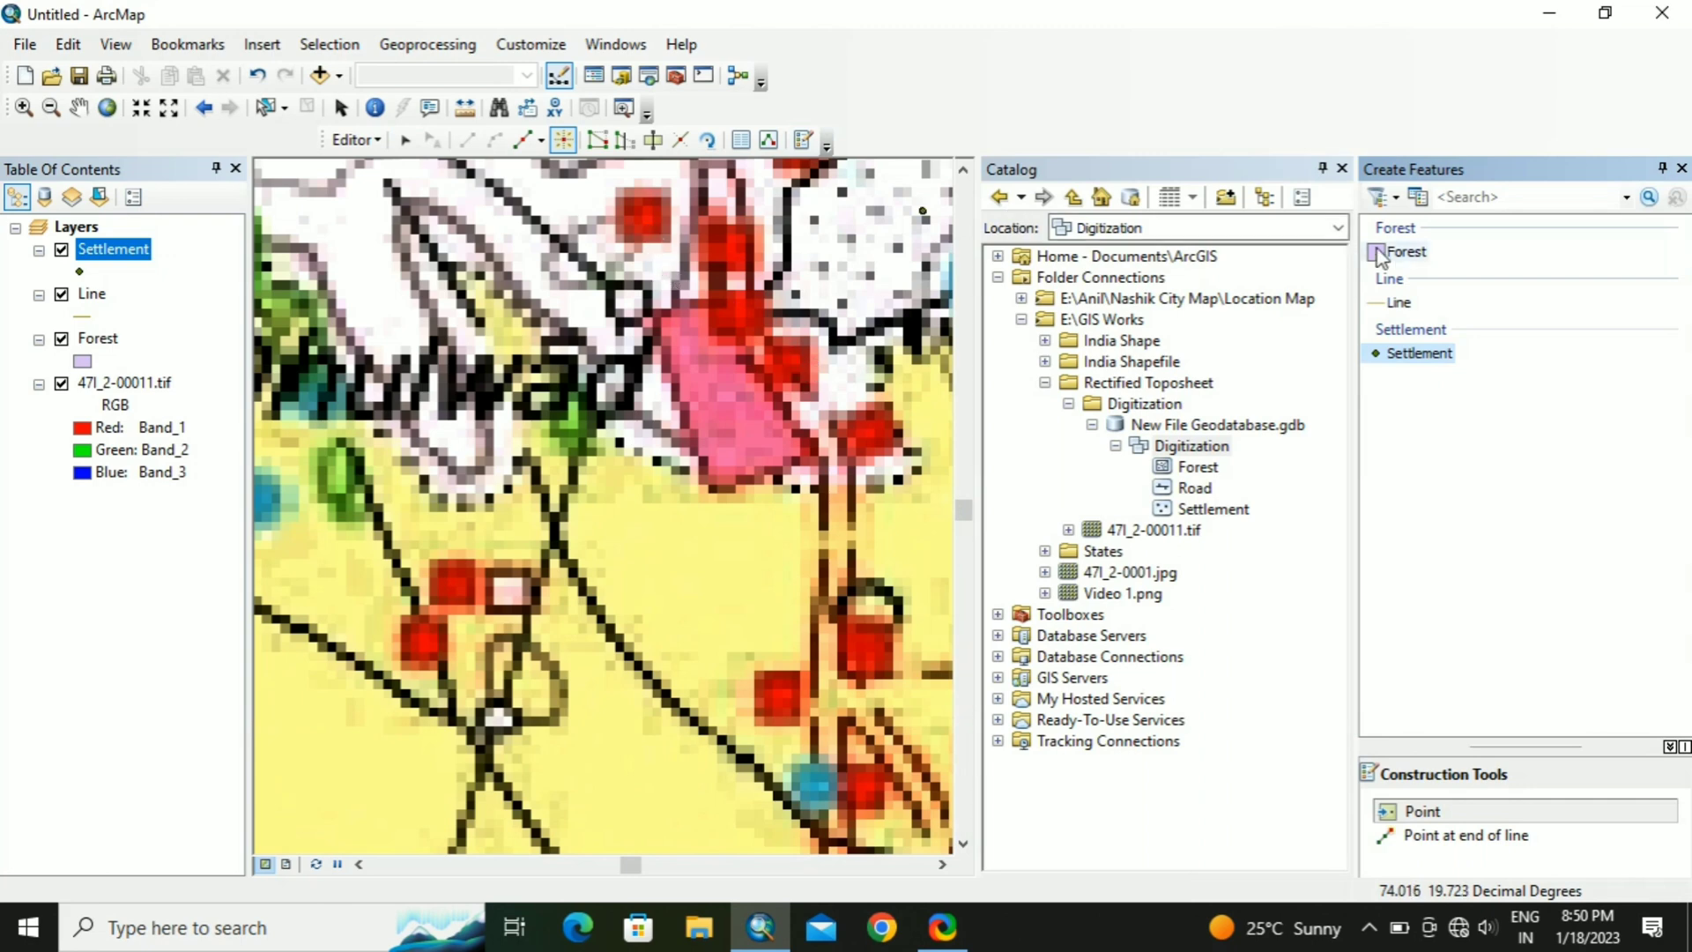
click(1343, 167)
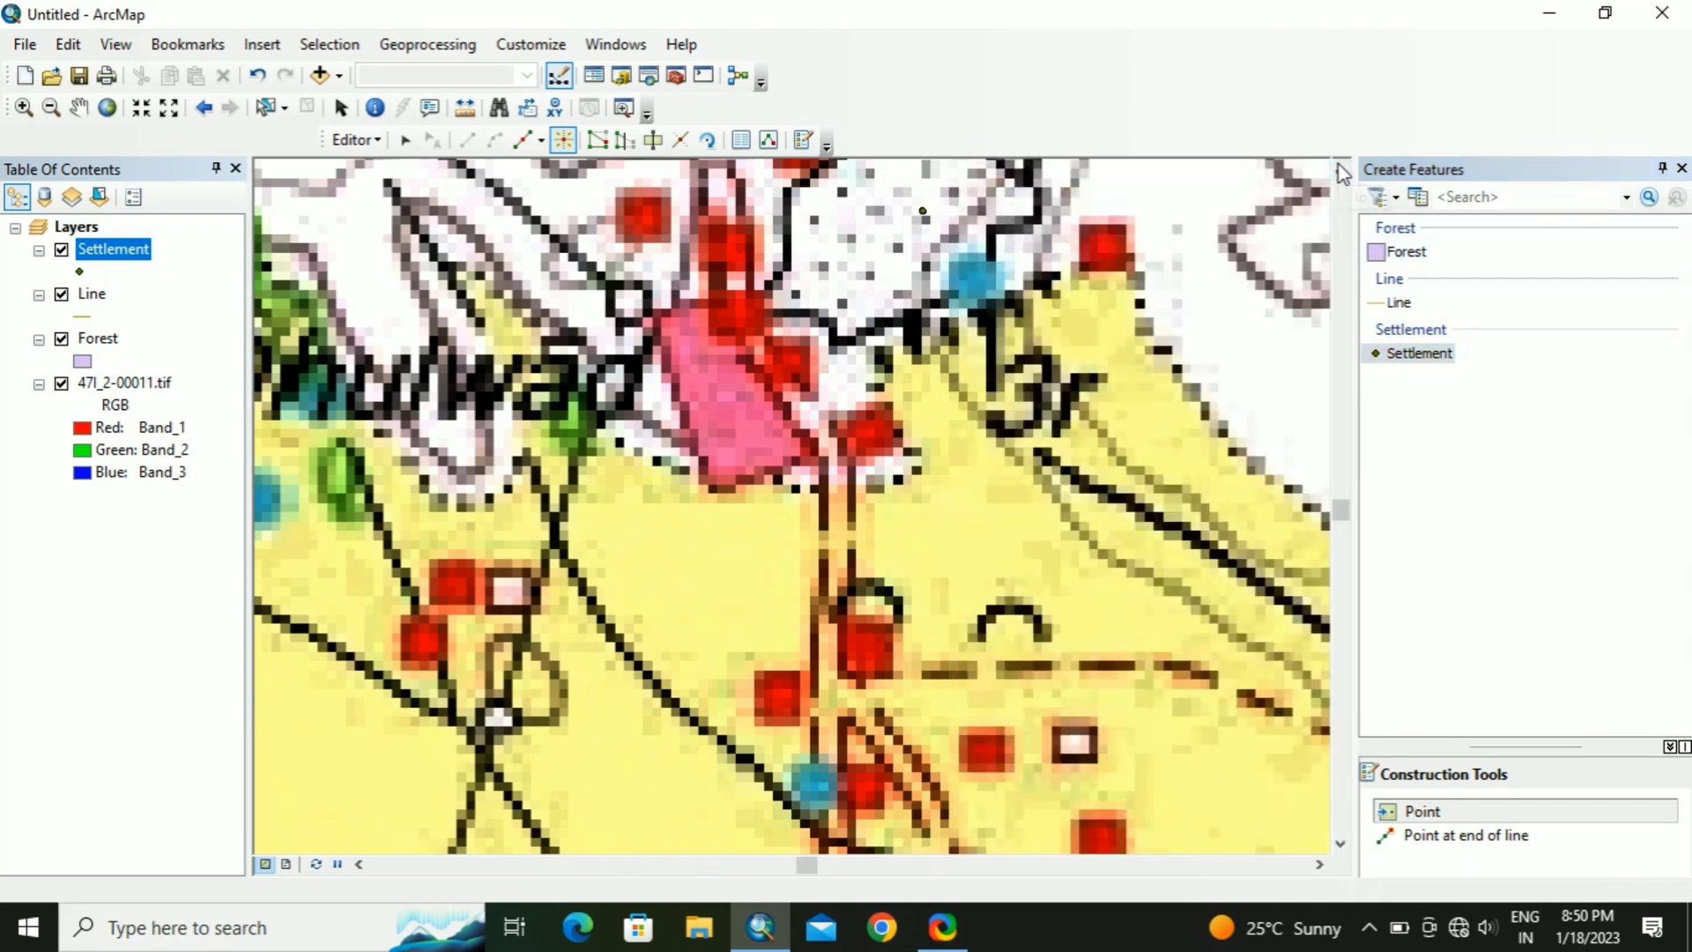
Step: Digitize Settlement points on the red house squares around the pink village area of the toposheet
click(654, 224)
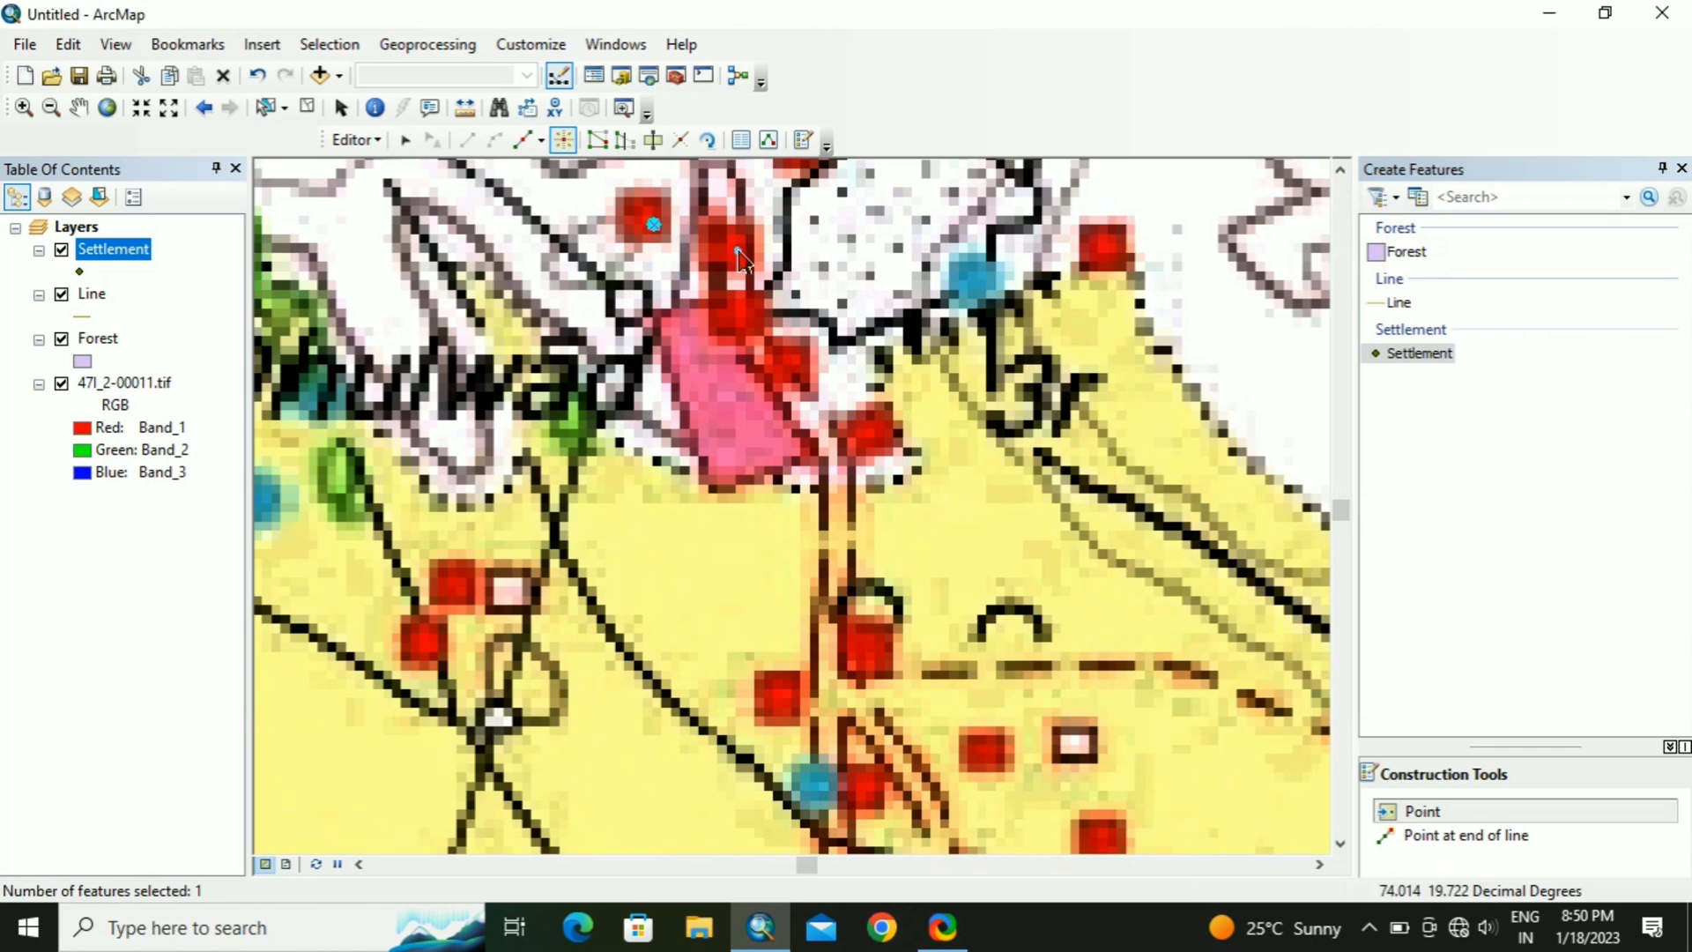
click(737, 249)
click(736, 316)
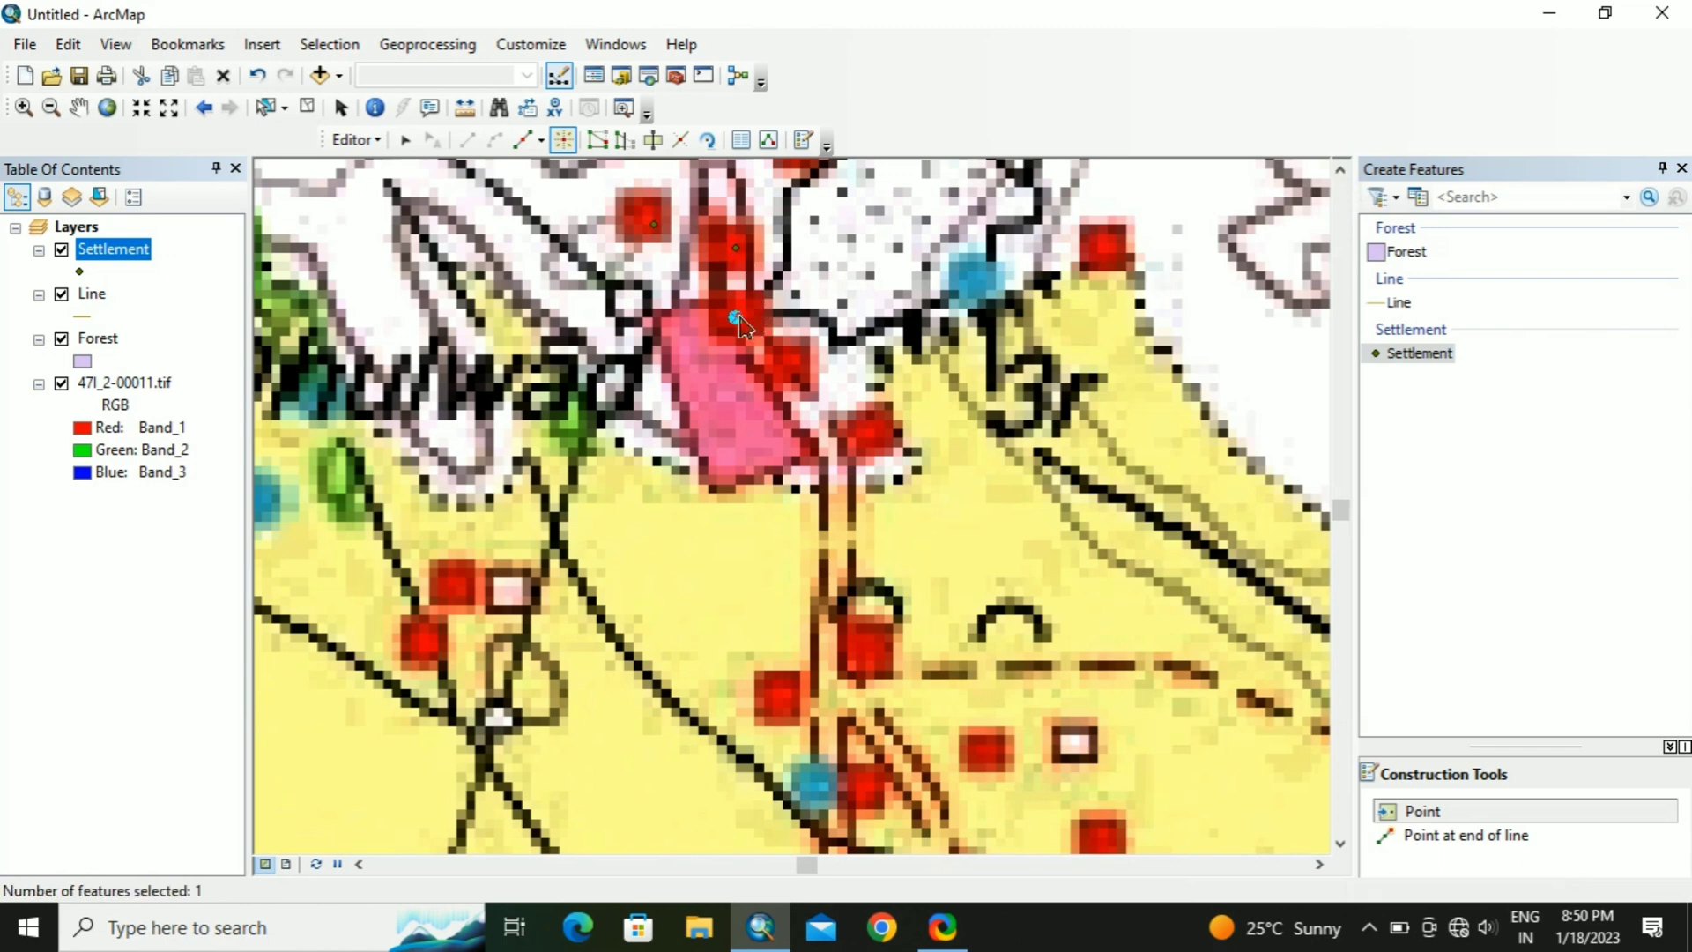
click(794, 364)
click(877, 435)
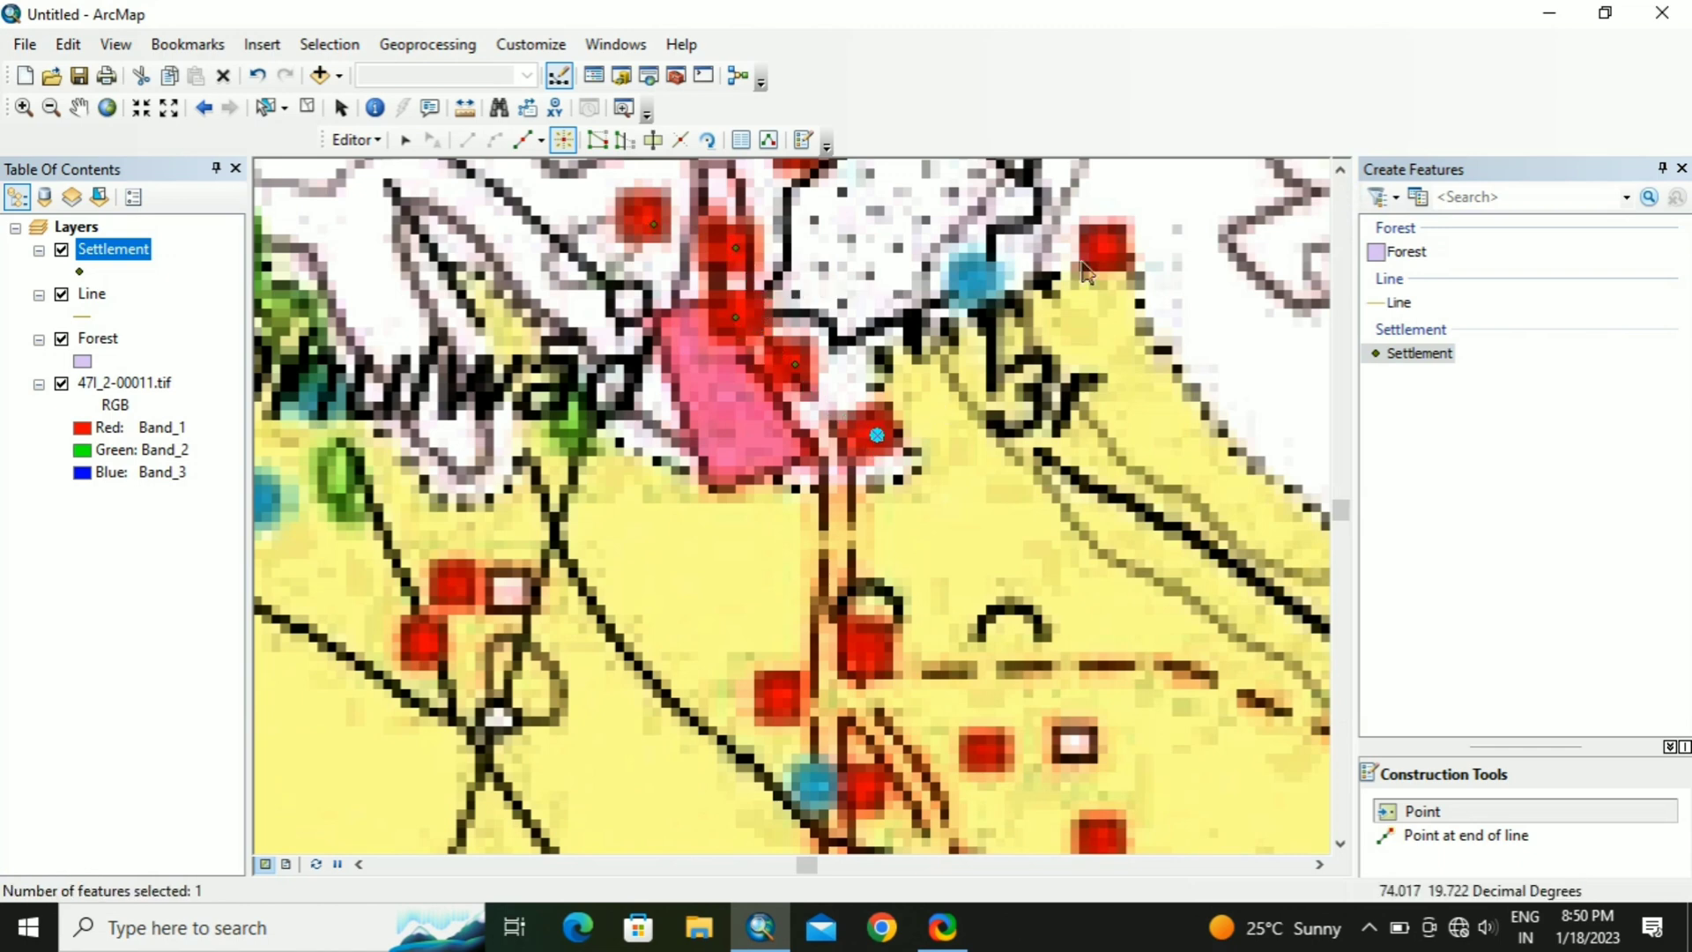
click(1100, 235)
click(866, 635)
click(417, 648)
click(782, 705)
click(867, 790)
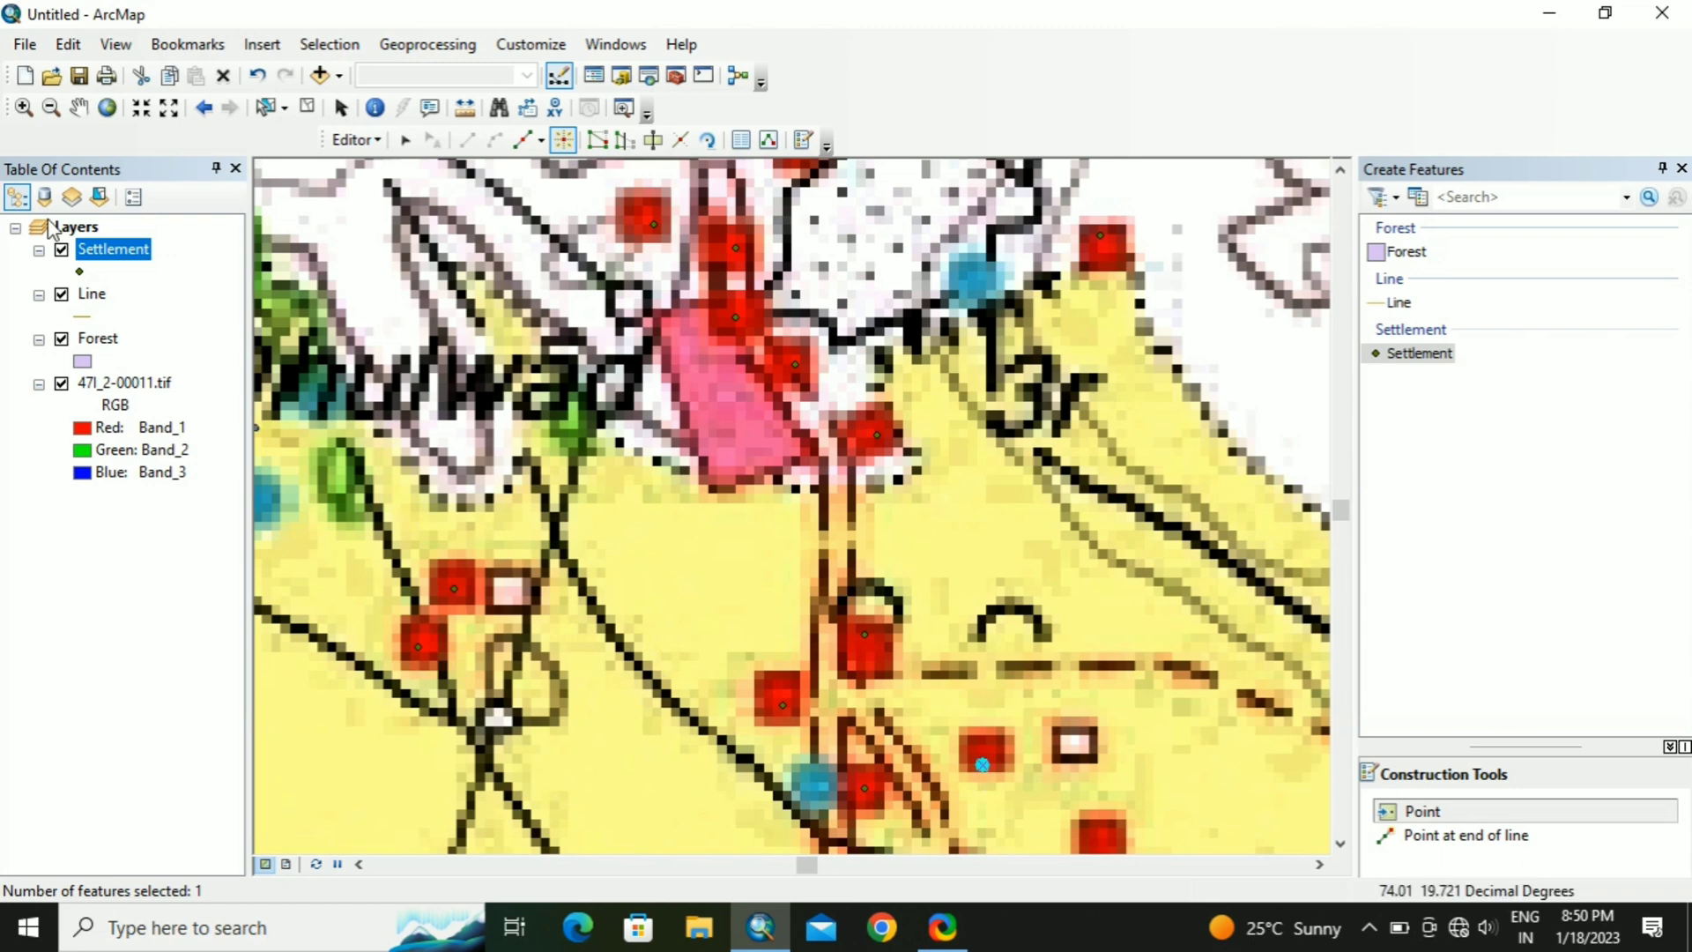
Step: Change the Settlement layer's marker symbol to Square 1 and colour it red
click(81, 272)
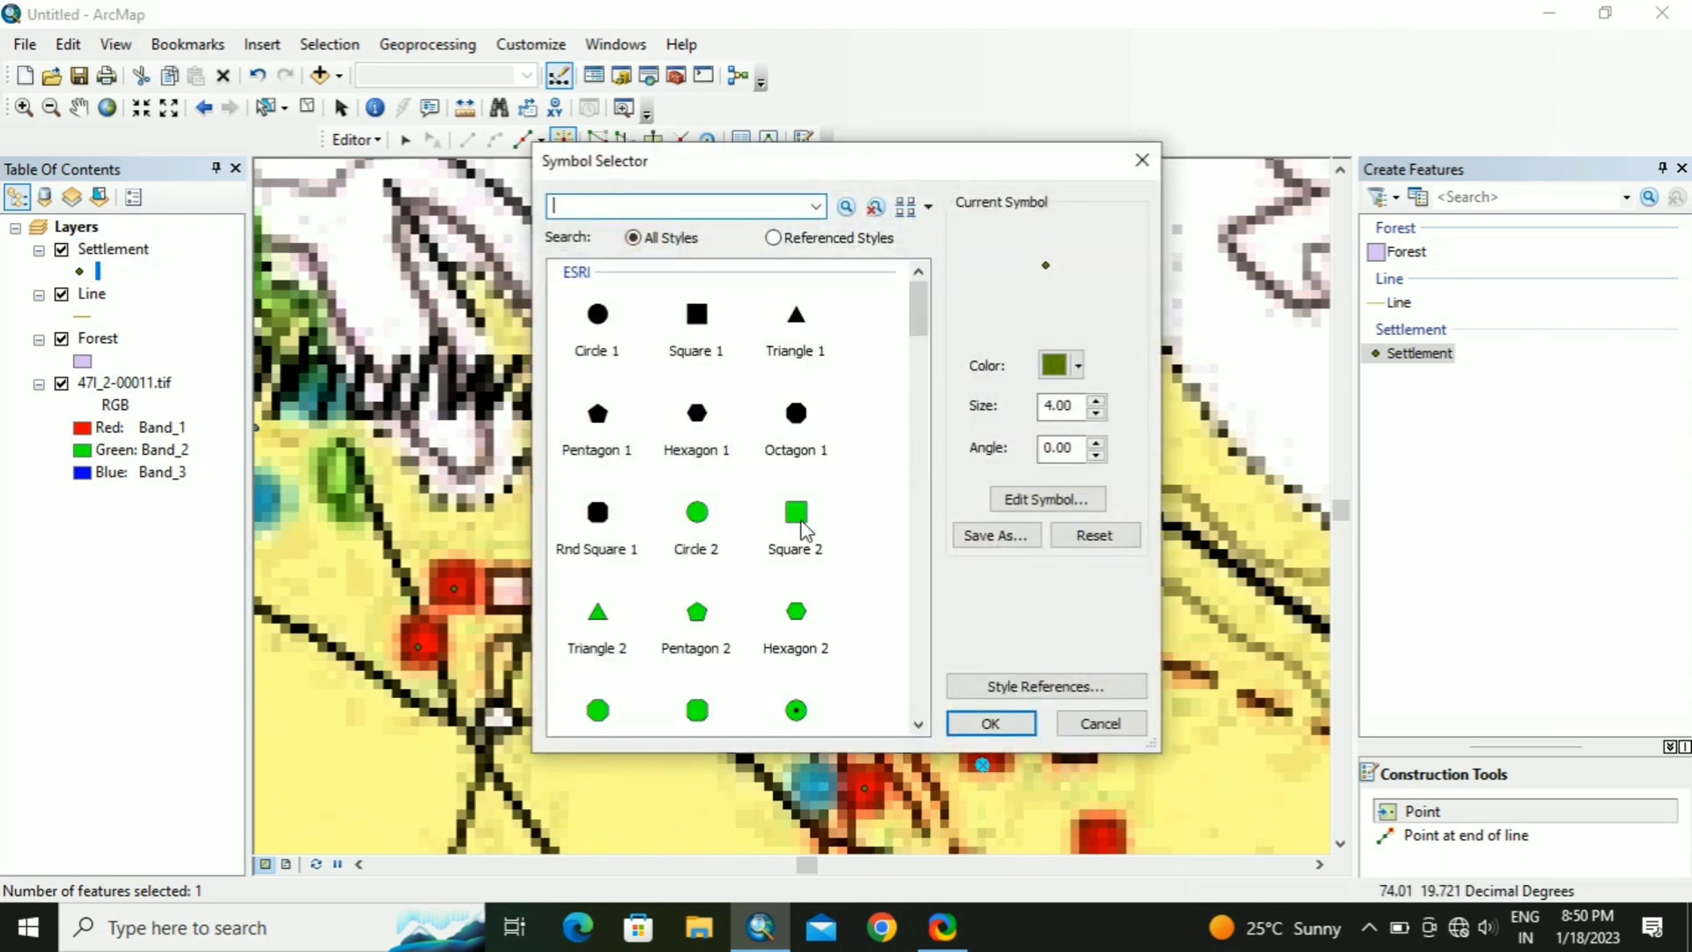
scroll(719, 518, down, 5)
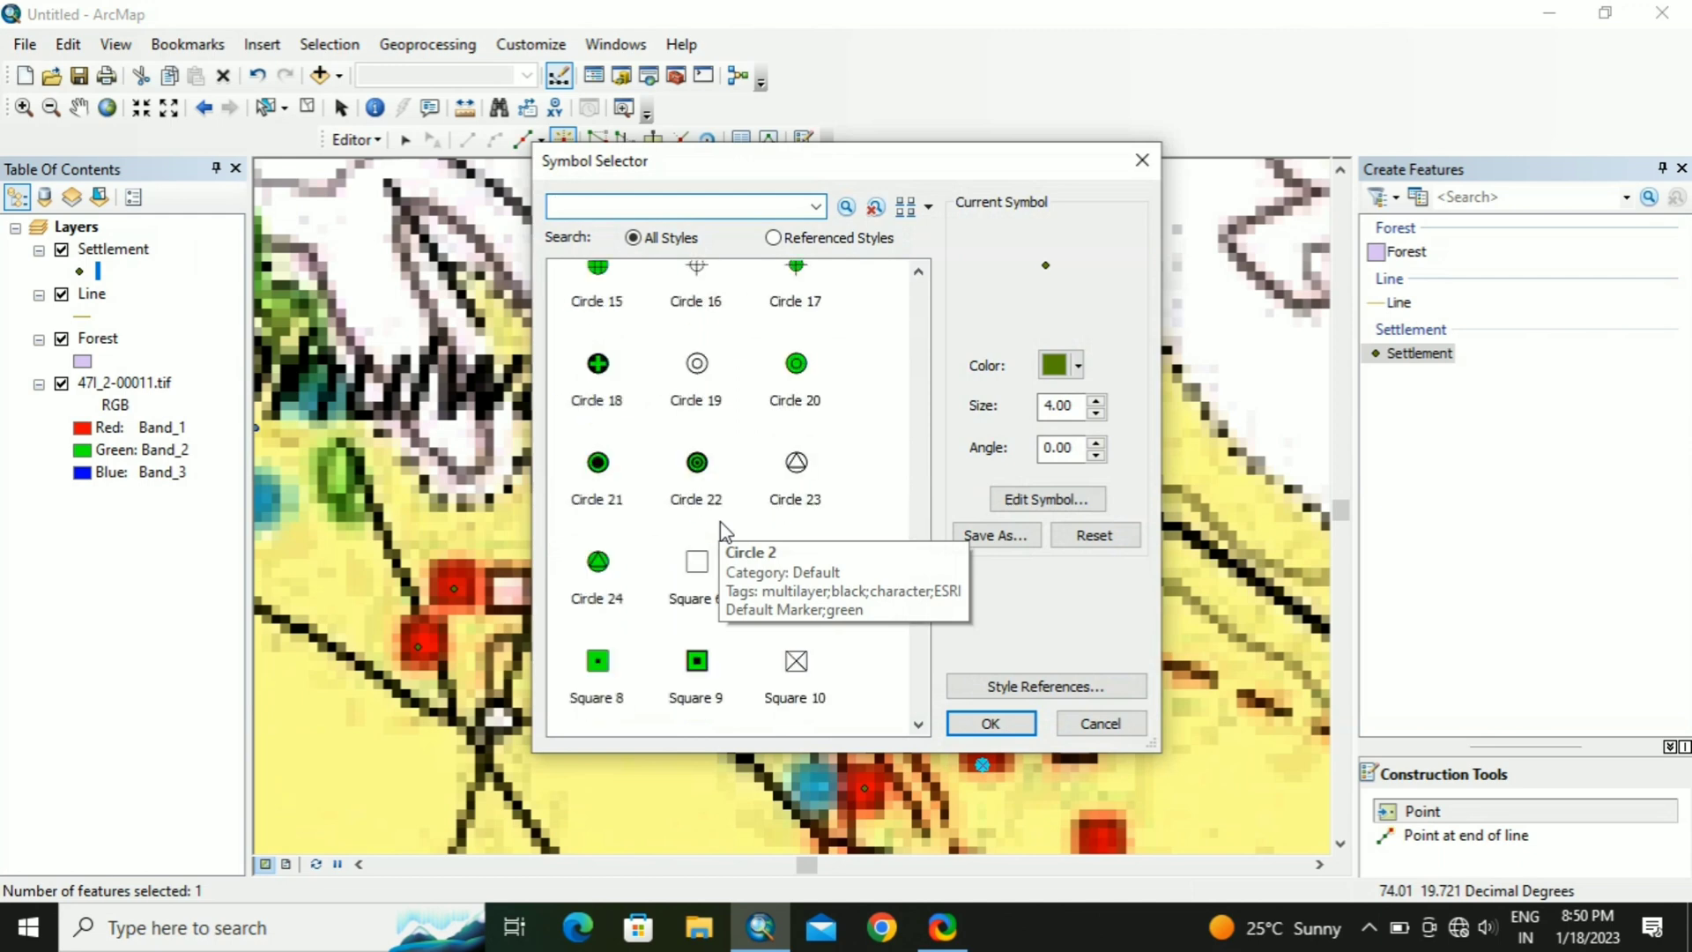
scroll(721, 527, up, 6)
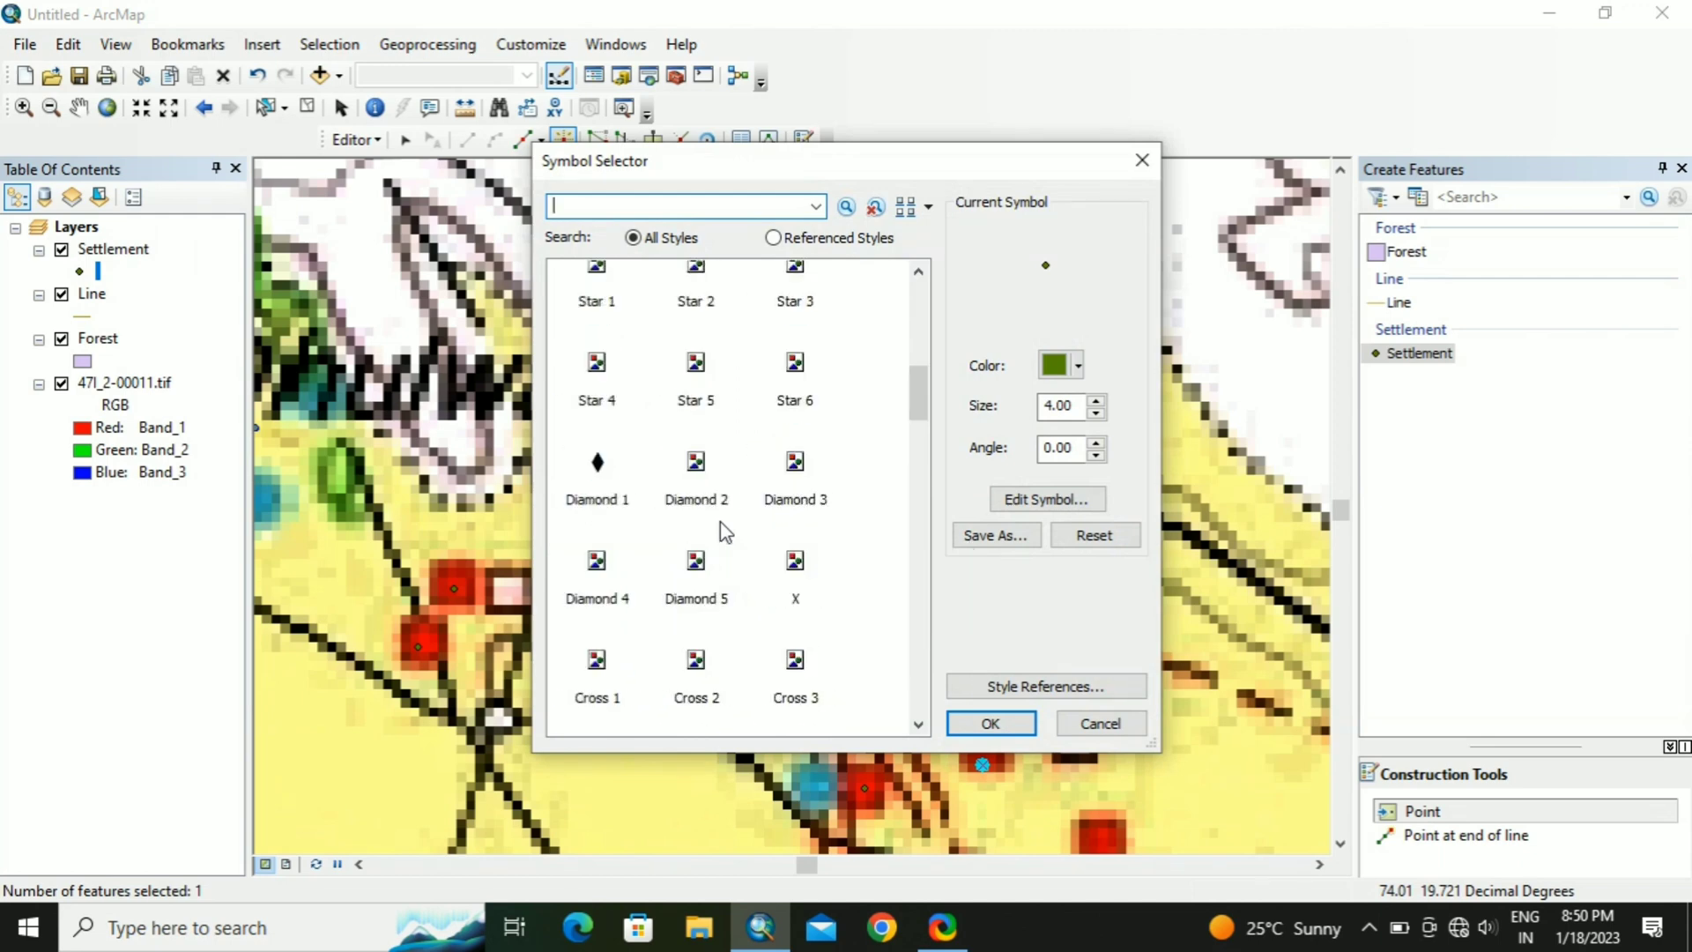
click(697, 317)
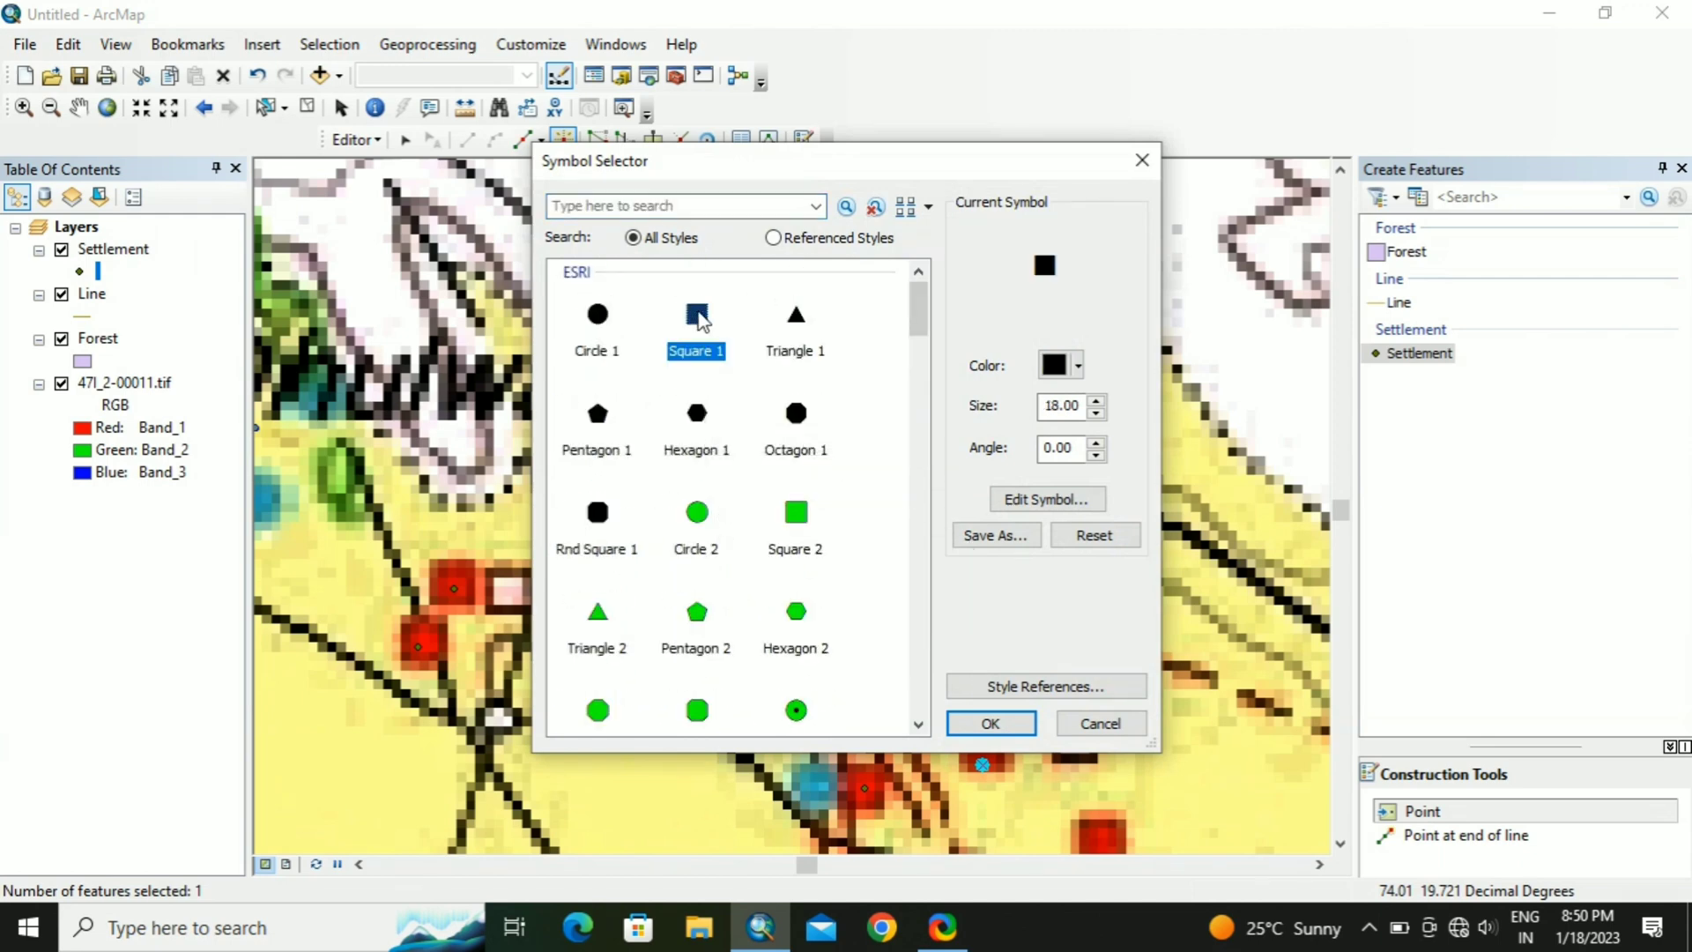
click(1078, 365)
click(1073, 497)
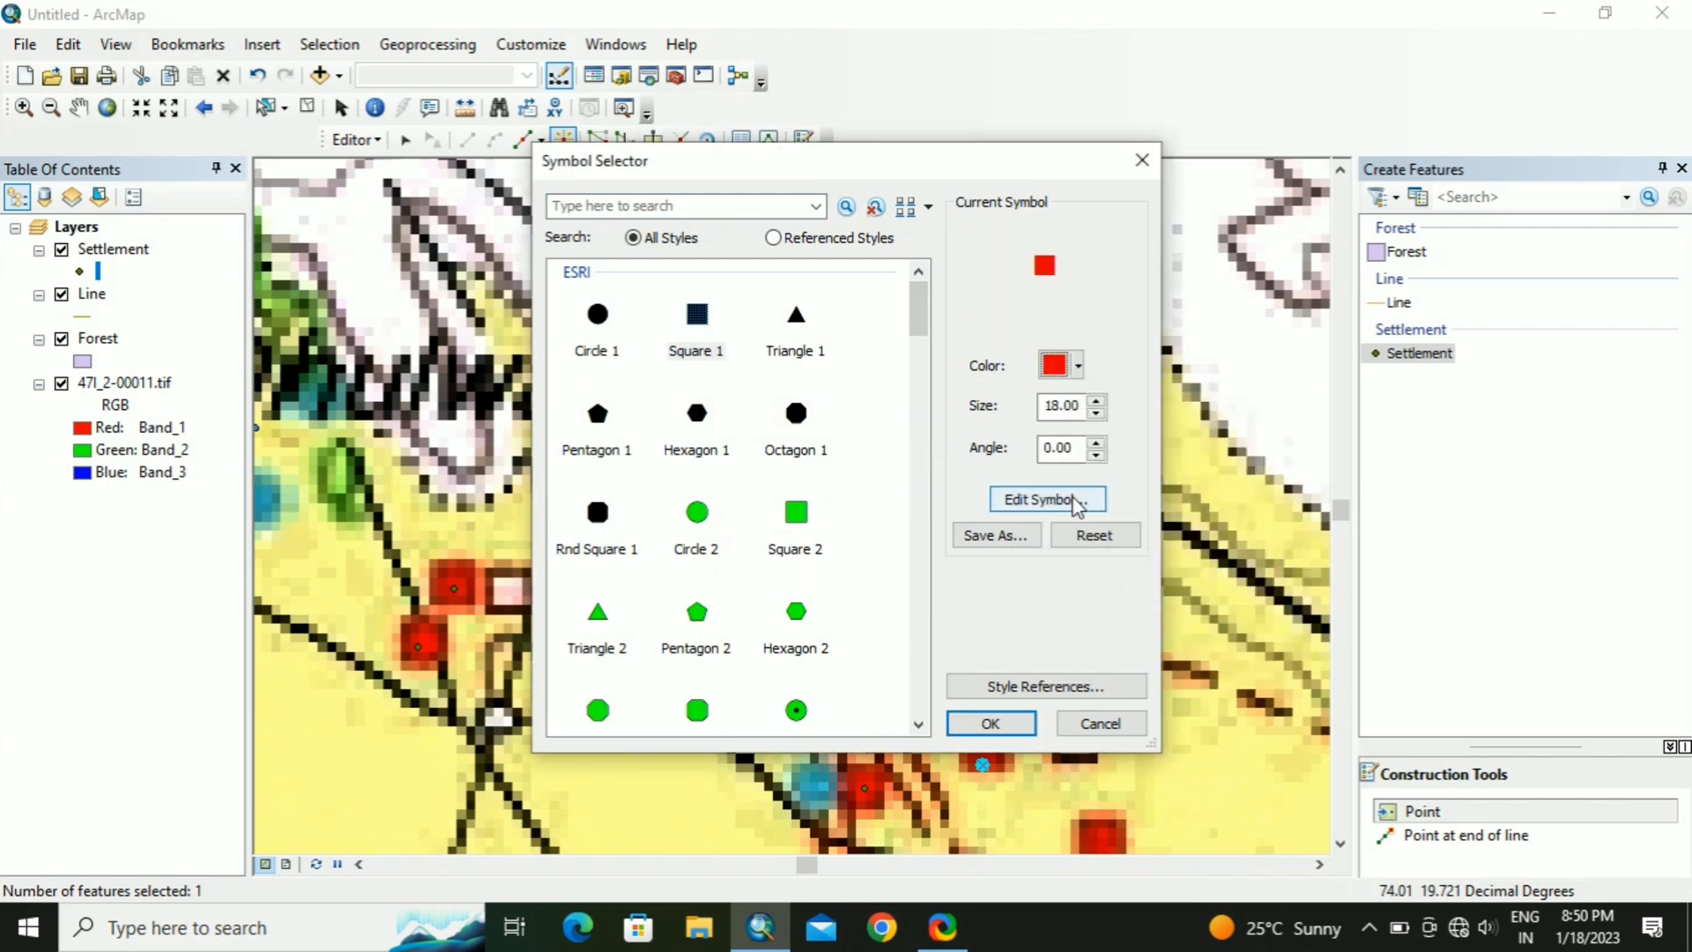
click(991, 723)
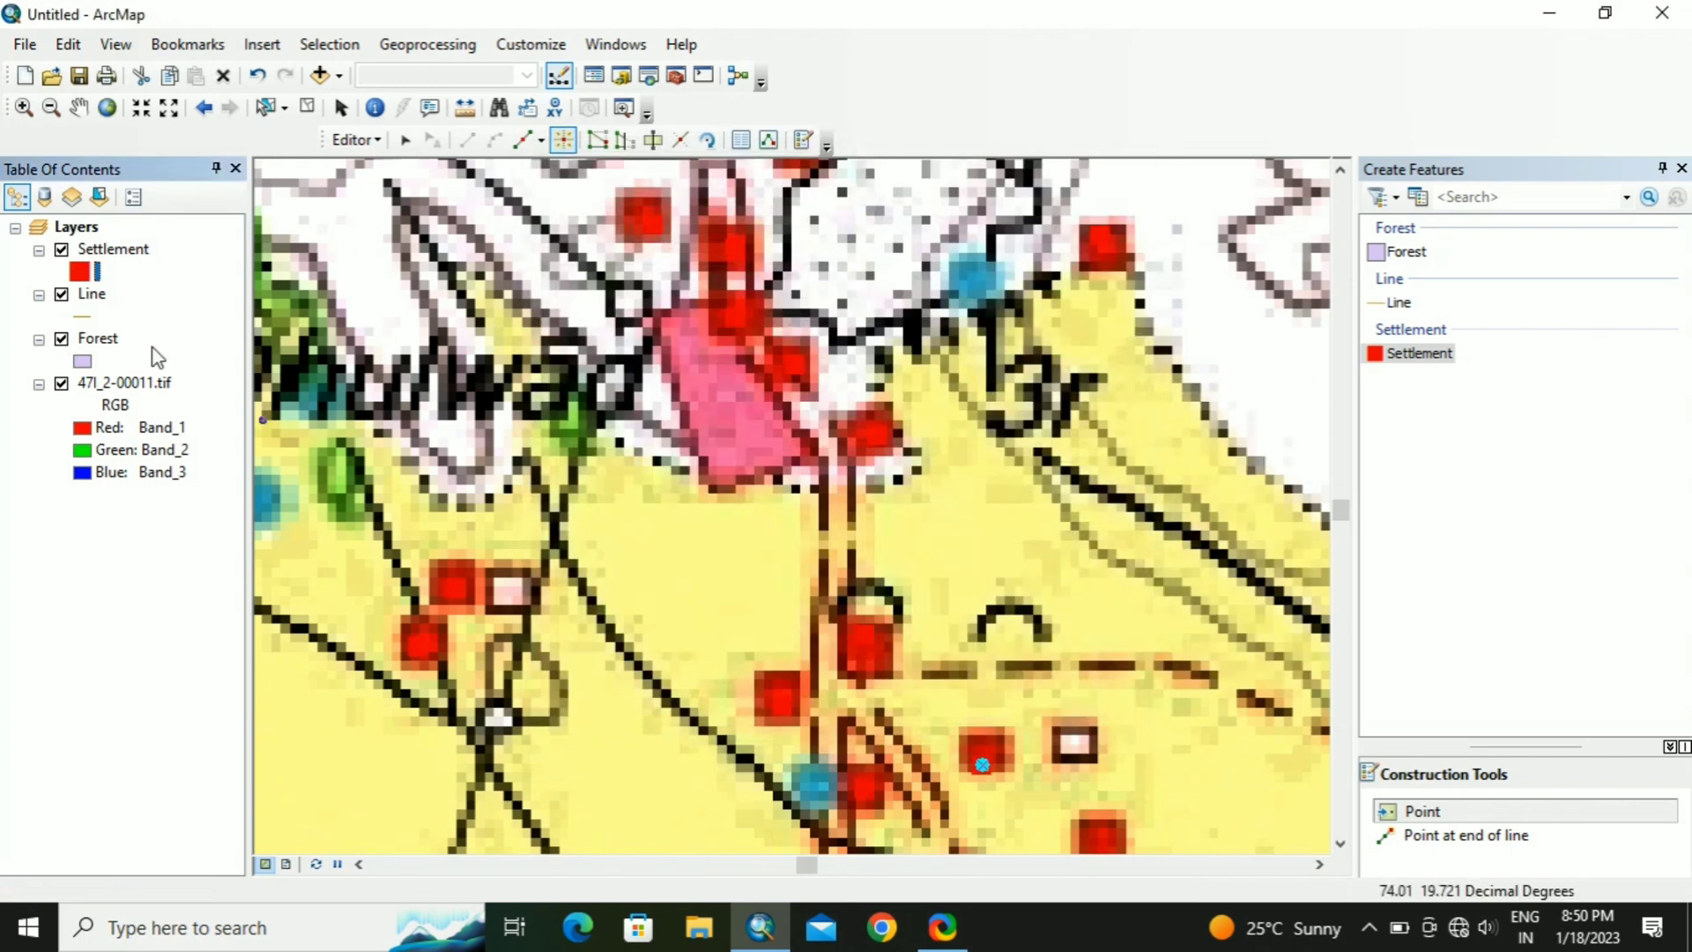
Step: Check the settlement points with the toposheet hidden, show it again, then save the edits and stop editing
click(63, 386)
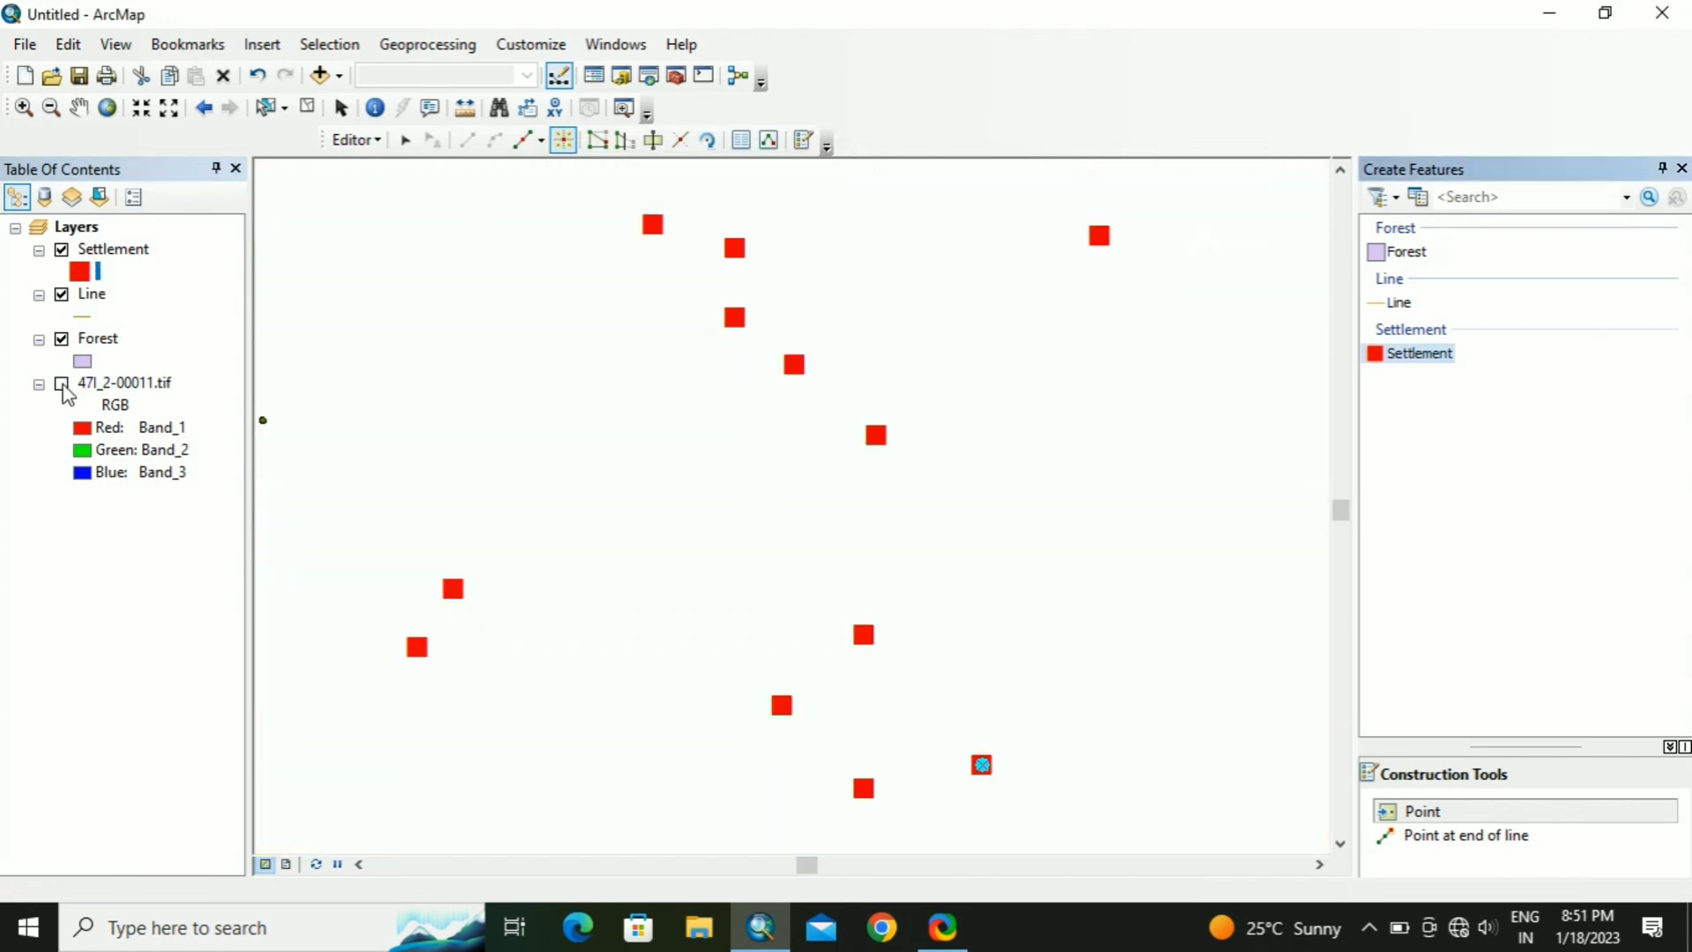
click(62, 386)
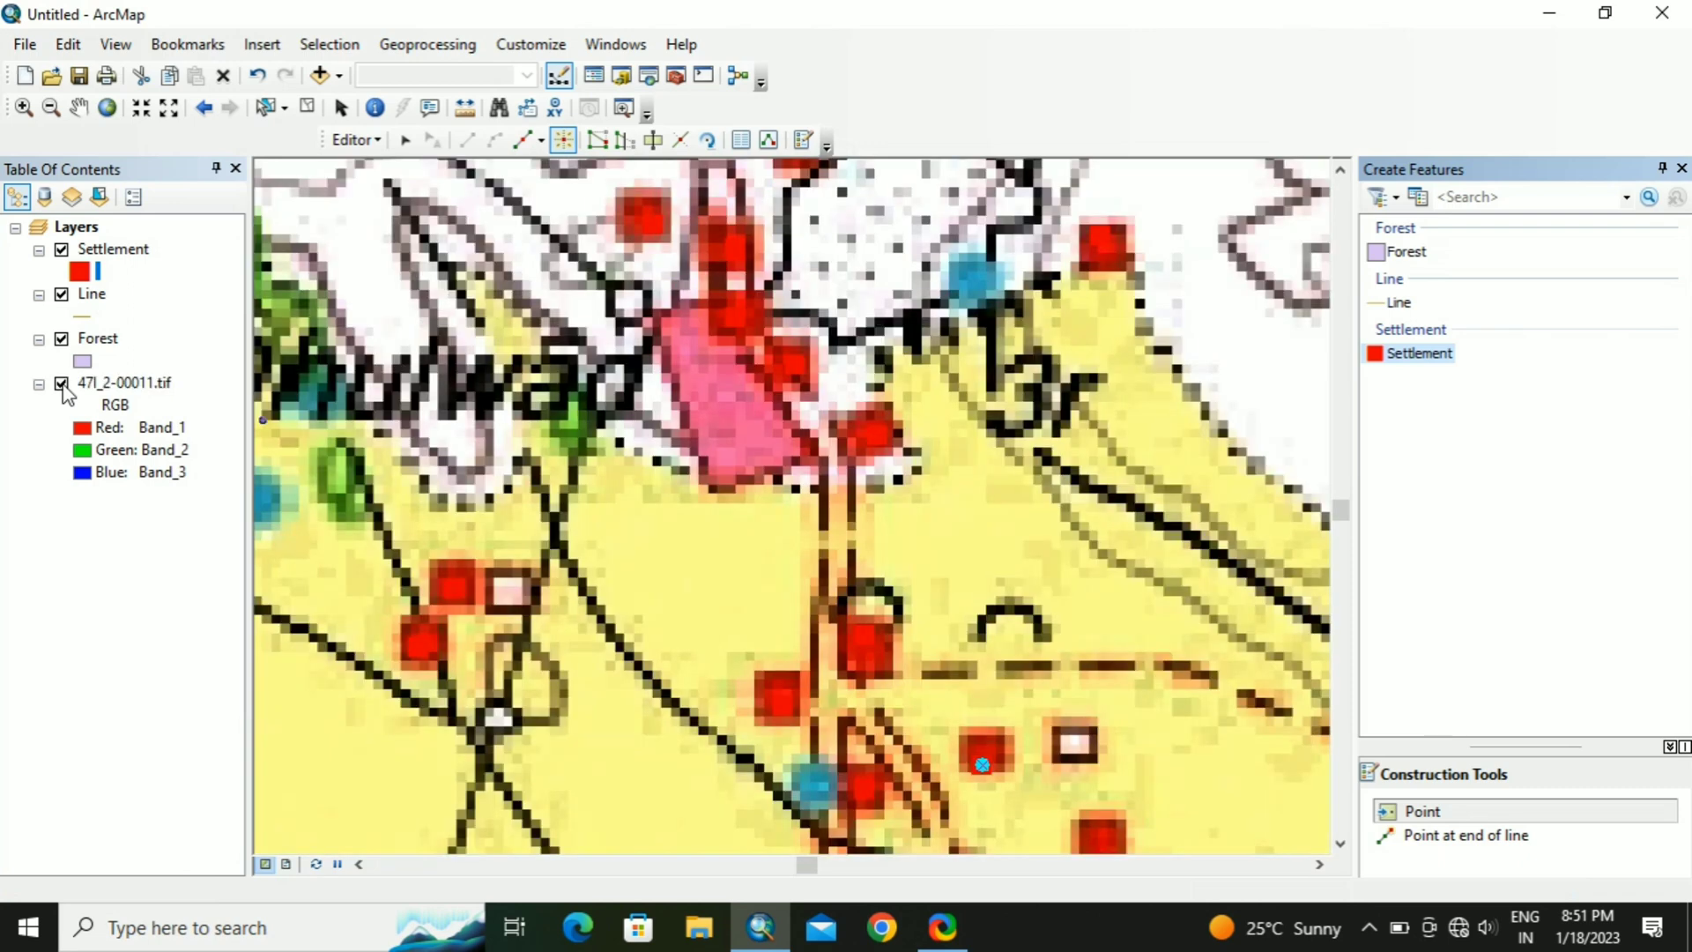
click(379, 140)
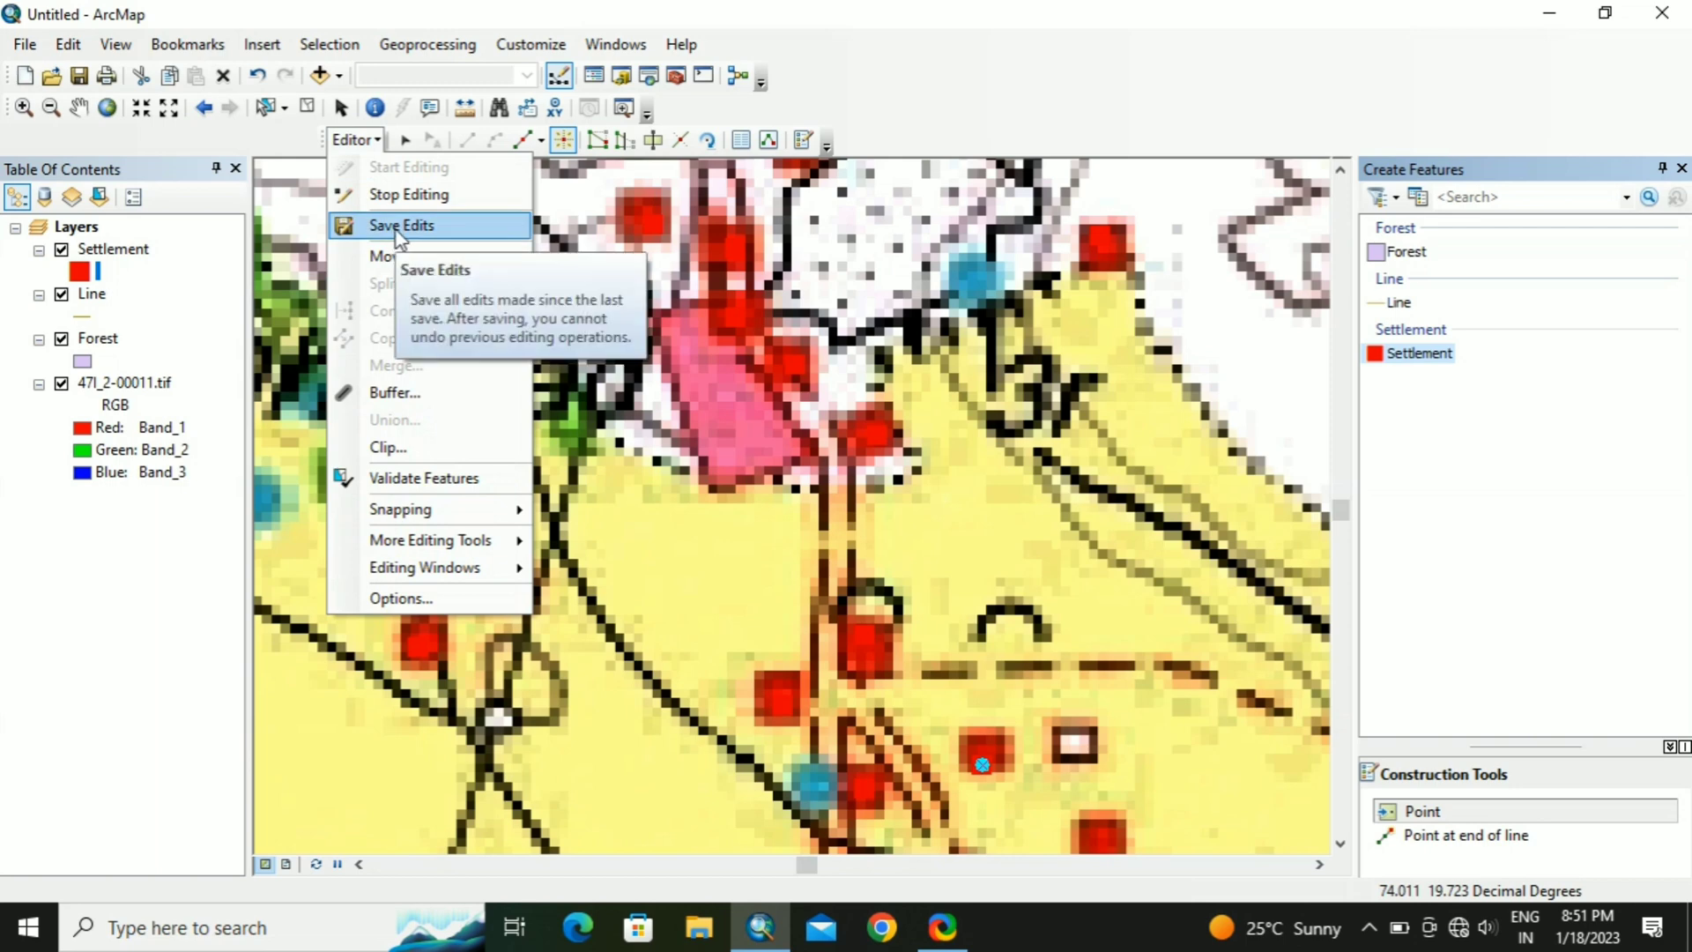
click(392, 225)
click(362, 141)
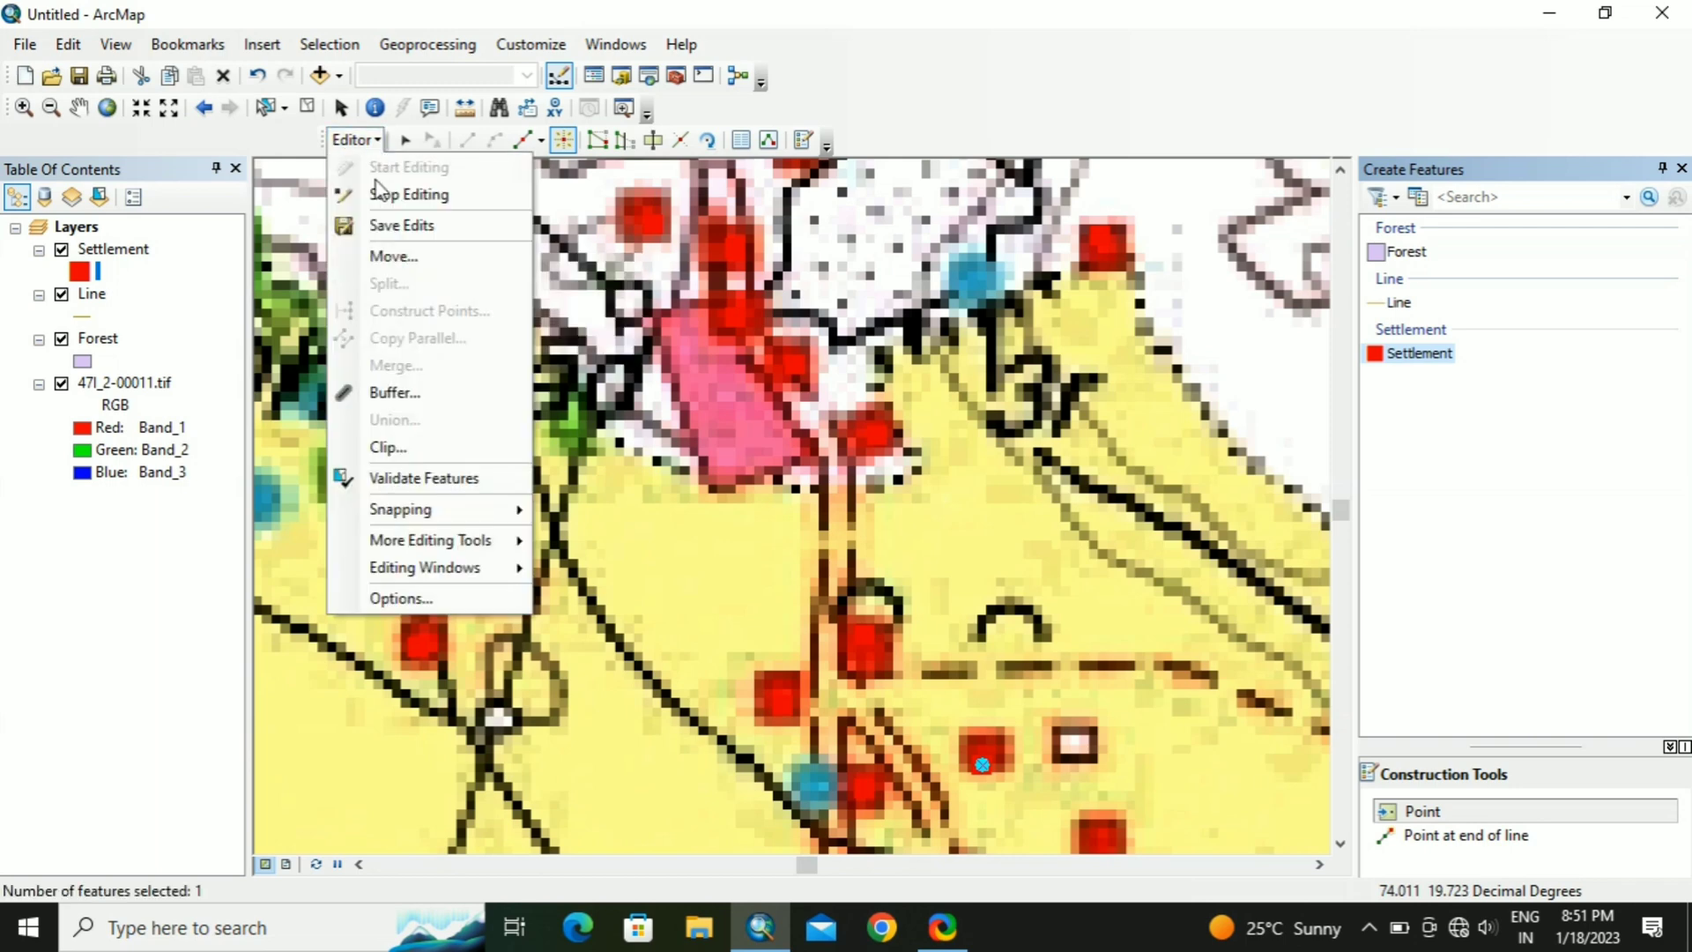
click(387, 196)
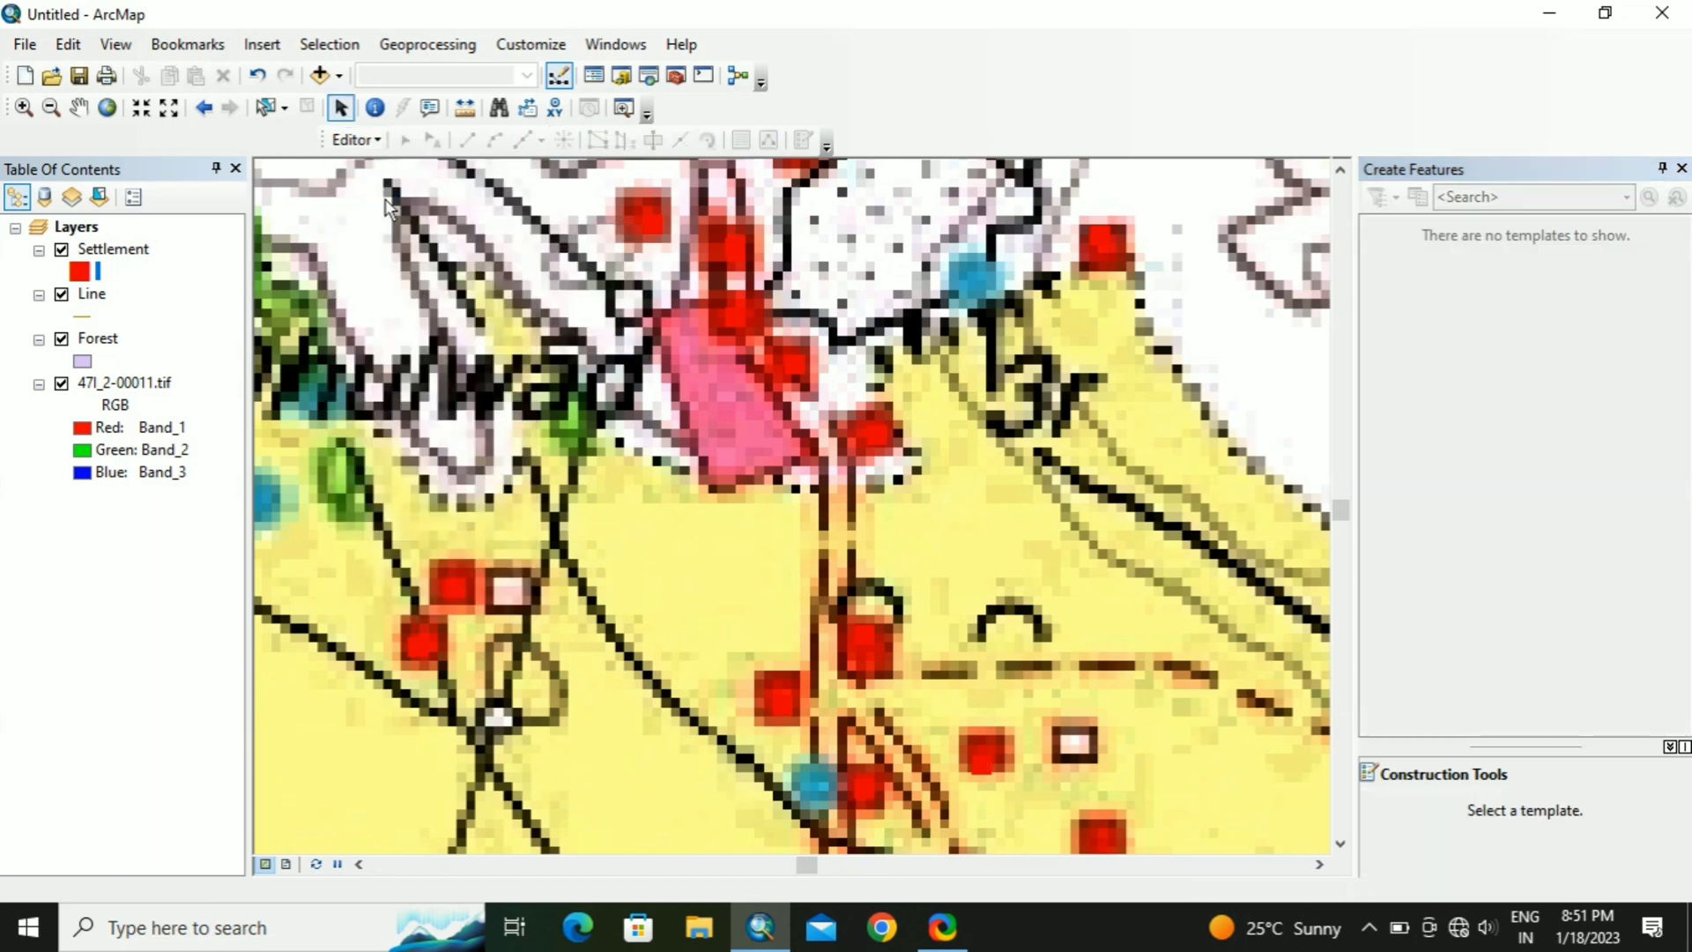
Step: Inspect the Settlement layer's attribute table and close it
click(114, 250)
right_click(109, 244)
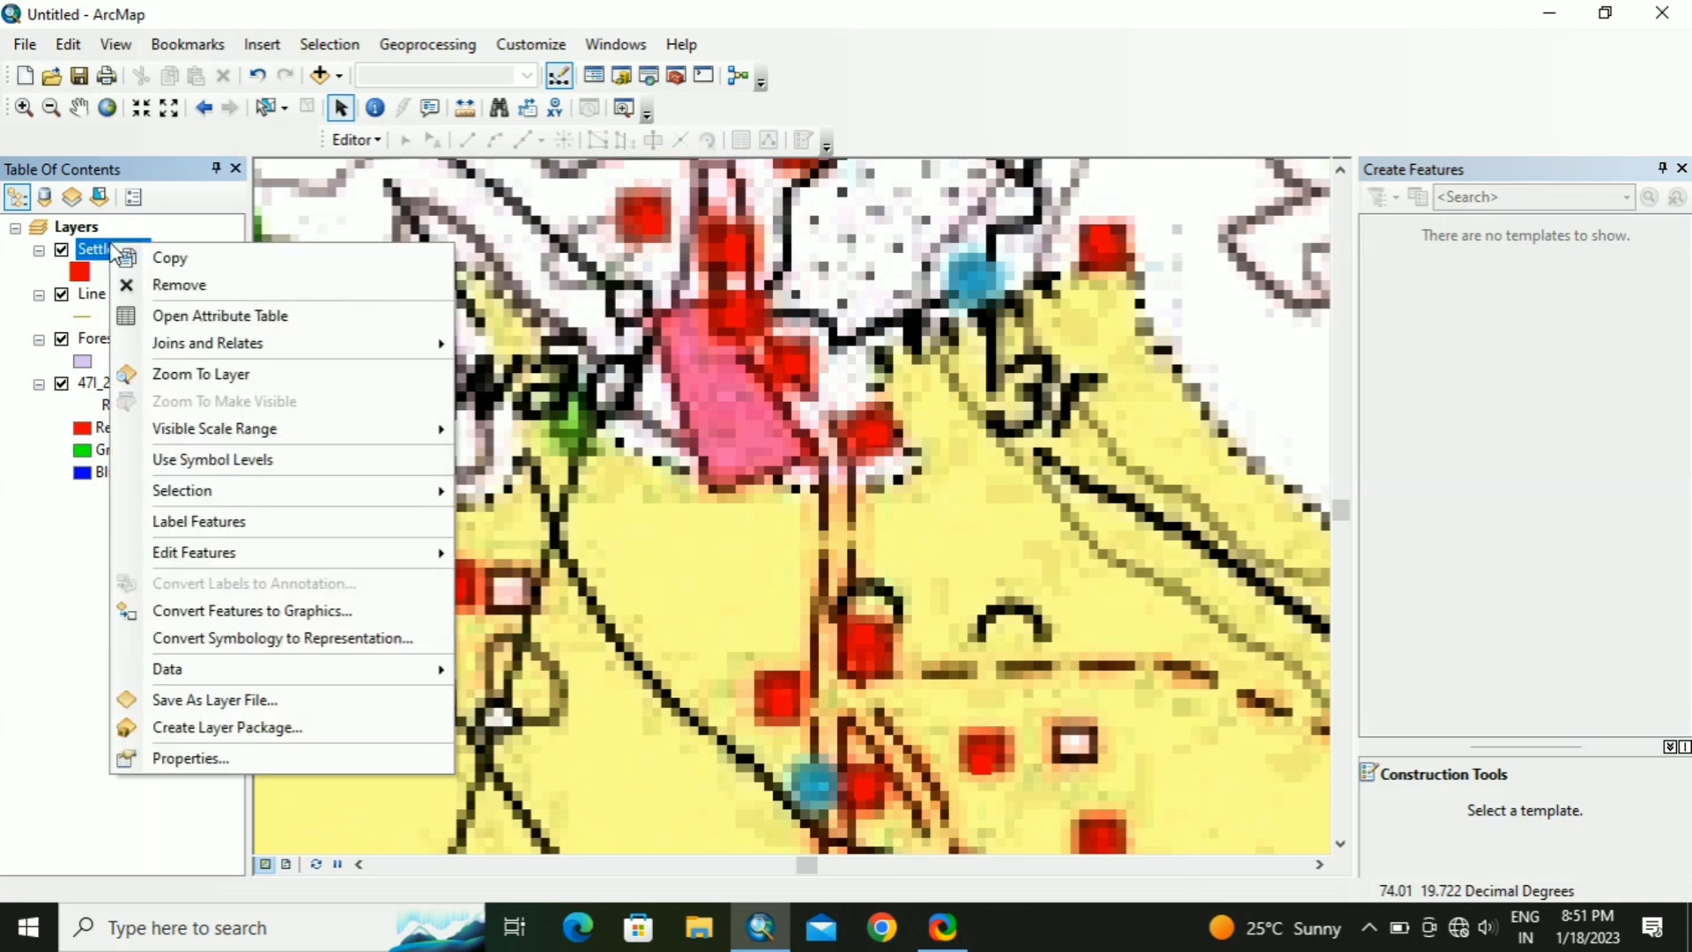
click(208, 314)
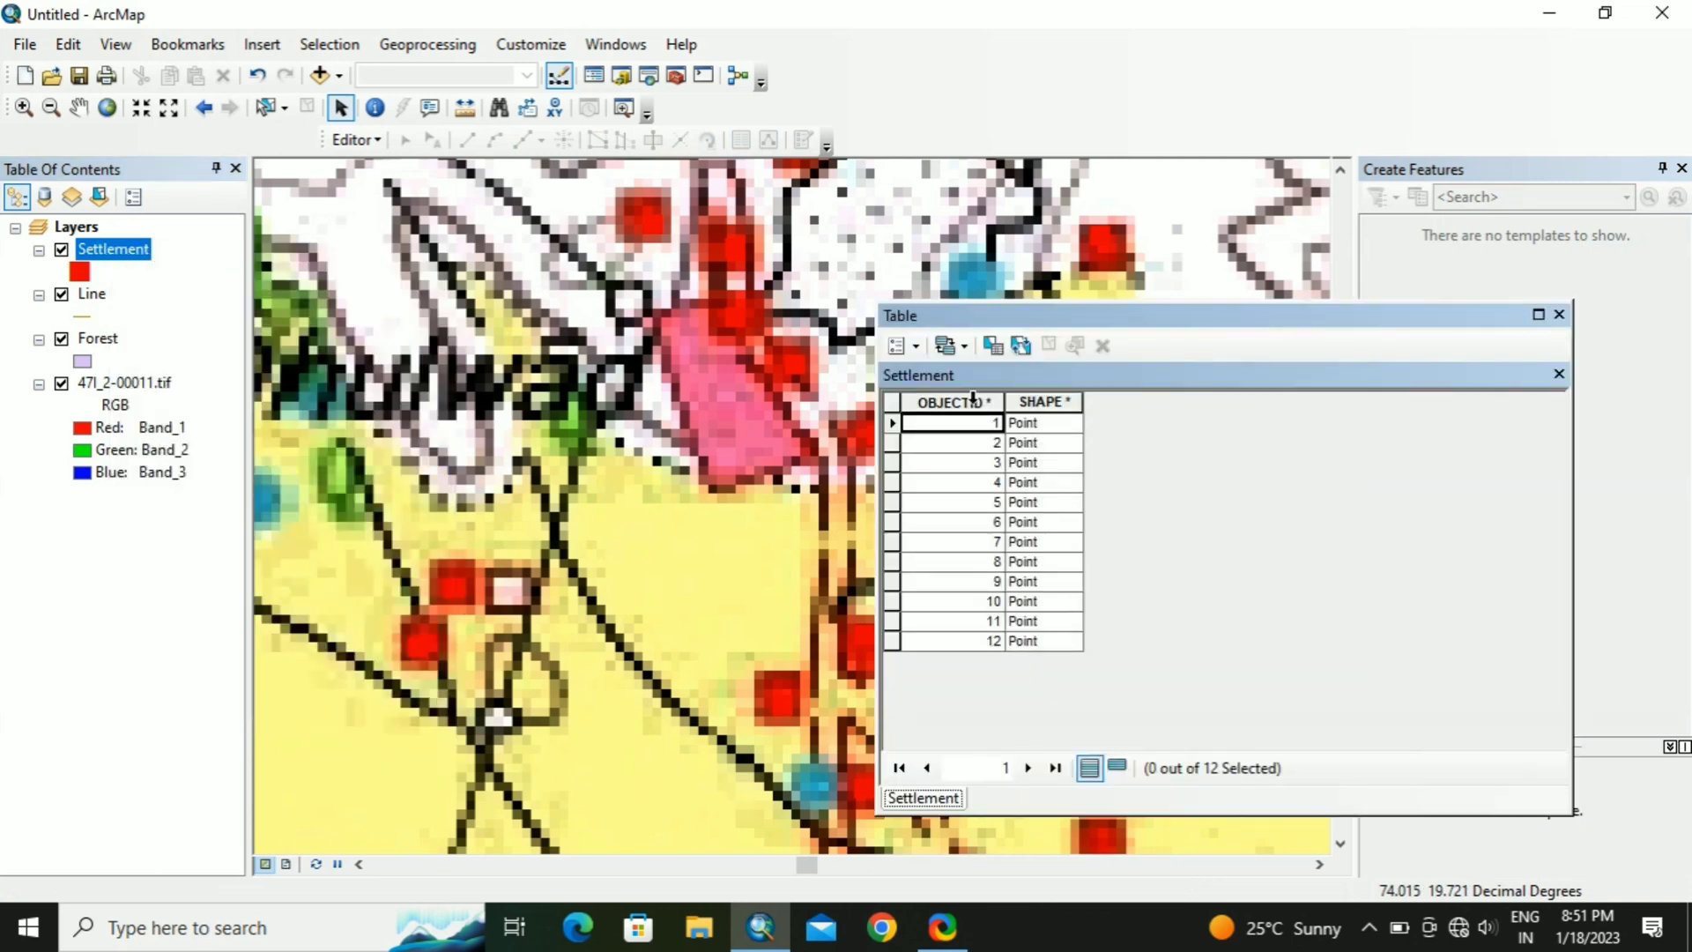
click(1559, 315)
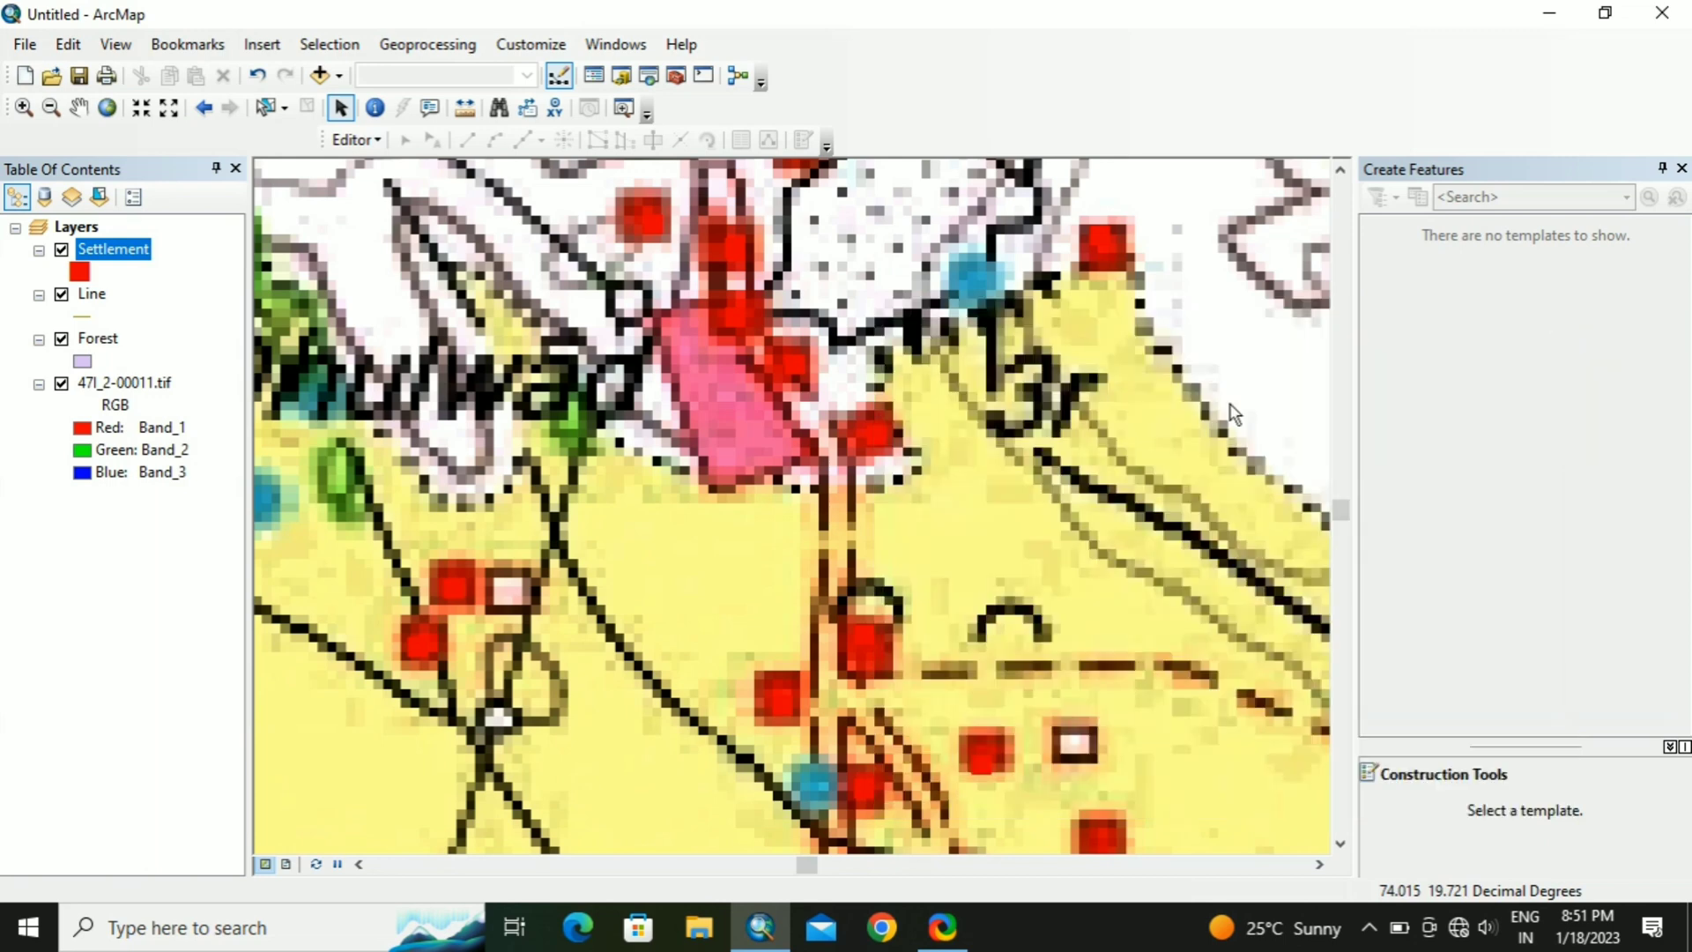
Step: Start a new edit session despite the spatial reference warnings and choose the Line template for creating features
click(378, 144)
click(388, 169)
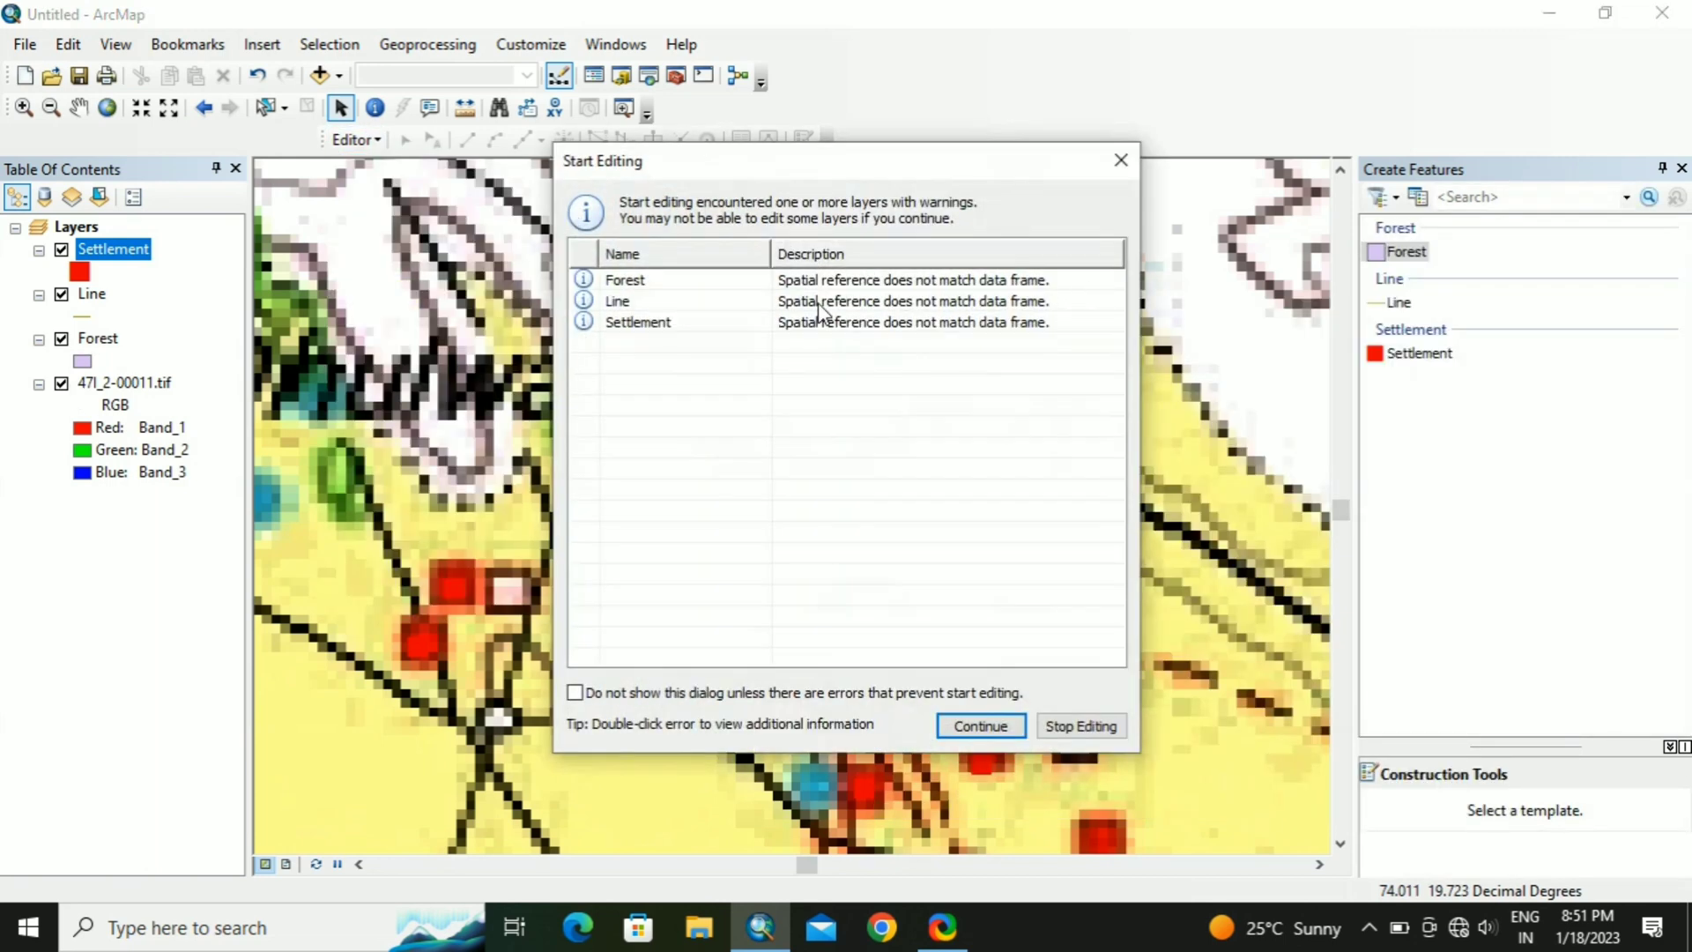
click(661, 300)
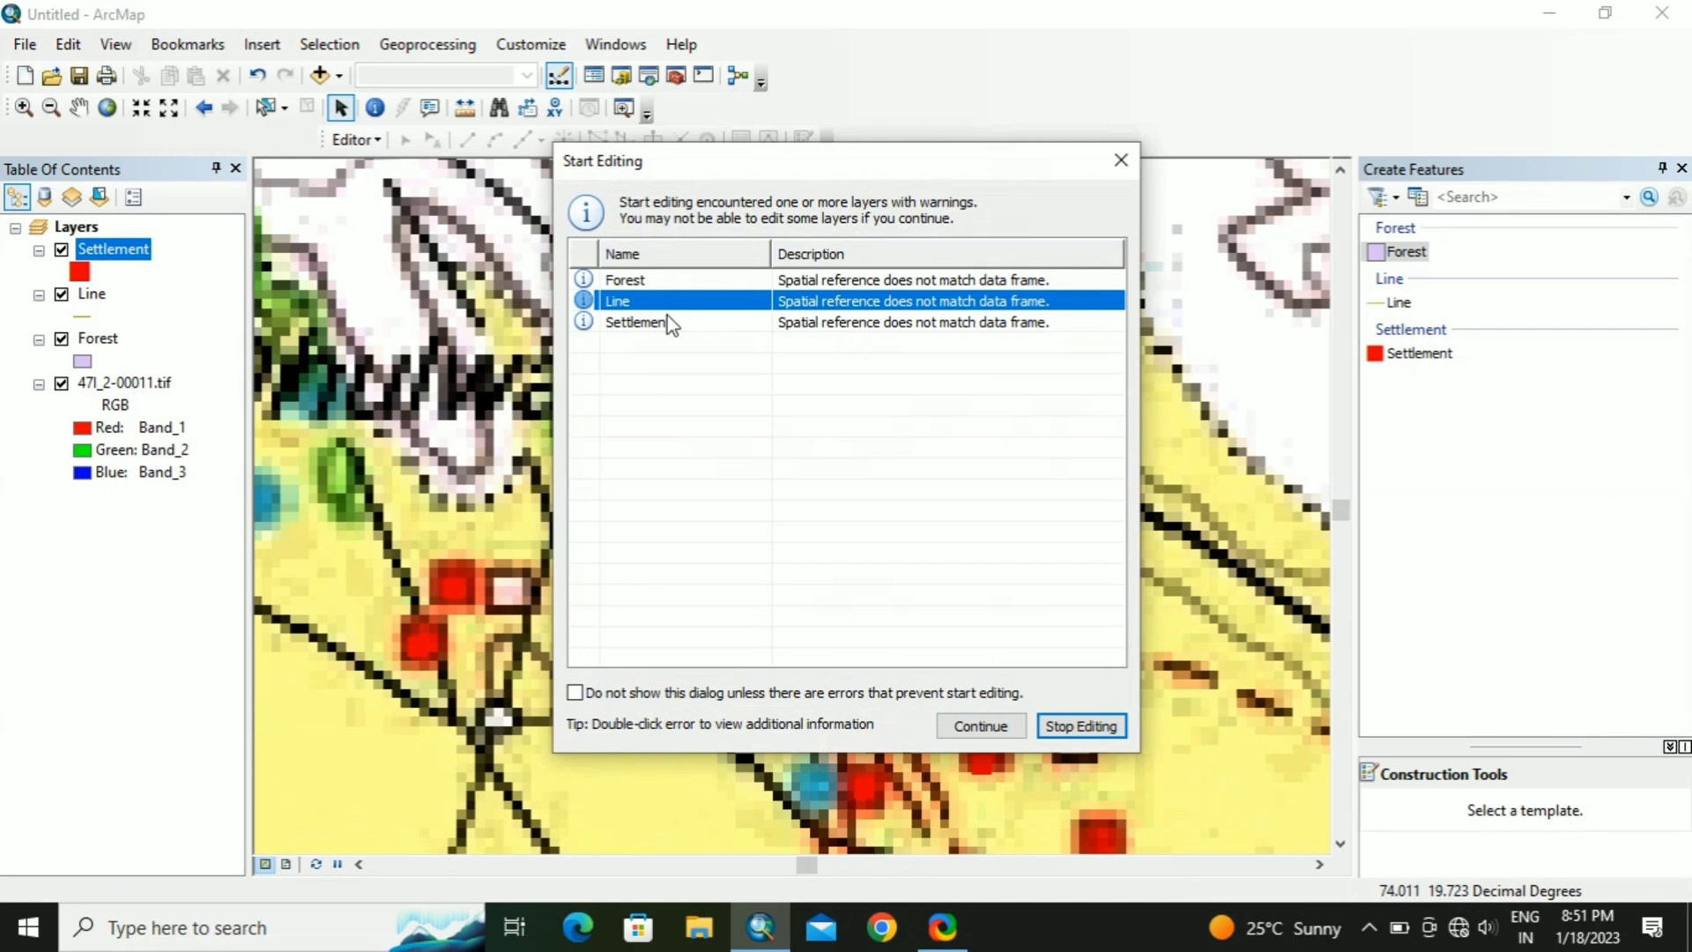
click(1001, 727)
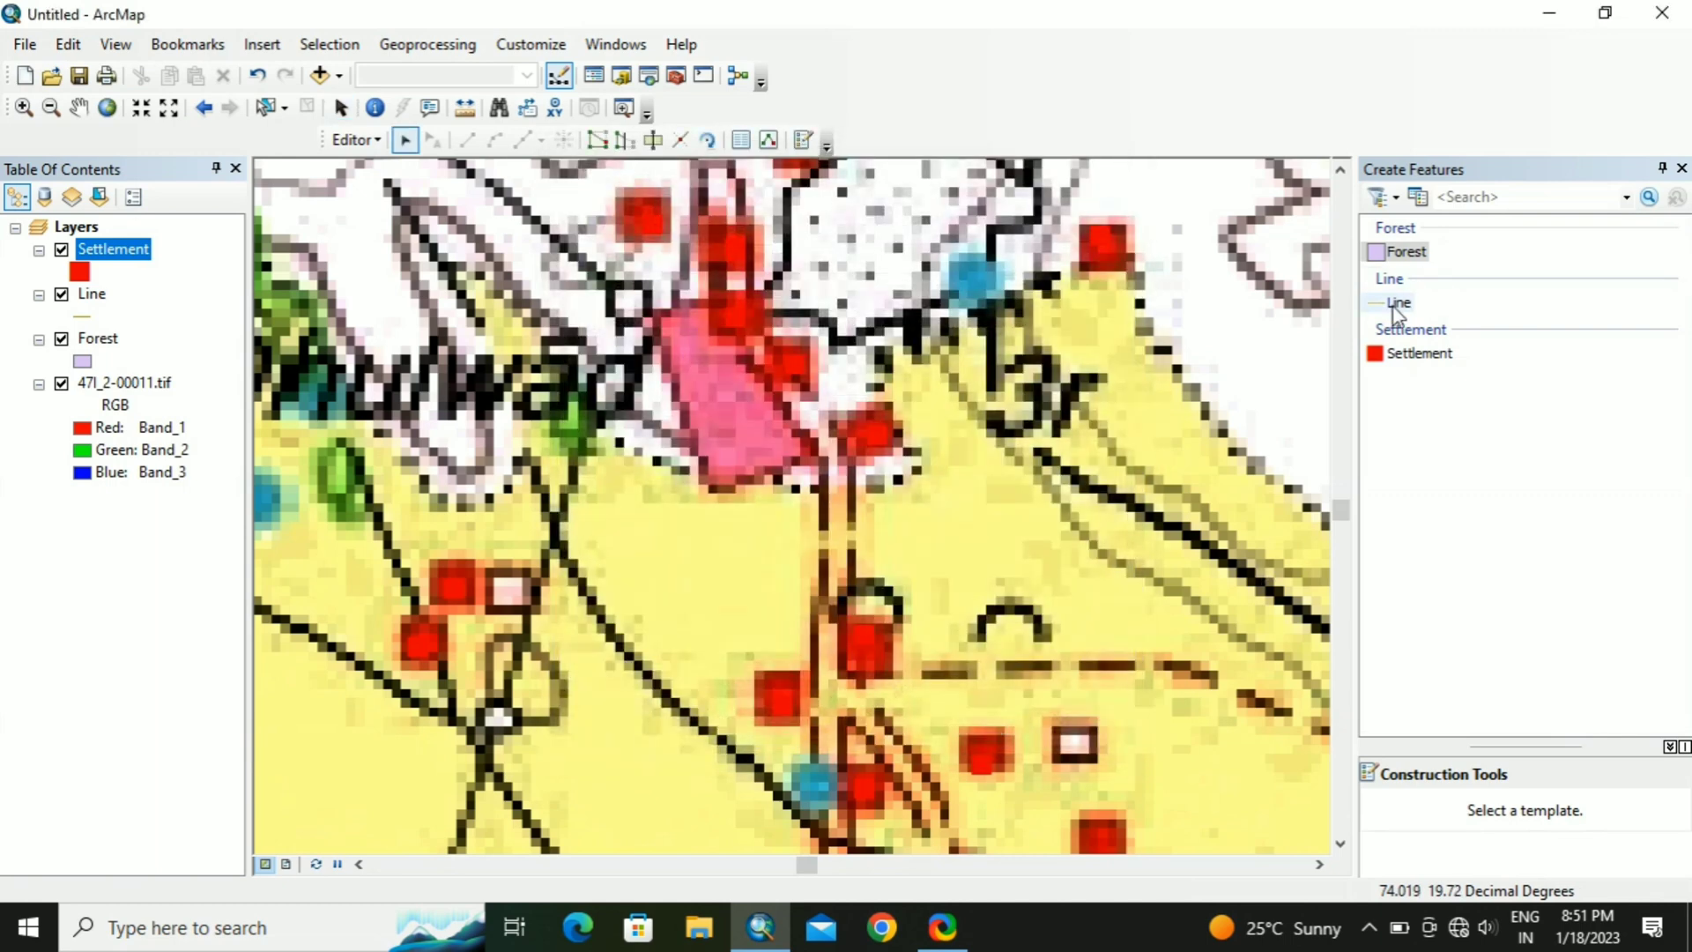
click(1398, 304)
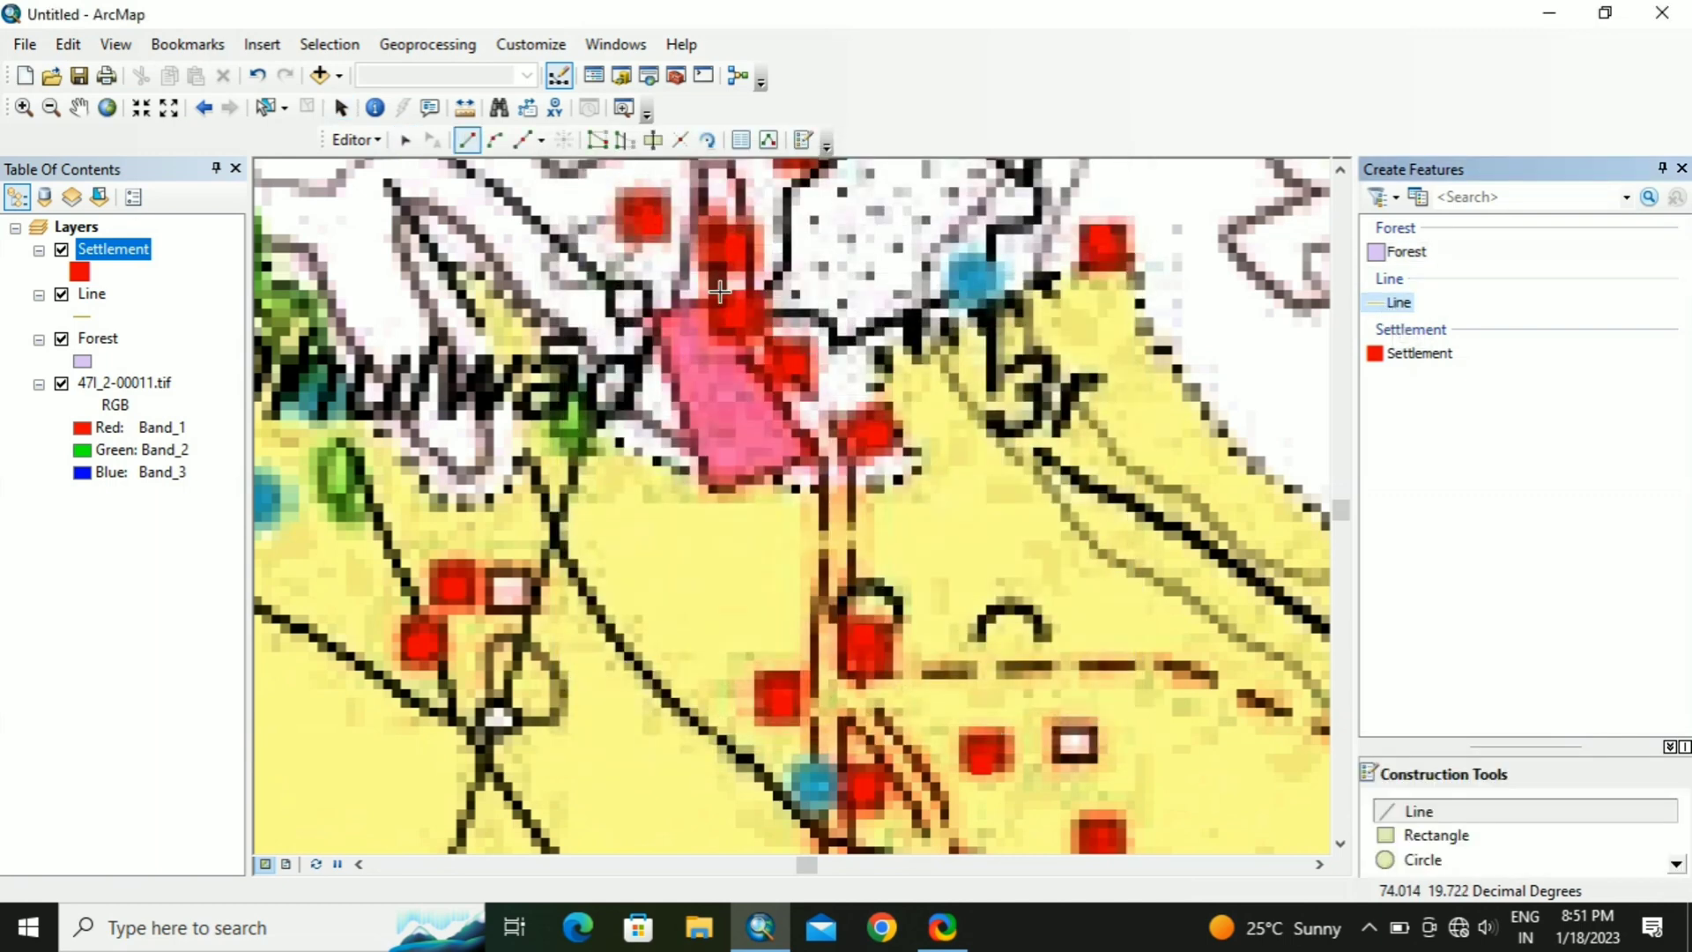
Step: Digitize a line along the red dashed road from the junction north of Dhulwad, through the village, to near label 13
scroll(720, 291, down, 5)
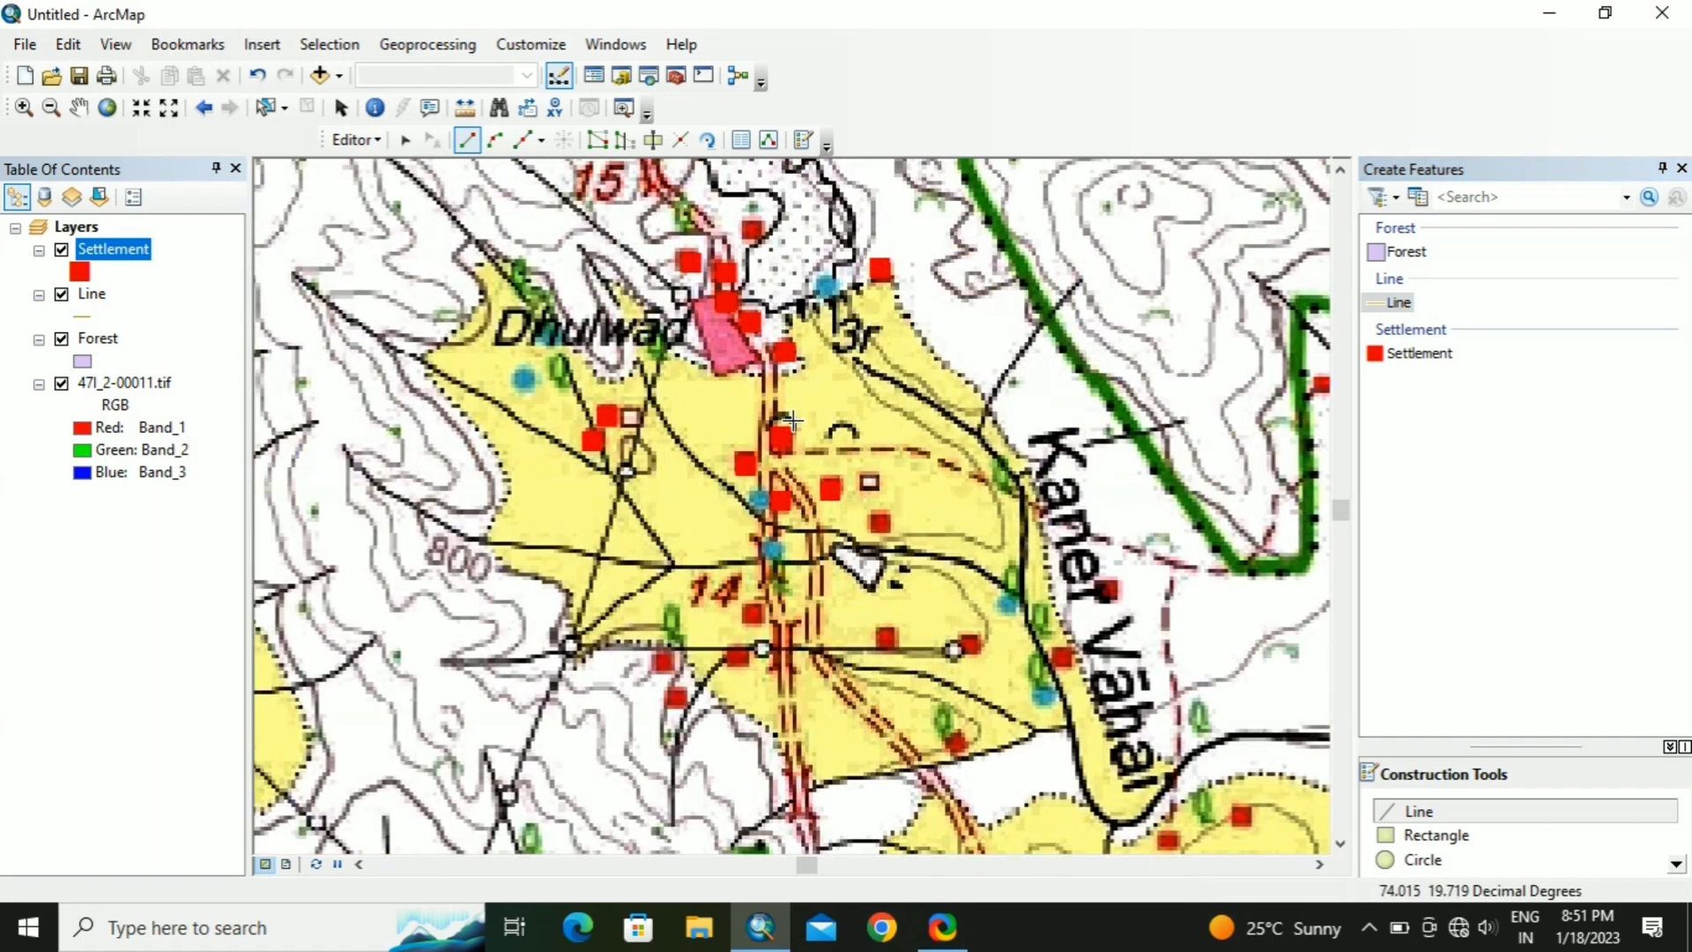
scroll(792, 420, down, 2)
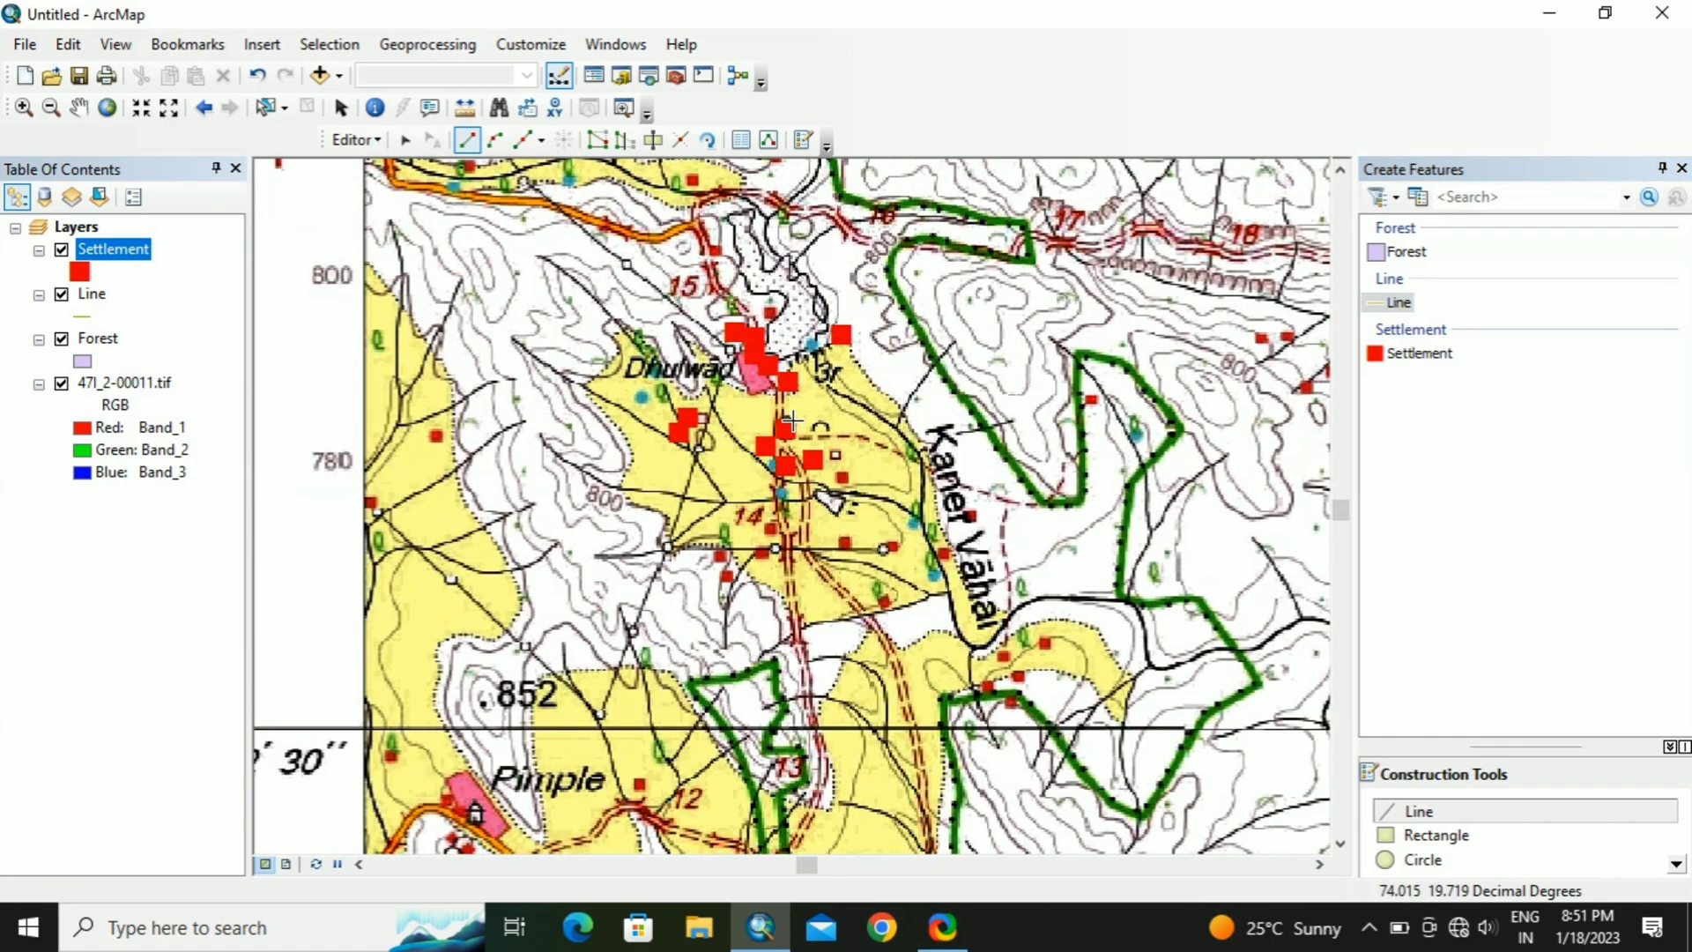
scroll(792, 421, up, 4)
scroll(791, 421, down, 3)
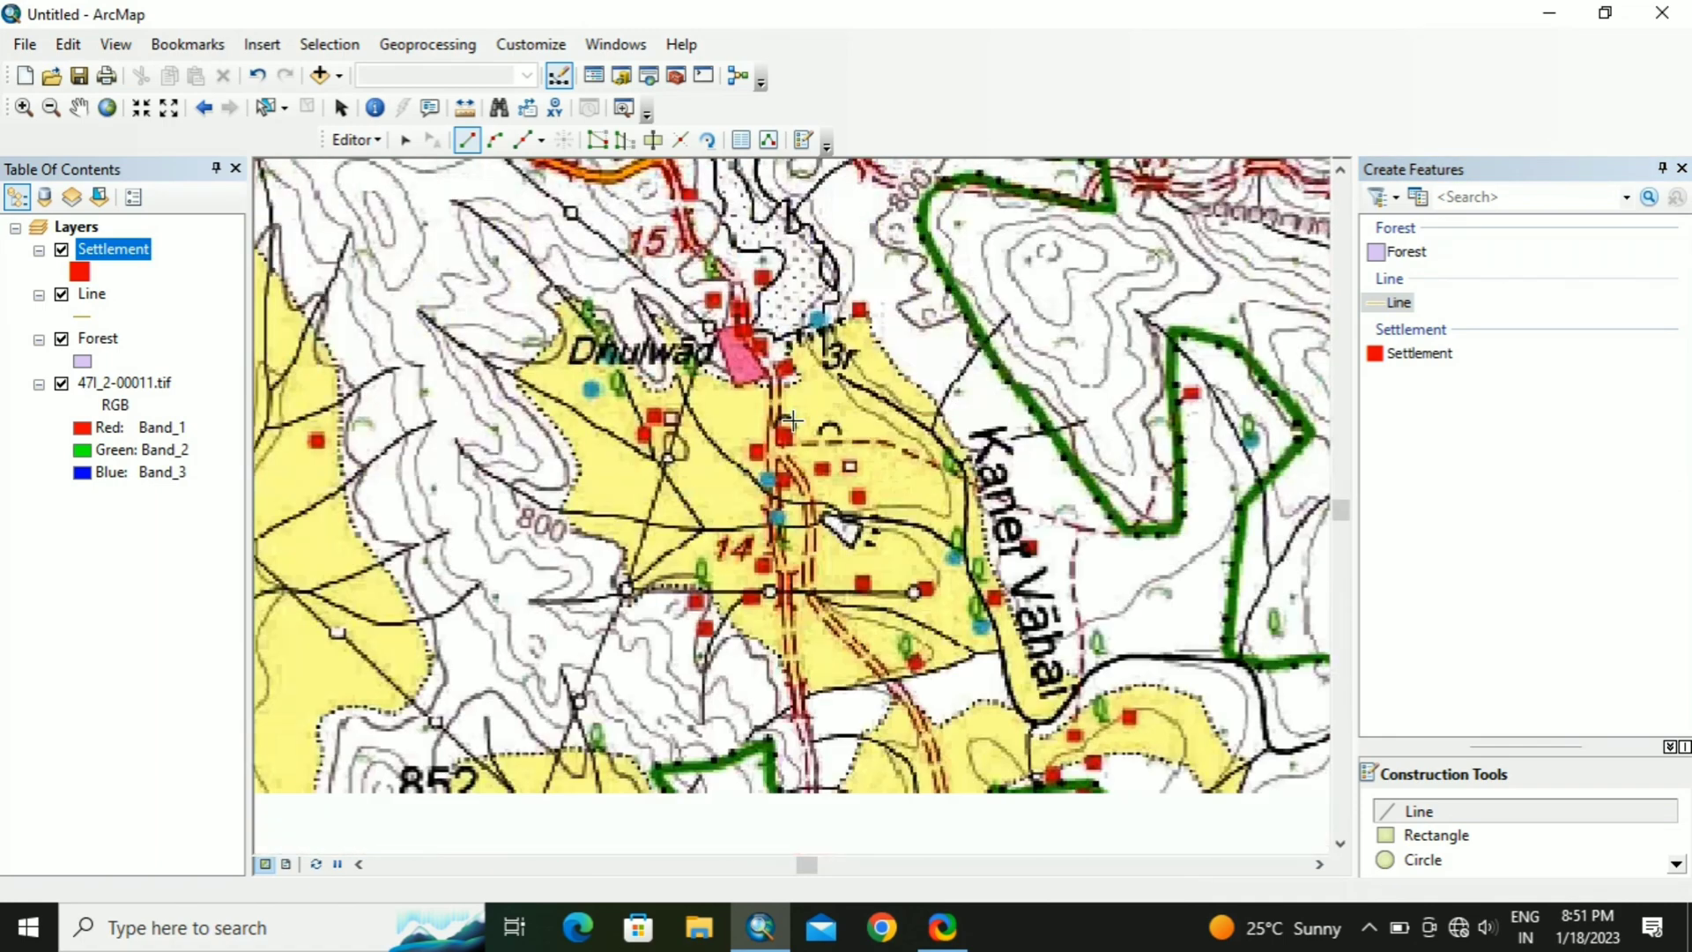
scroll(792, 420, down, 2)
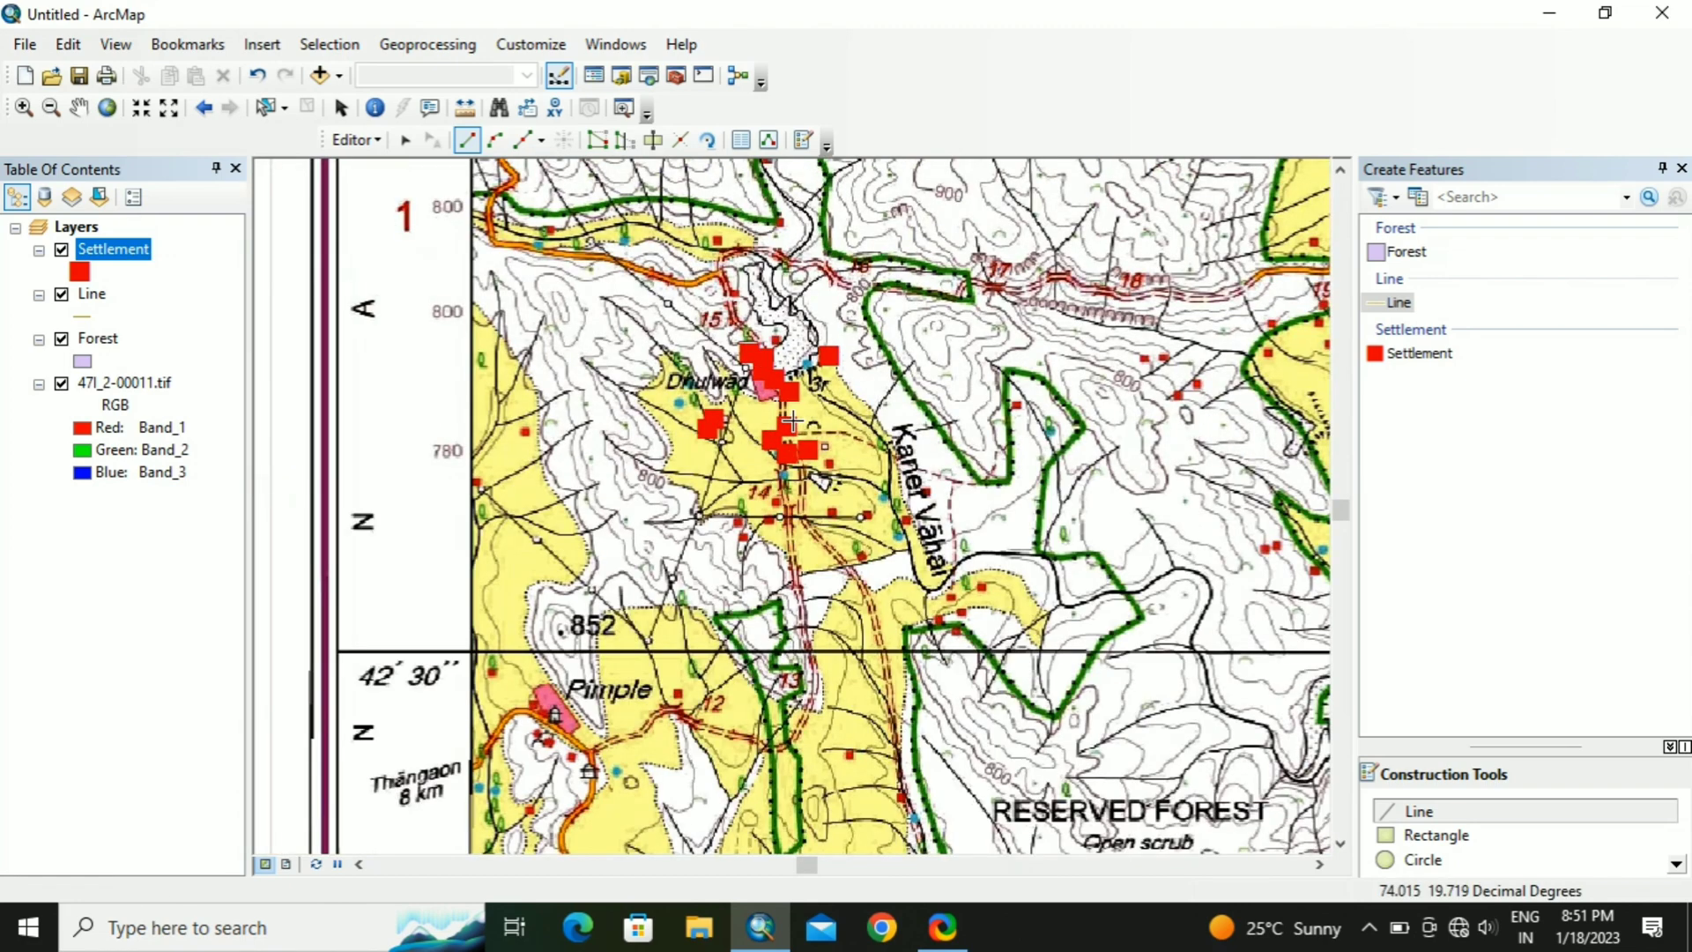
click(723, 273)
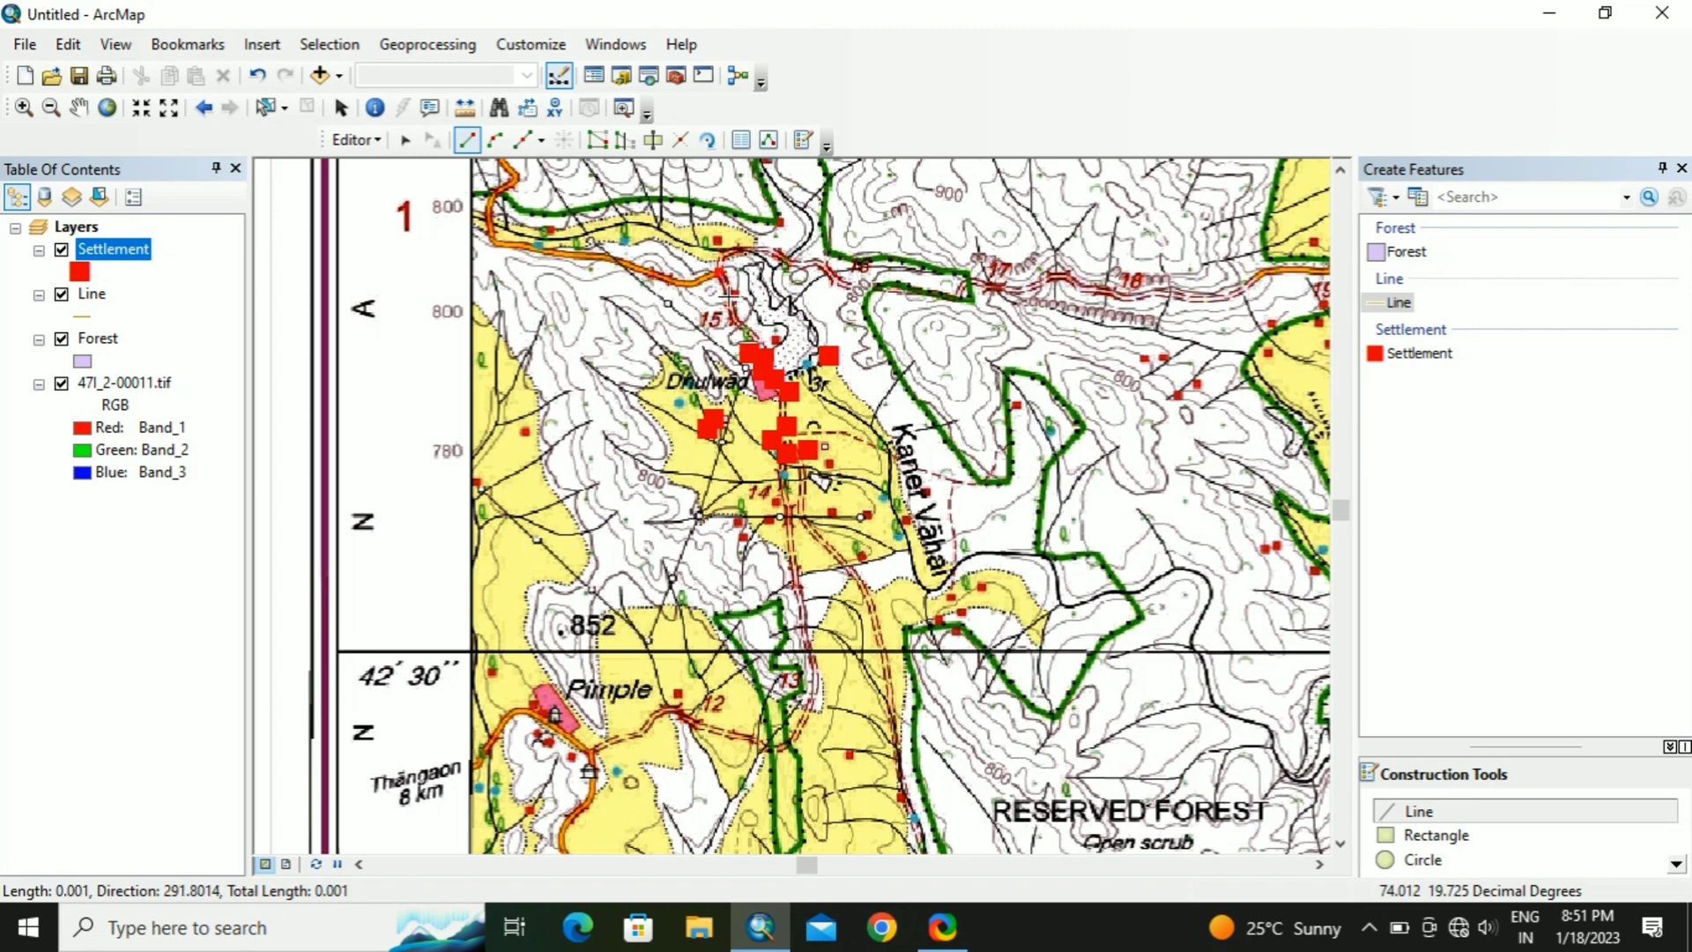
click(729, 297)
click(738, 321)
click(756, 338)
click(770, 367)
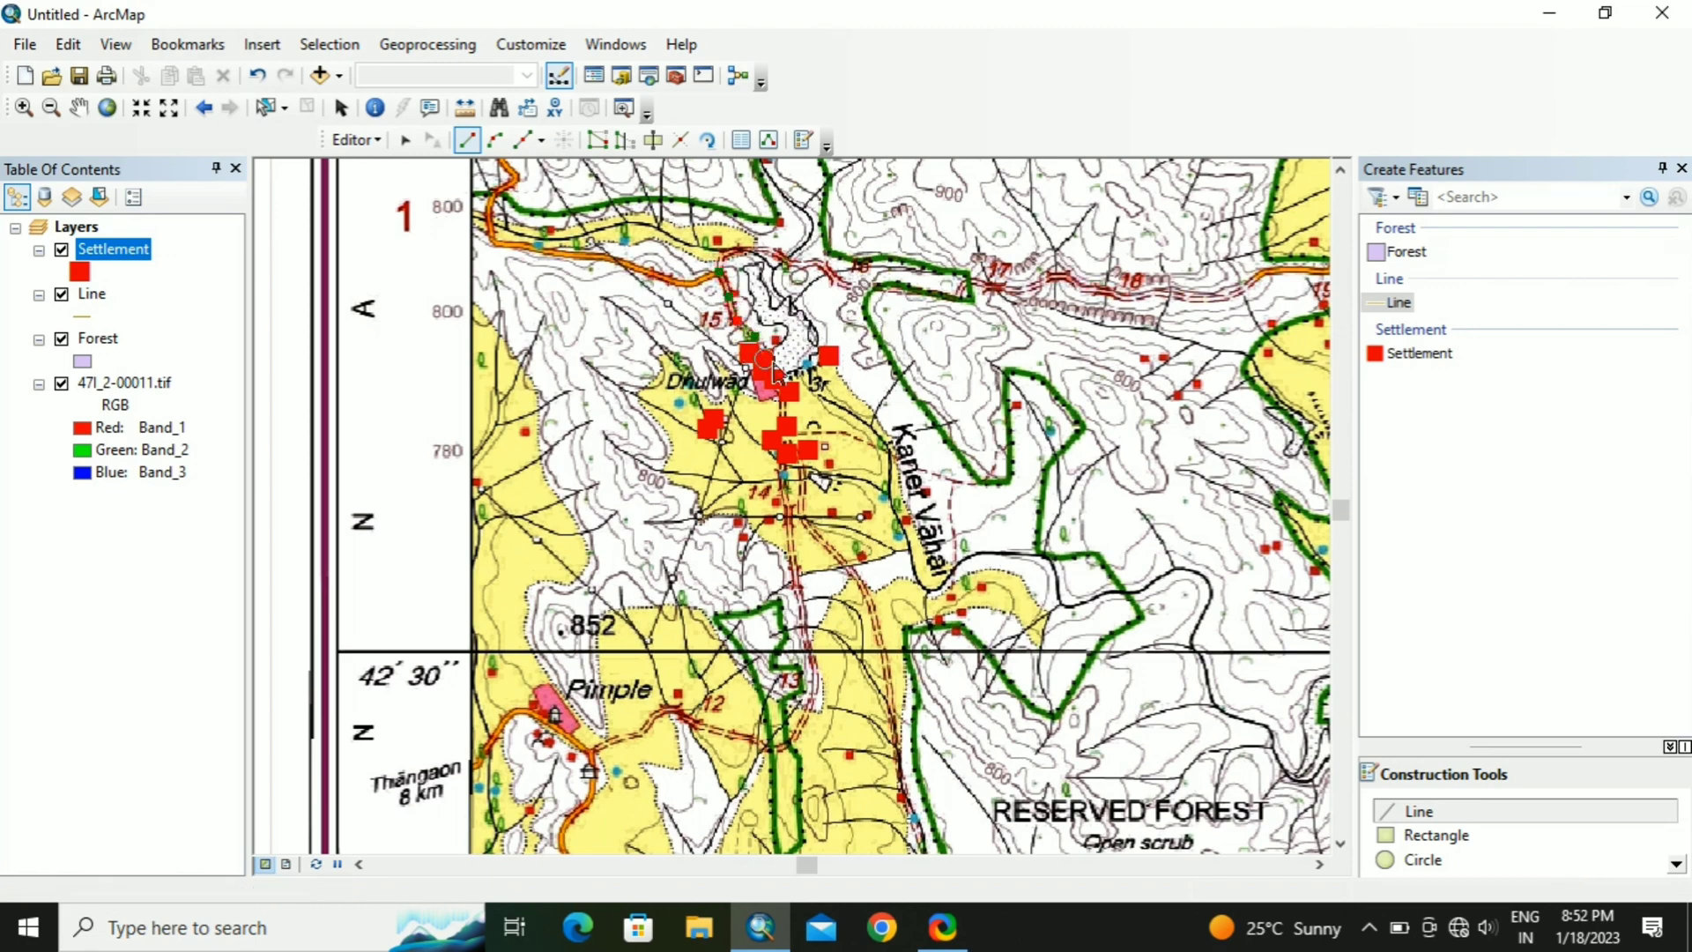
click(784, 414)
click(788, 502)
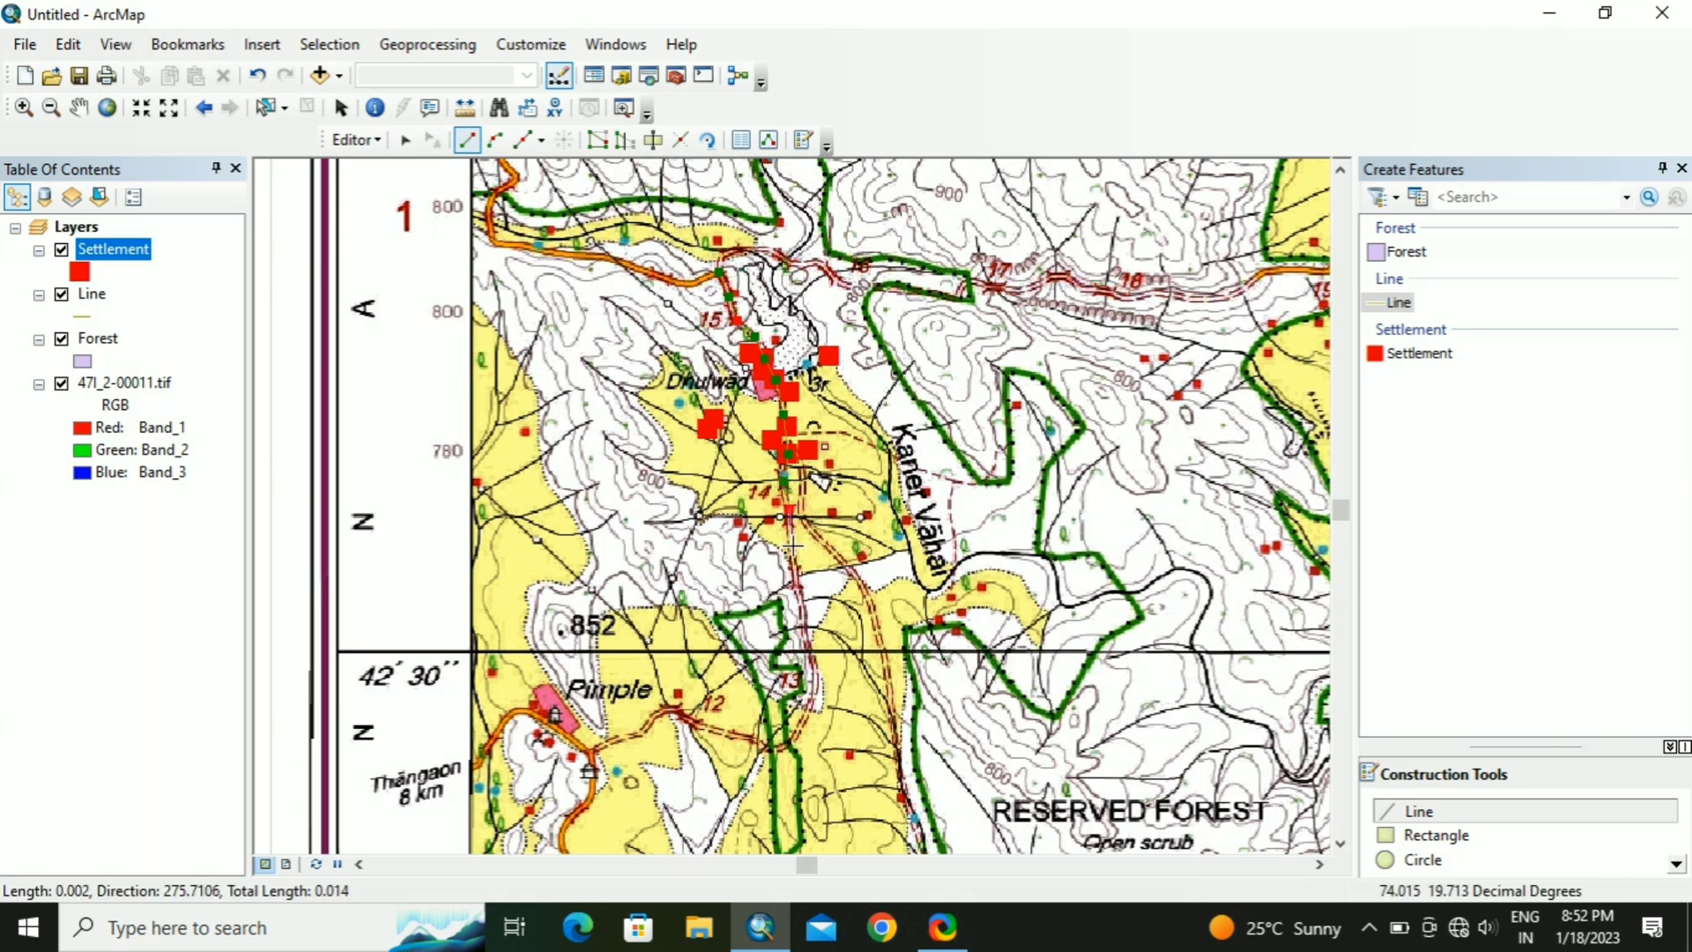
click(792, 546)
click(797, 595)
click(807, 633)
click(816, 675)
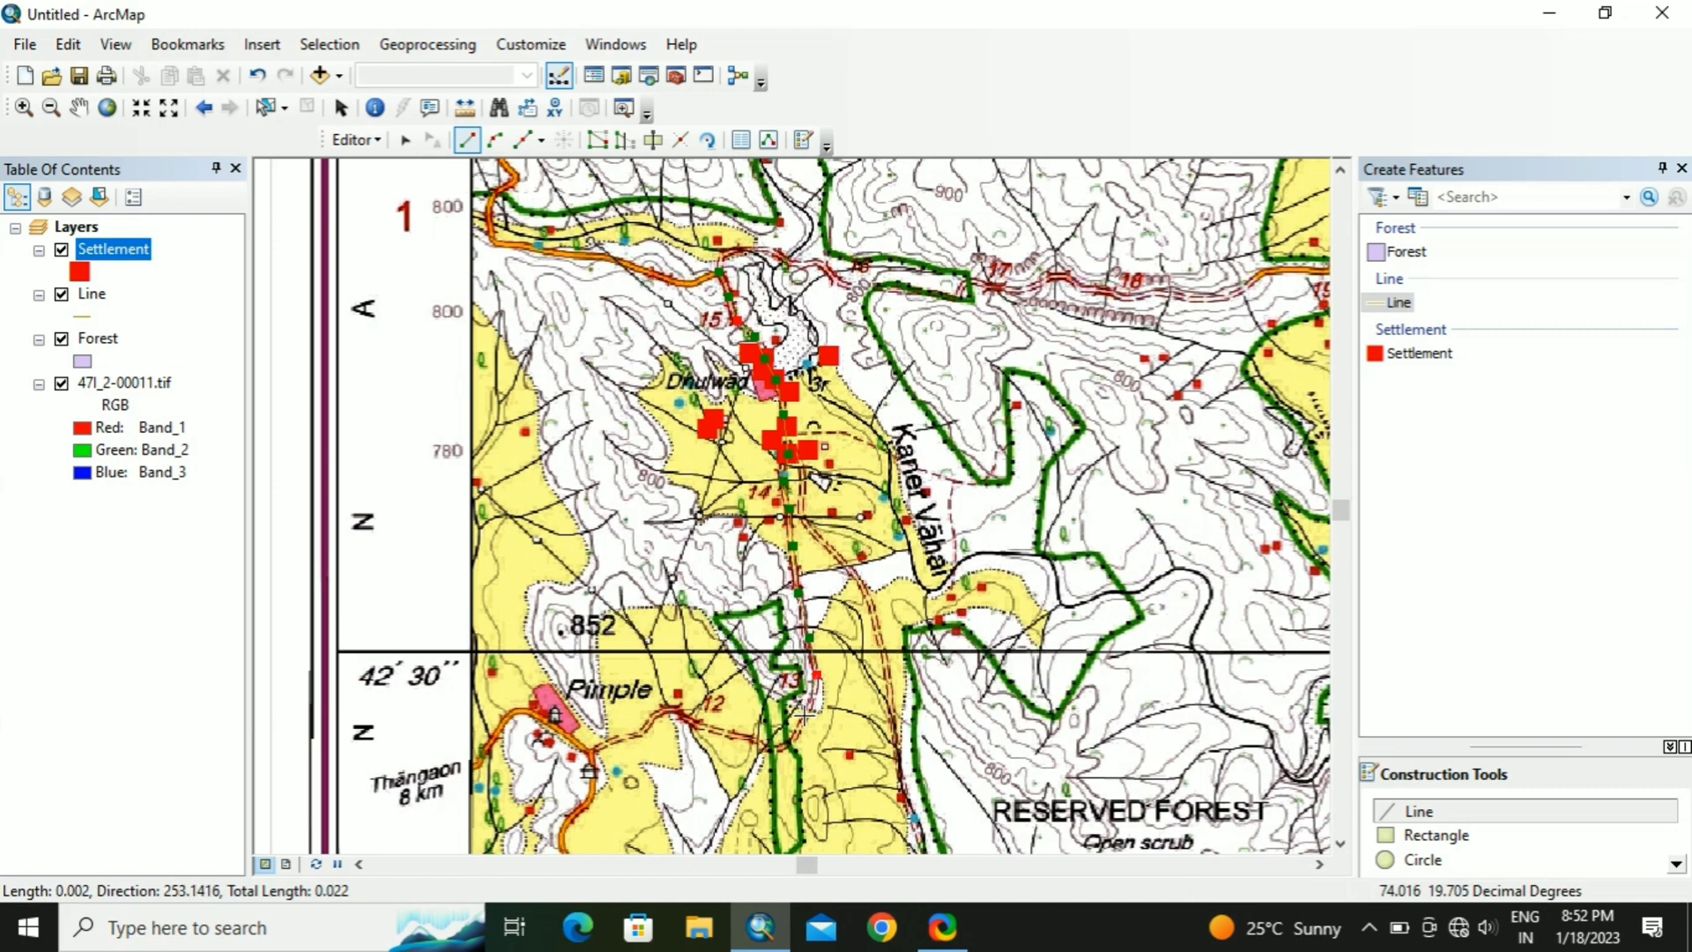
double_click(804, 714)
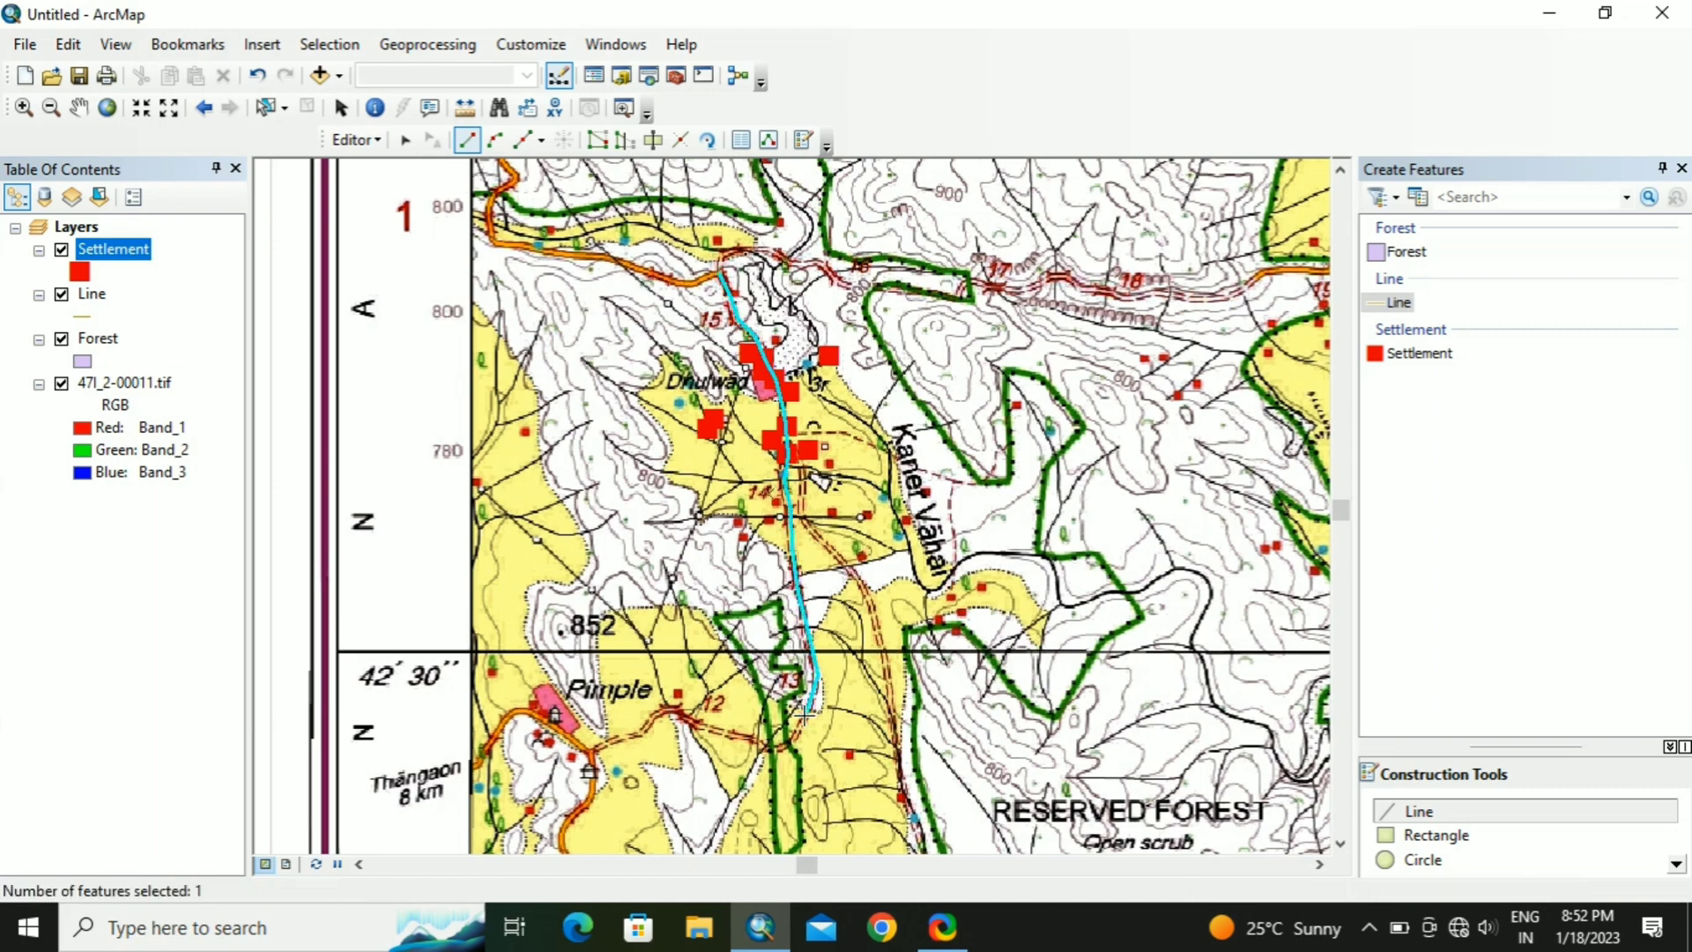
Step: Save the digitized road line and stop the edit session
click(372, 142)
click(393, 225)
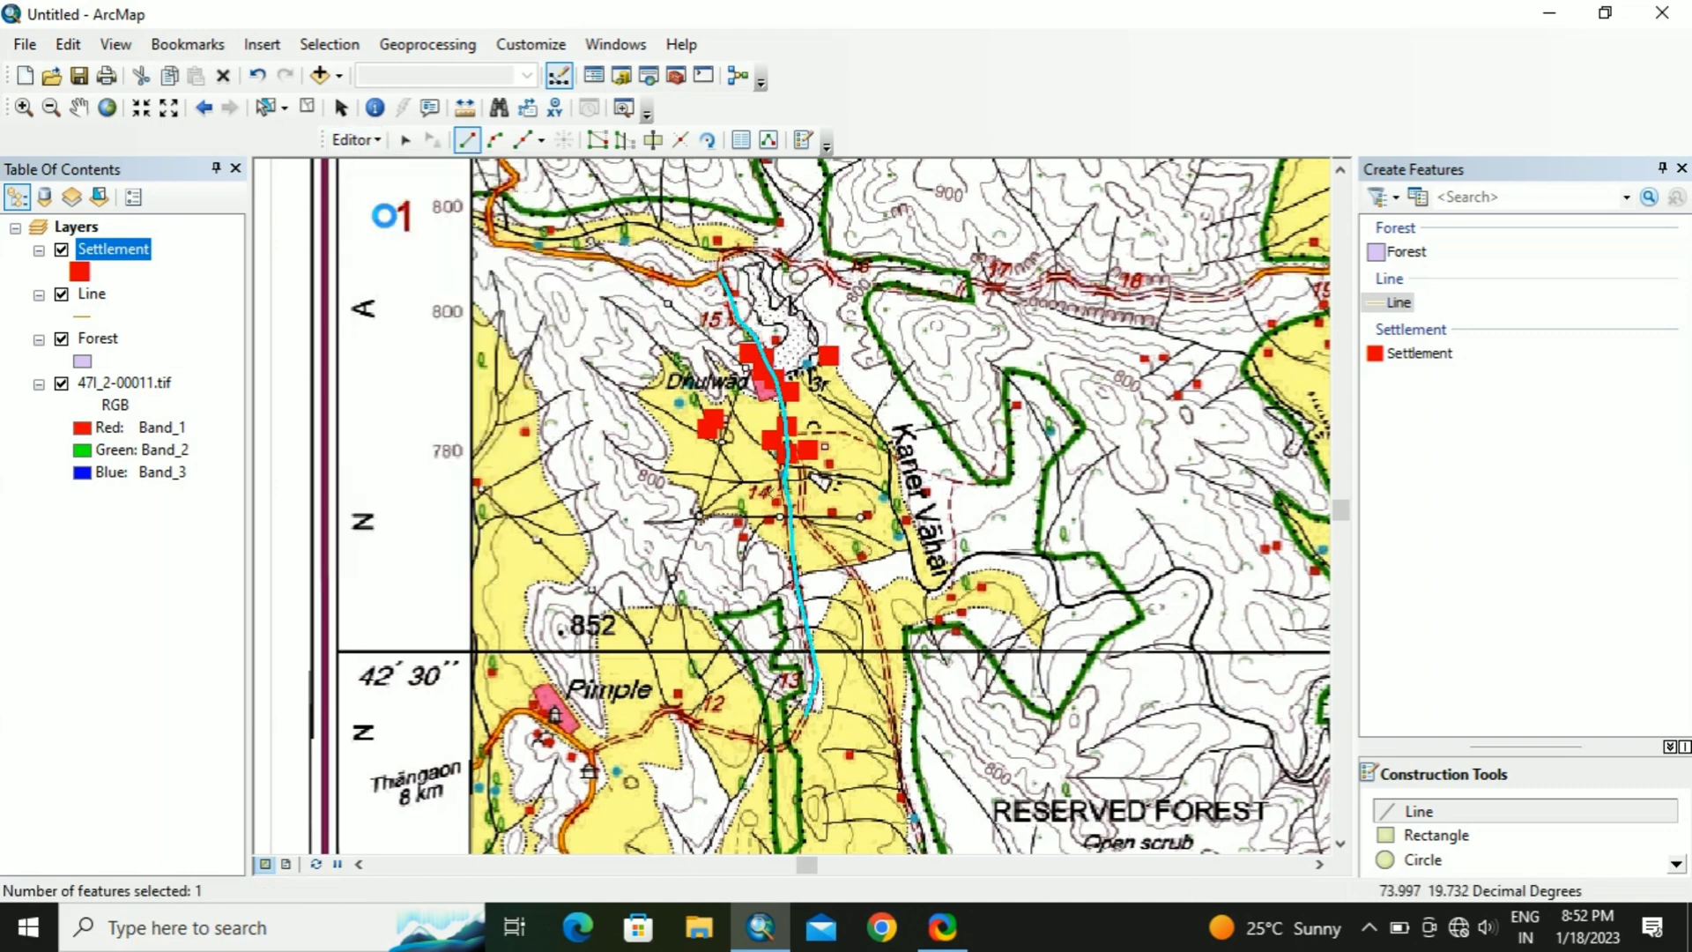
click(363, 142)
click(374, 193)
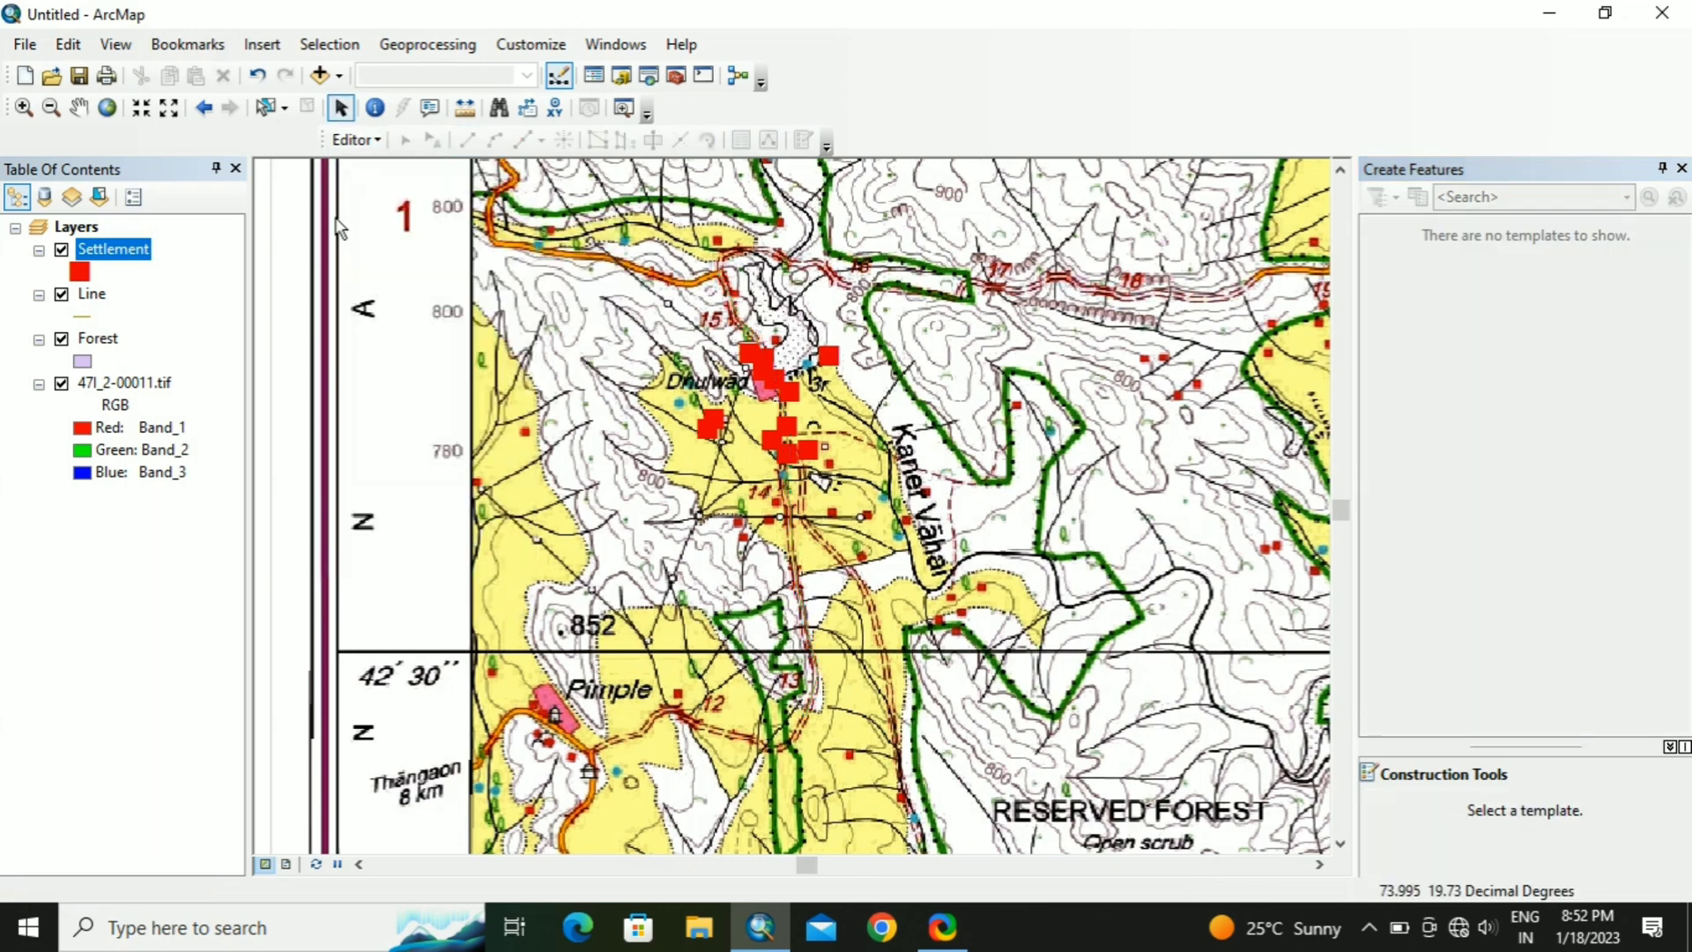
Step: Inspect the Line layer's attribute table and close it
click(104, 298)
right_click(106, 299)
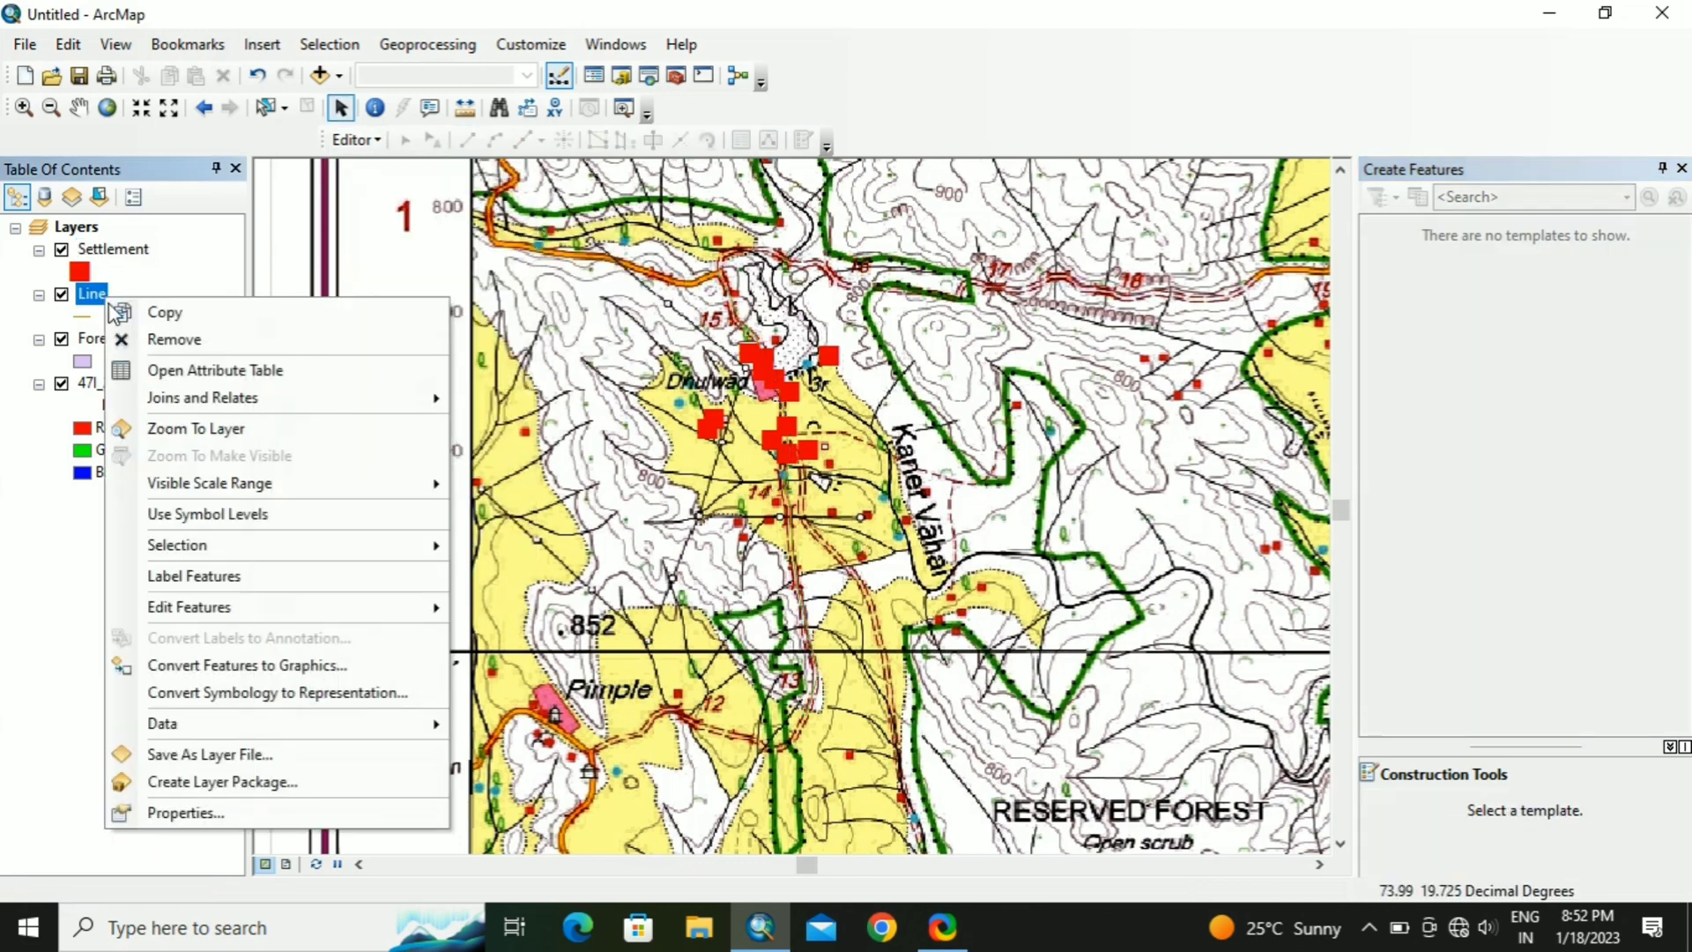
click(177, 370)
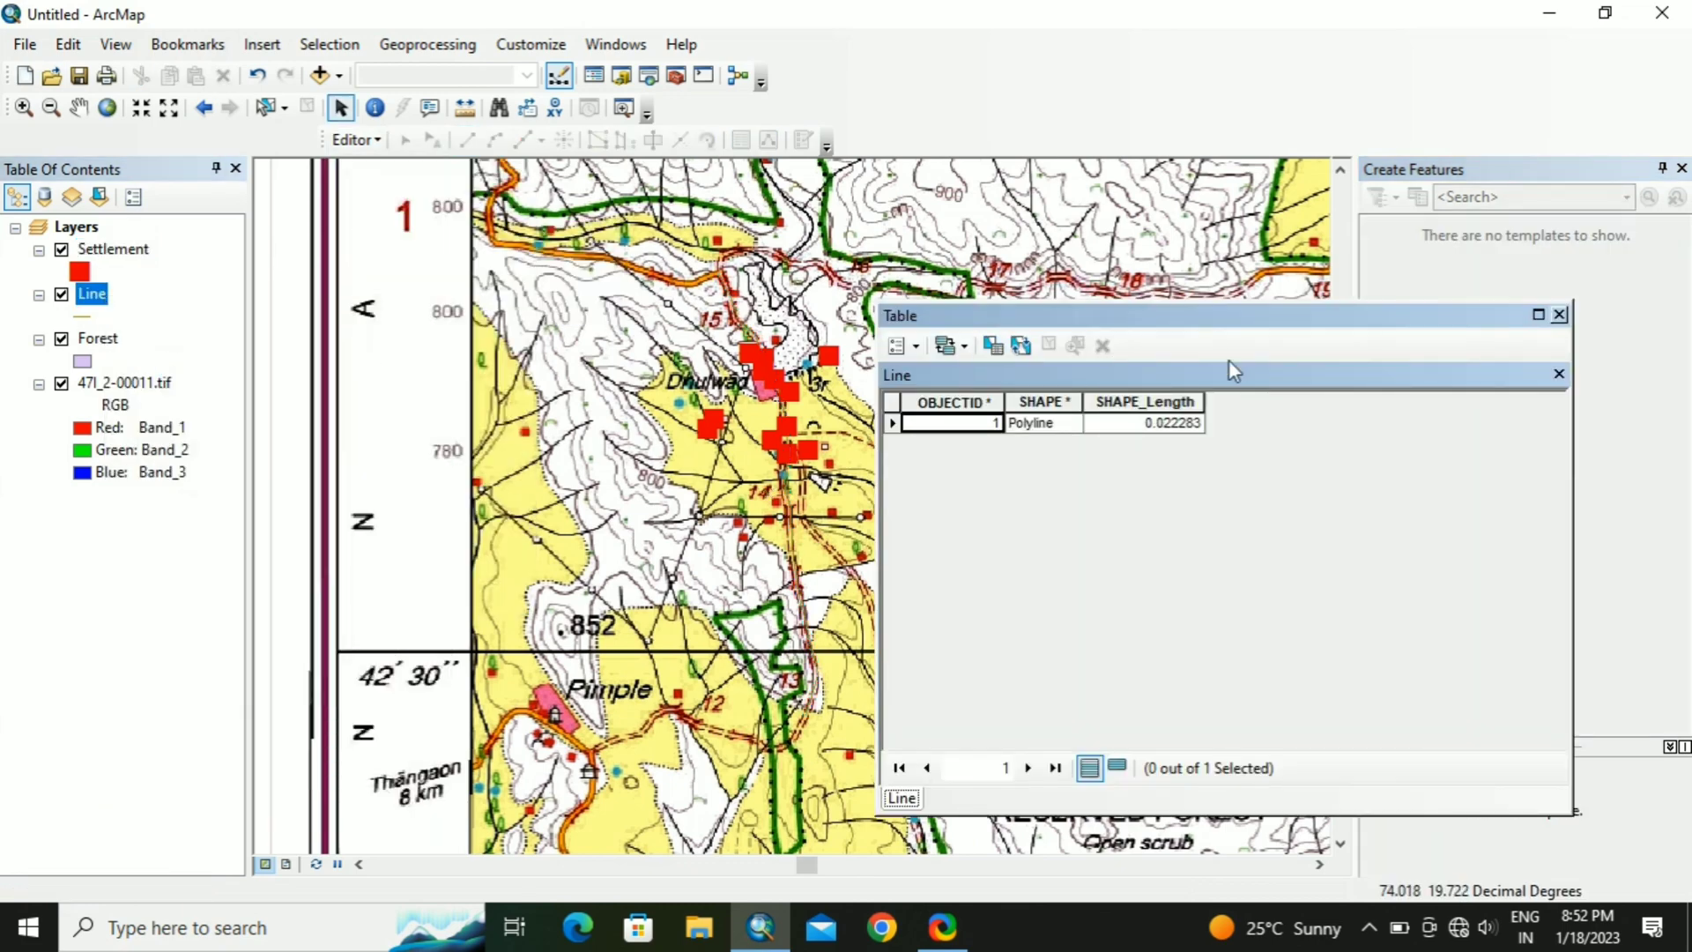
click(1559, 315)
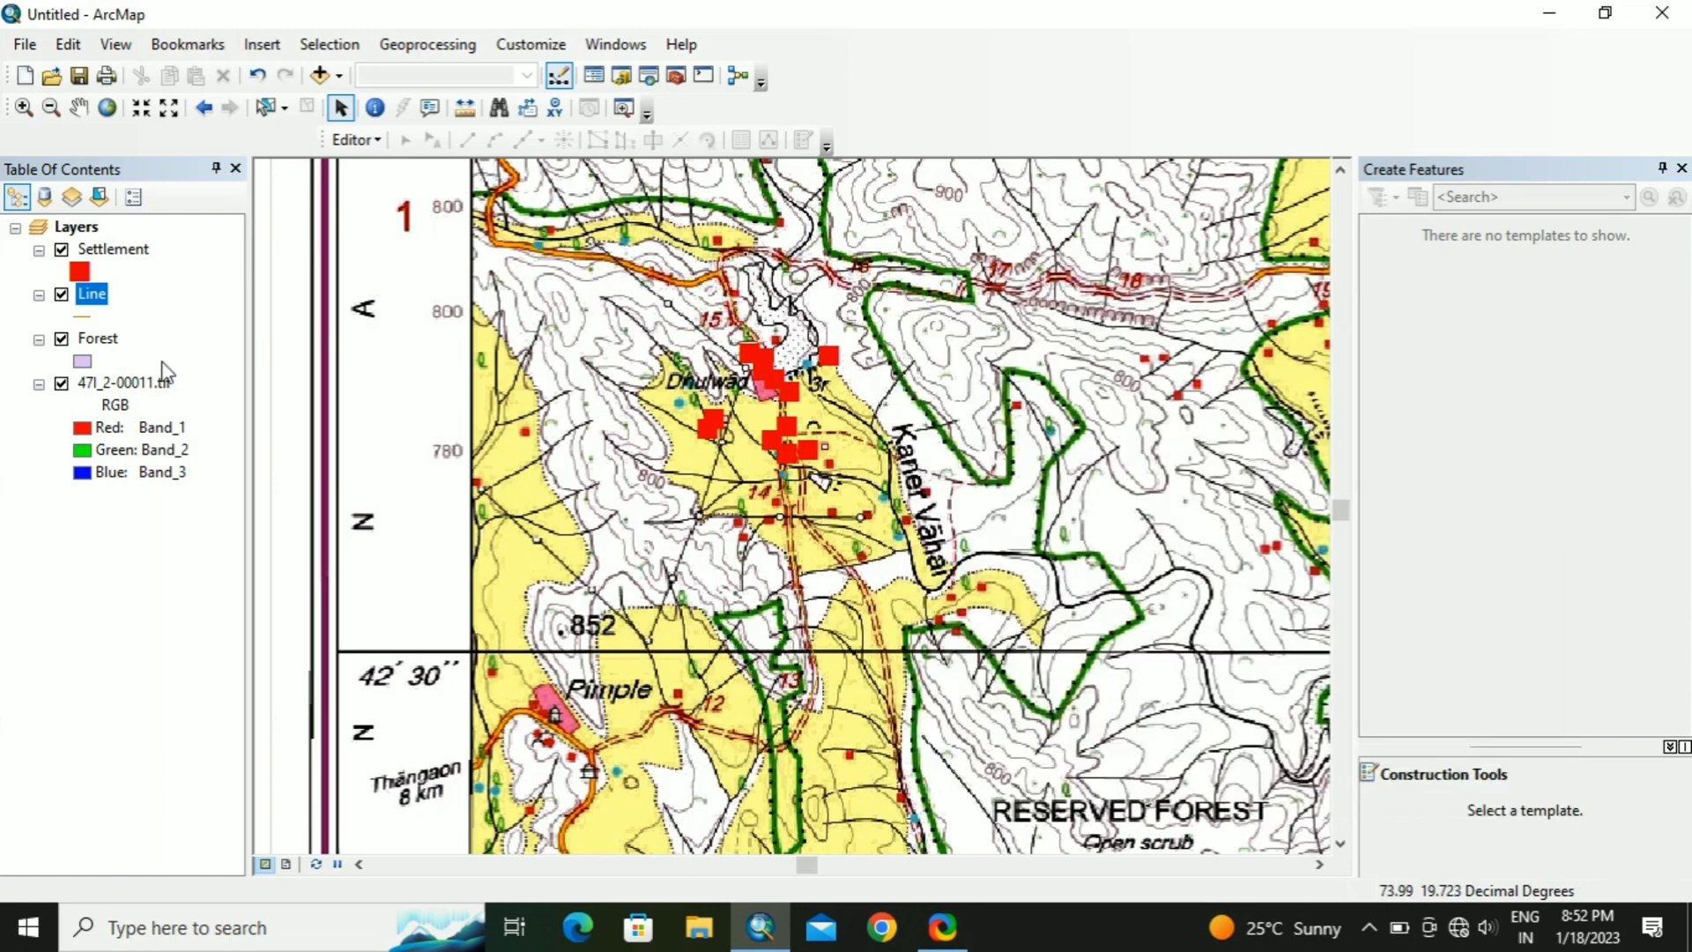
Step: Hide the toposheet raster and apply the Highway symbol to the Line layer
click(62, 384)
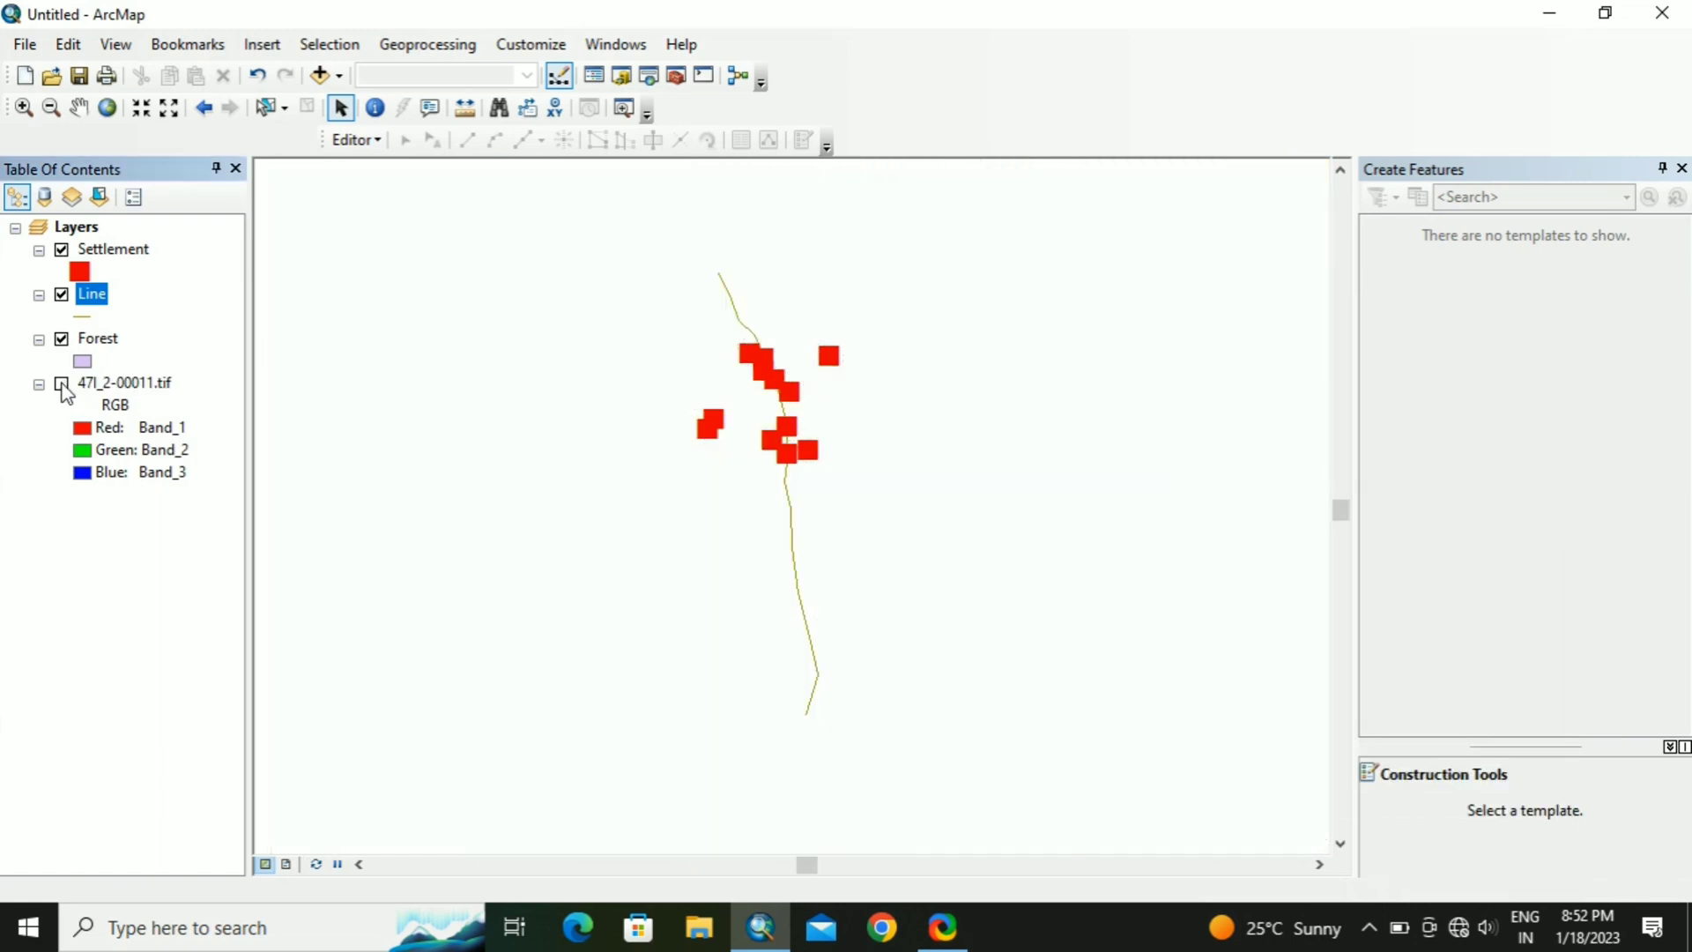
click(62, 384)
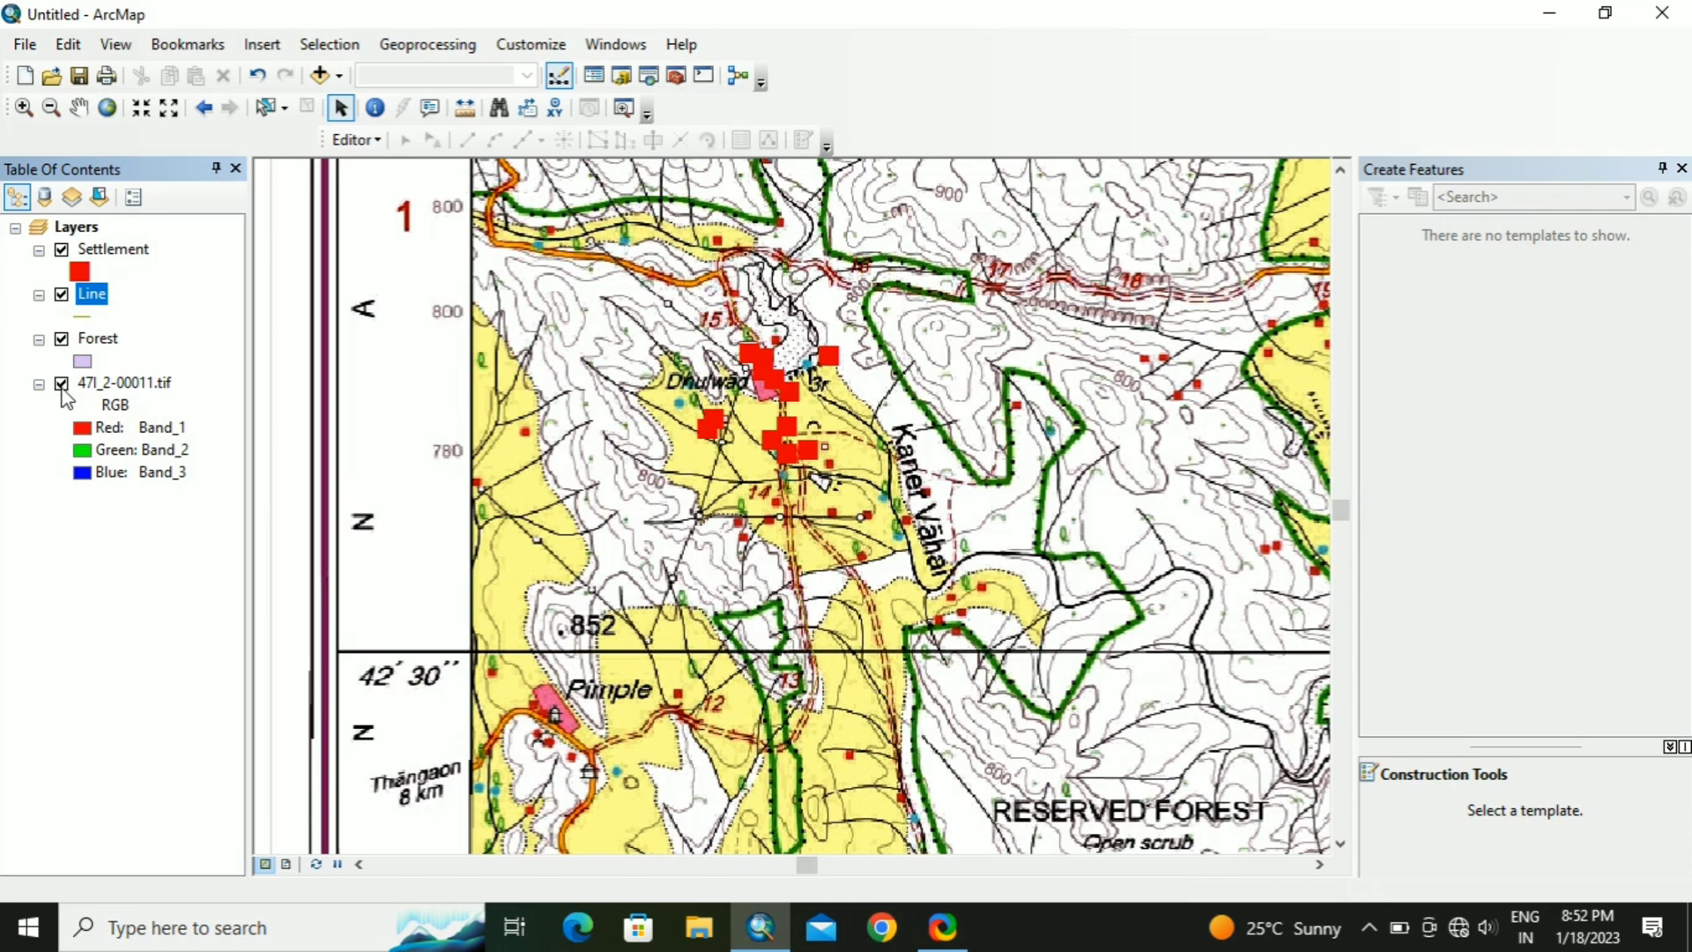
click(61, 384)
click(85, 316)
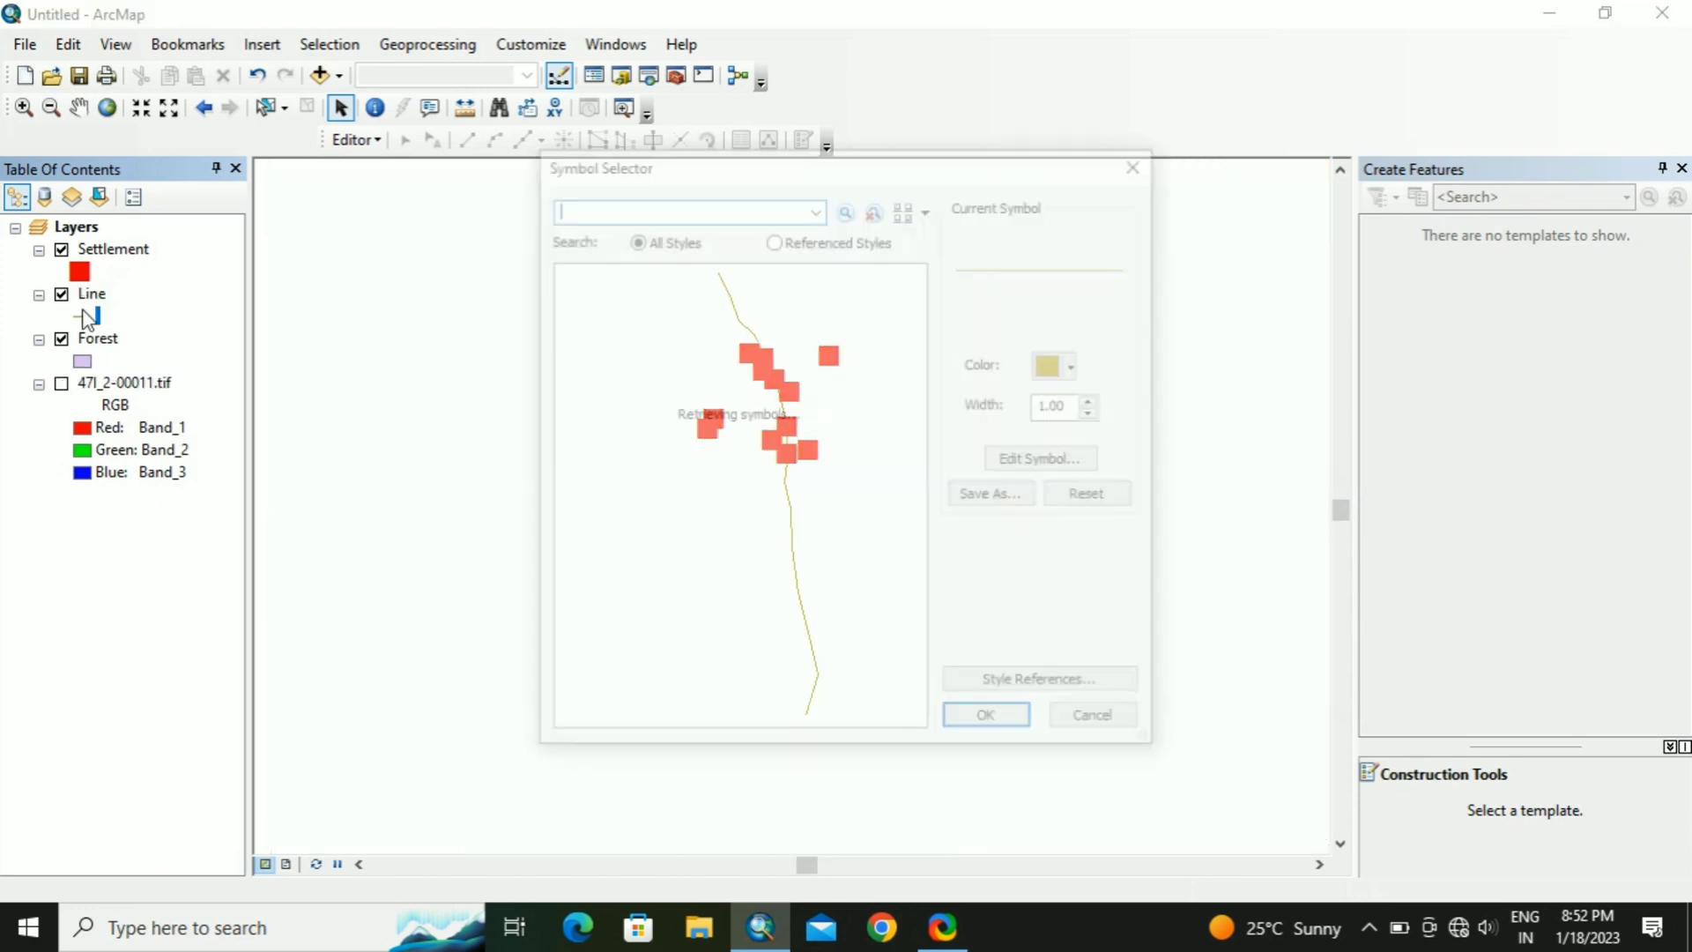
click(608, 325)
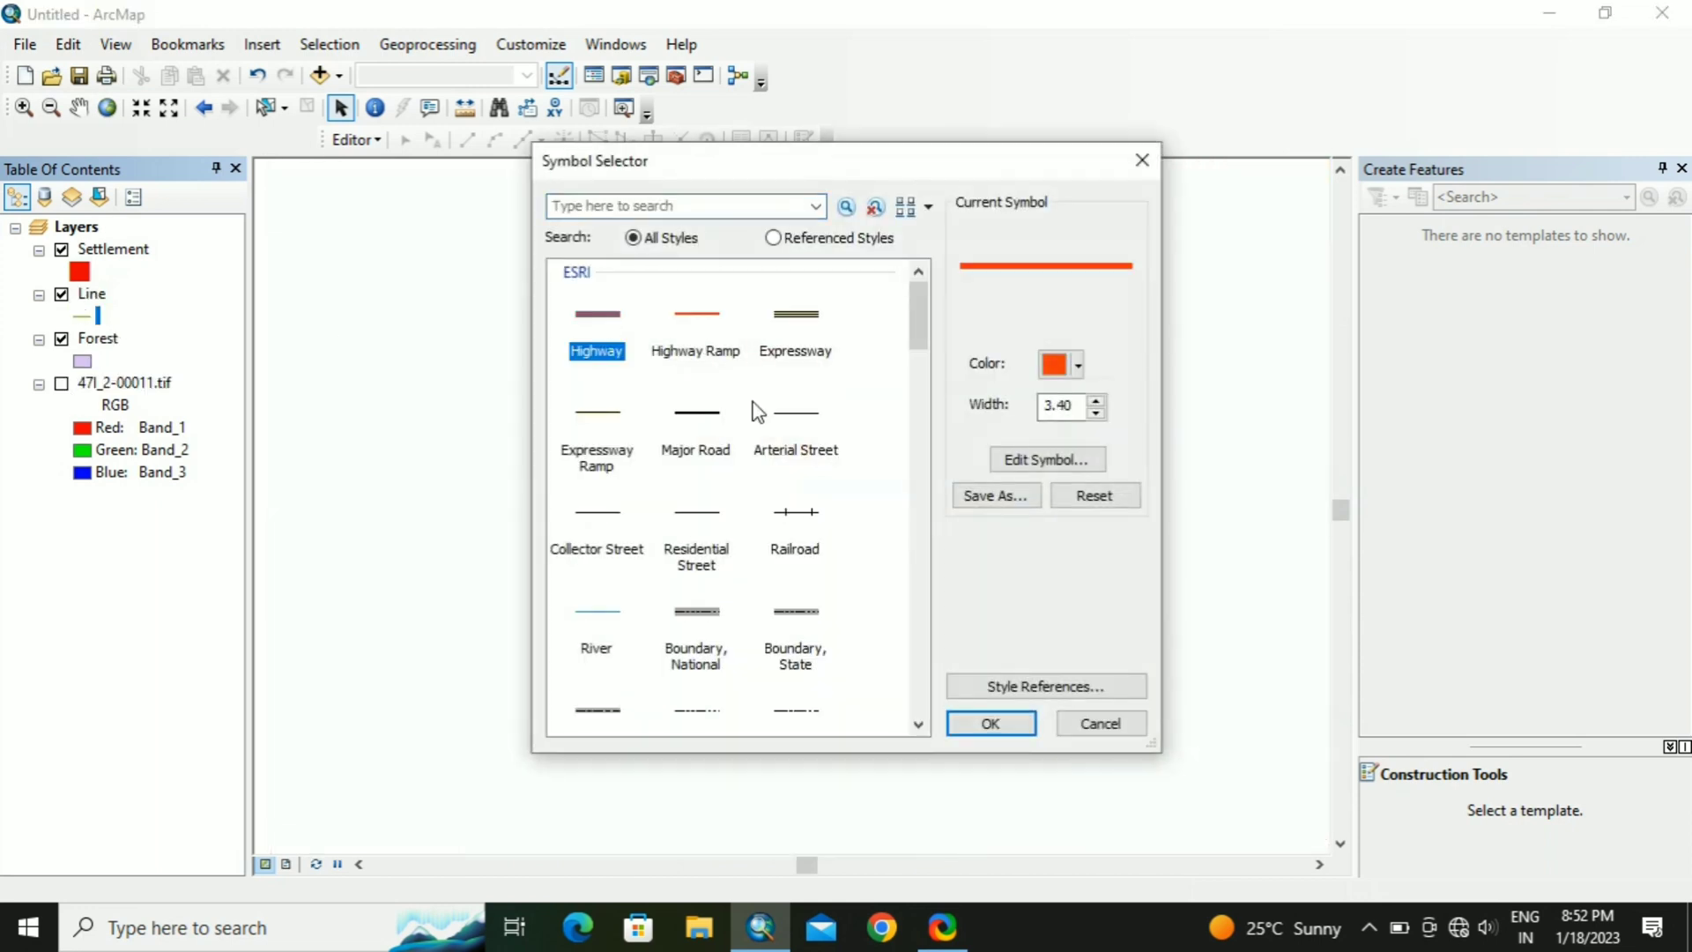
click(989, 721)
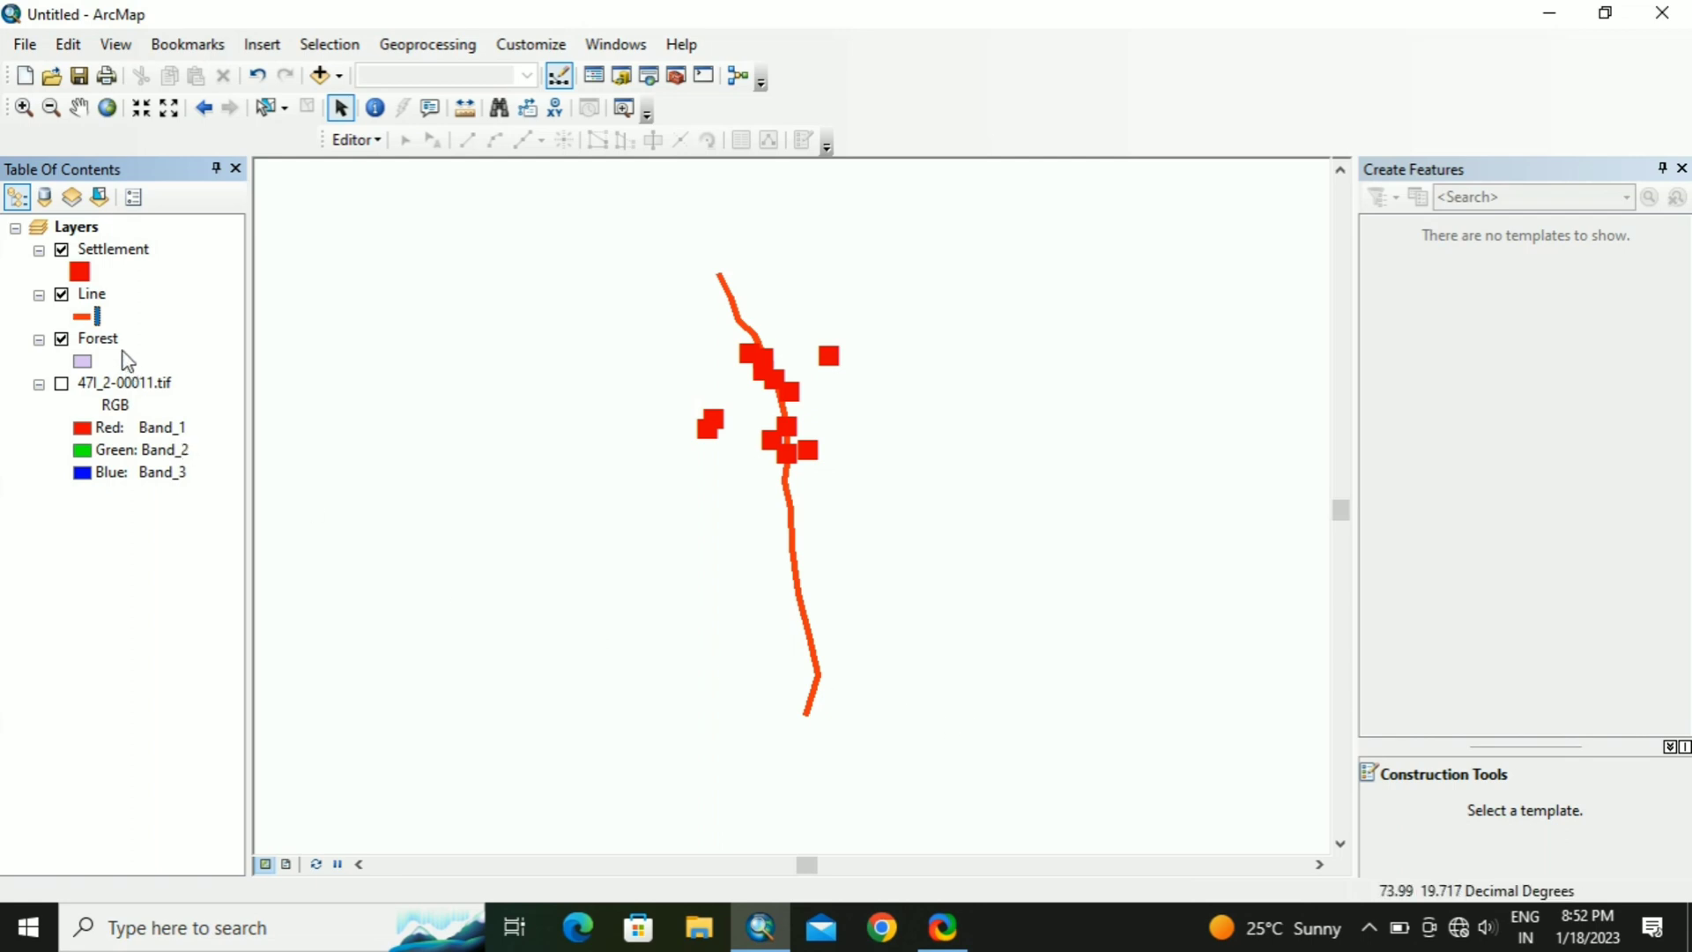
Step: Change the Line layer's symbol colour to black and show the toposheet raster again
click(77, 315)
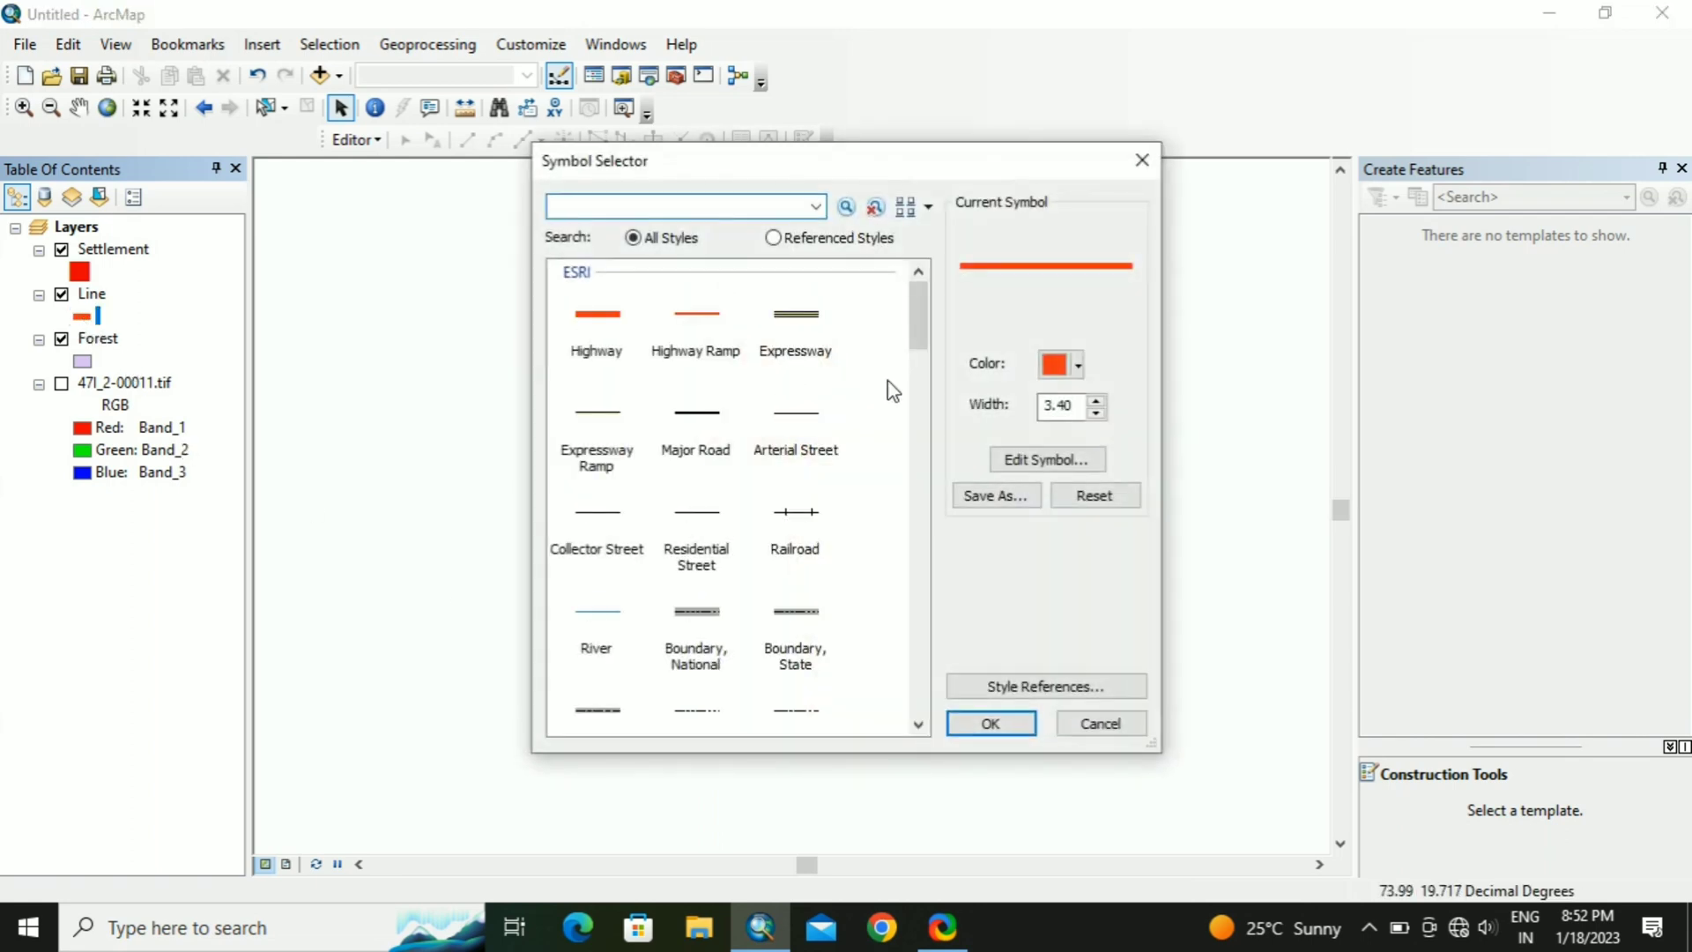
click(1076, 365)
click(1051, 630)
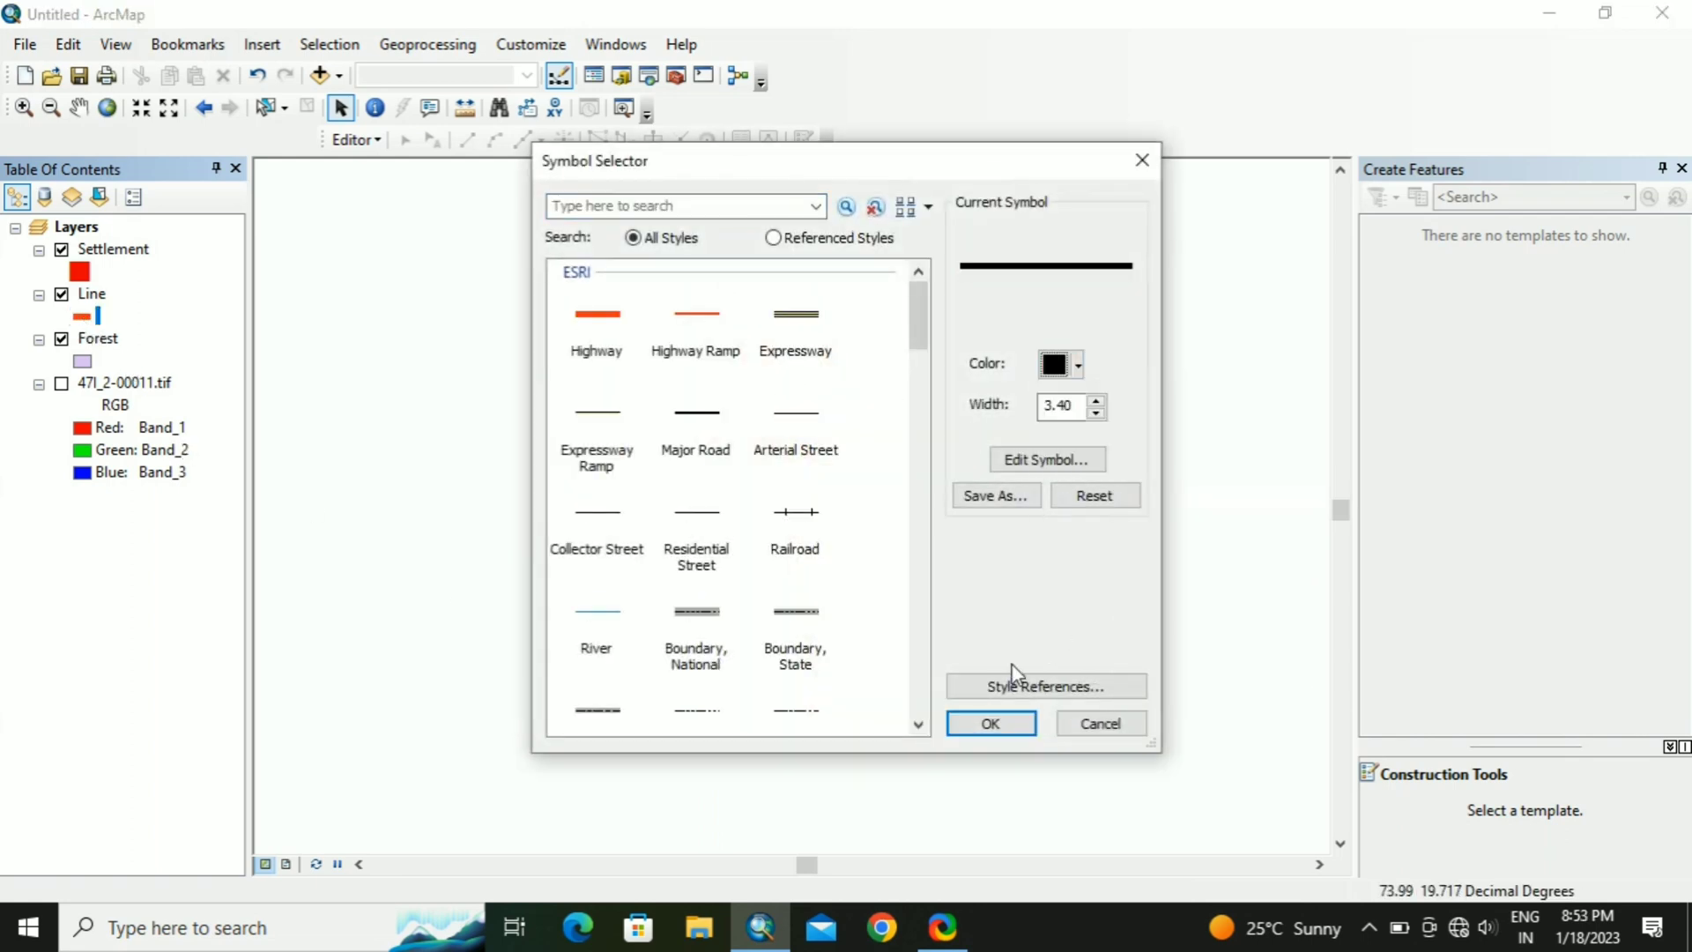
click(991, 723)
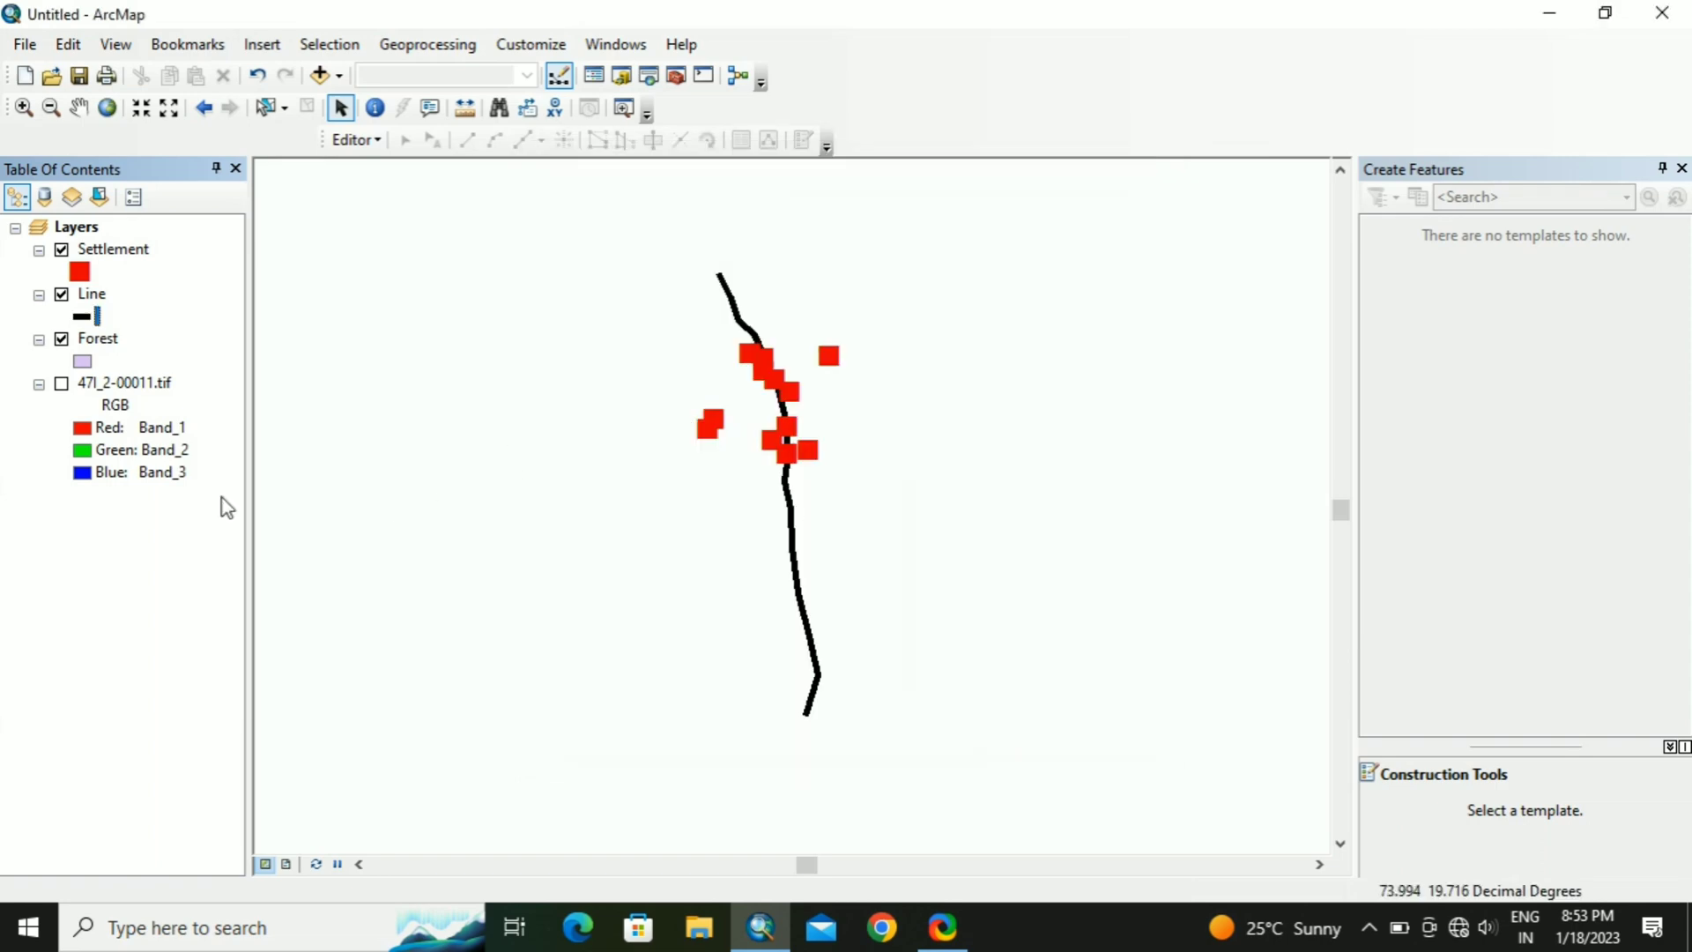
click(63, 385)
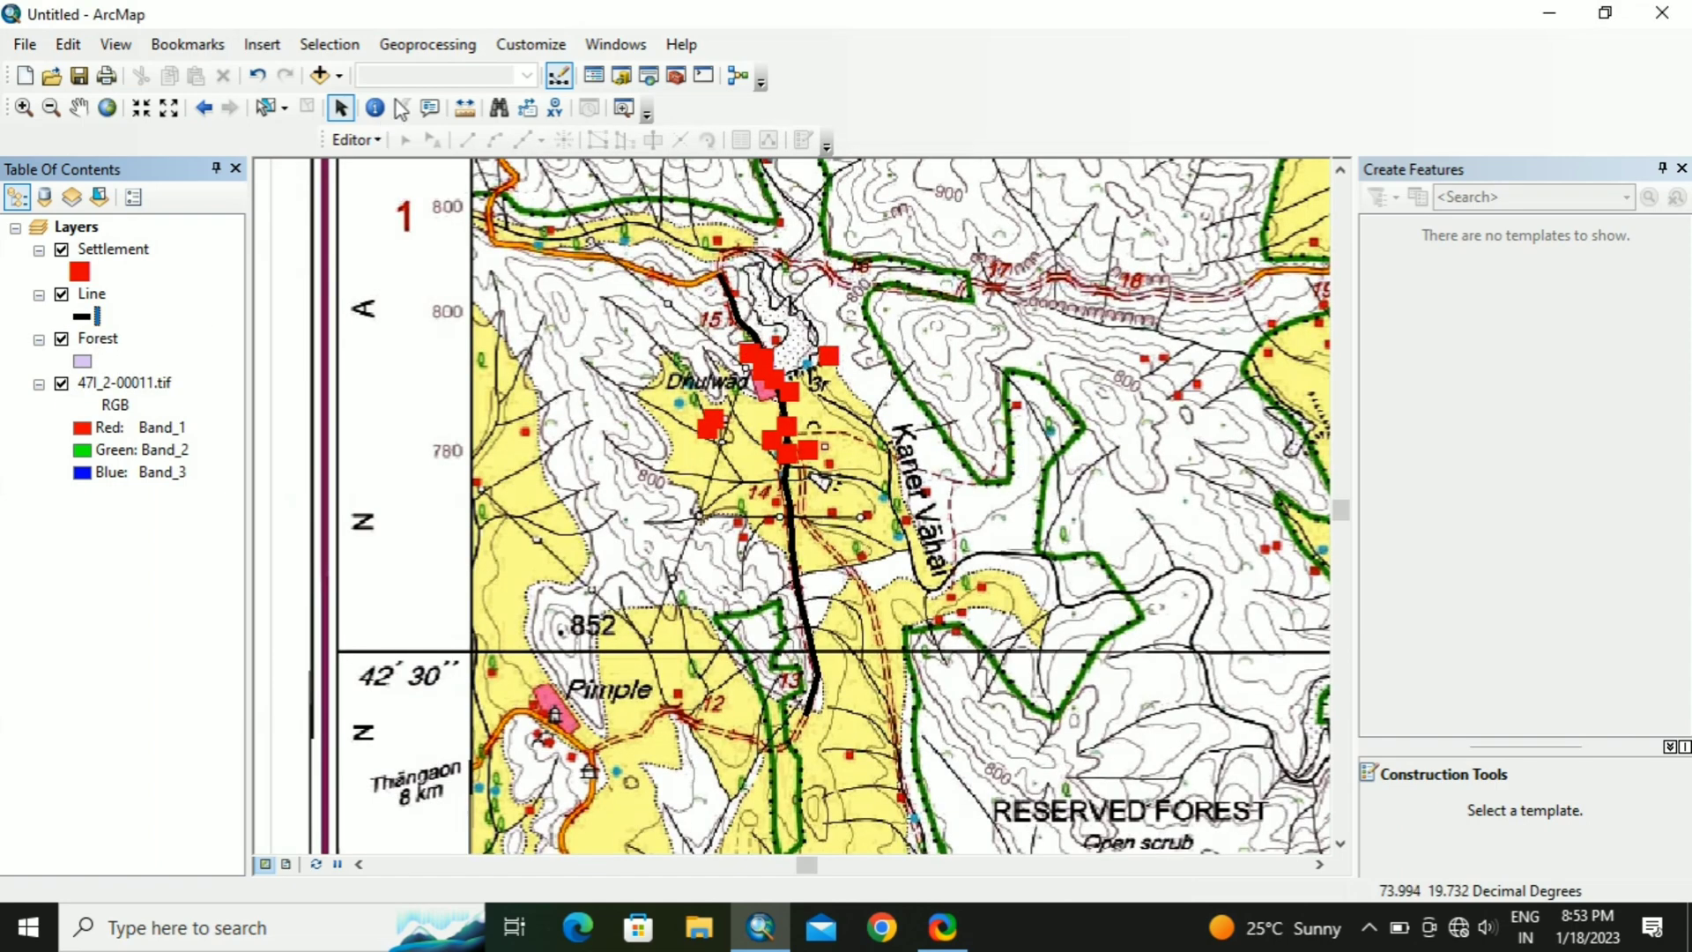
Step: Start an edit session despite the spatial reference warnings and choose the Forest template for polygon construction
click(353, 141)
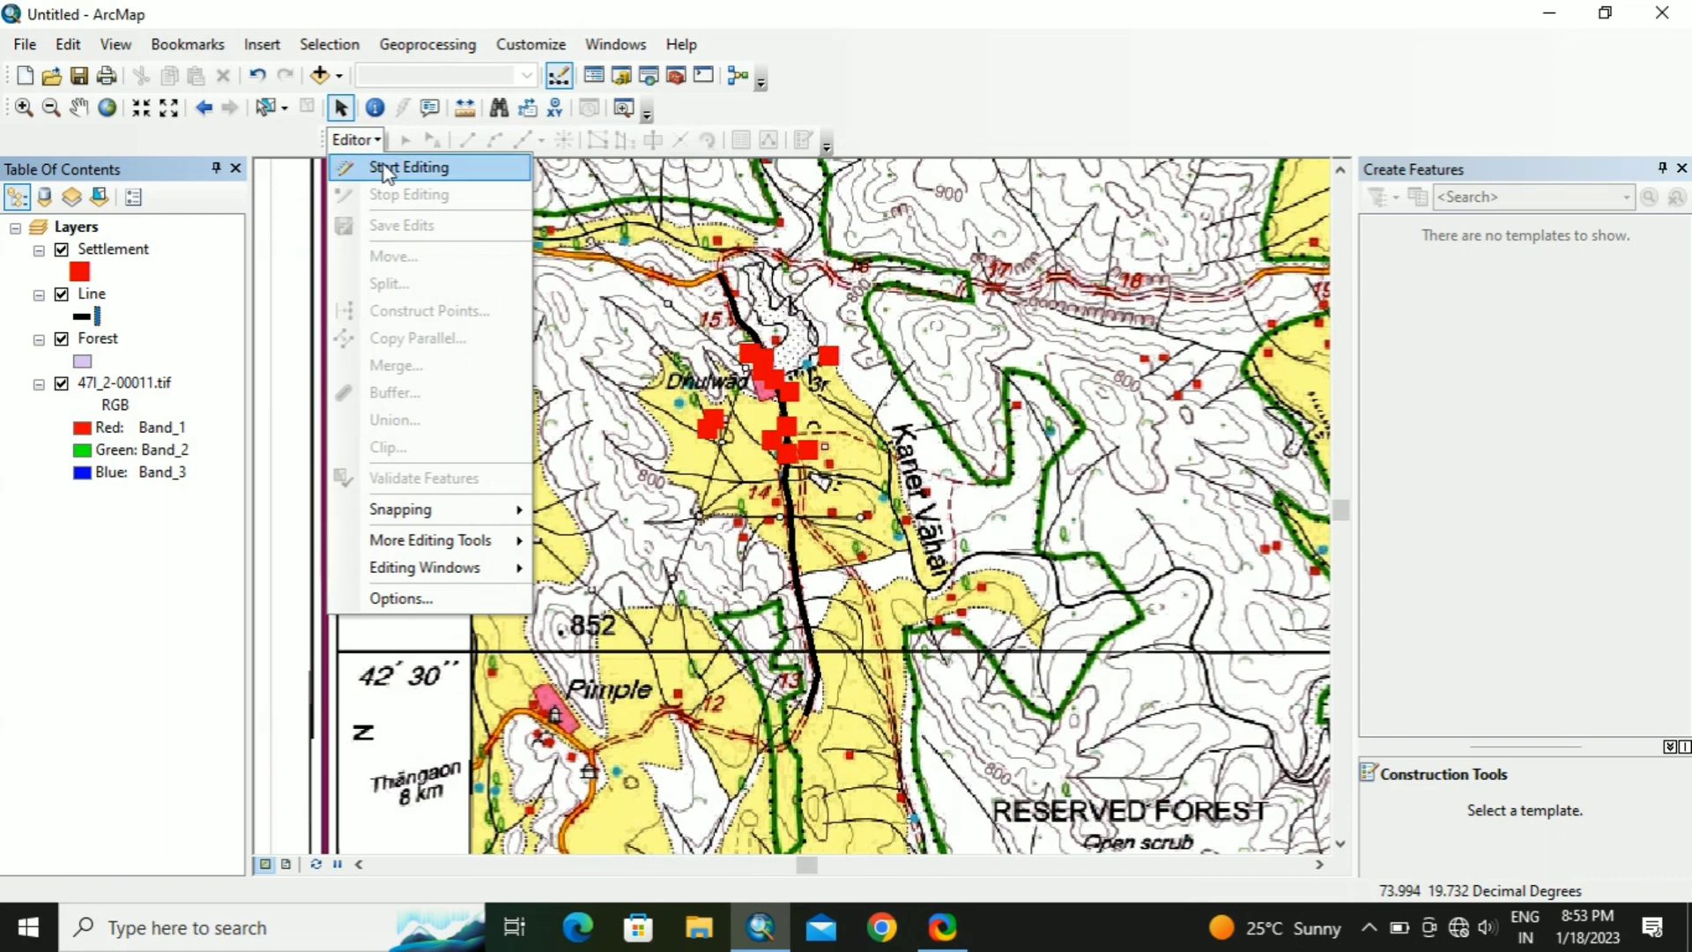
click(388, 163)
click(628, 280)
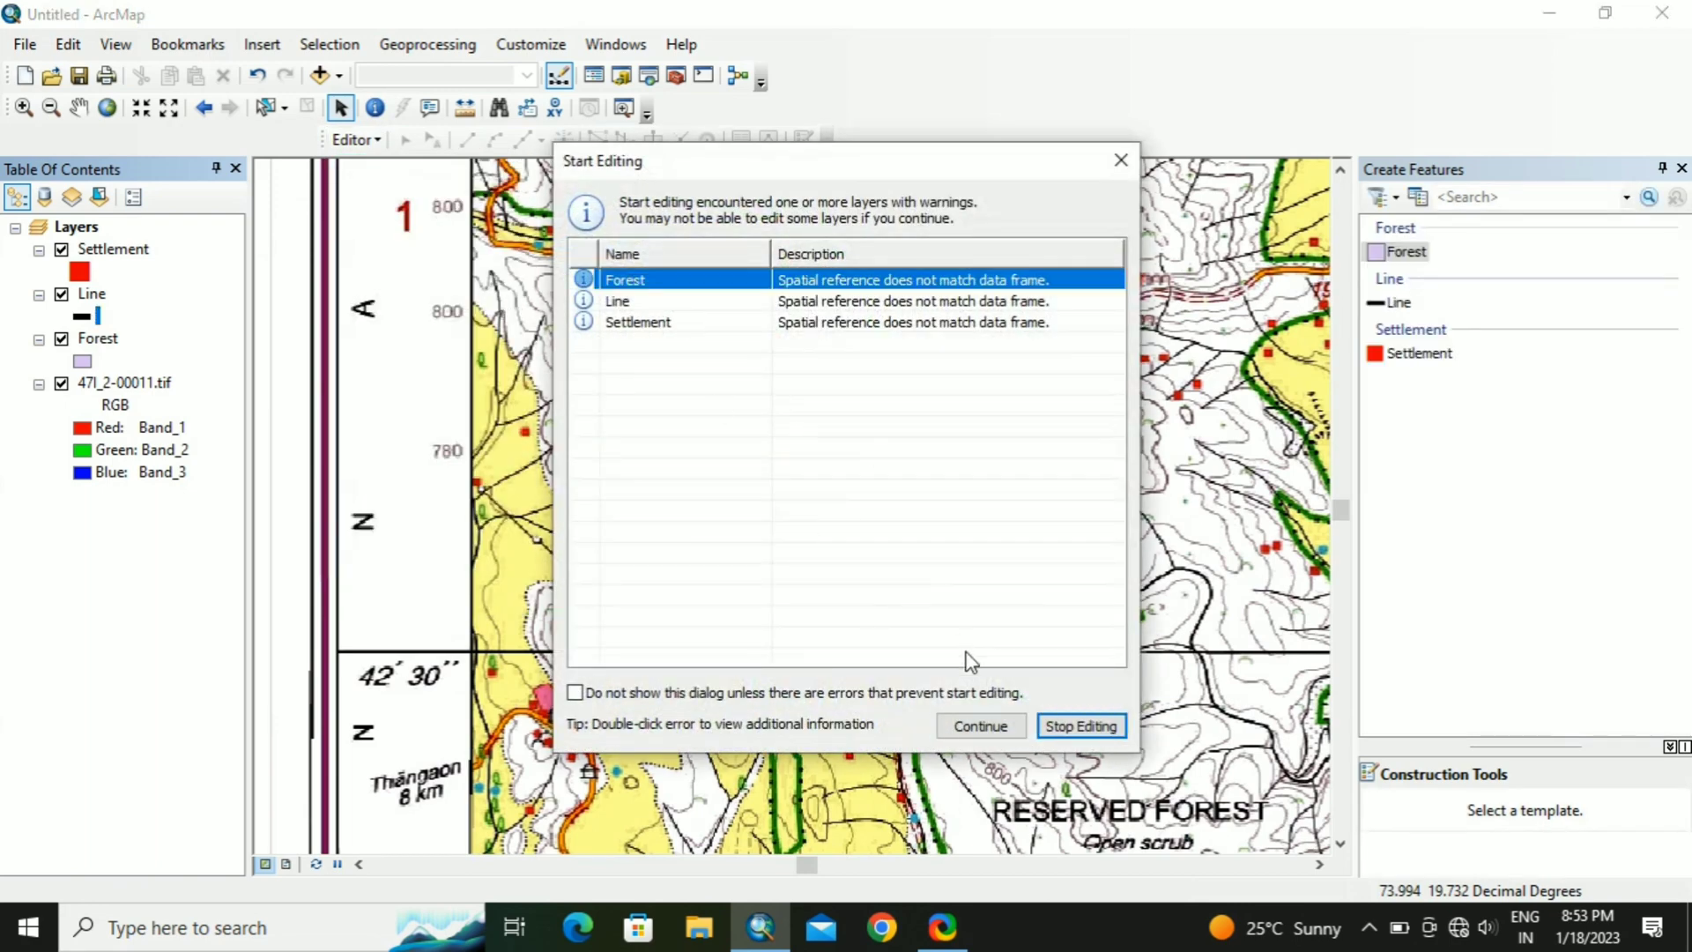
click(980, 726)
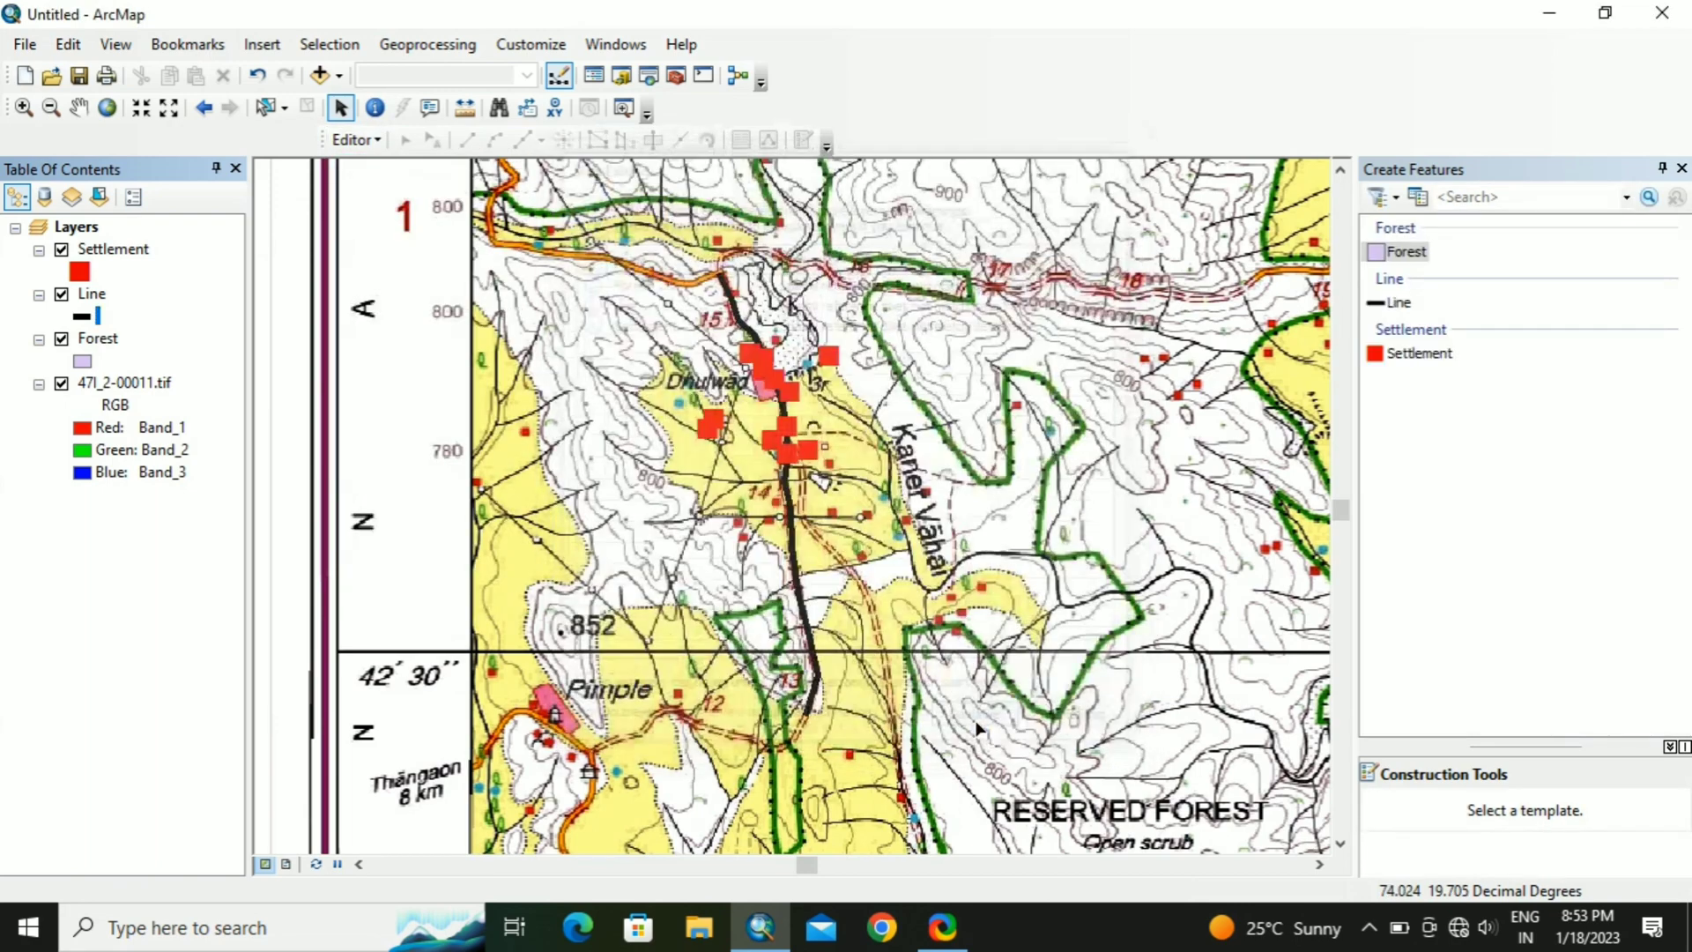
click(1411, 253)
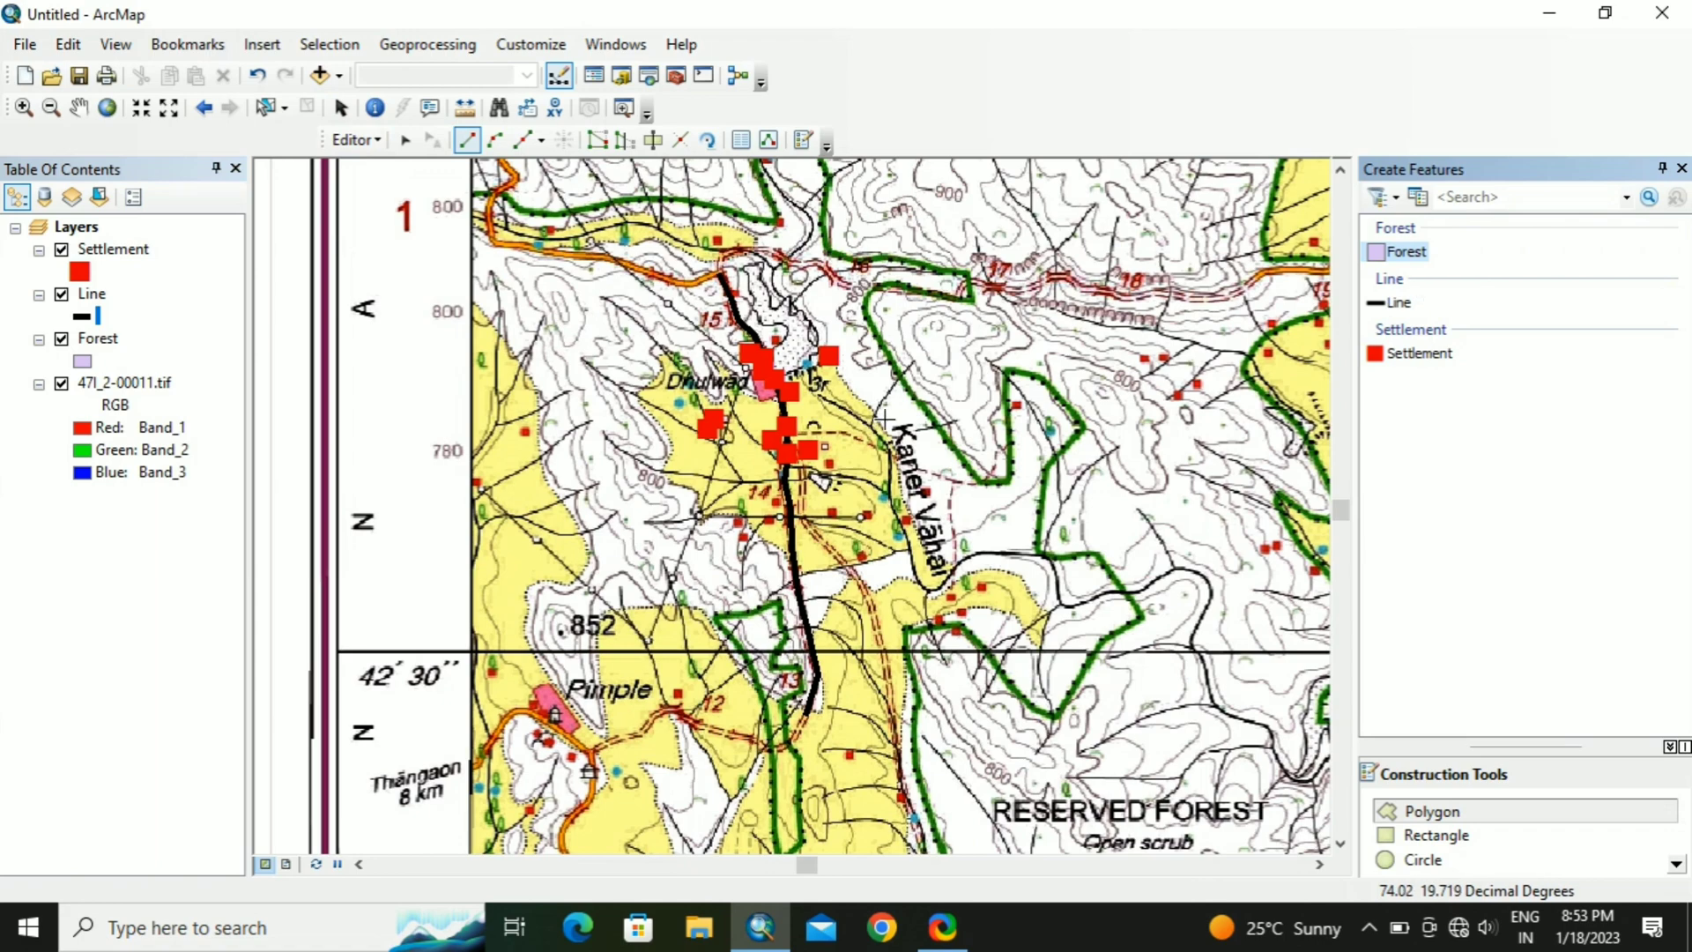
Step: Begin a Forest polygon at the northern tip of the 946 R F hill and trace its eastern boundary south to the purple boundary line
scroll(977, 310, up, 1)
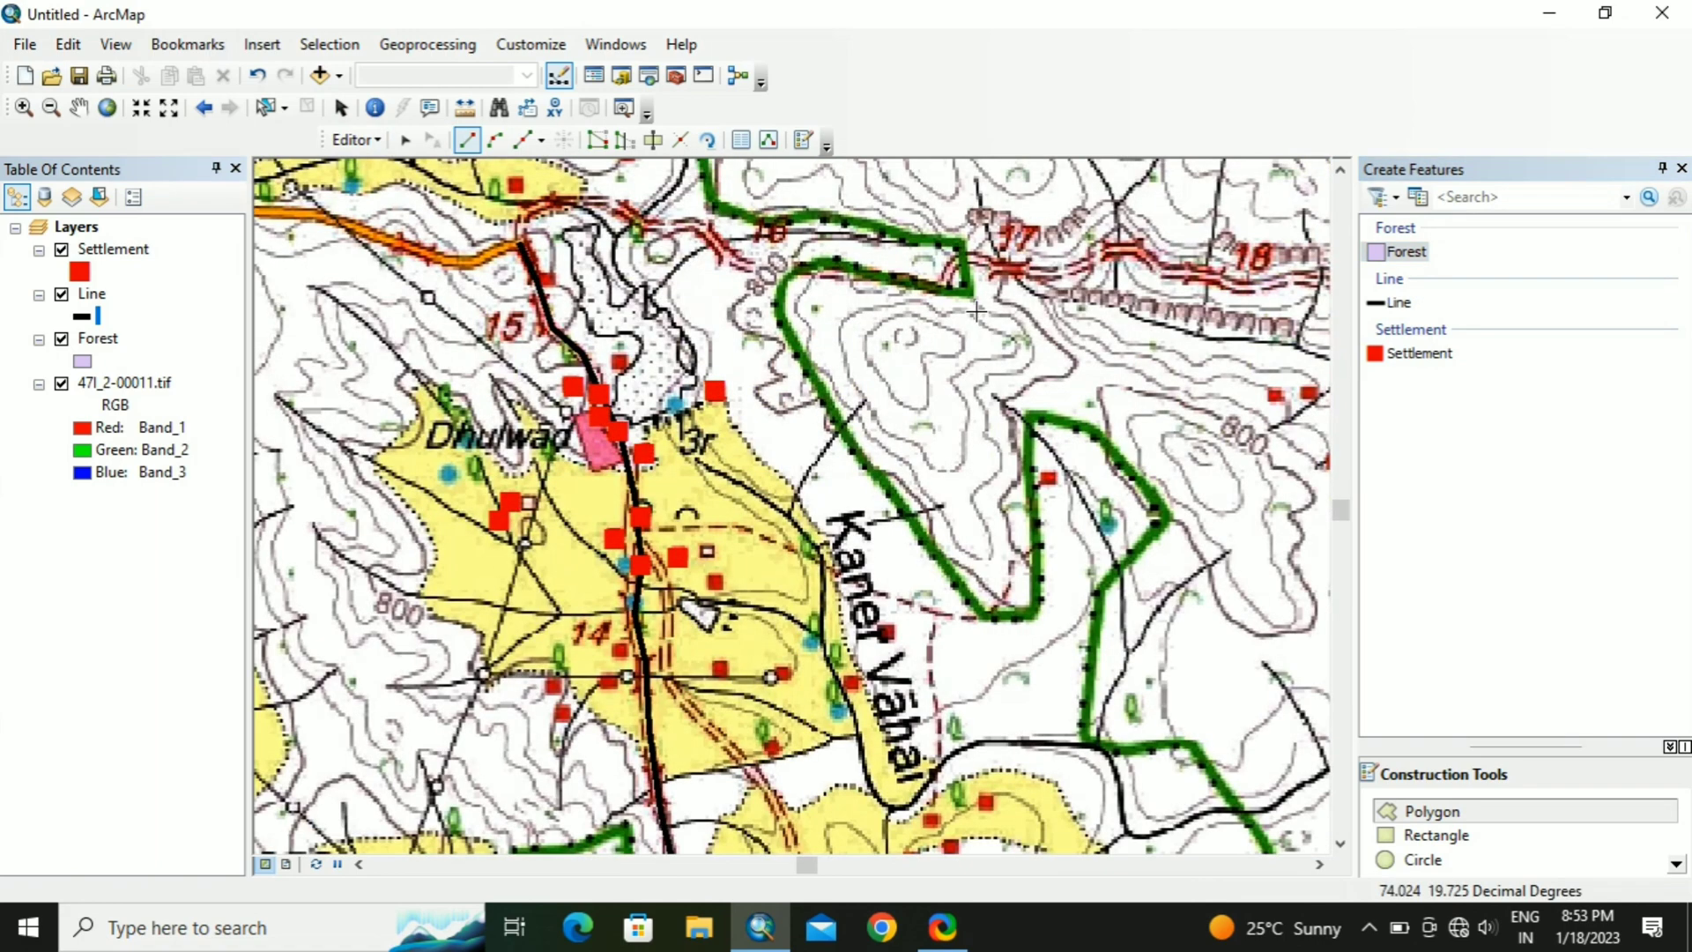
scroll(976, 310, down, 4)
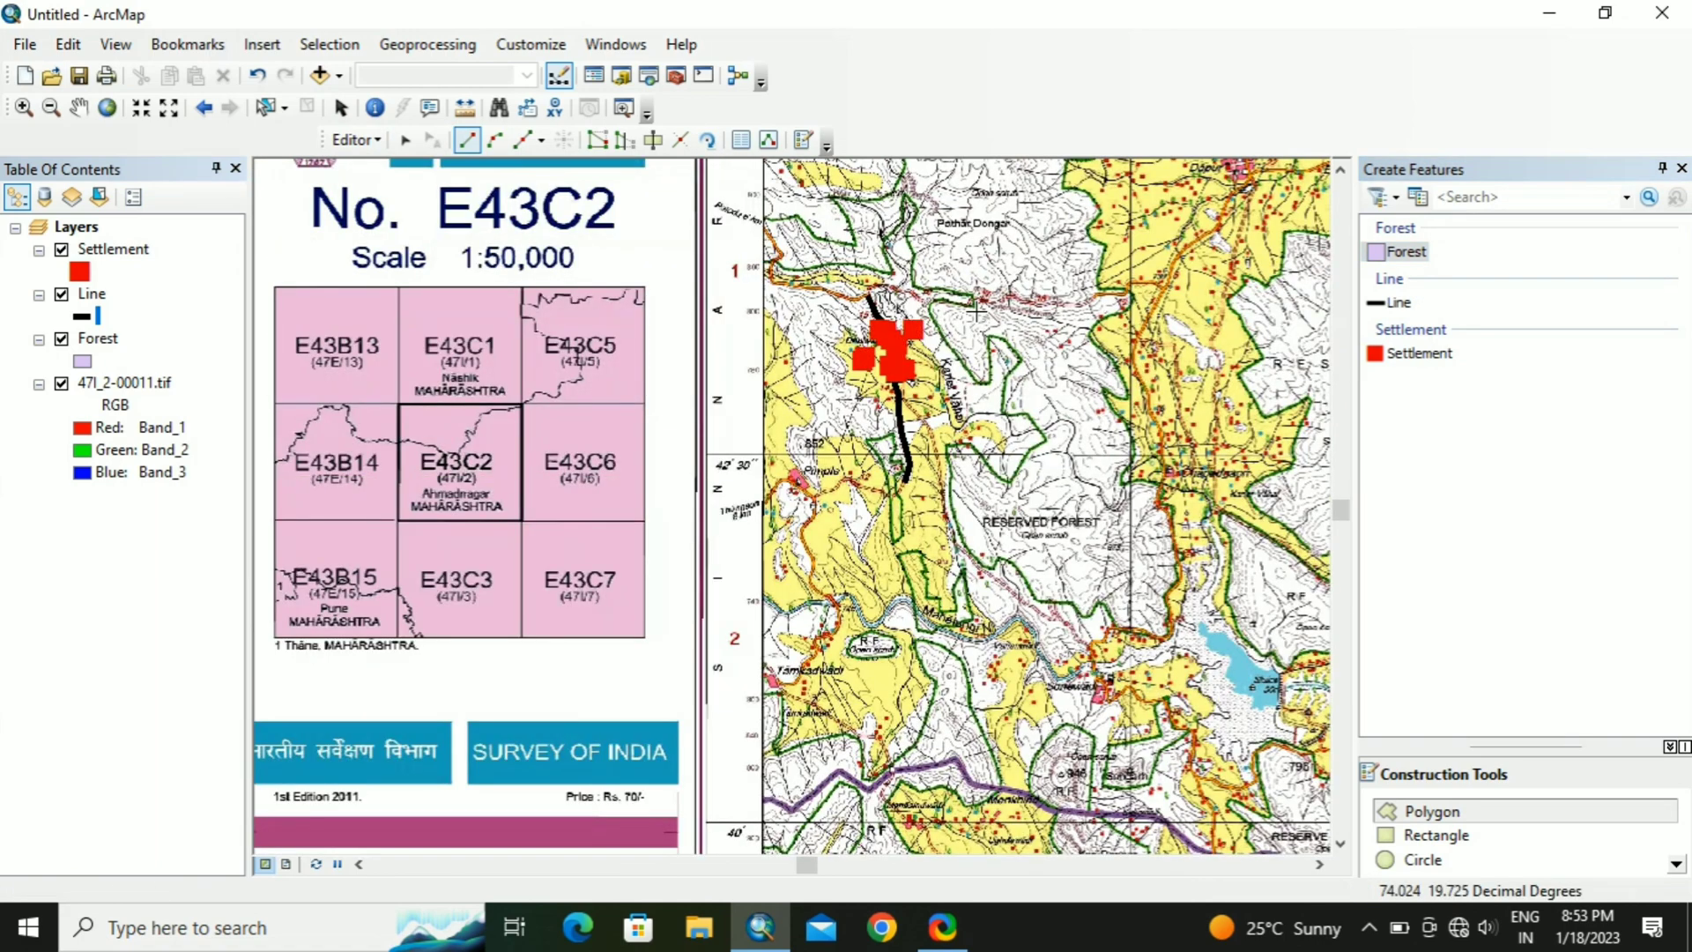
scroll(976, 310, down, 1)
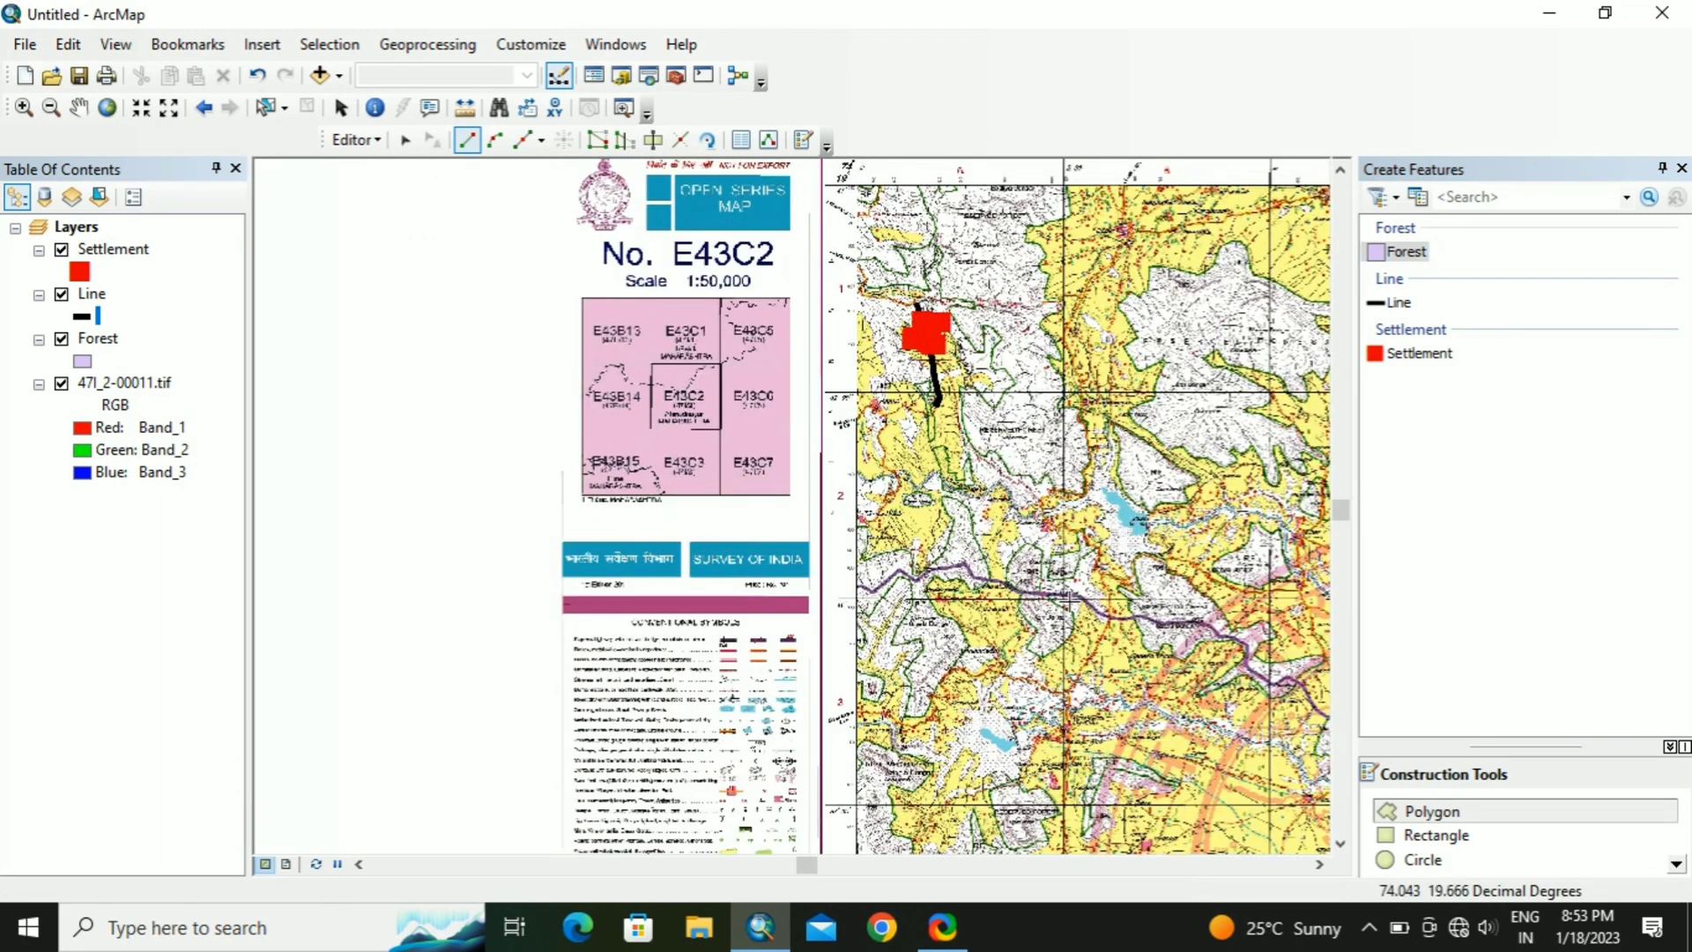
scroll(1070, 586, up, 3)
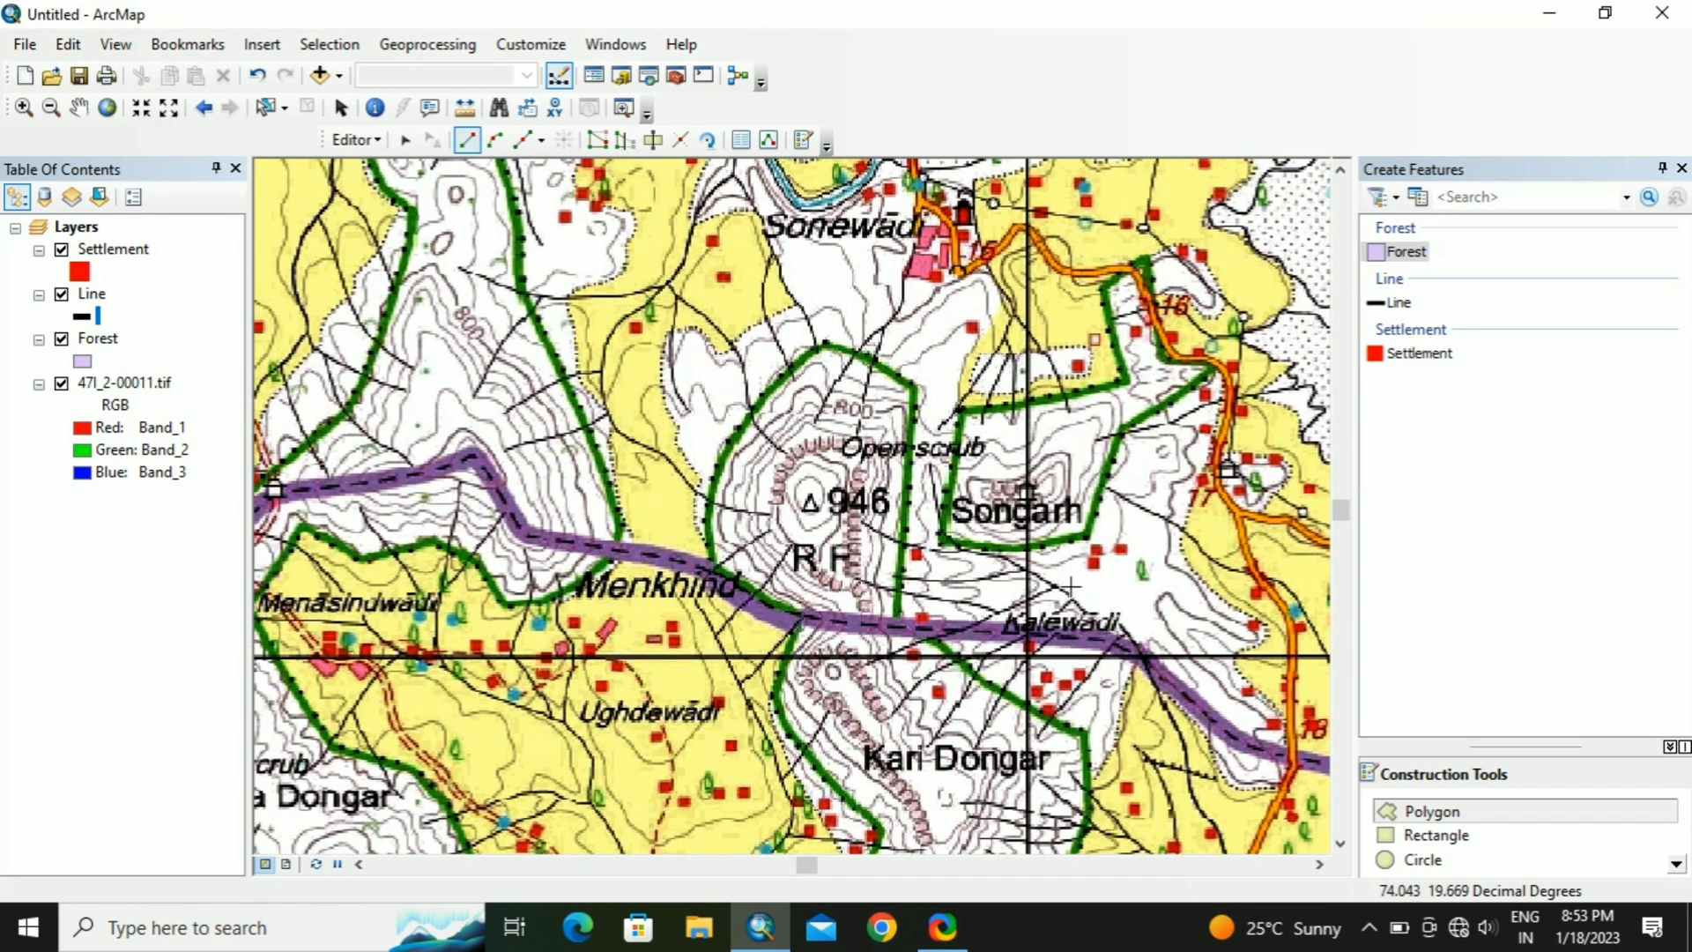
click(827, 342)
click(870, 361)
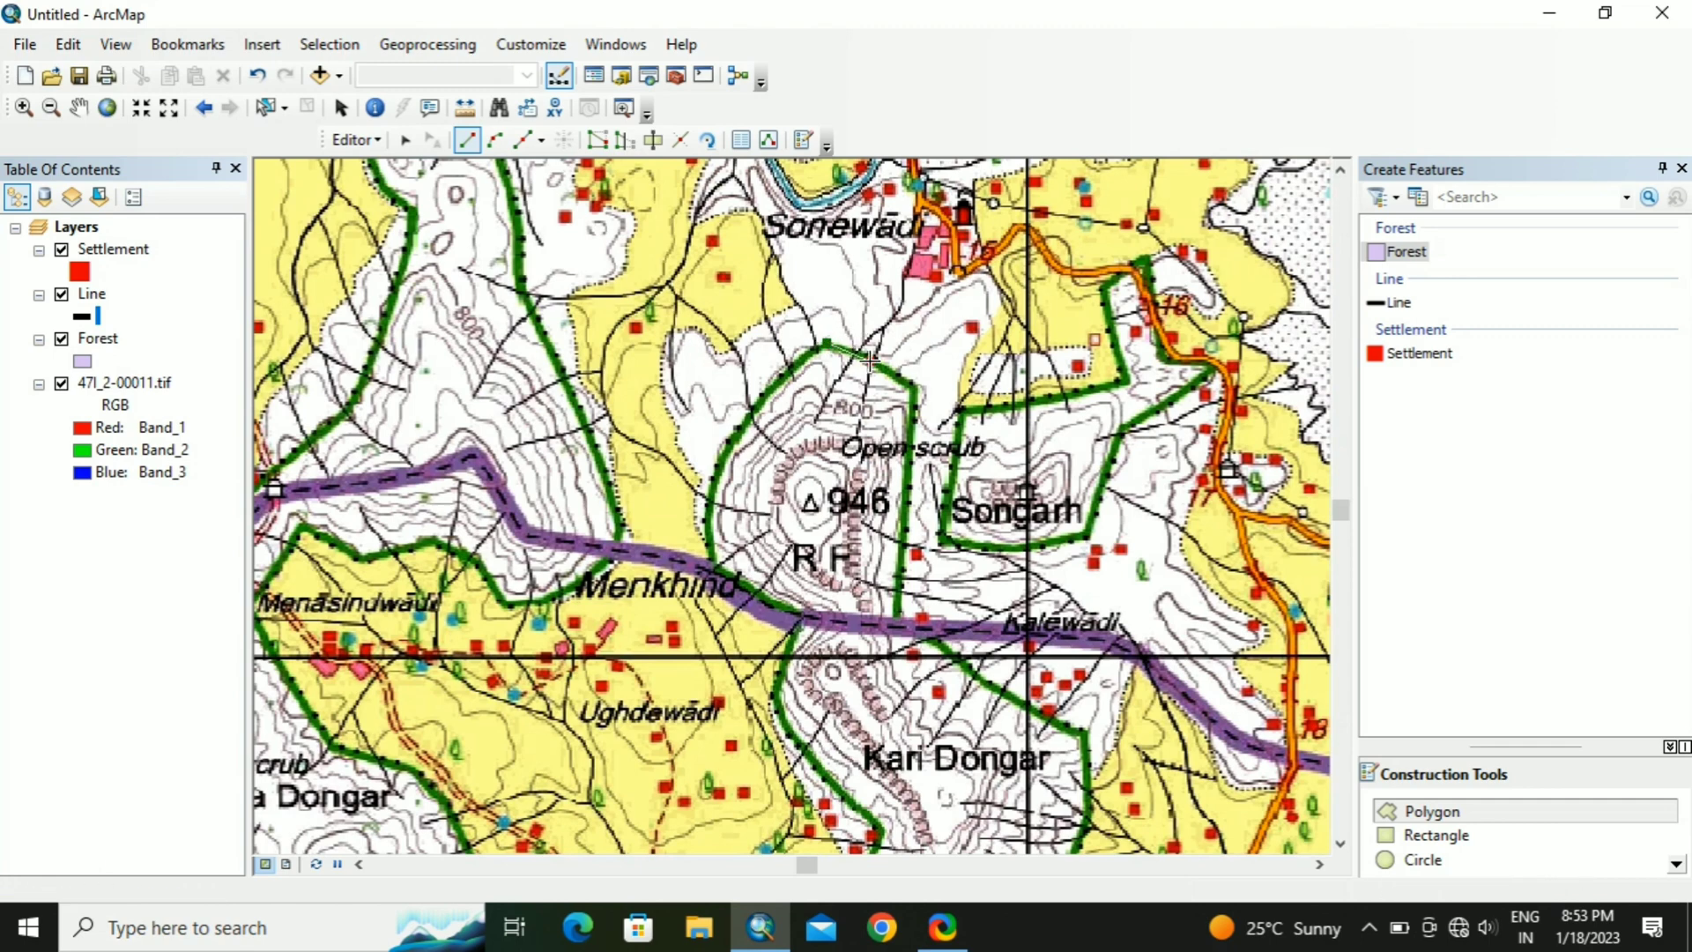
click(911, 383)
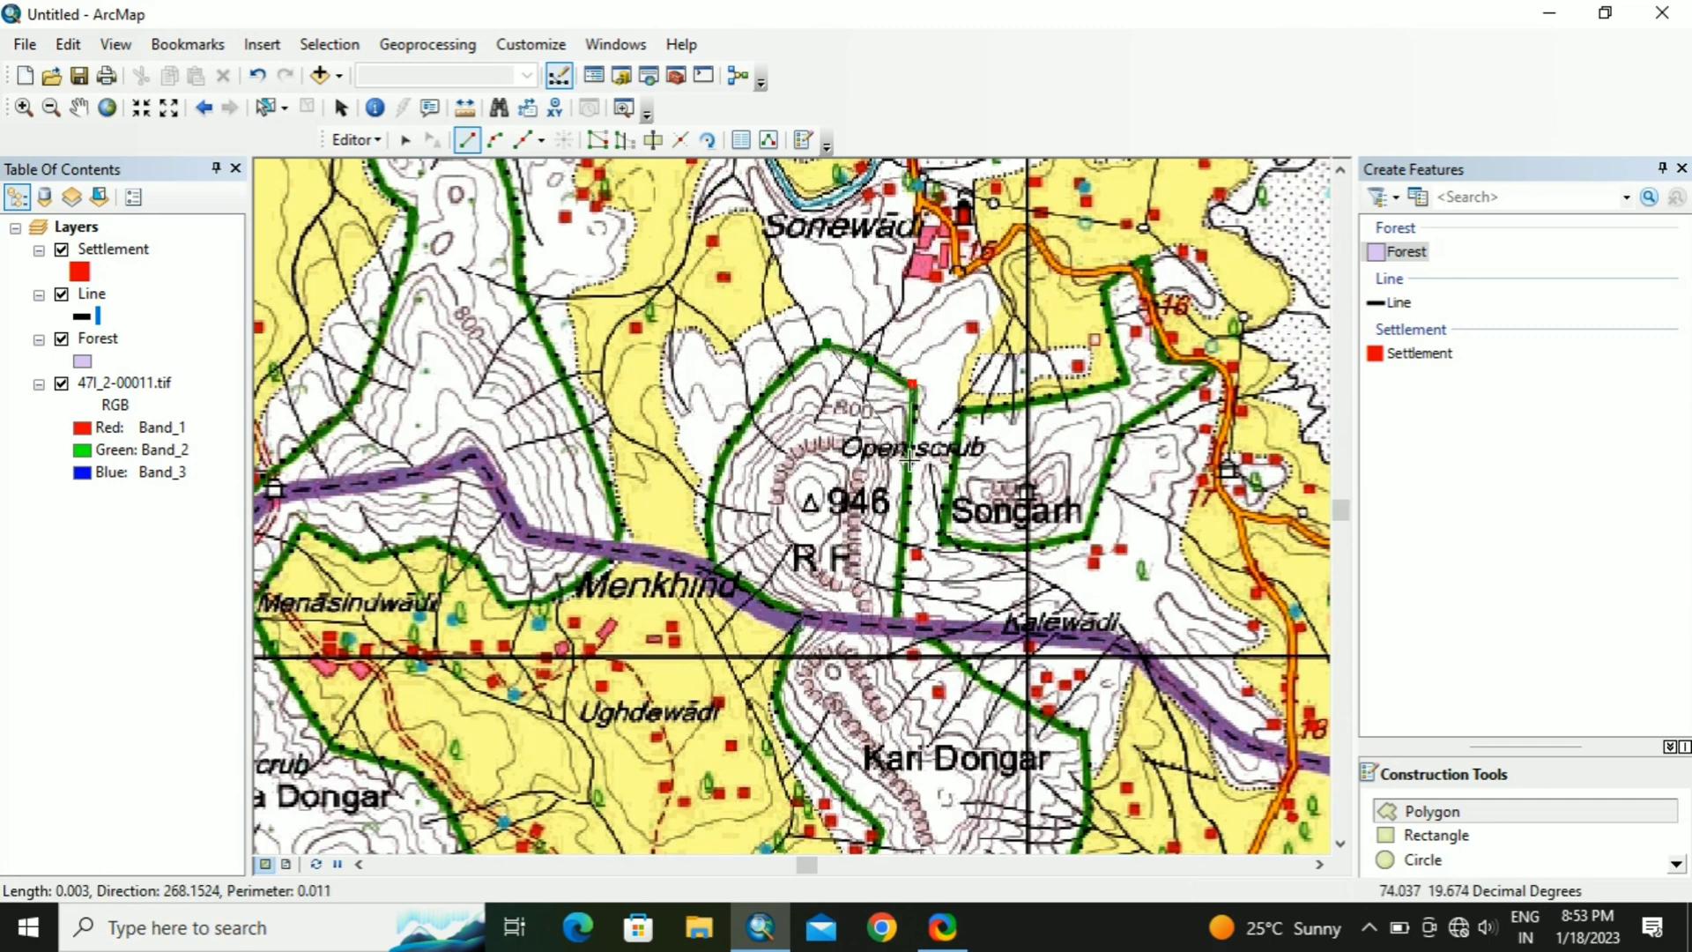
click(908, 461)
click(902, 545)
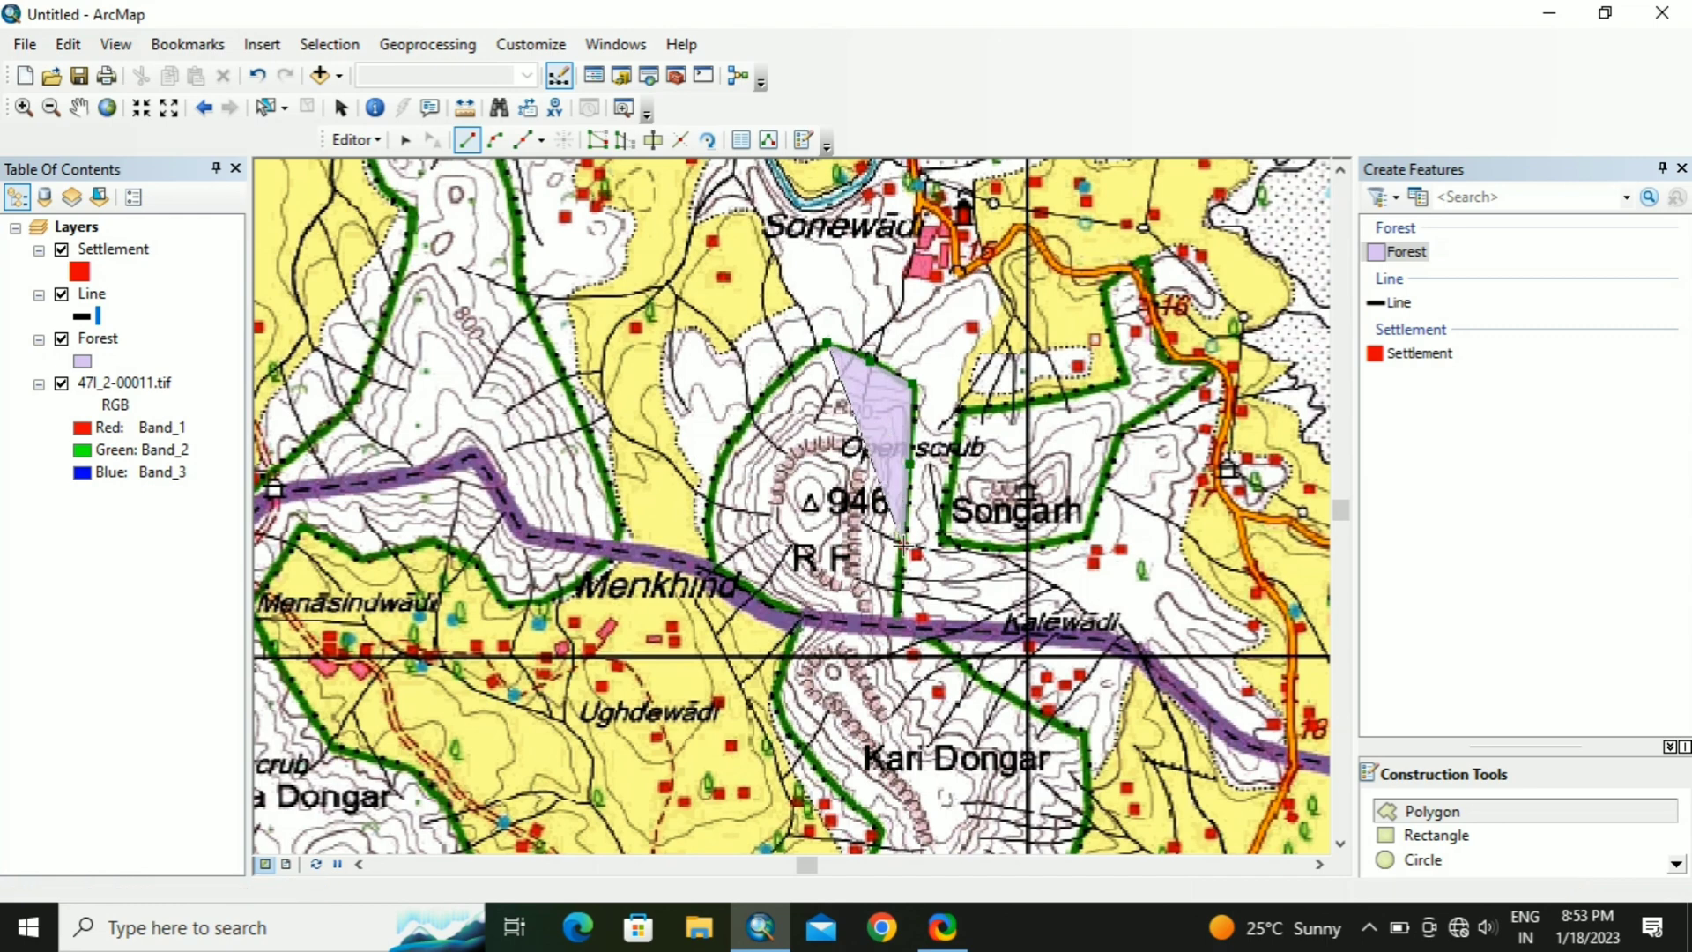
click(896, 614)
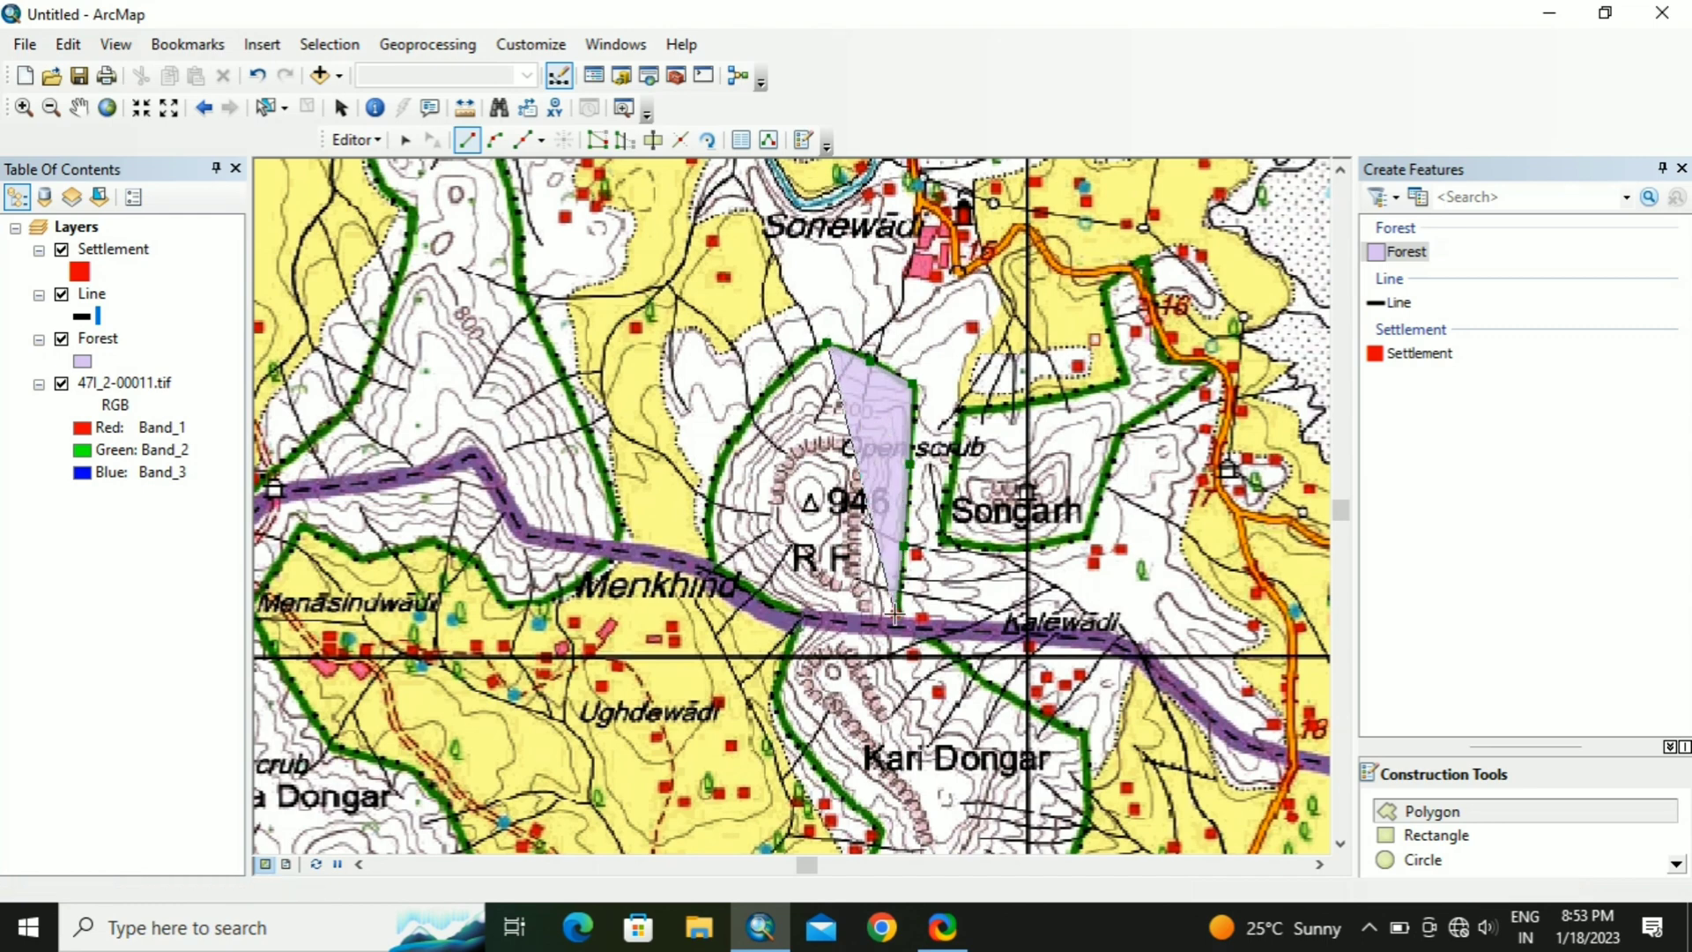
Step: Continue the Forest polygon along Kari Dongar's eastern boundary down to its southern tip
click(943, 646)
click(991, 687)
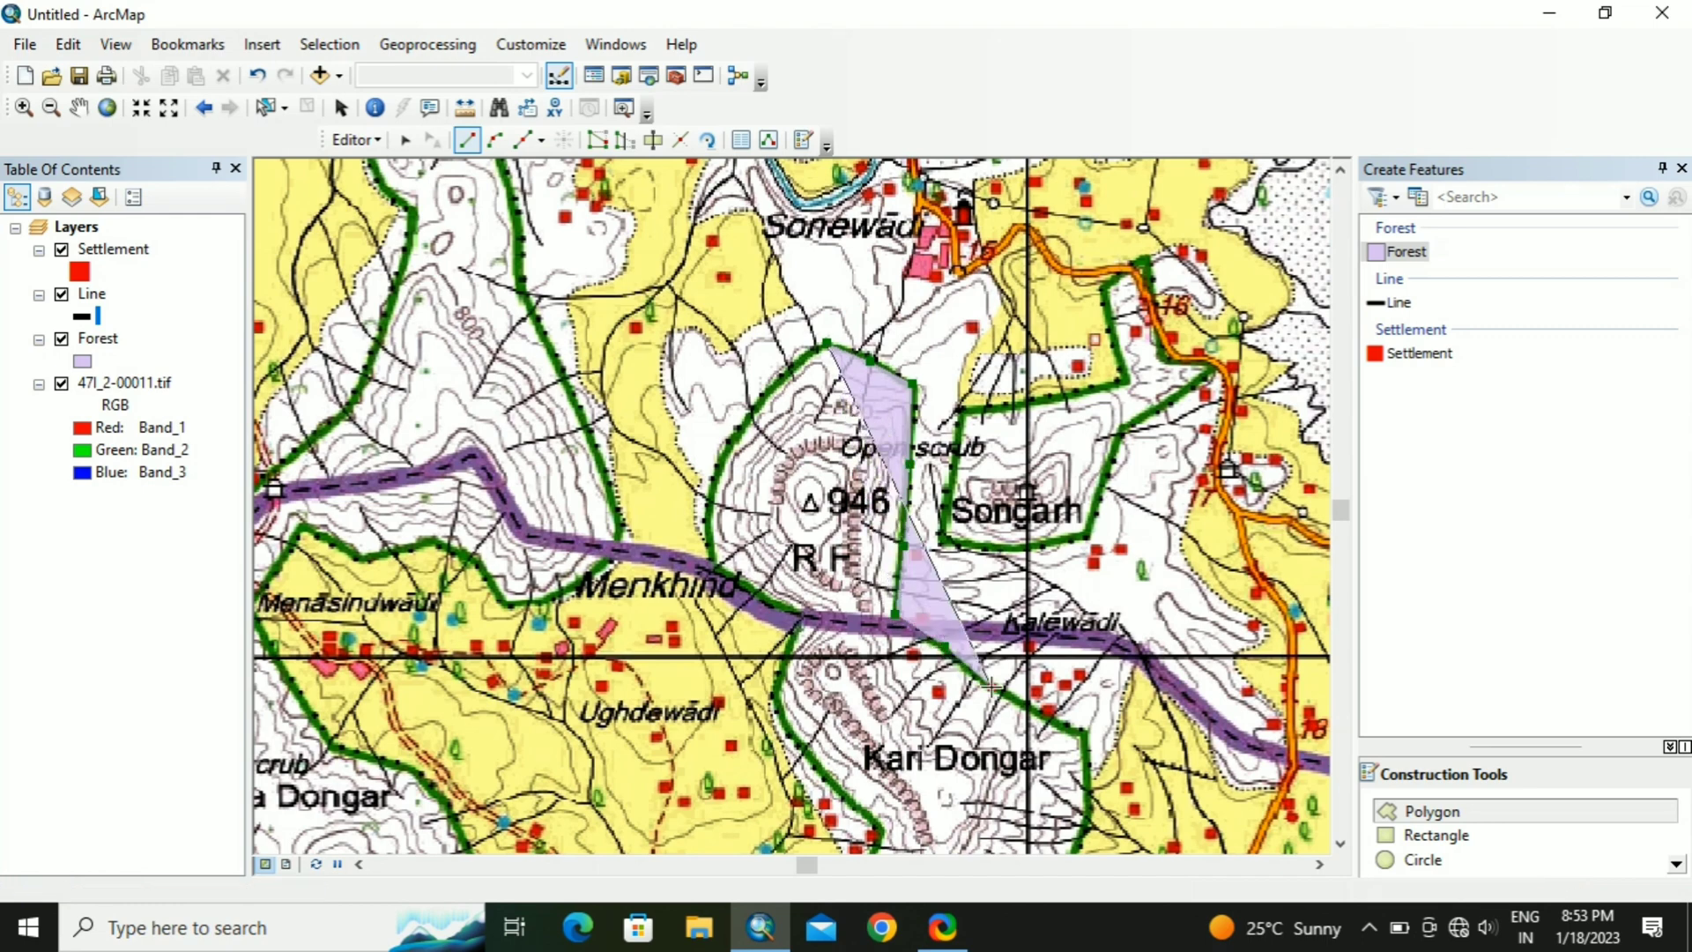
click(1083, 732)
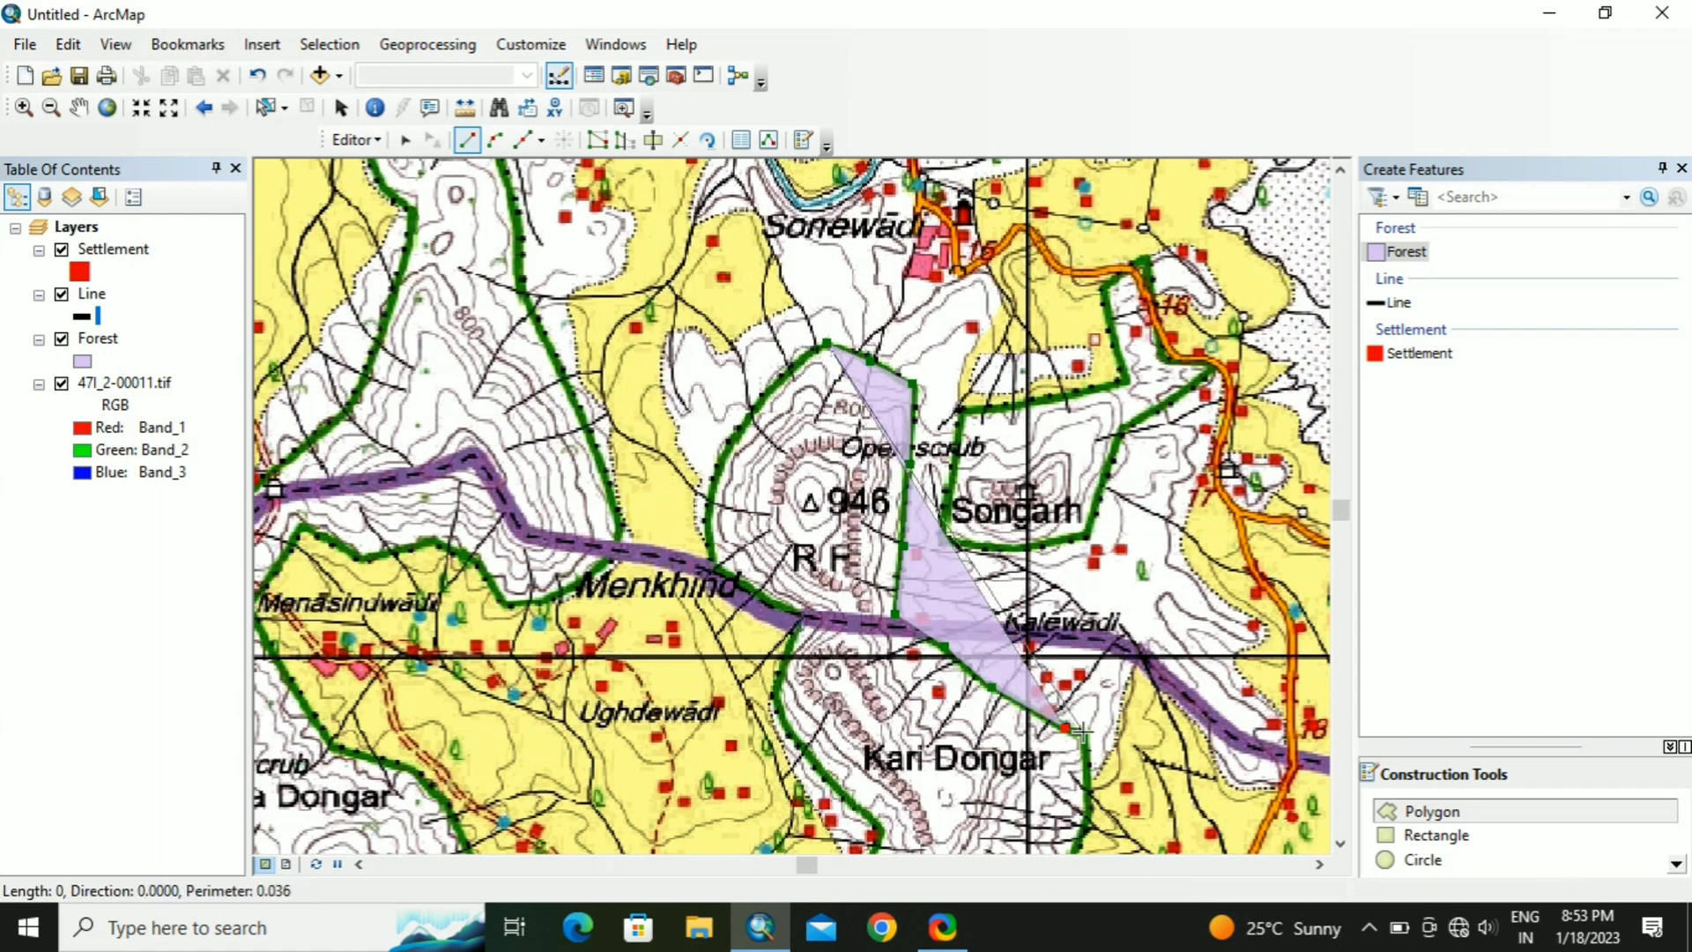
click(1087, 811)
scroll(1087, 811, up, 2)
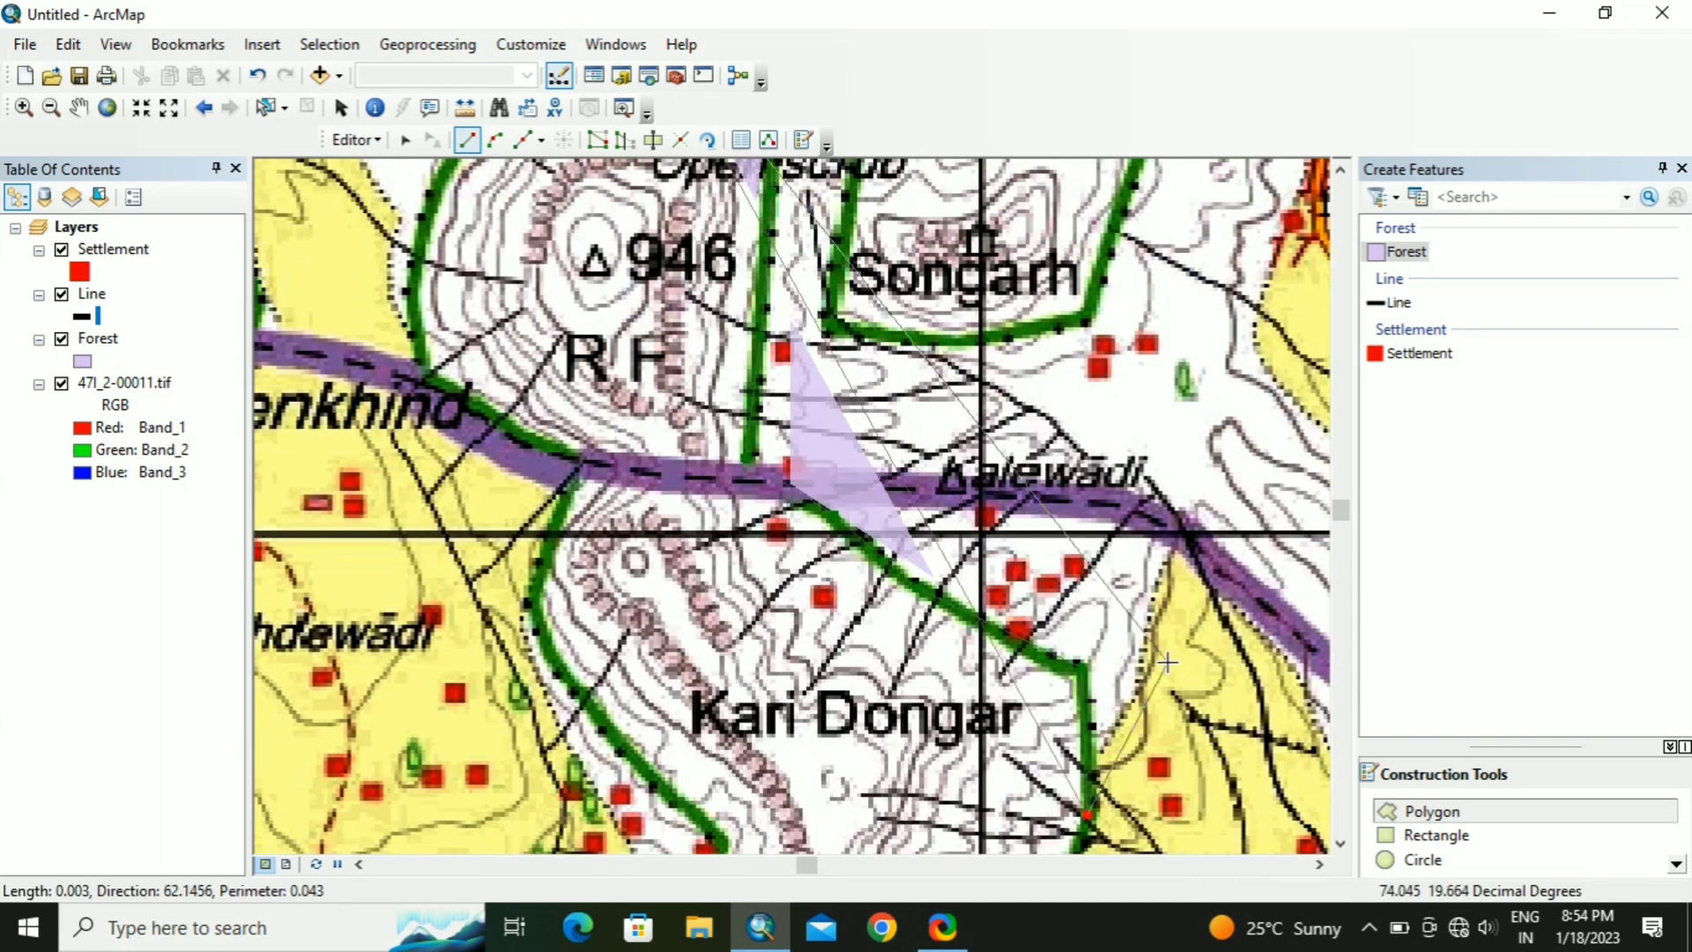
scroll(1168, 661, up, 3)
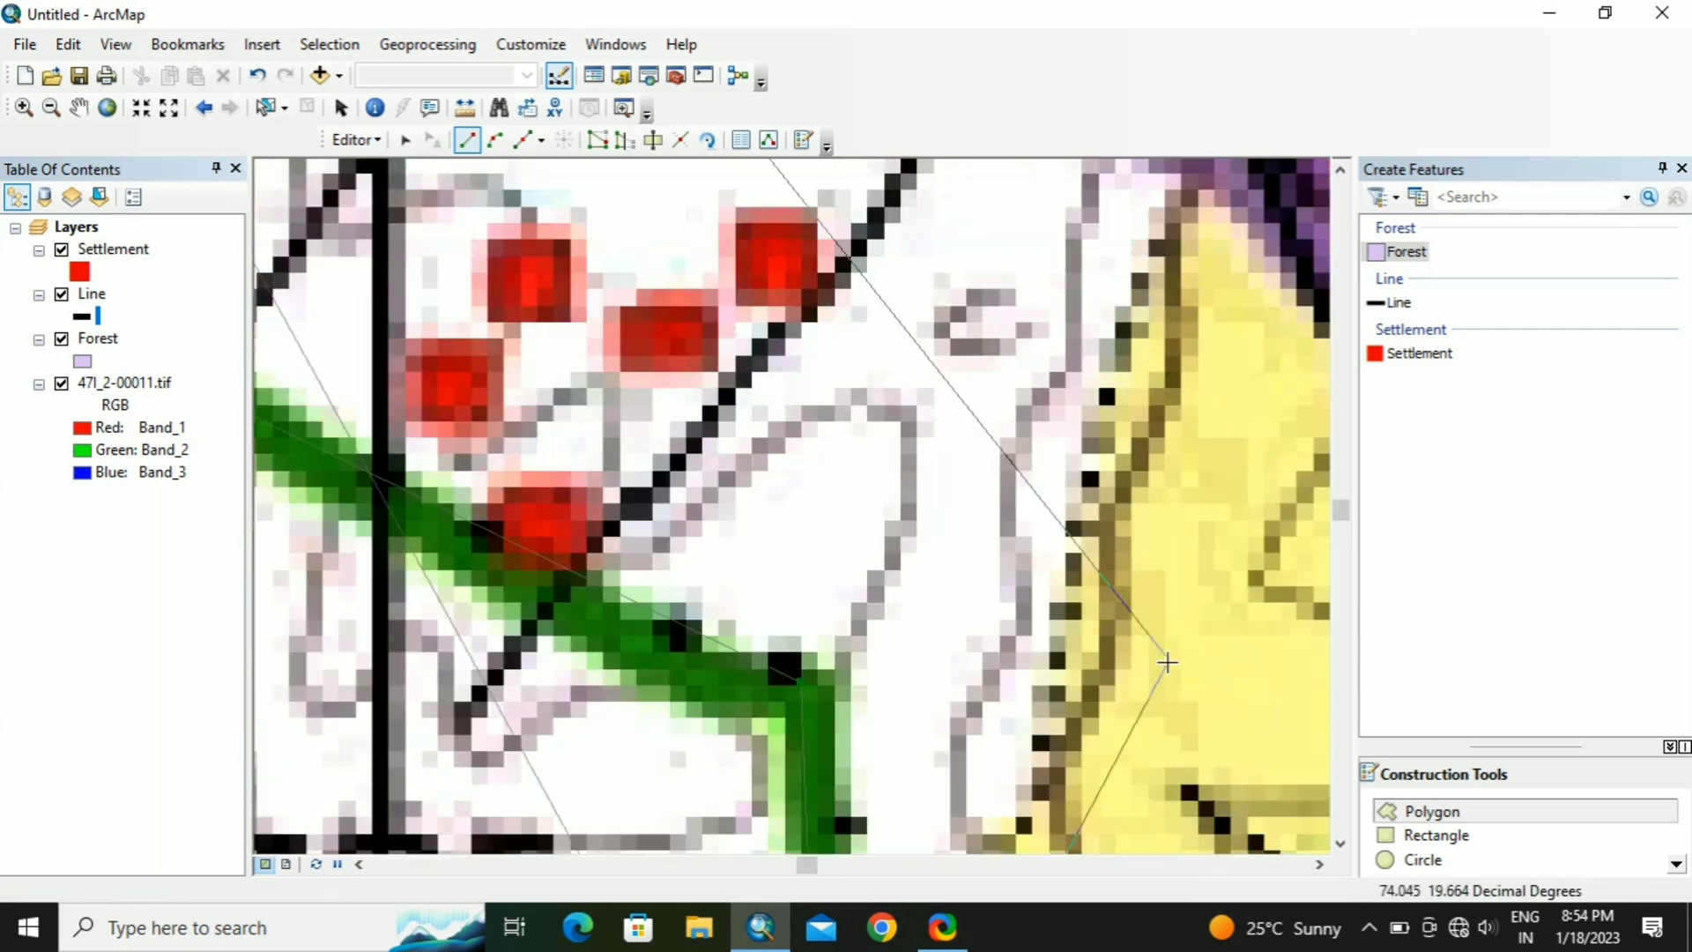
scroll(1168, 662, down, 3)
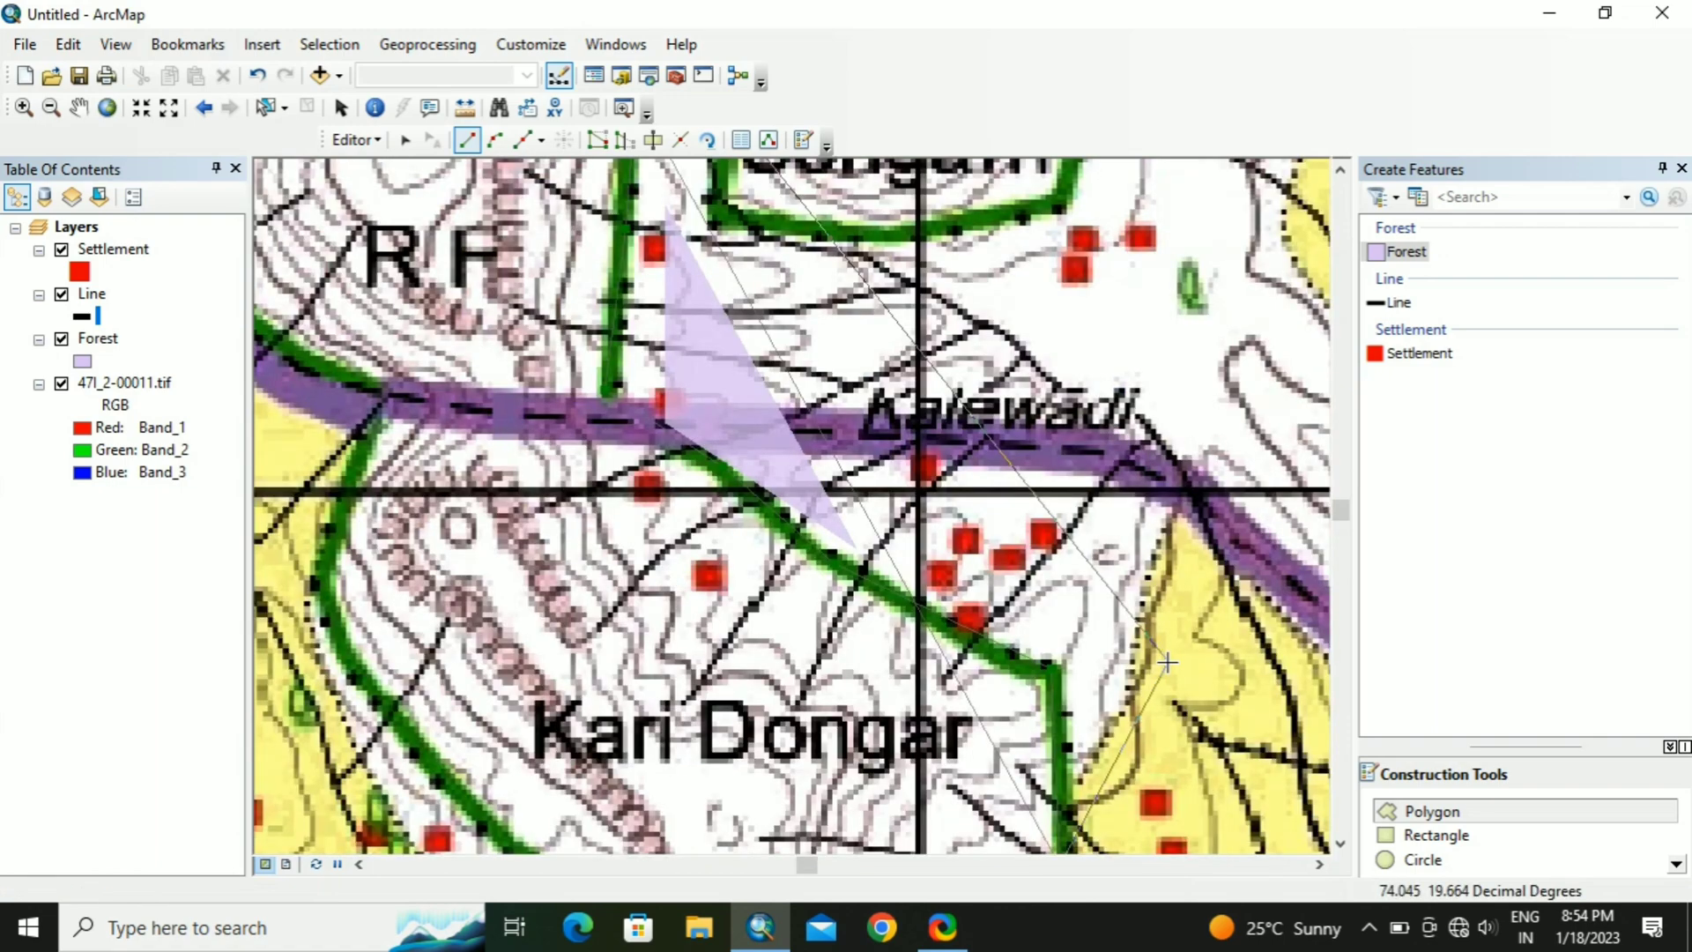
scroll(1167, 662, down, 2)
scroll(1168, 662, down, 3)
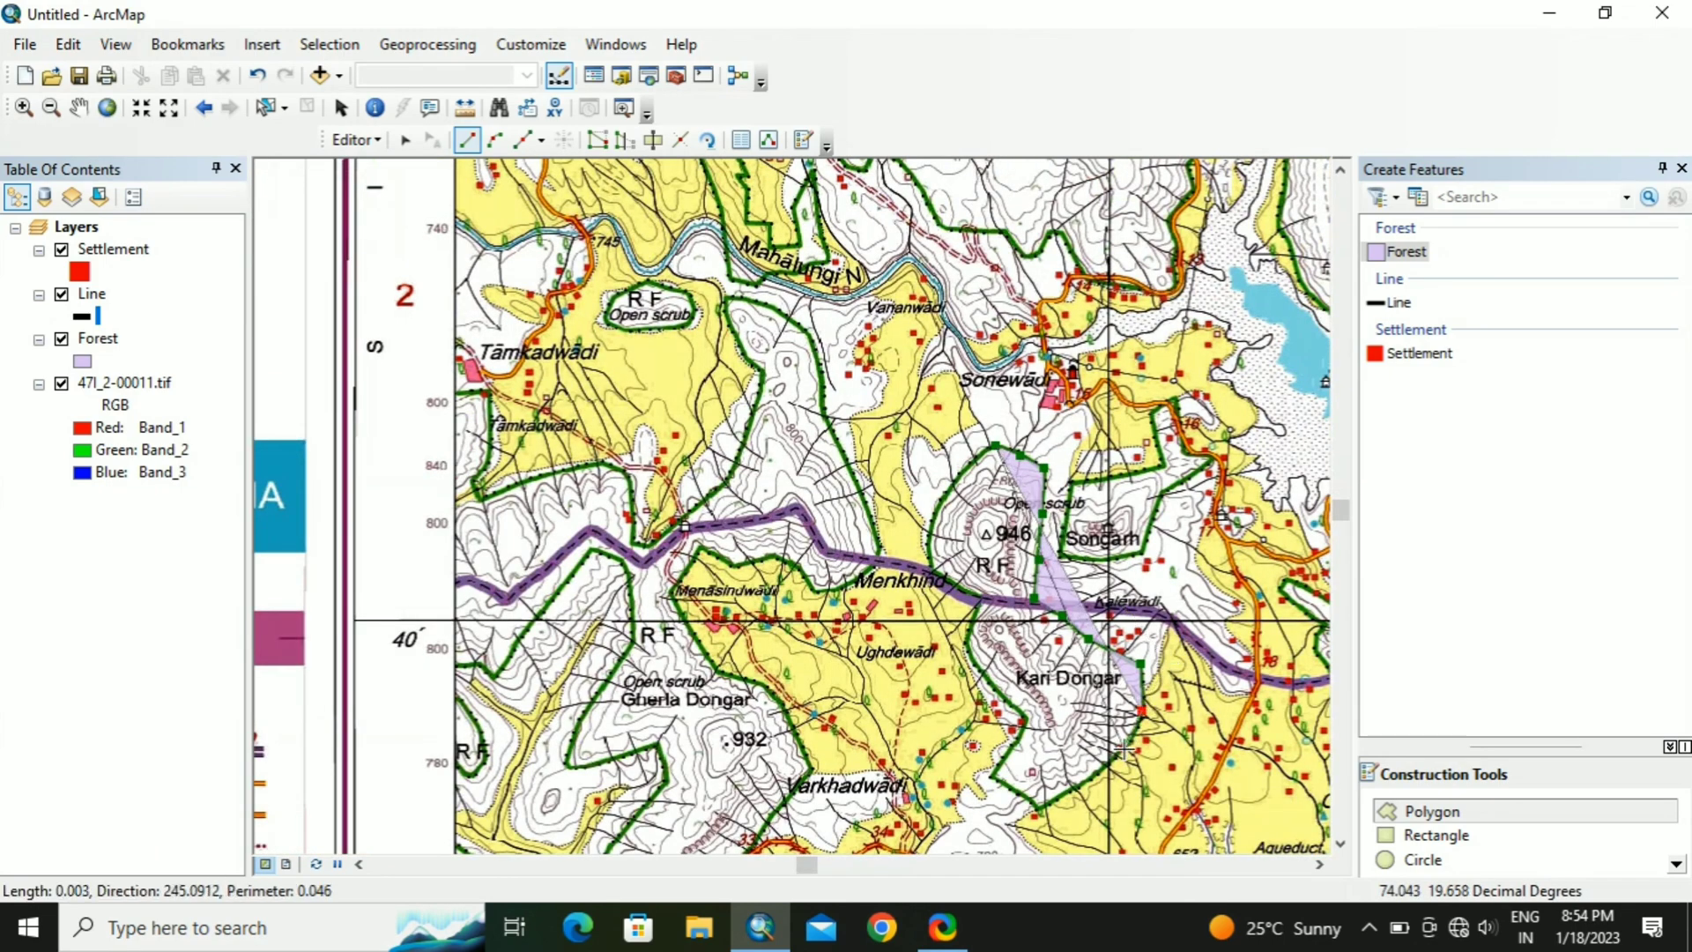
click(1126, 749)
click(1088, 781)
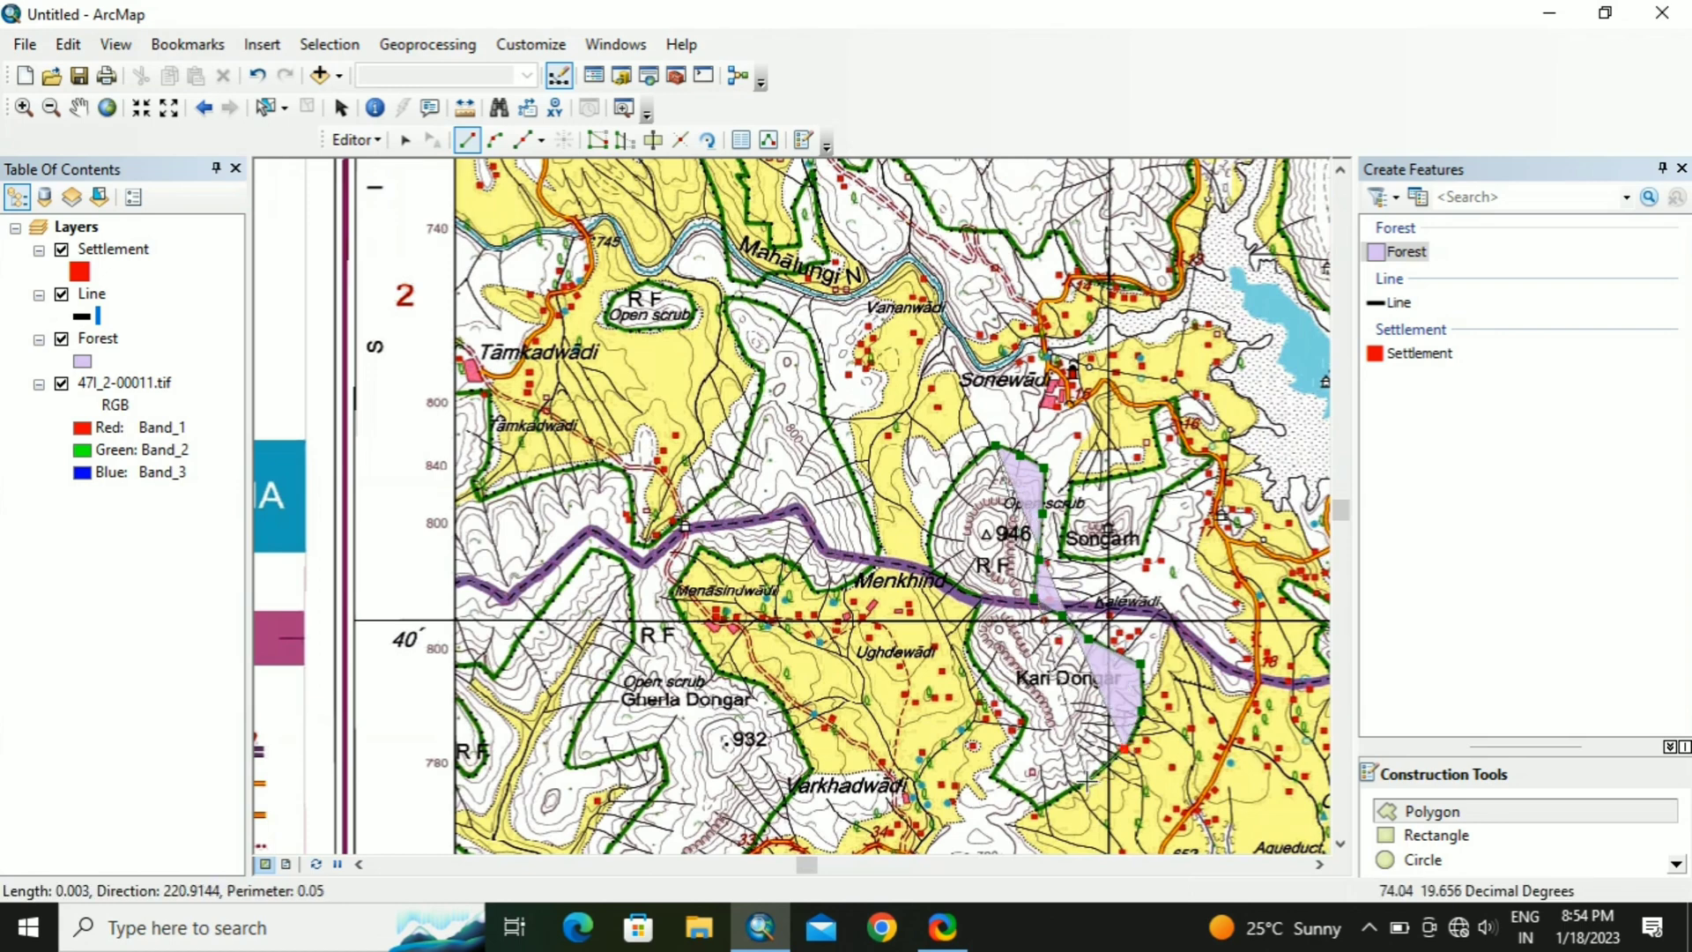
click(1038, 806)
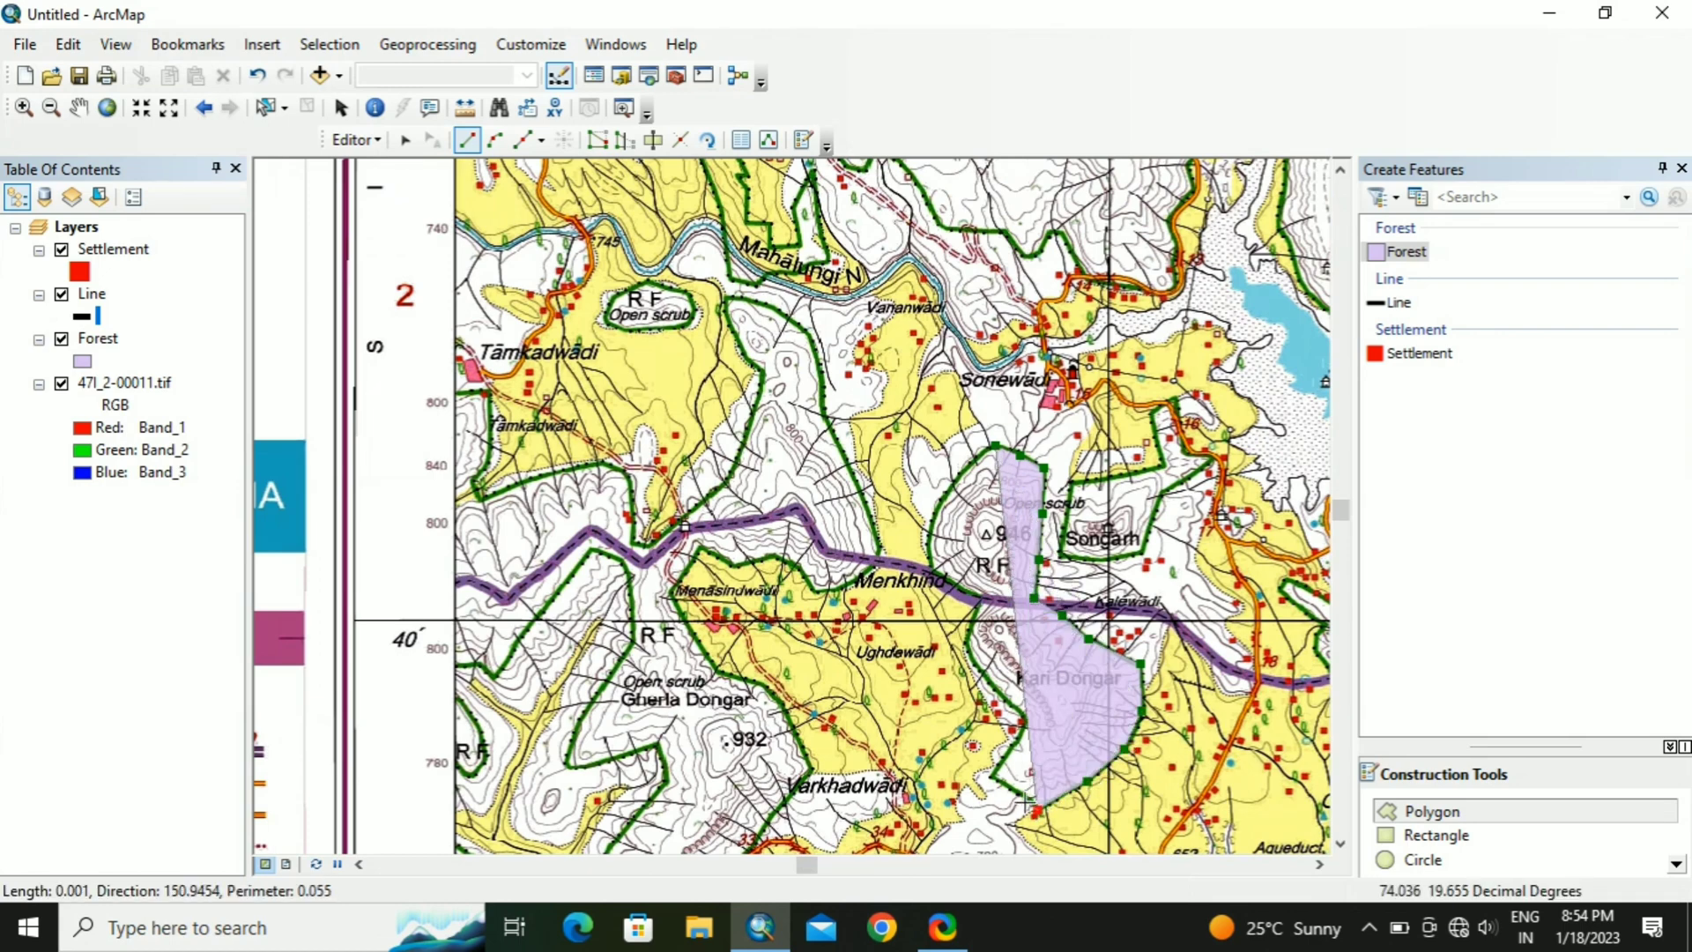
Step: Trace Kari Dongar's western forest boundary from the southern tip north to the purple boundary line
click(1019, 795)
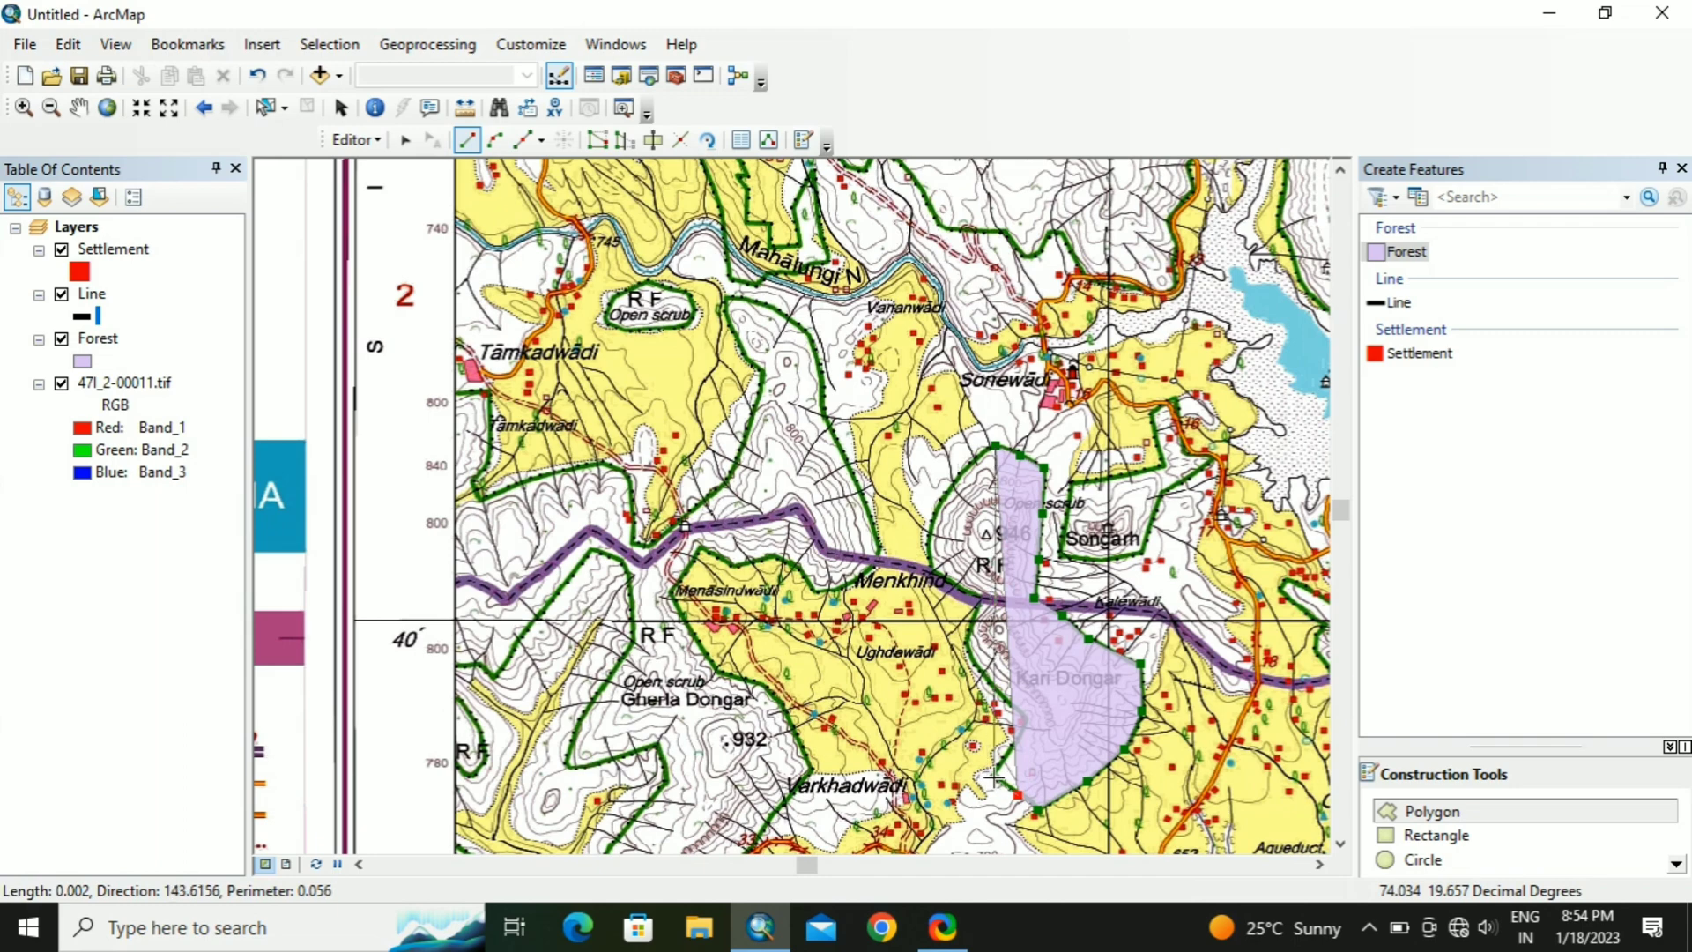
click(993, 777)
click(1016, 742)
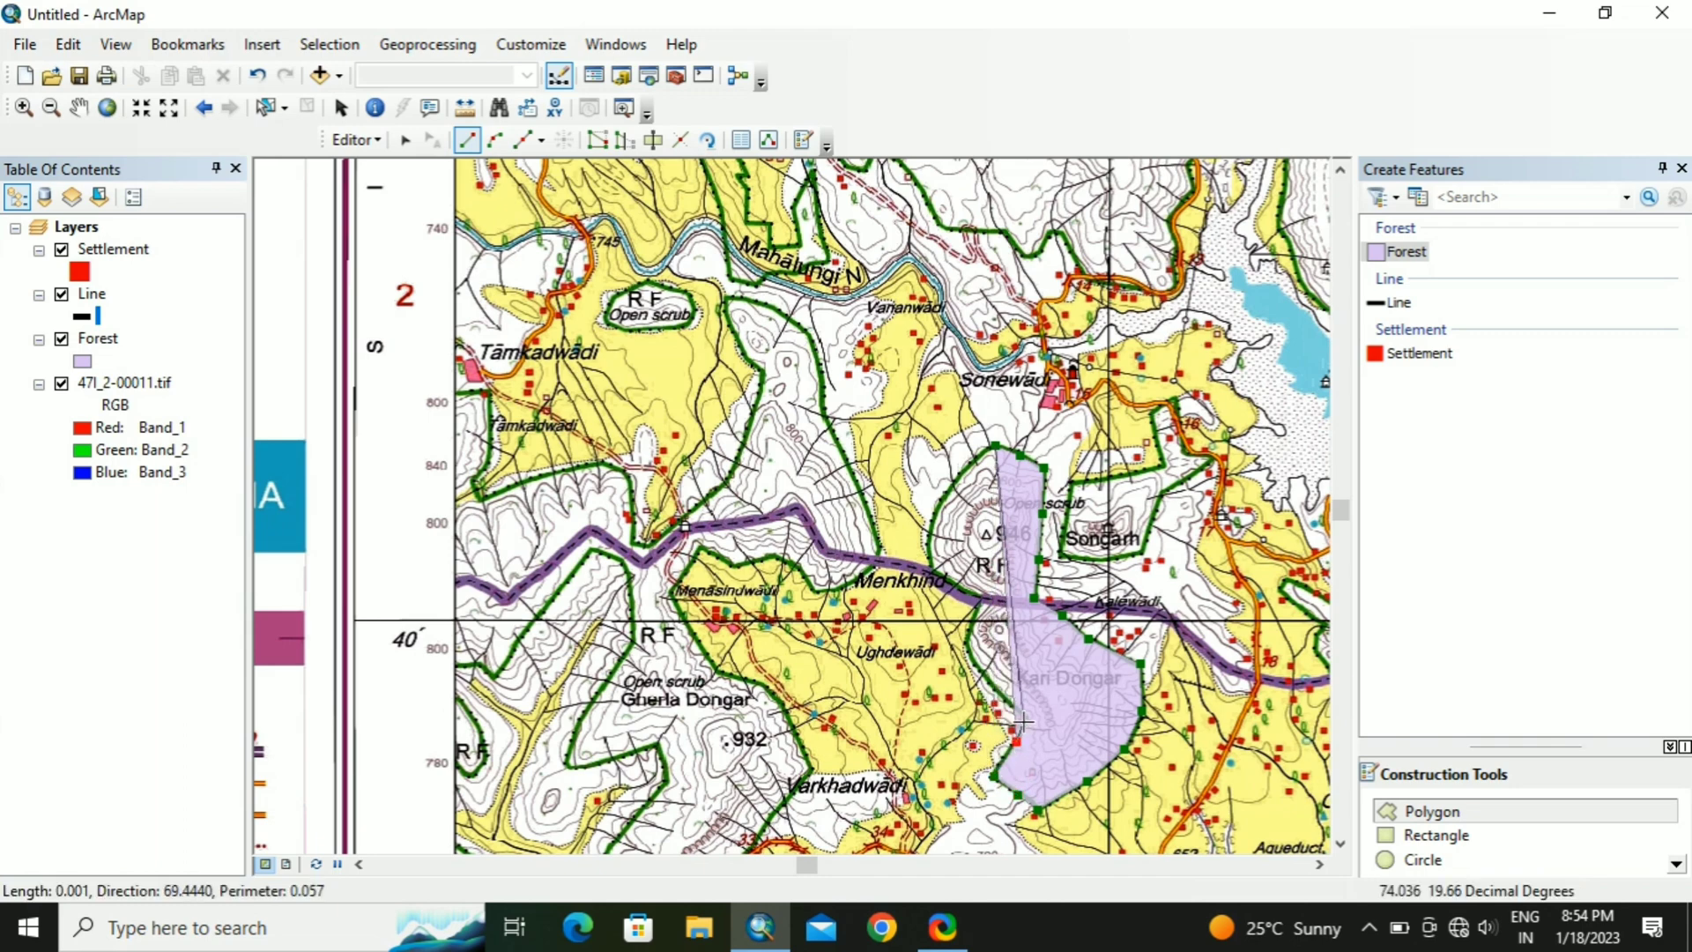
click(1022, 721)
click(1019, 708)
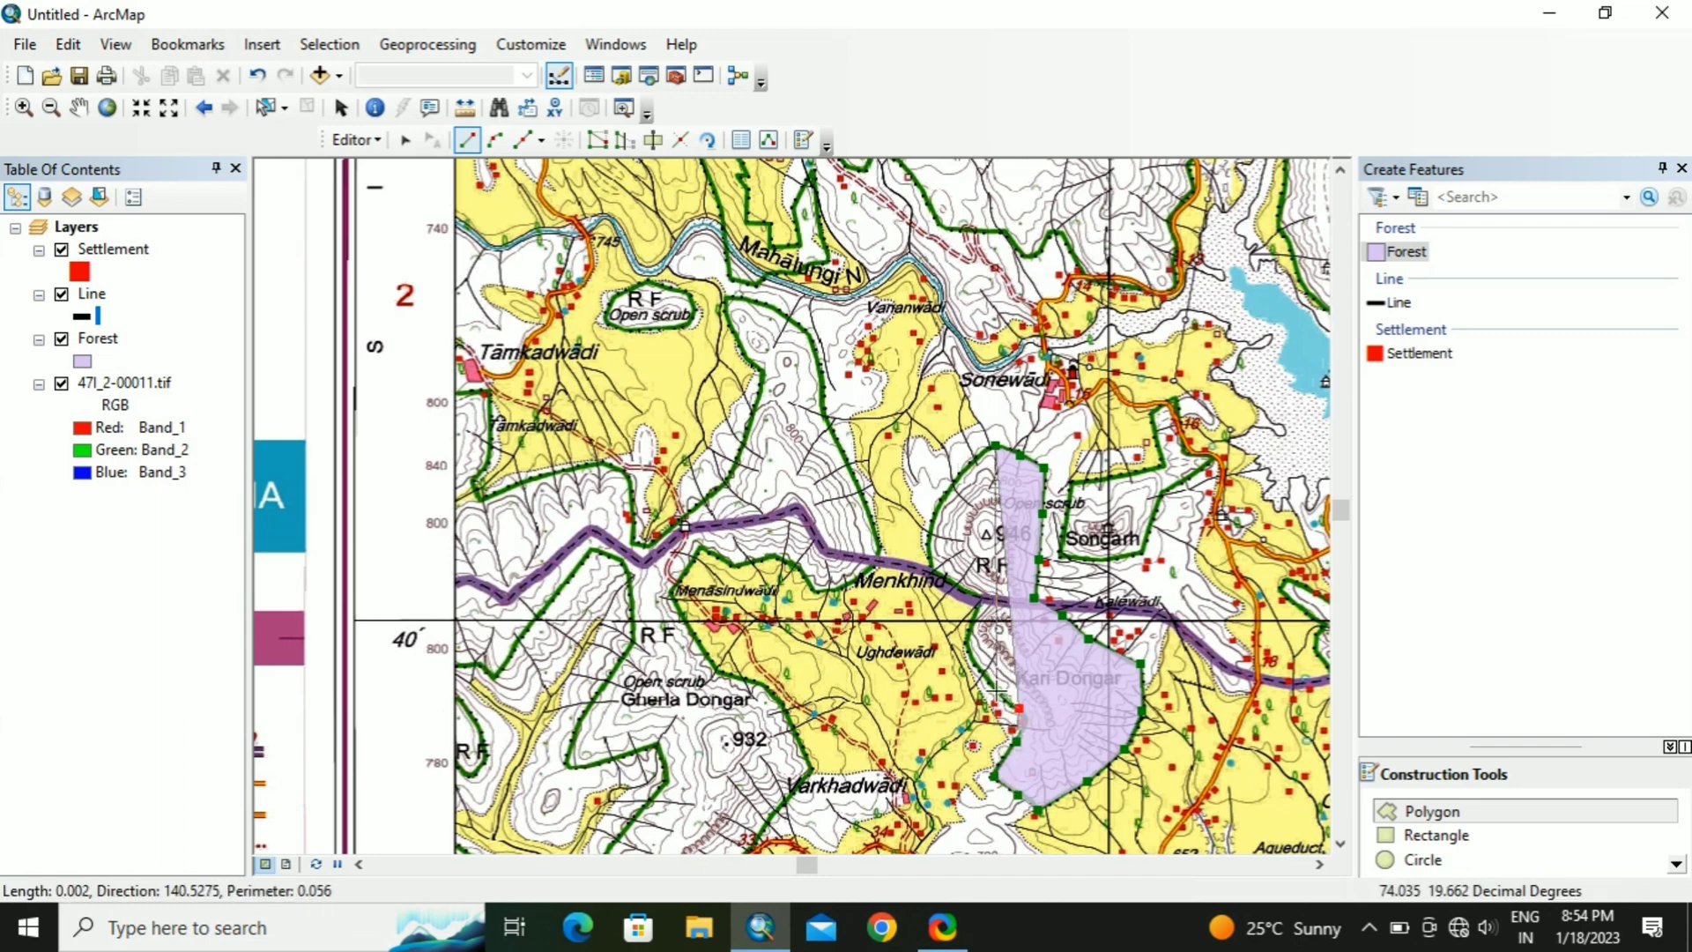
click(997, 687)
click(977, 663)
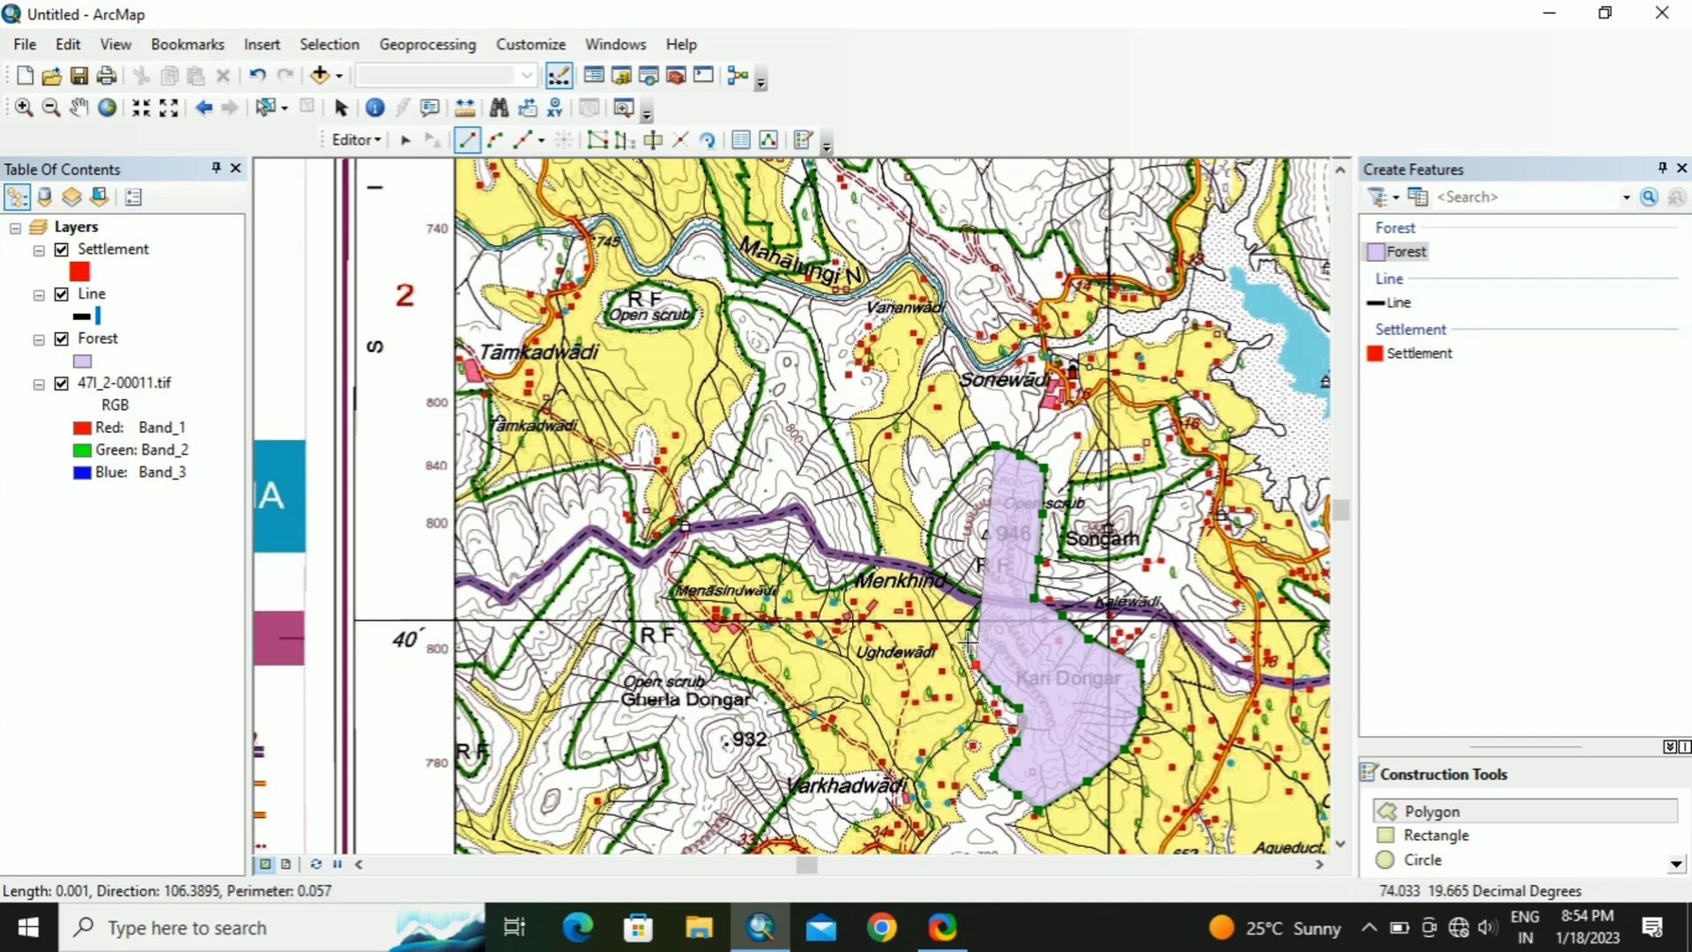
click(978, 606)
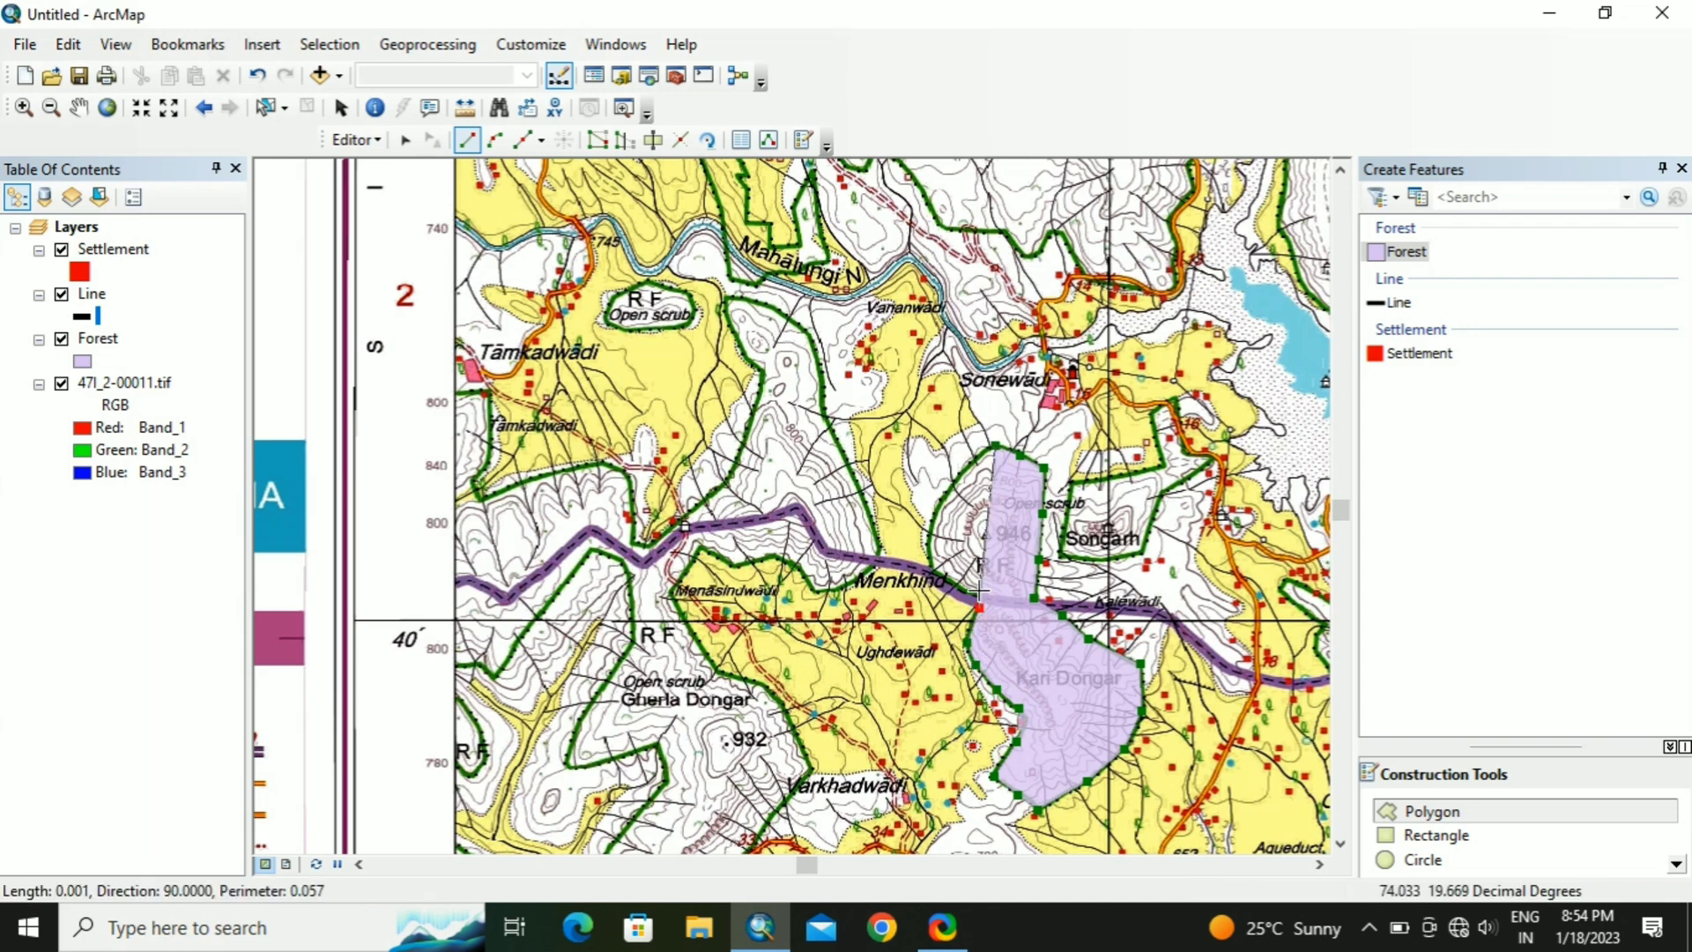
Step: Trace the western boundary of the 946 R F hill back towards the starting point and finish the Forest polygon
click(952, 582)
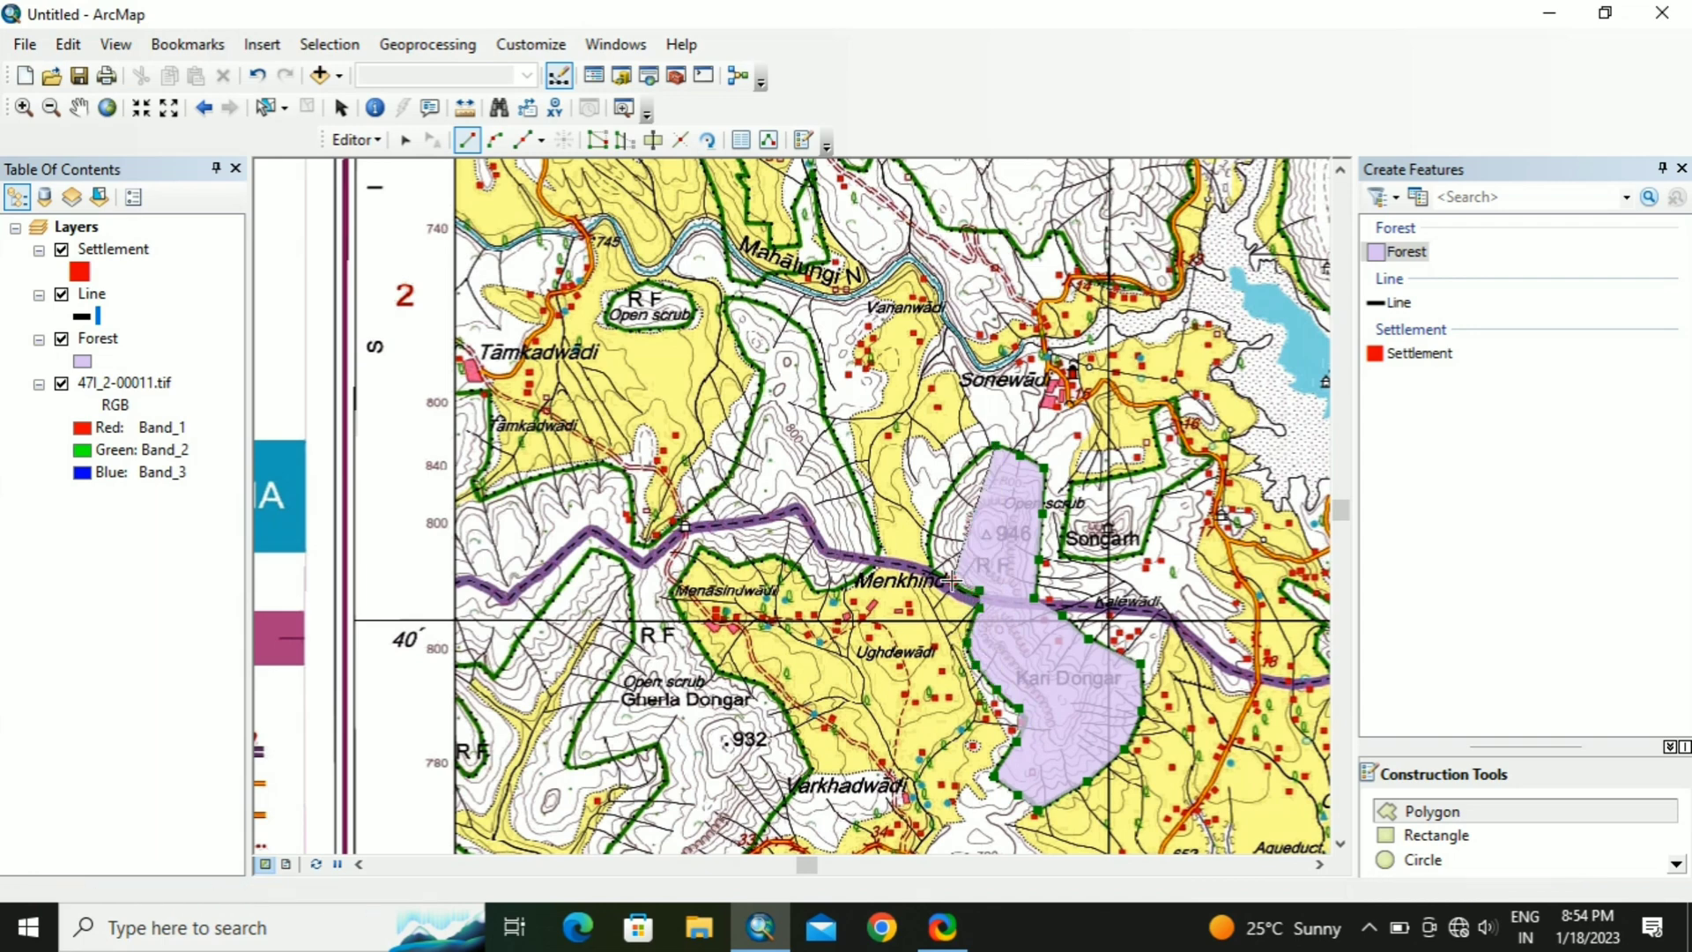
click(932, 569)
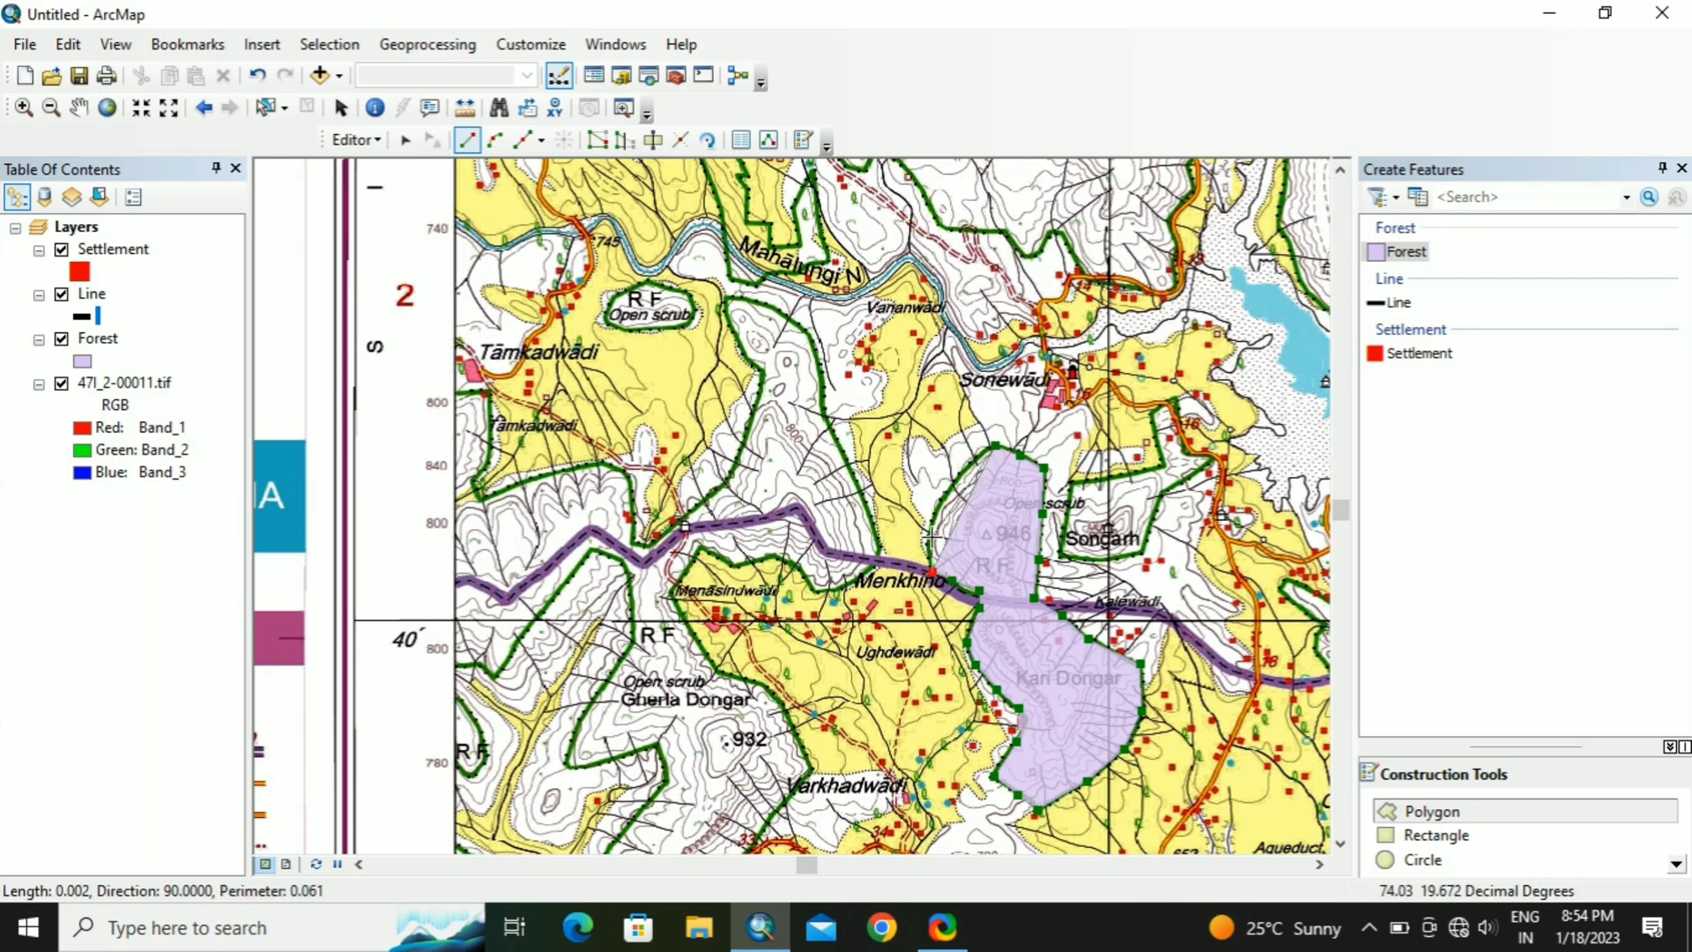
click(933, 537)
click(942, 501)
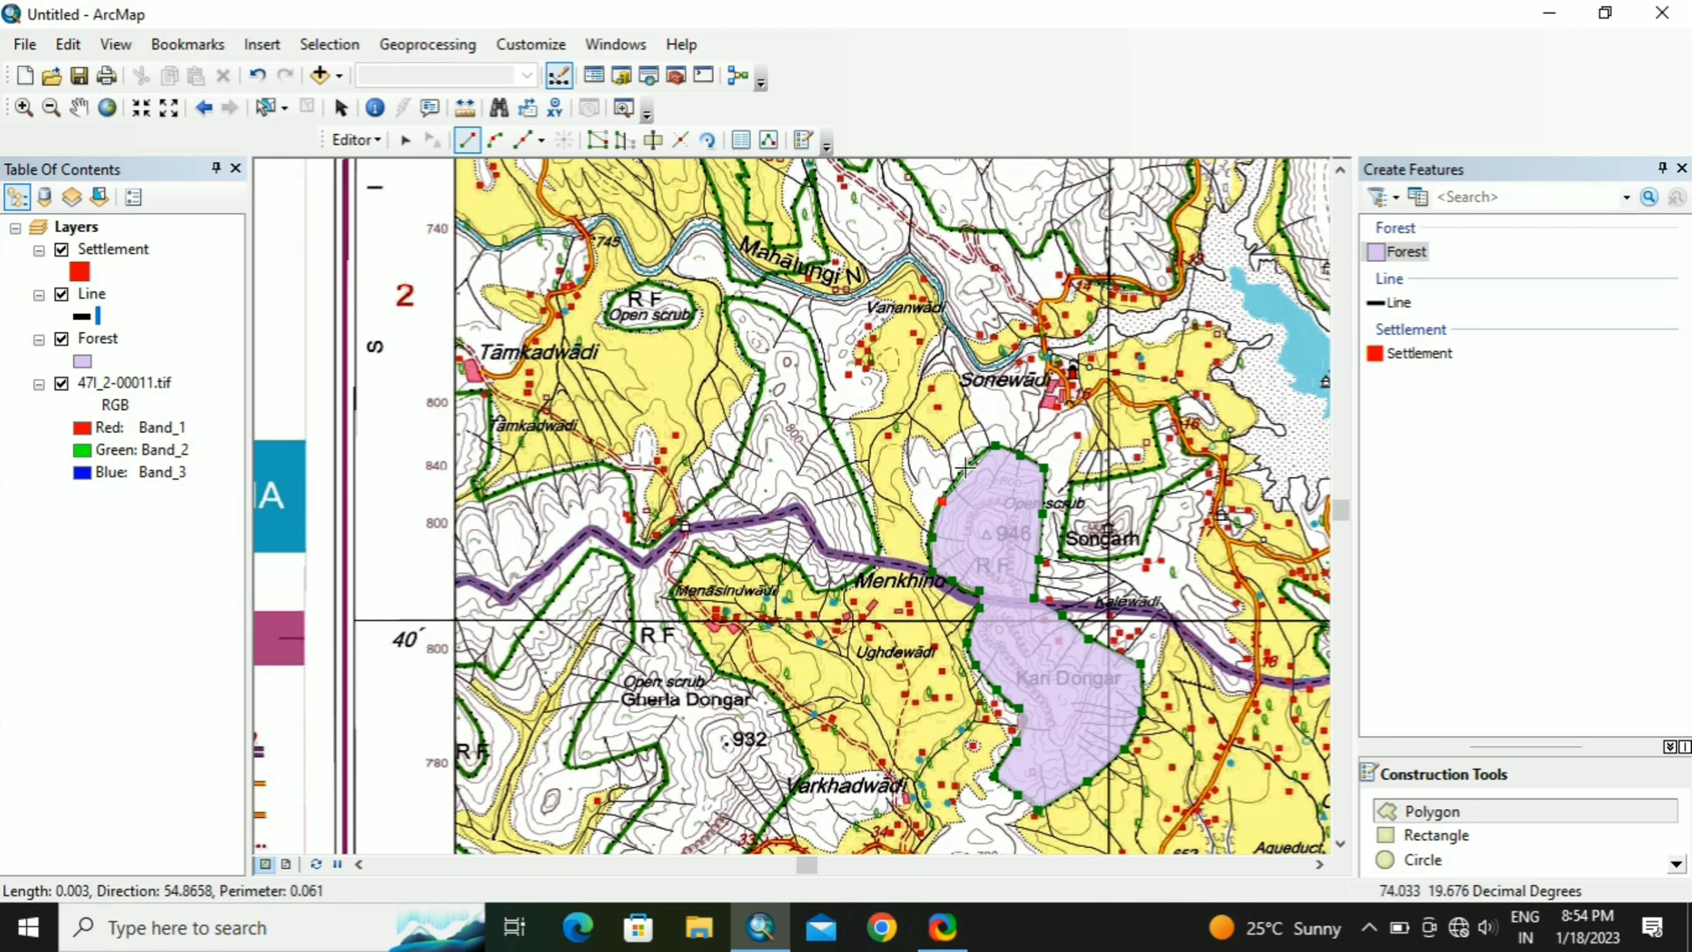
click(965, 468)
double_click(965, 468)
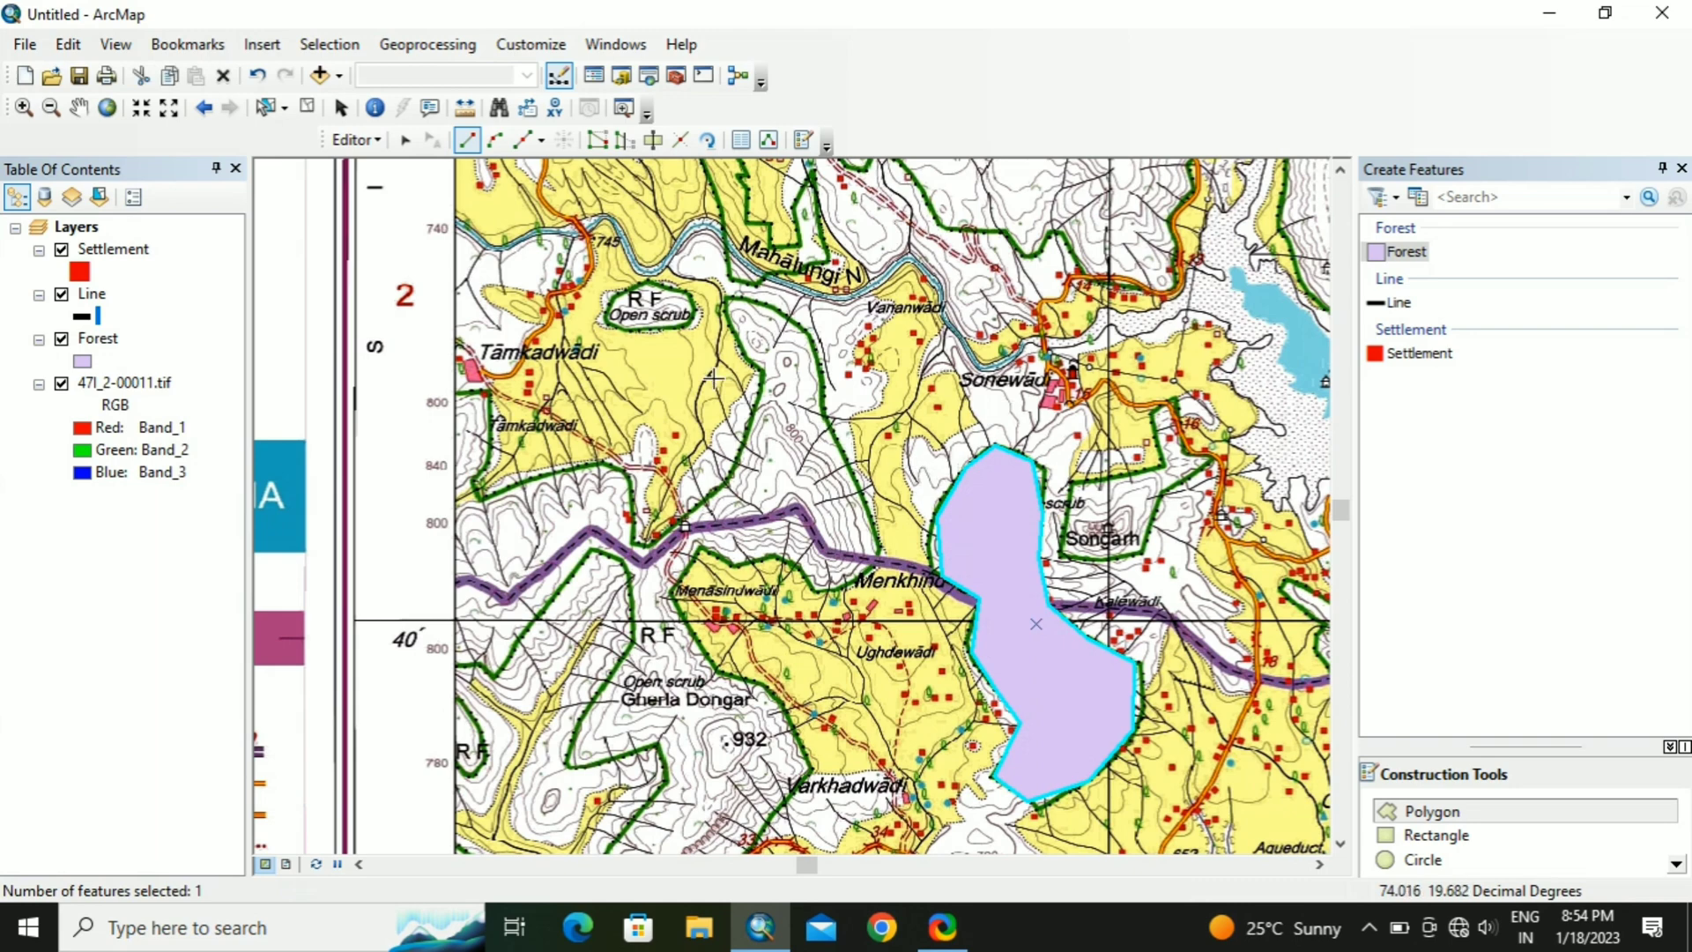
Step: Save the digitized forest polygon and stop the edit session
click(372, 144)
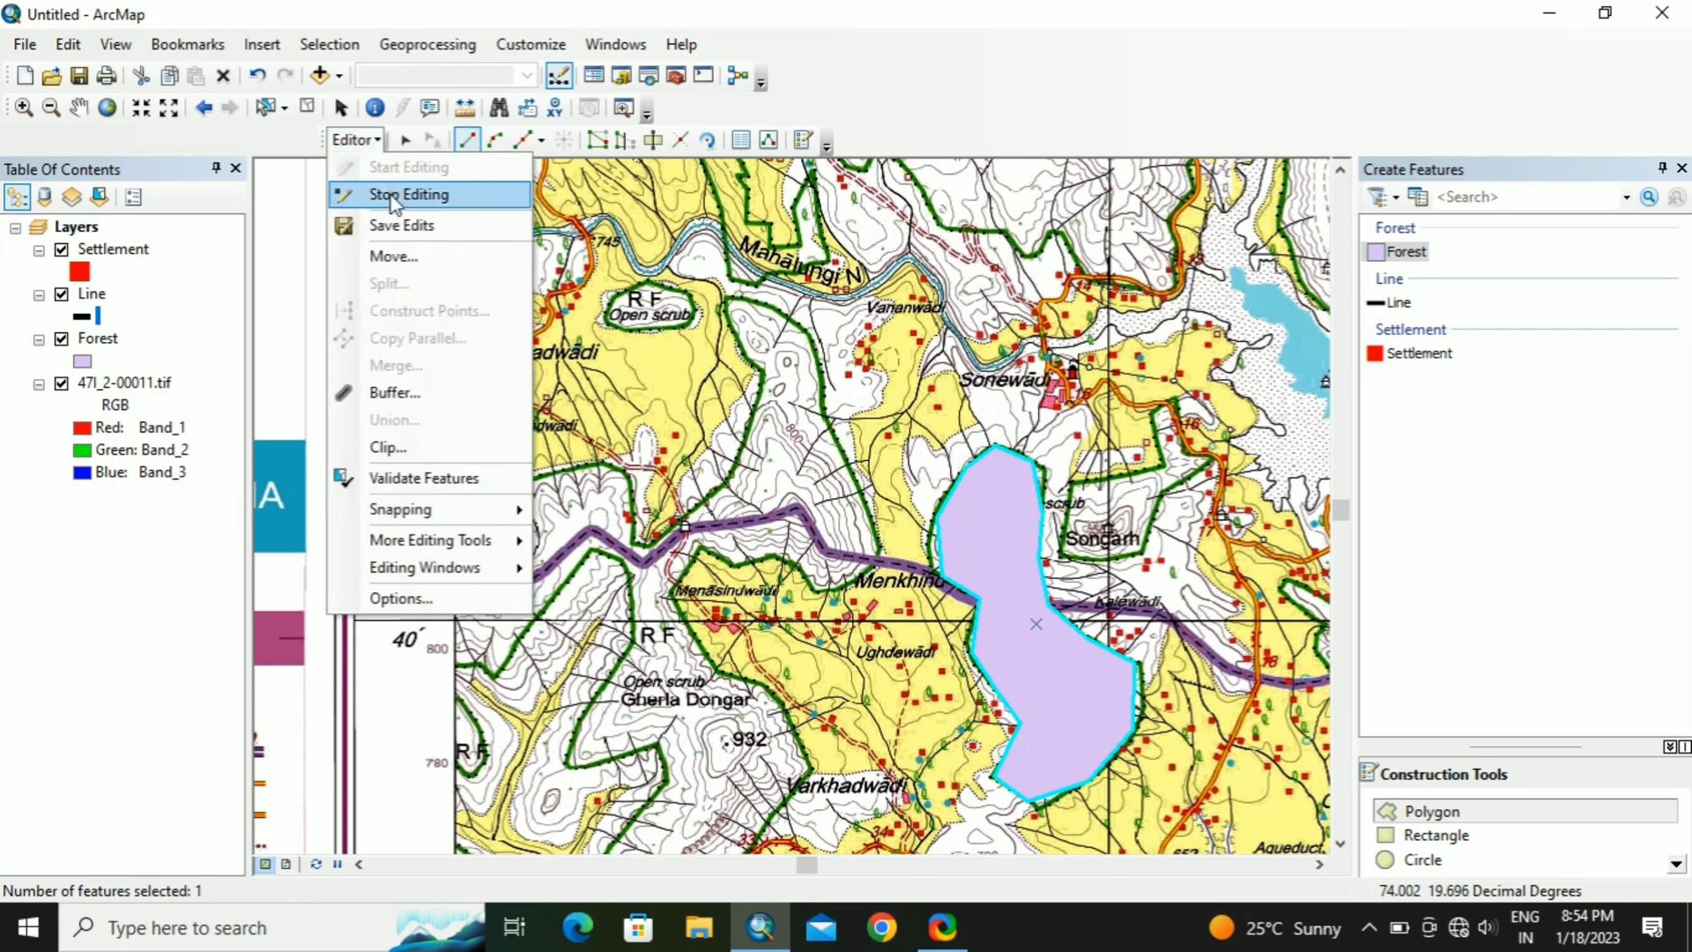
click(388, 223)
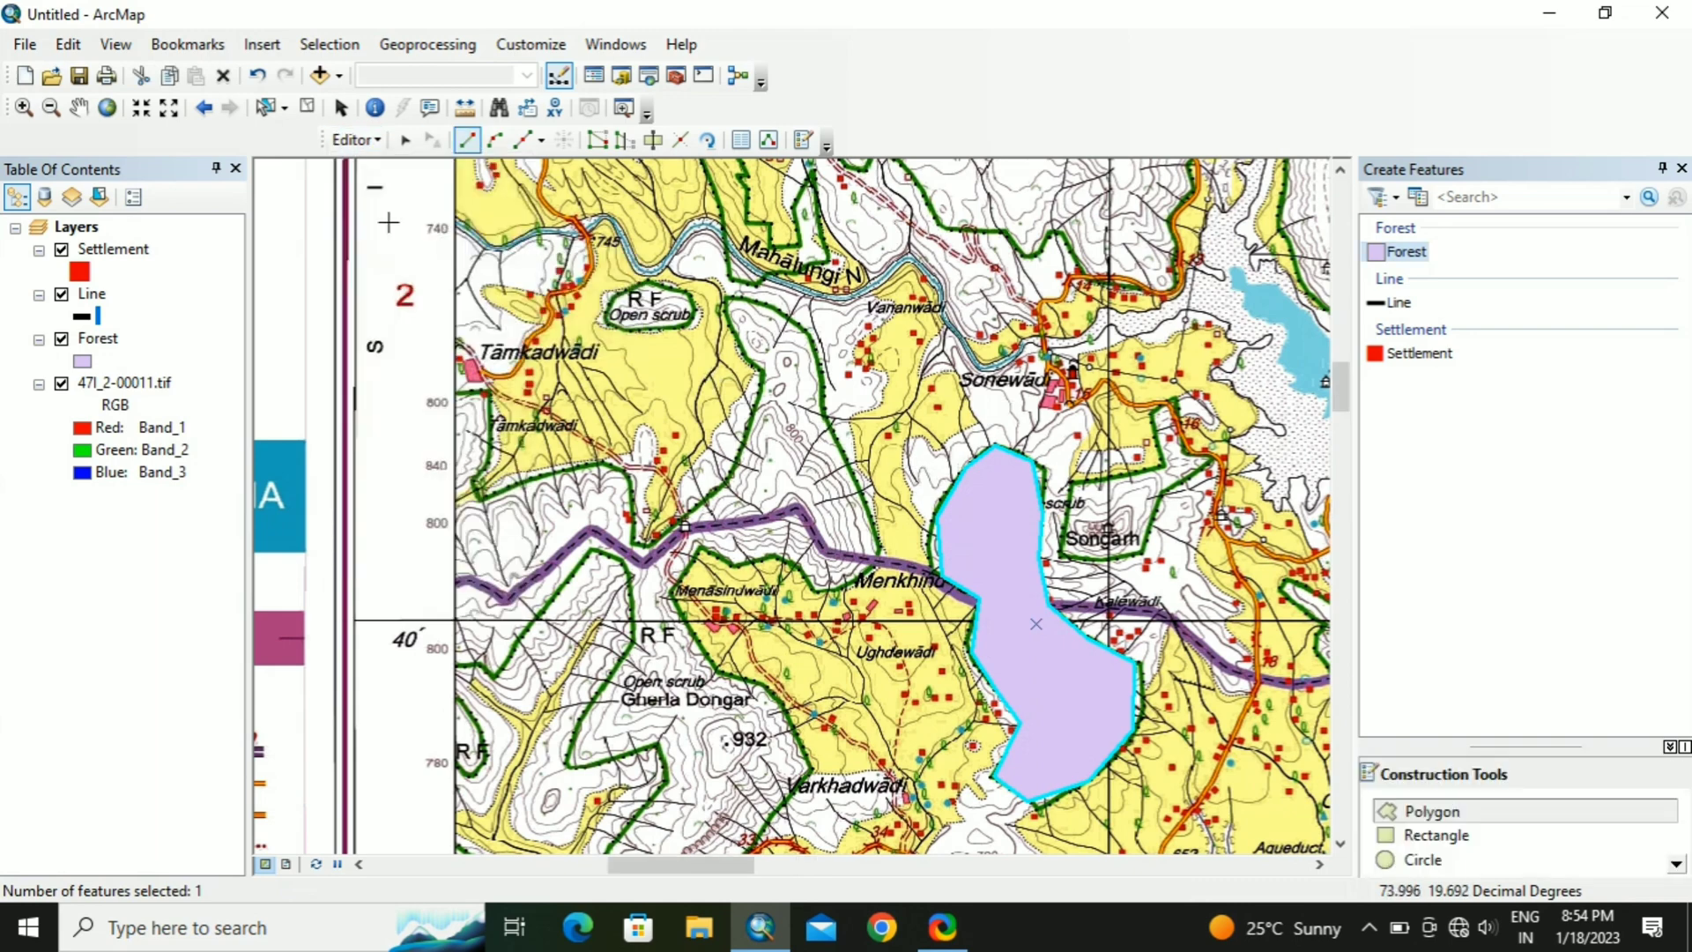
click(354, 140)
click(394, 201)
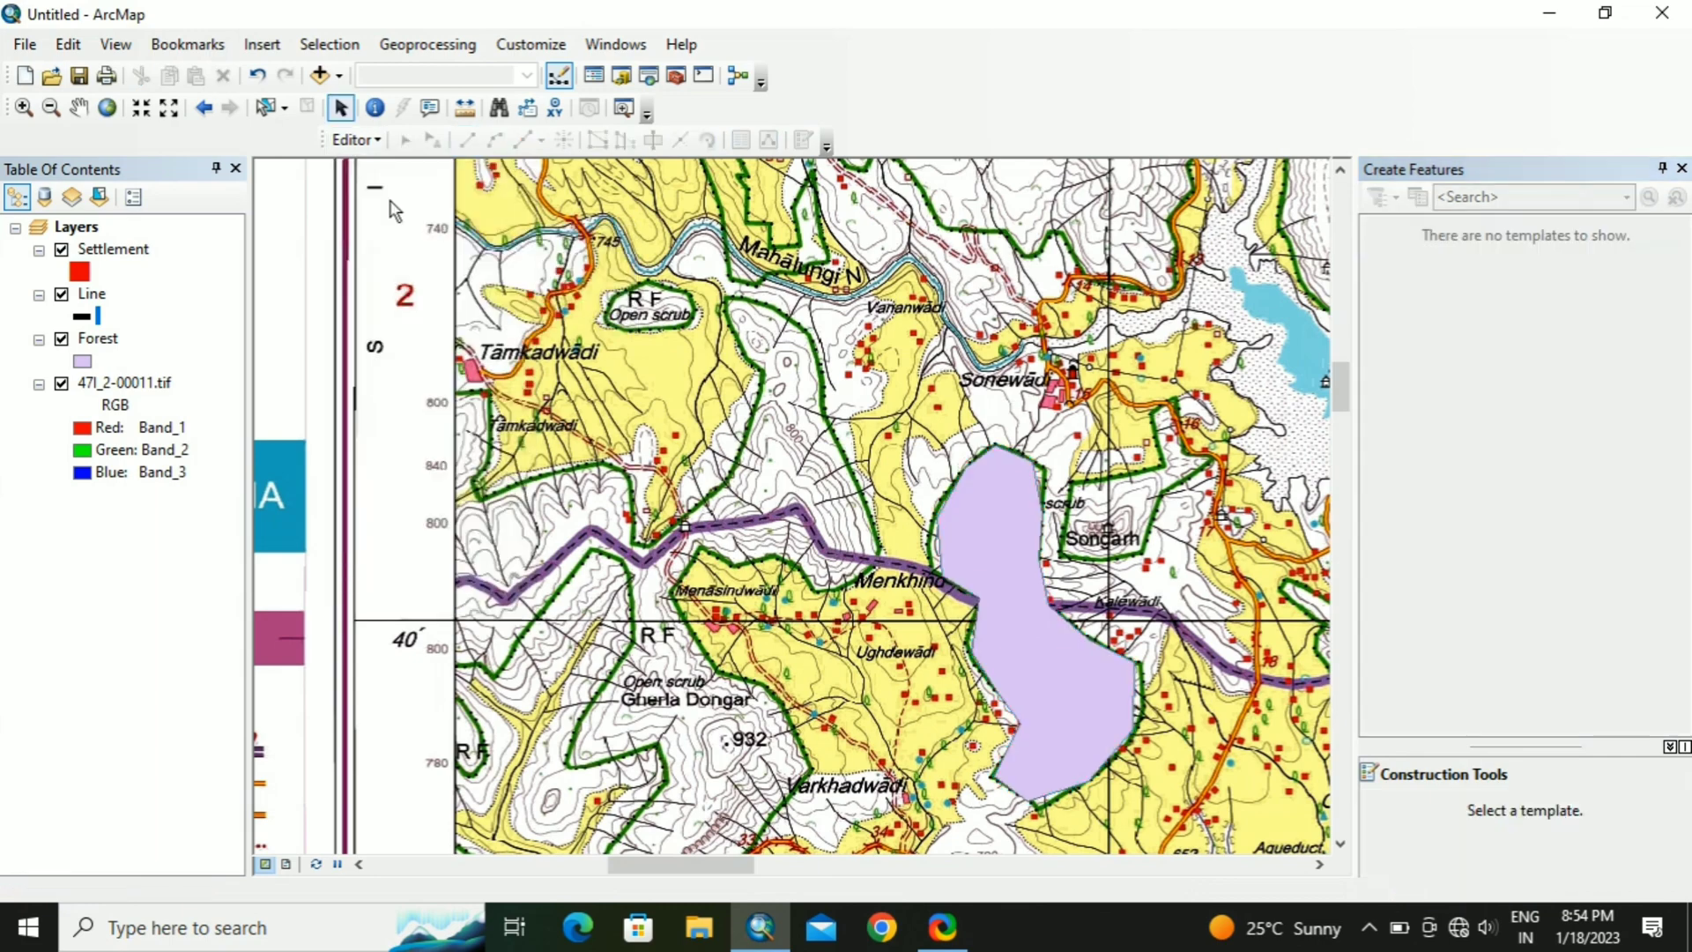
Step: Set the Forest layer symbol's fill colour to dark green
click(83, 363)
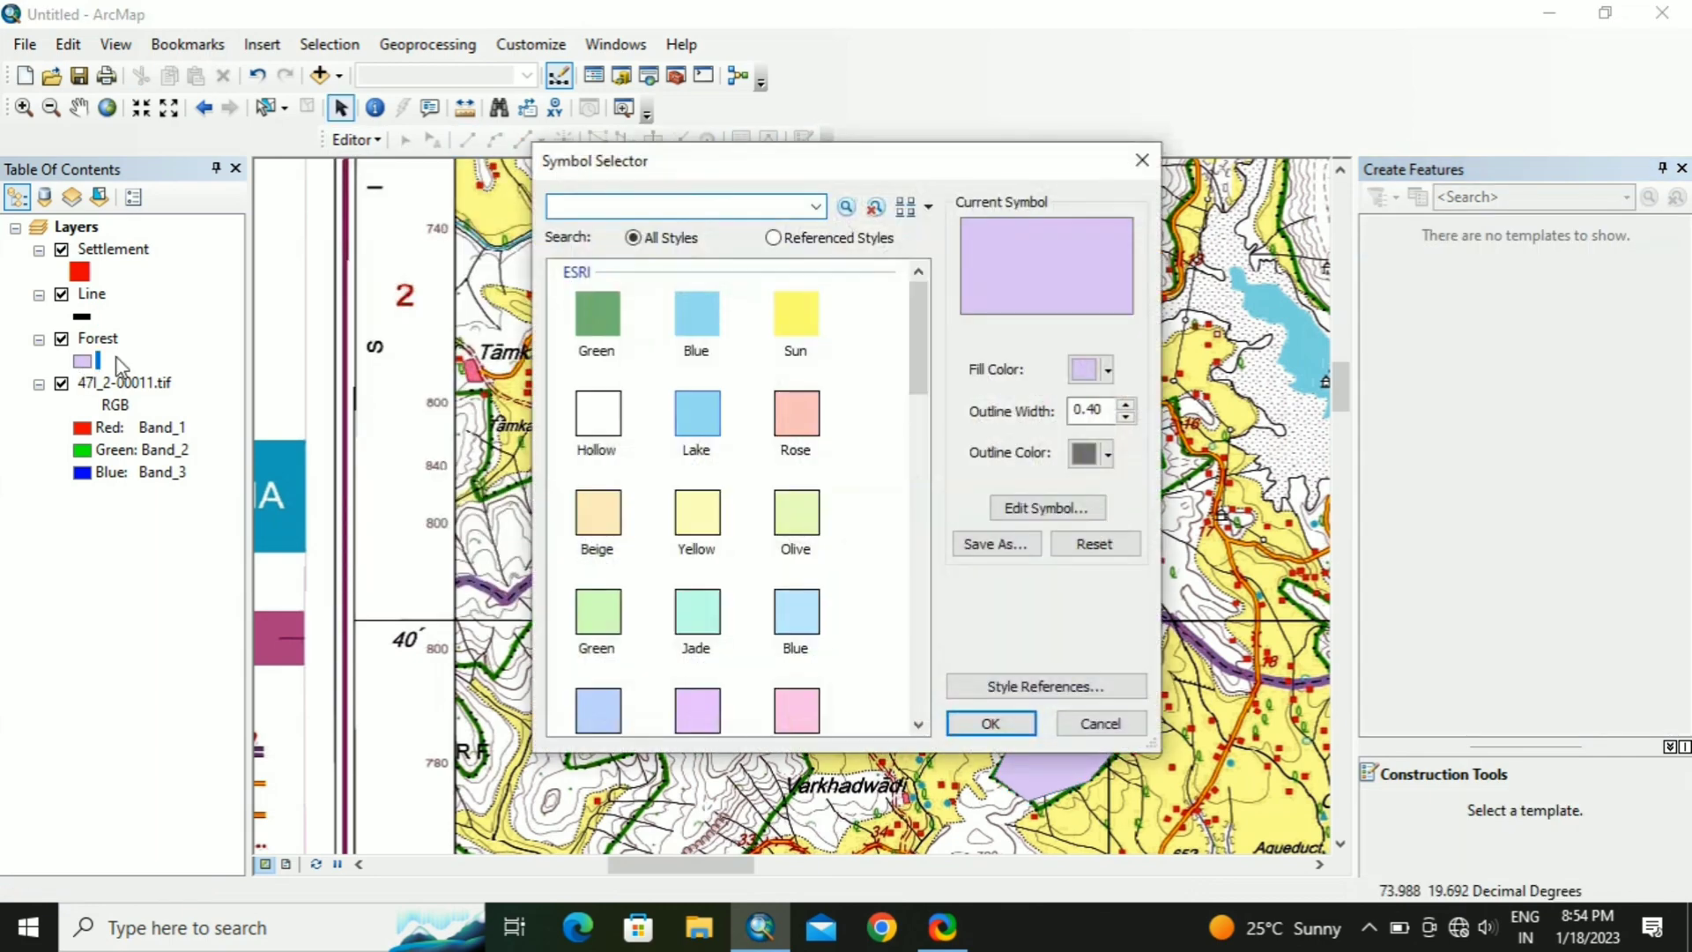
click(1112, 374)
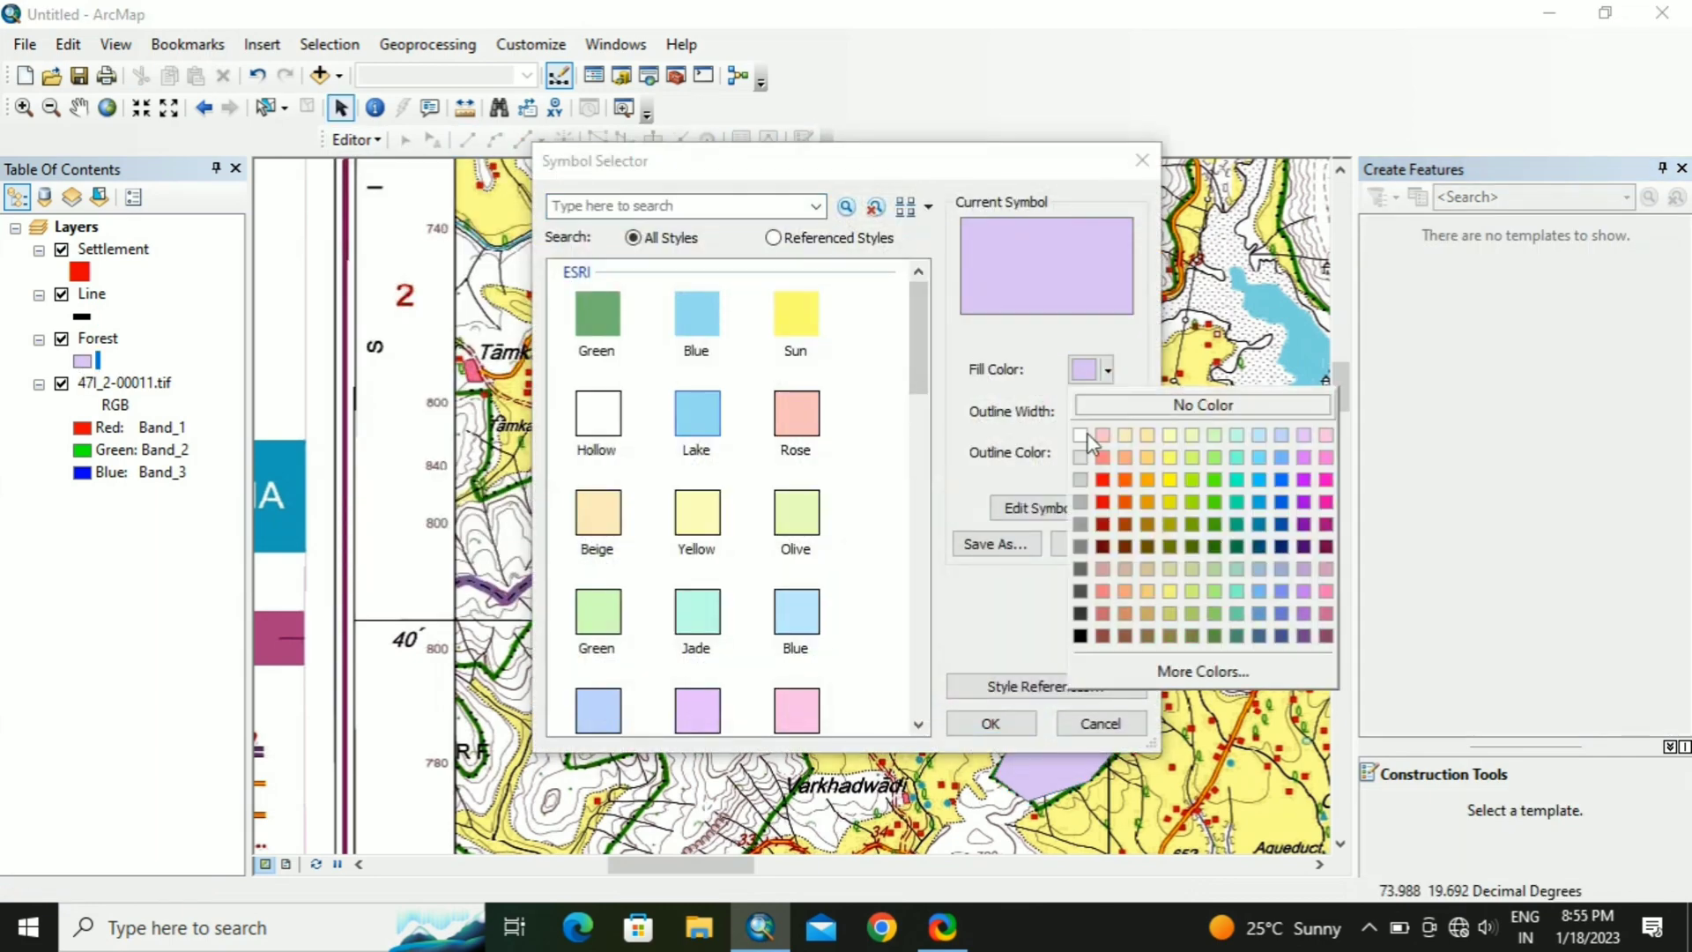
click(1217, 520)
click(989, 721)
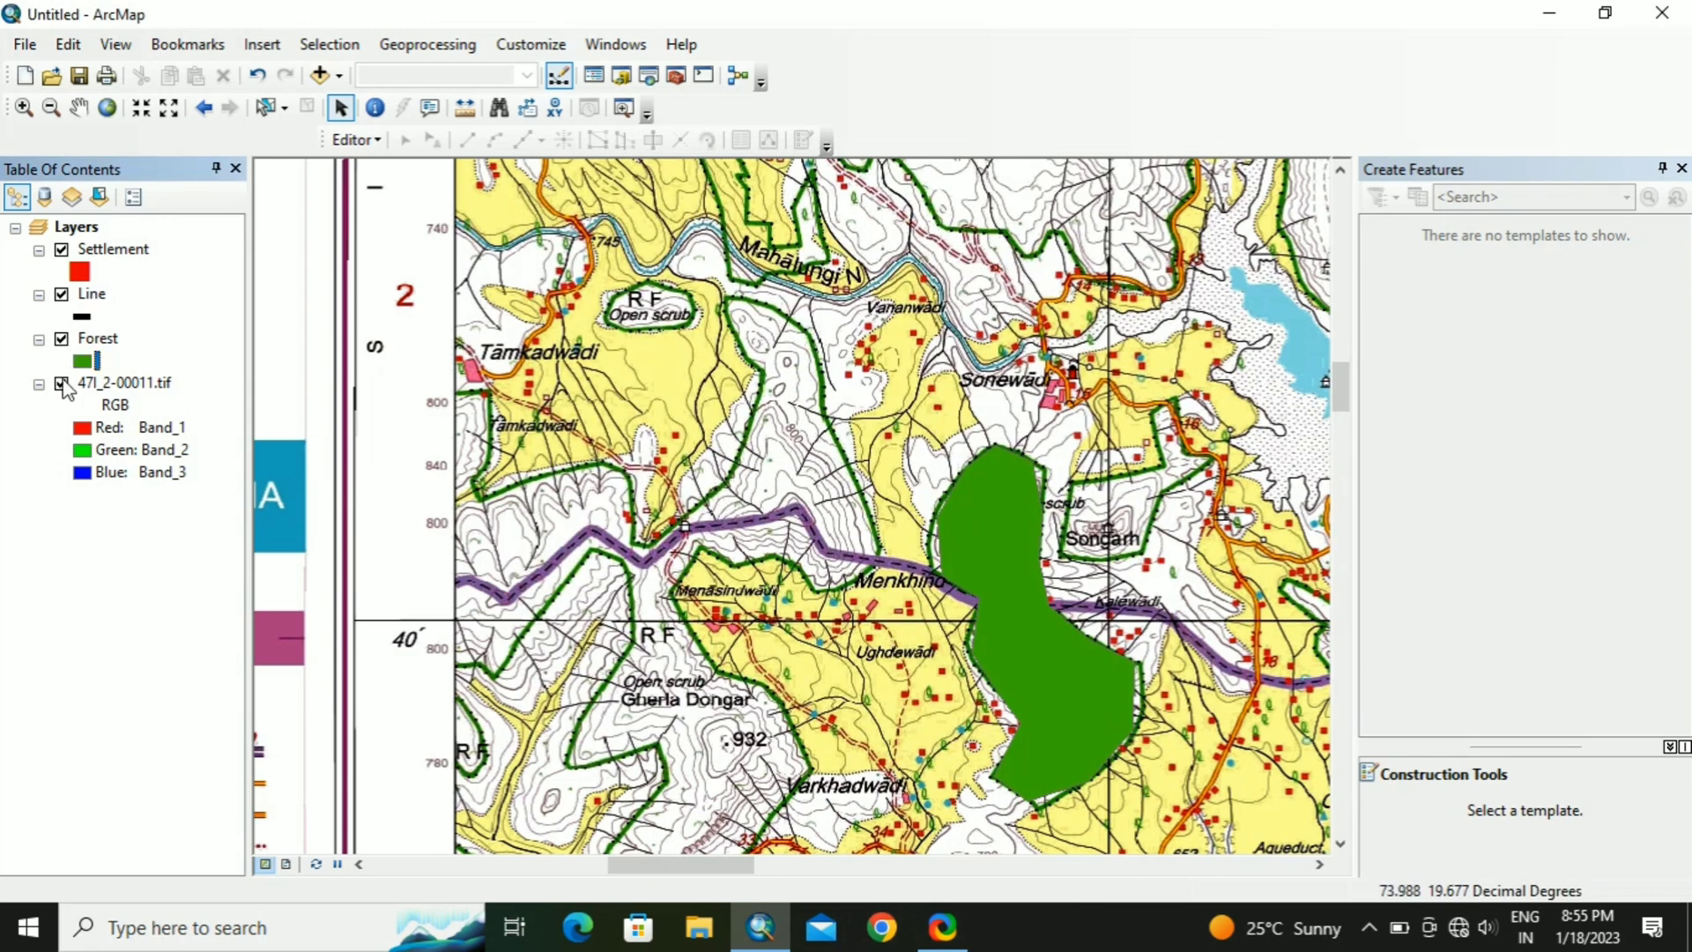
Step: Turn off the 47I_2-00011.tif toposheet layer and bring all the digitized features into view
click(61, 384)
scroll(794, 454, down, 2)
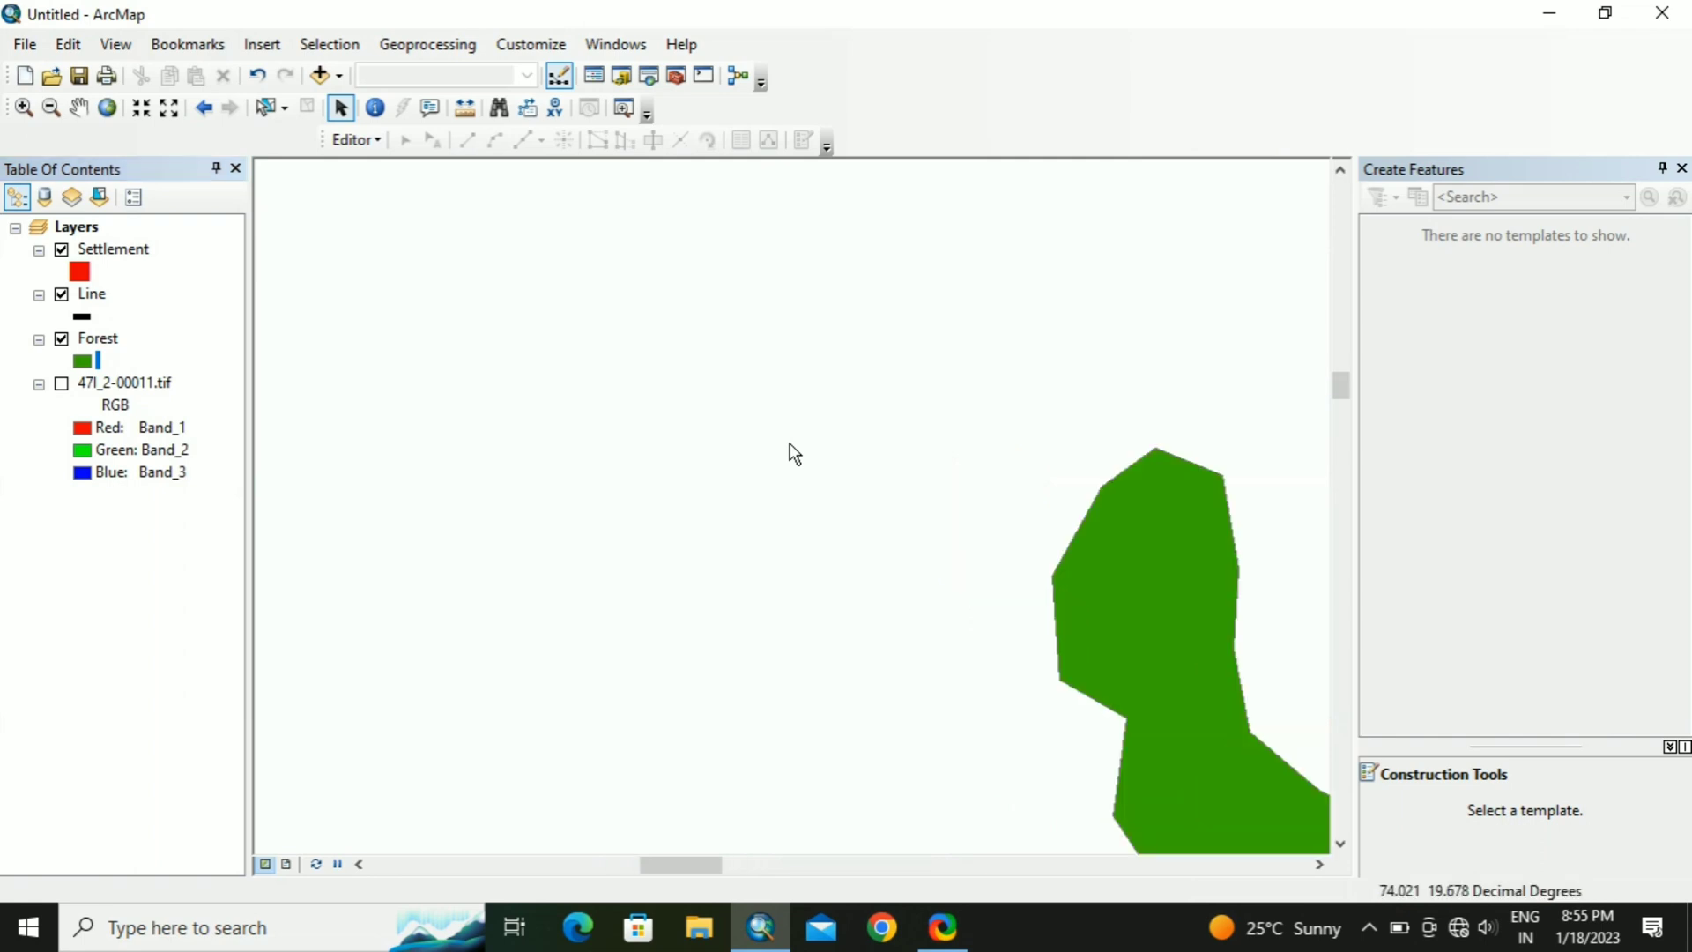
scroll(794, 454, up, 2)
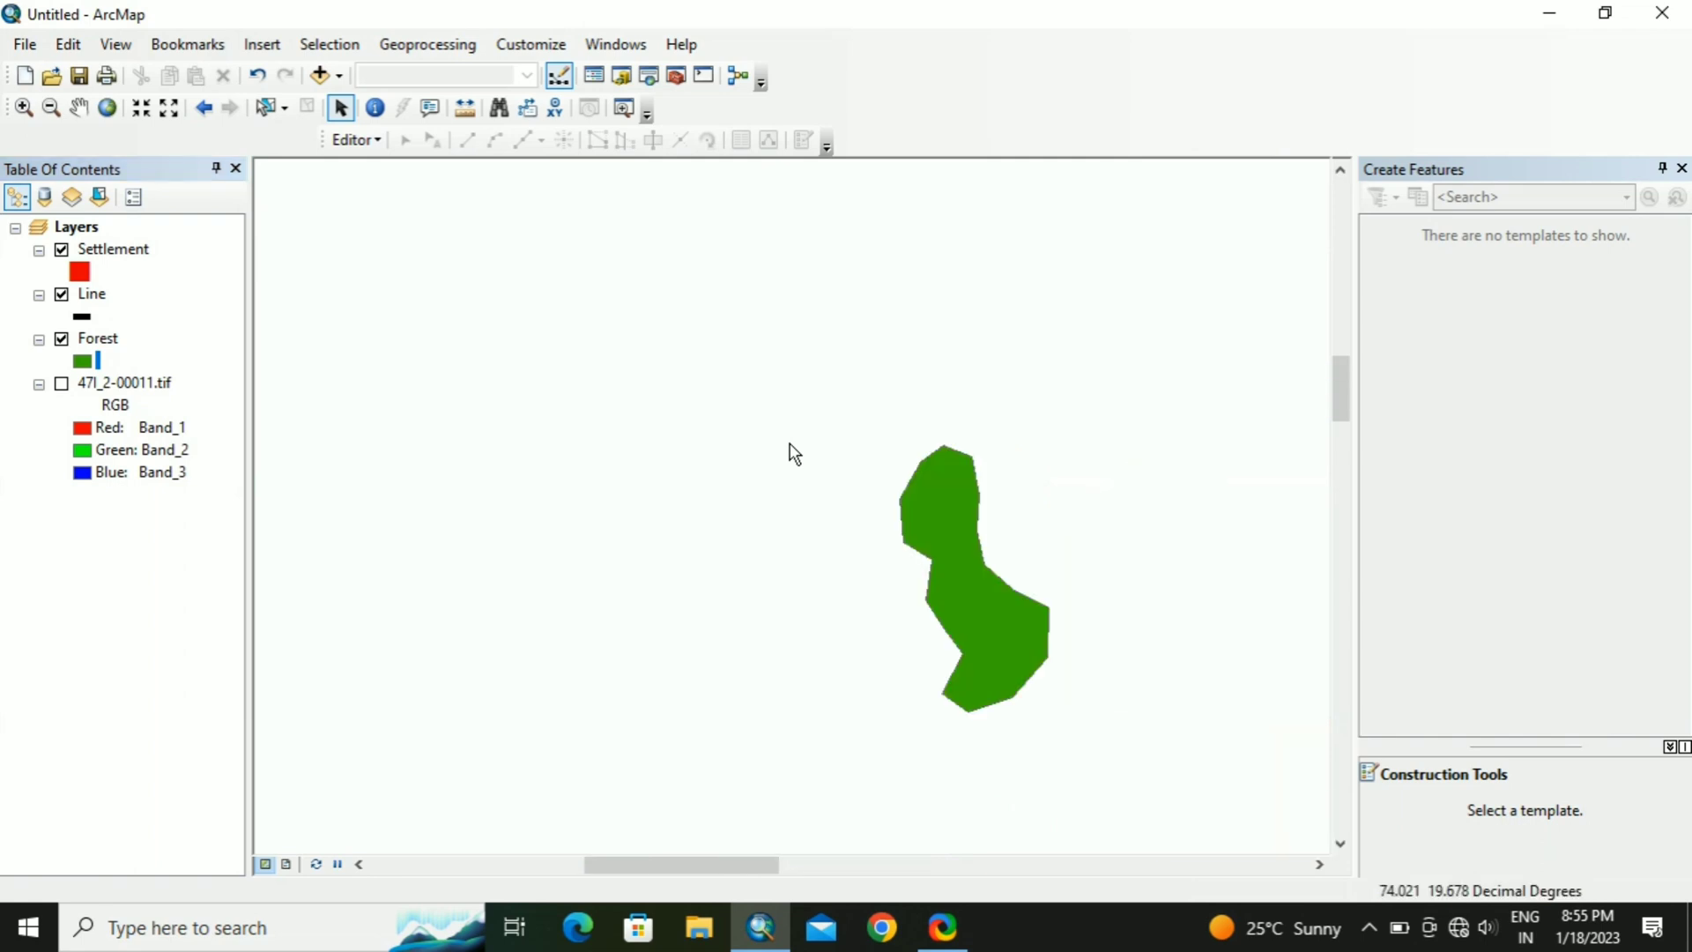
scroll(794, 454, up, 2)
scroll(794, 454, up, 2)
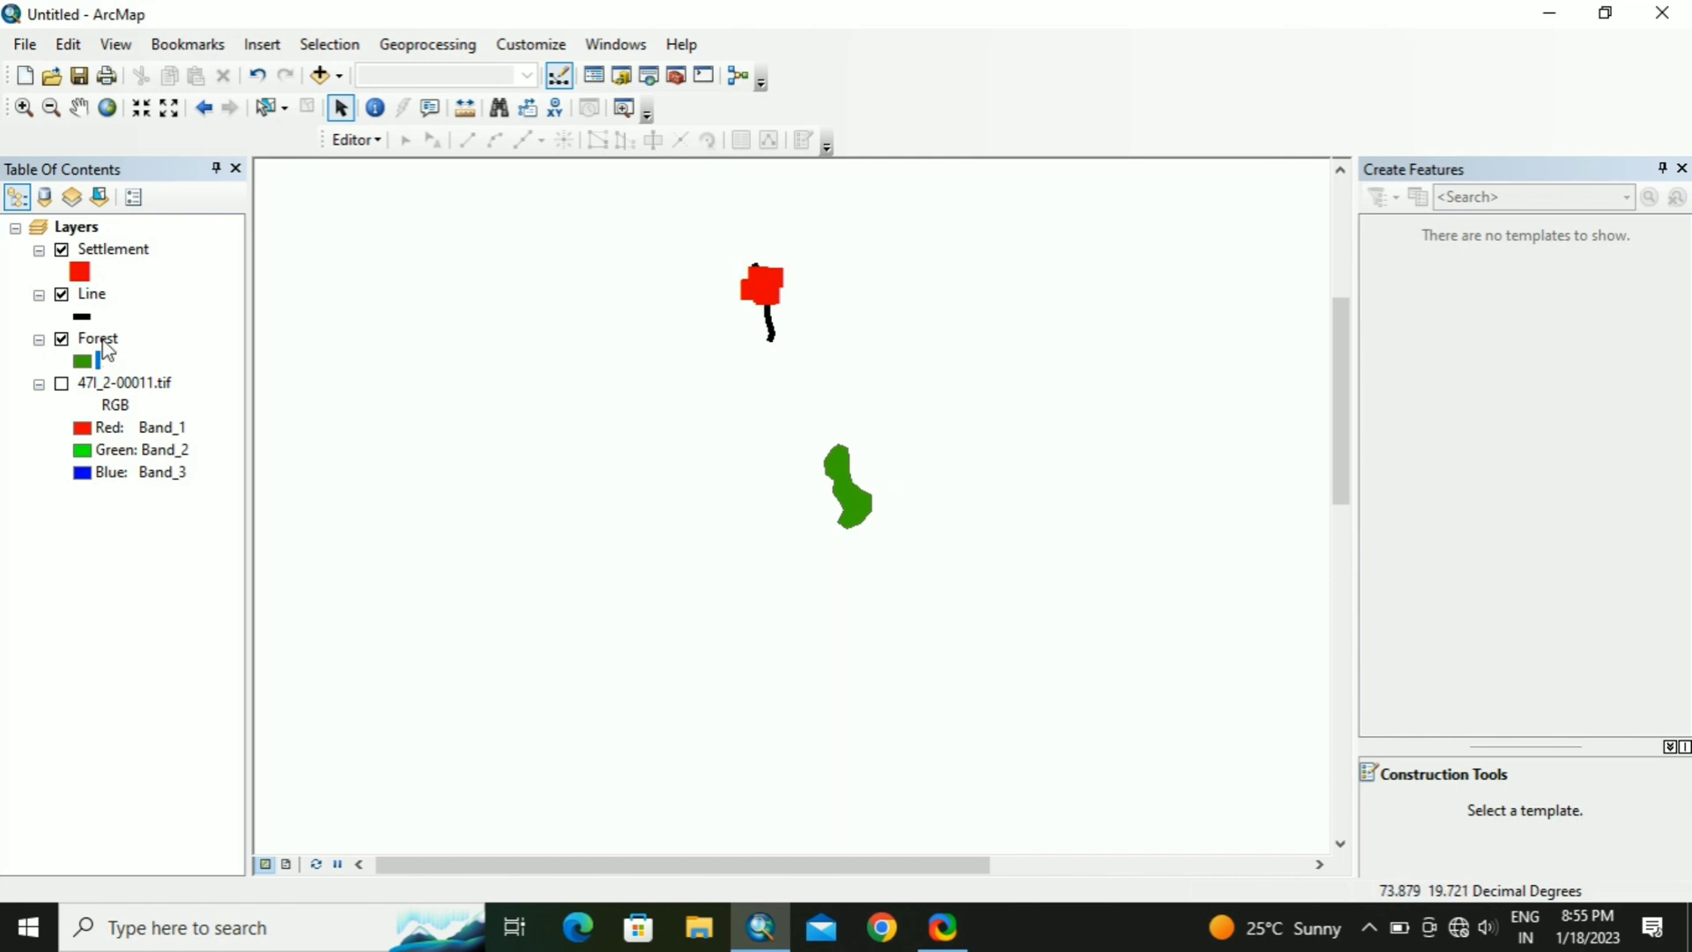
Step: Start exporting the Forest layer's data and create a "Forest Shapefile" folder inside Rectified Toposheet as the save location
click(102, 340)
right_click(102, 340)
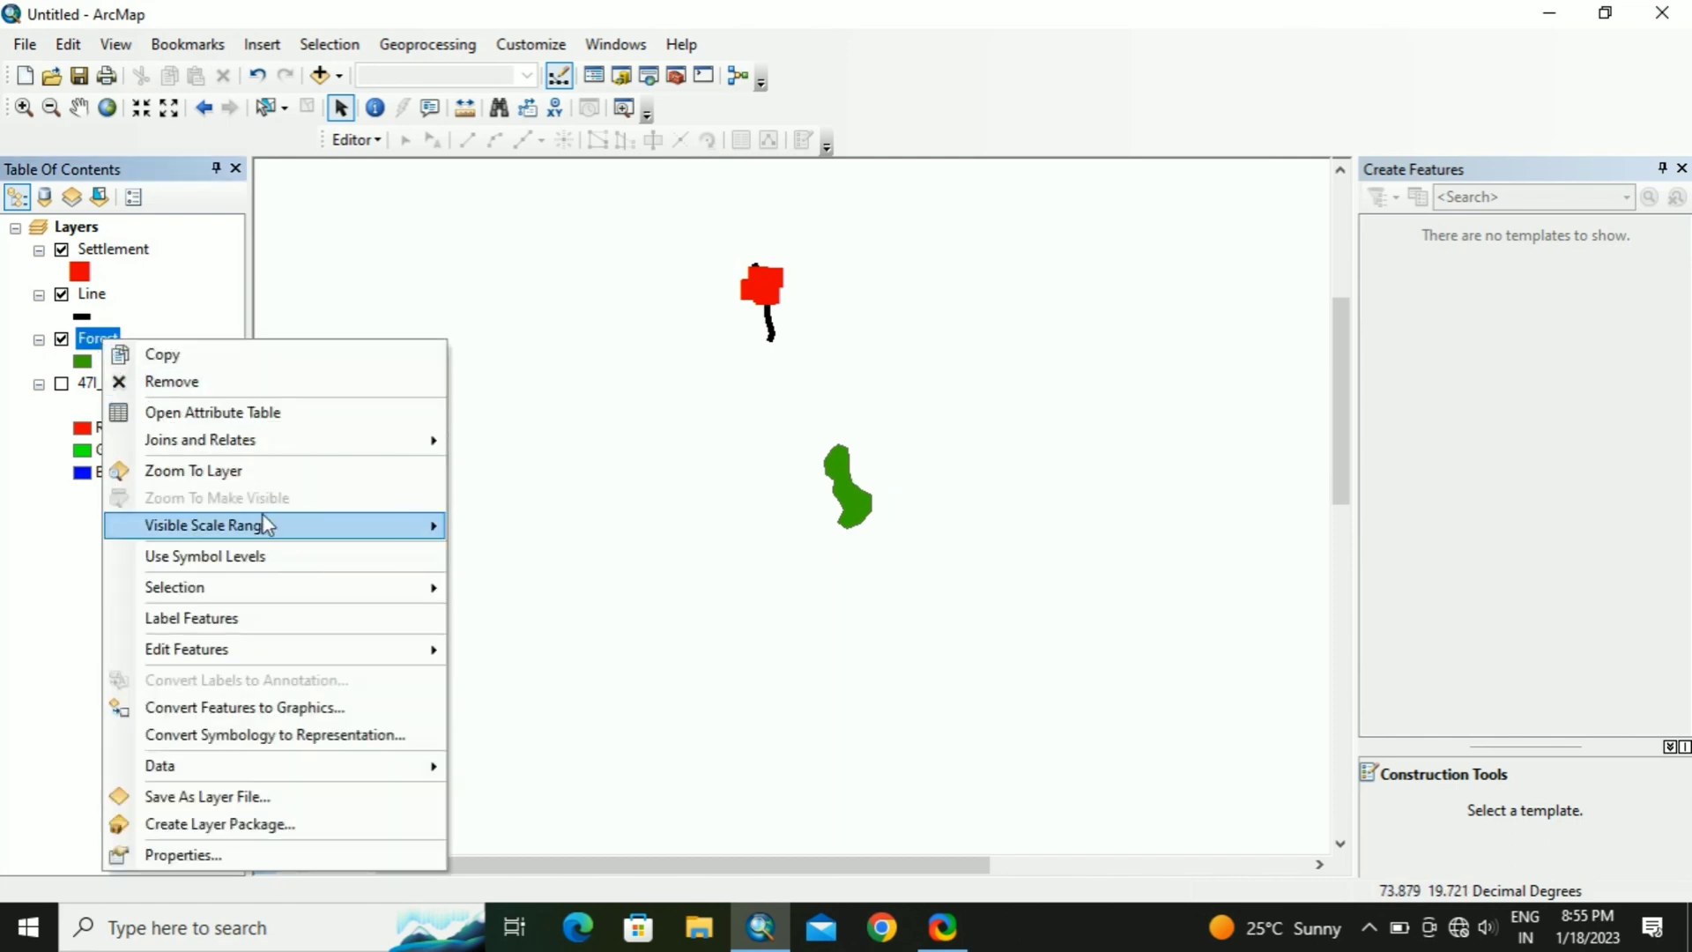
mouse_move(379, 765)
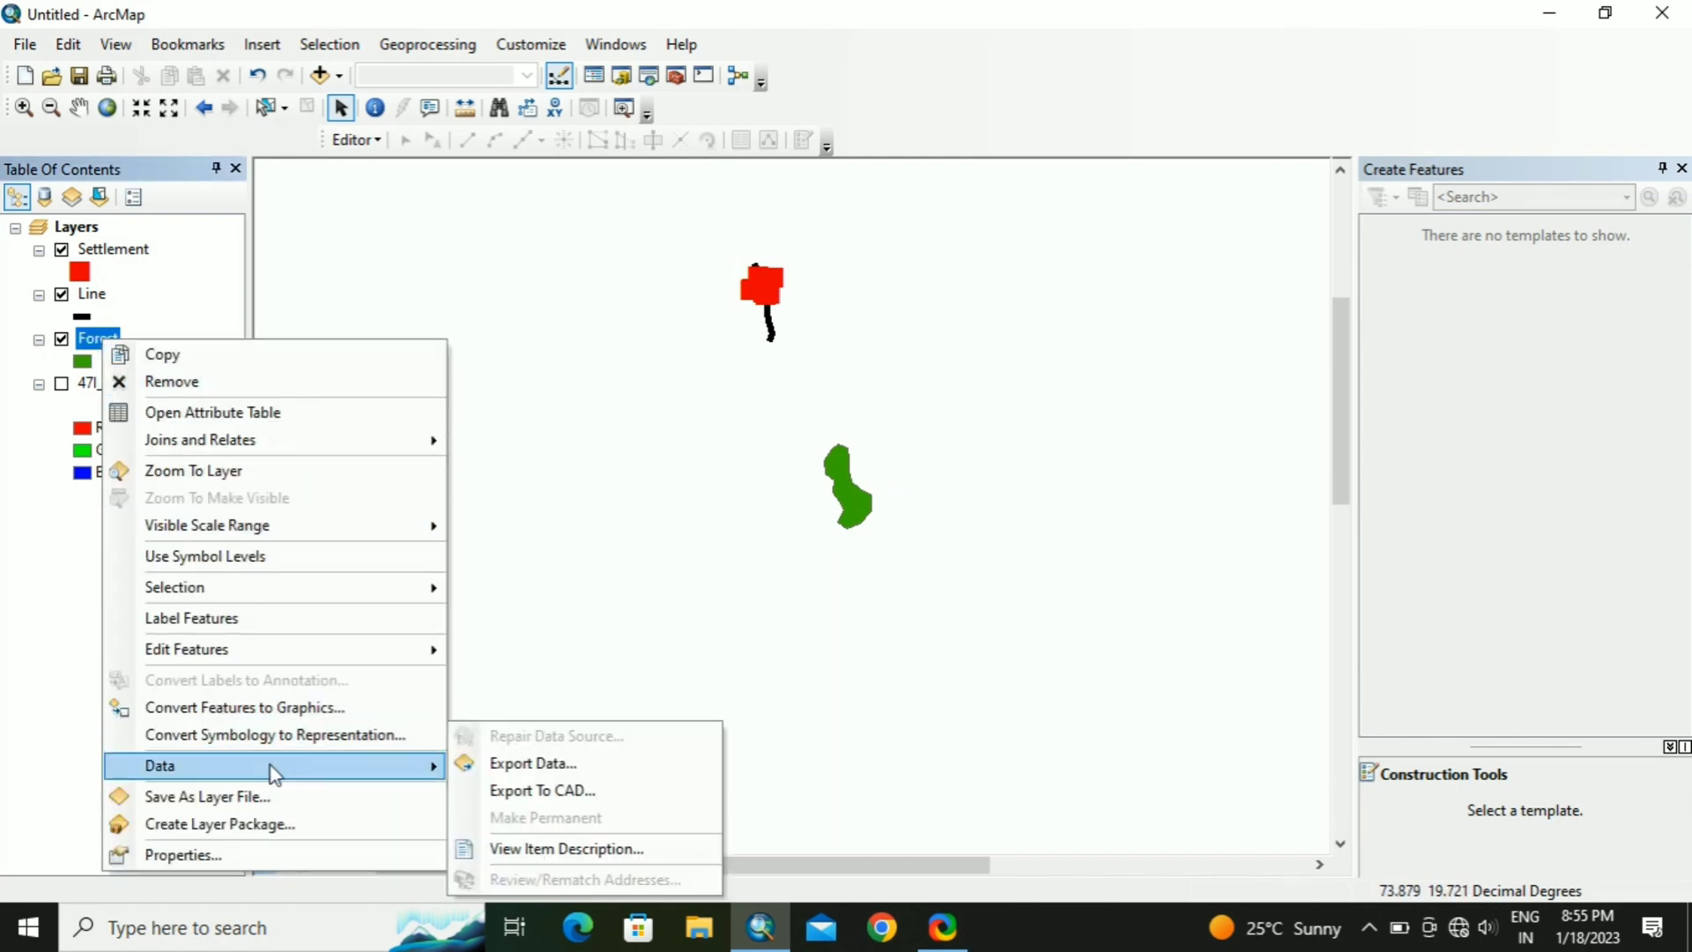
click(552, 765)
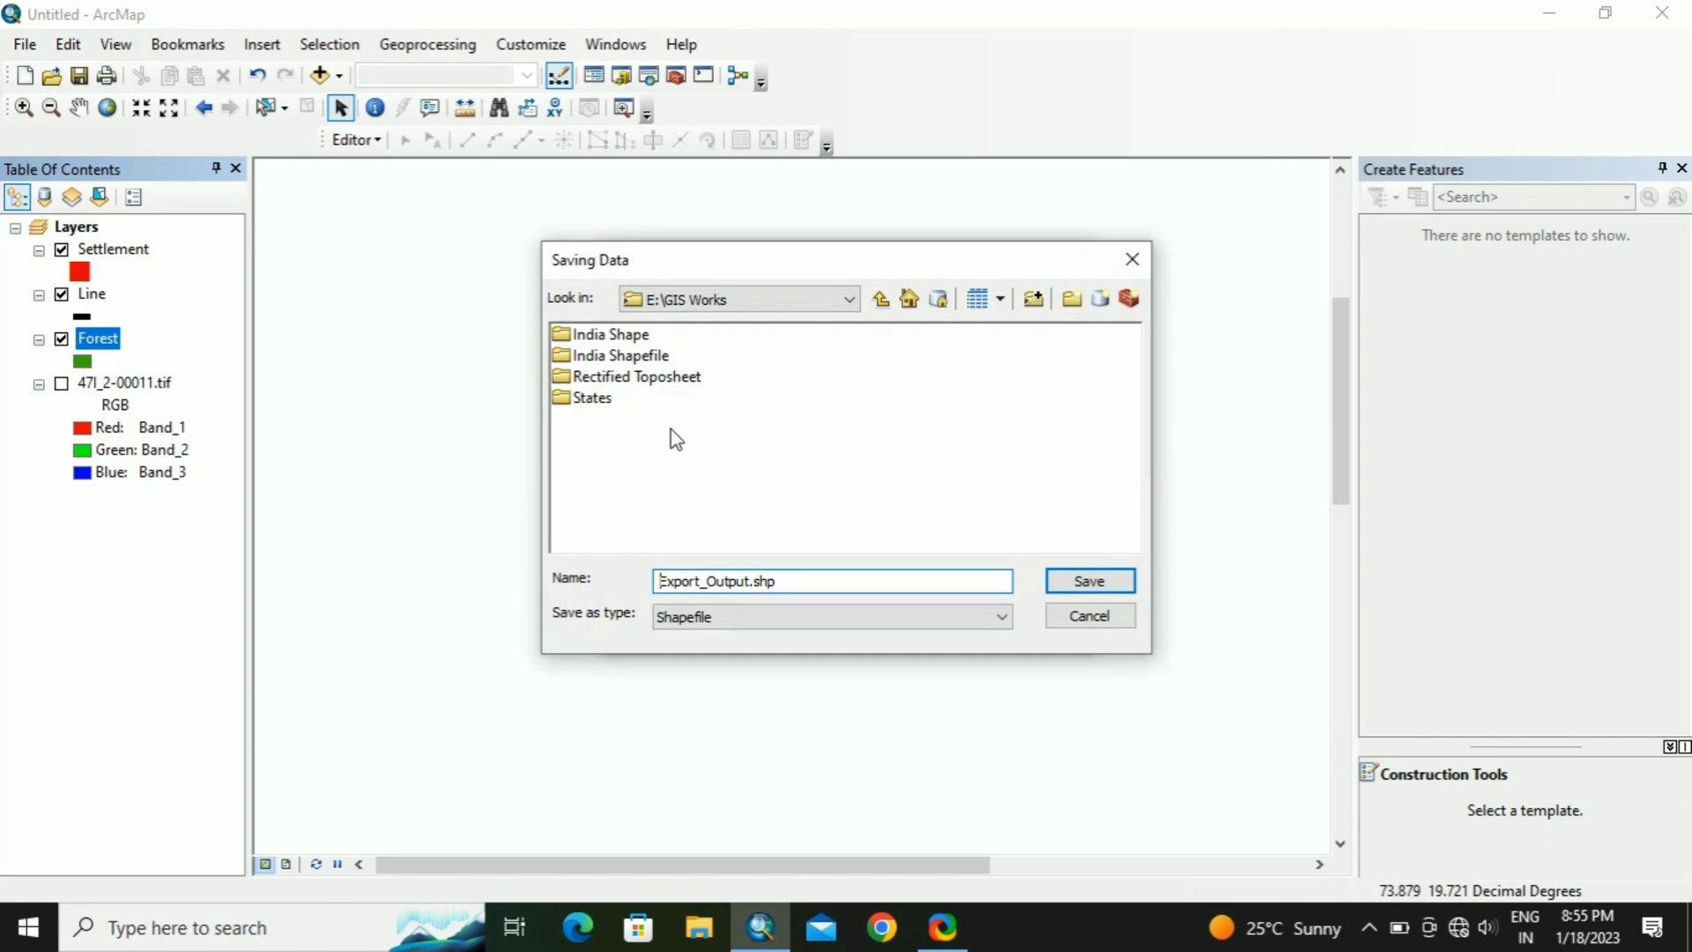
double_click(668, 377)
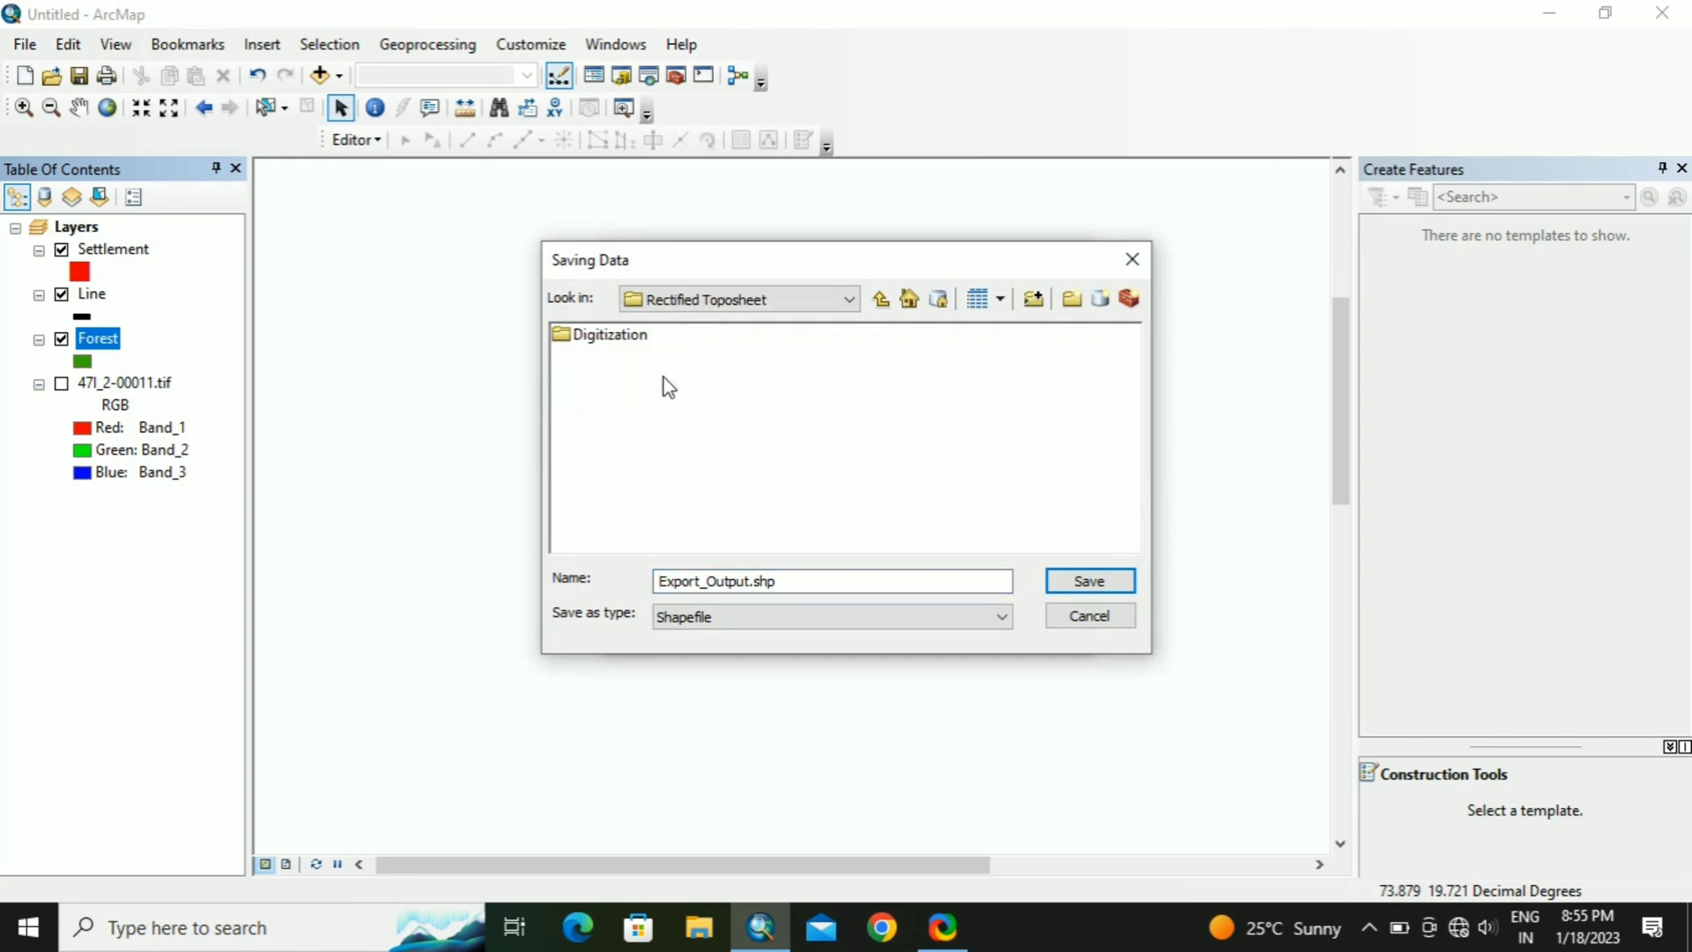
click(1074, 300)
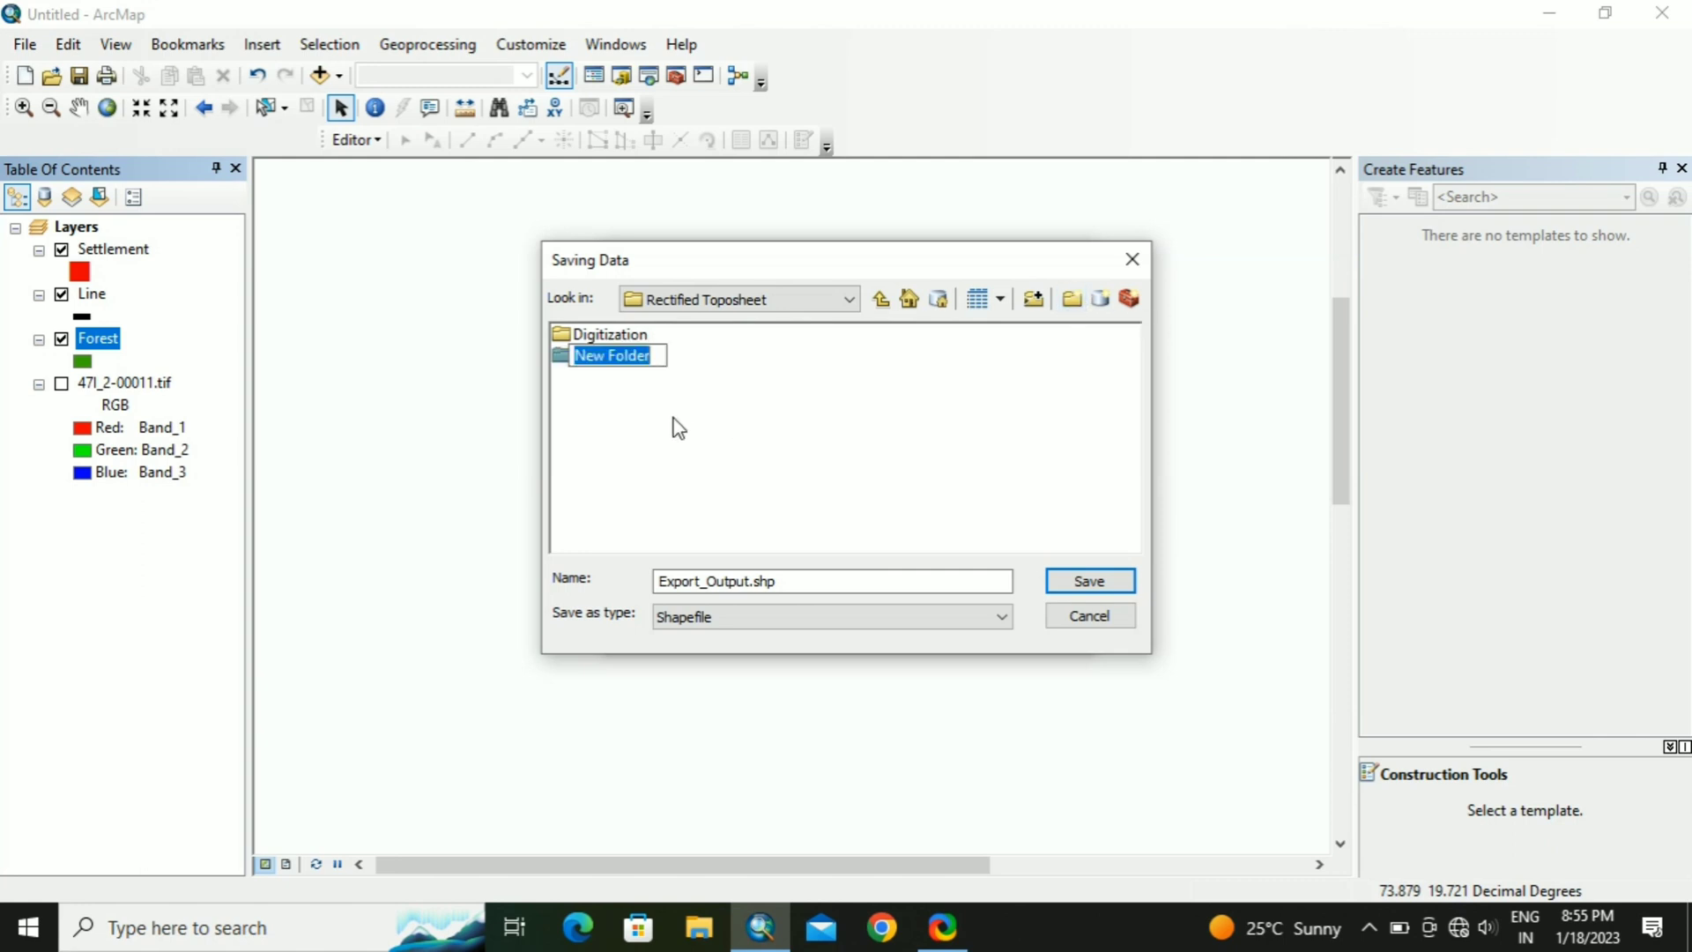
text(Forest)
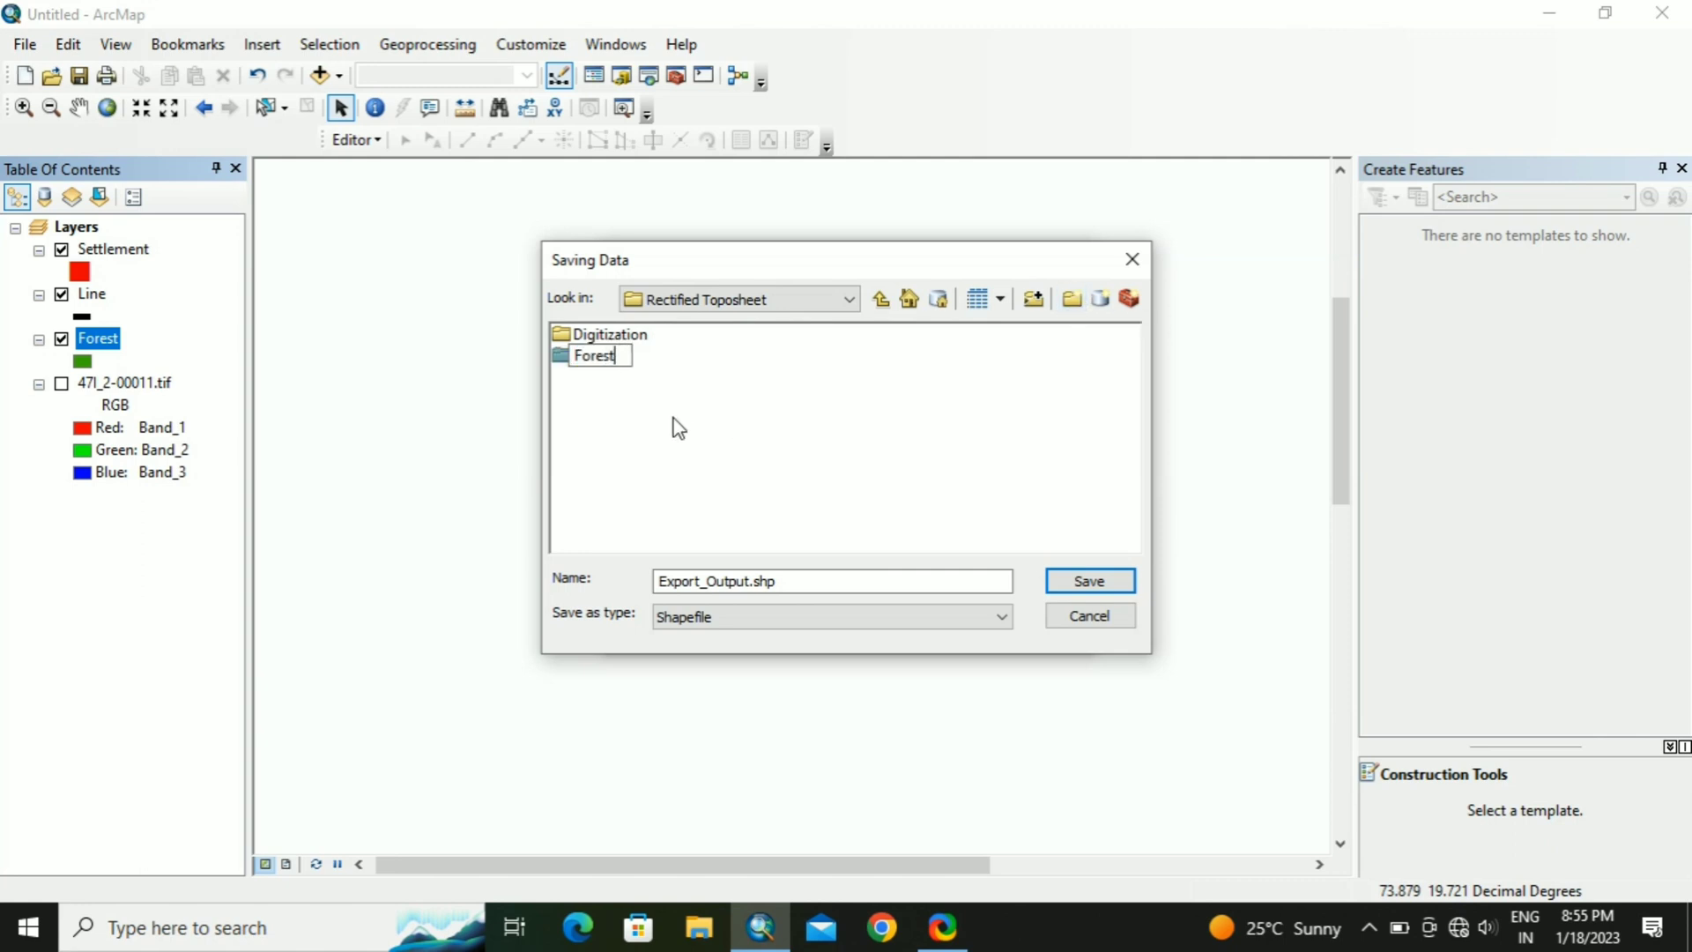
text( Shapefile)
key(Return)
double_click(652, 358)
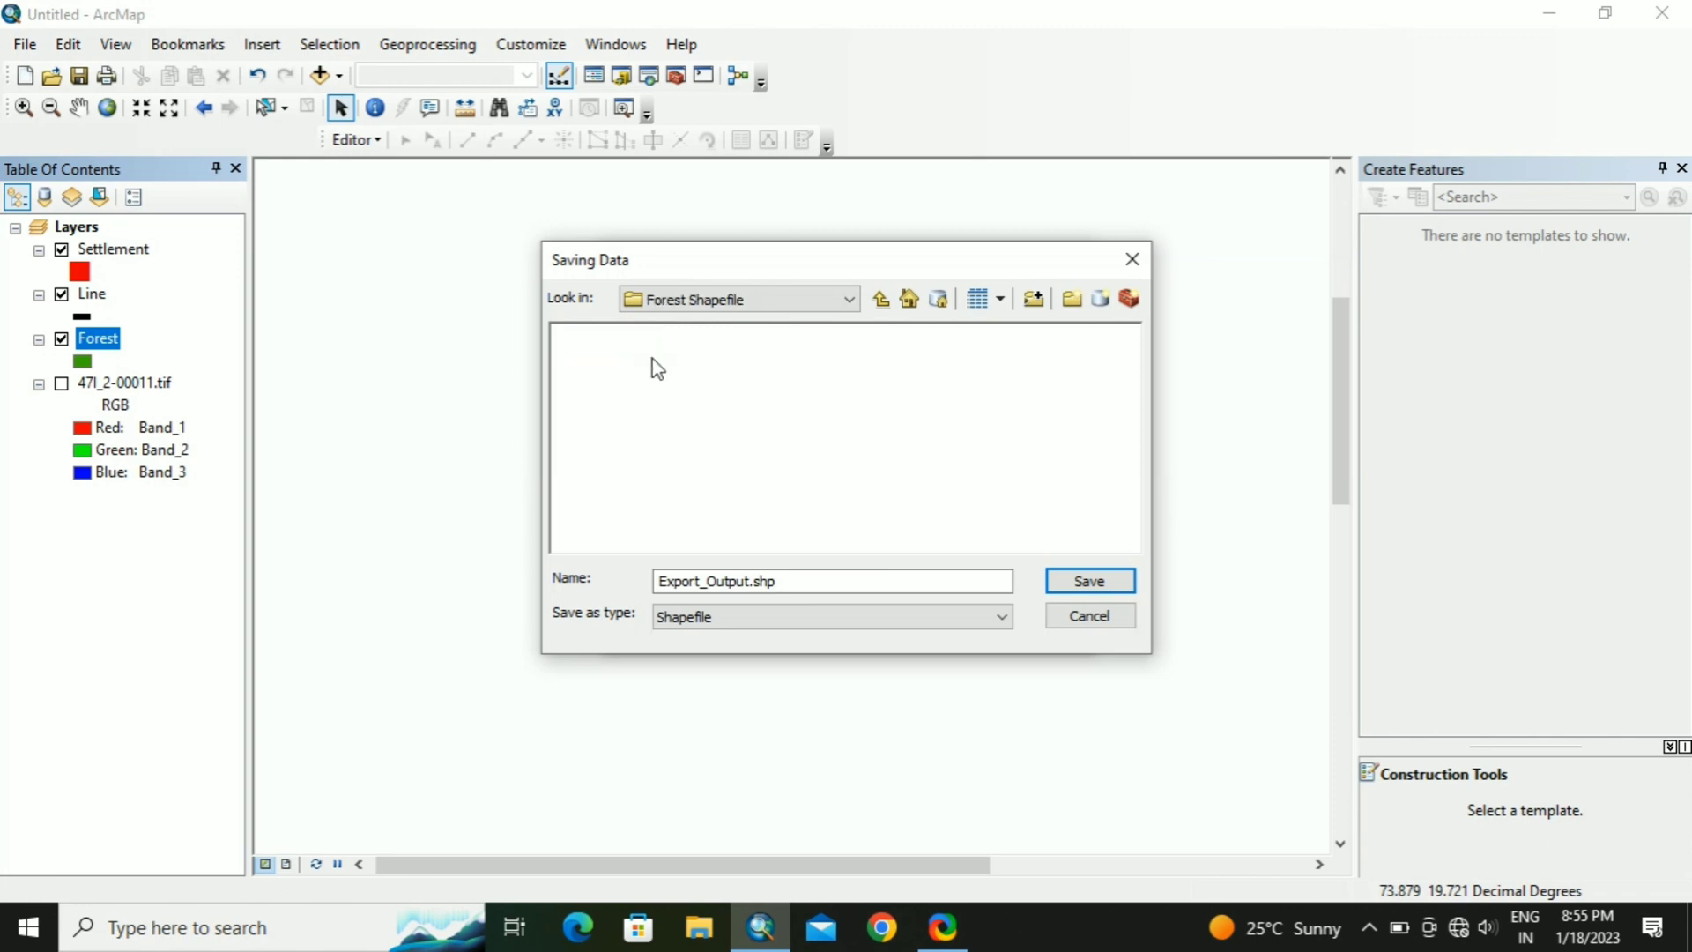
Step: Export all Forest features as the shapefile Forest.shp, using the layer's source coordinate system, and add it to the map
click(749, 580)
drag(749, 581, 634, 580)
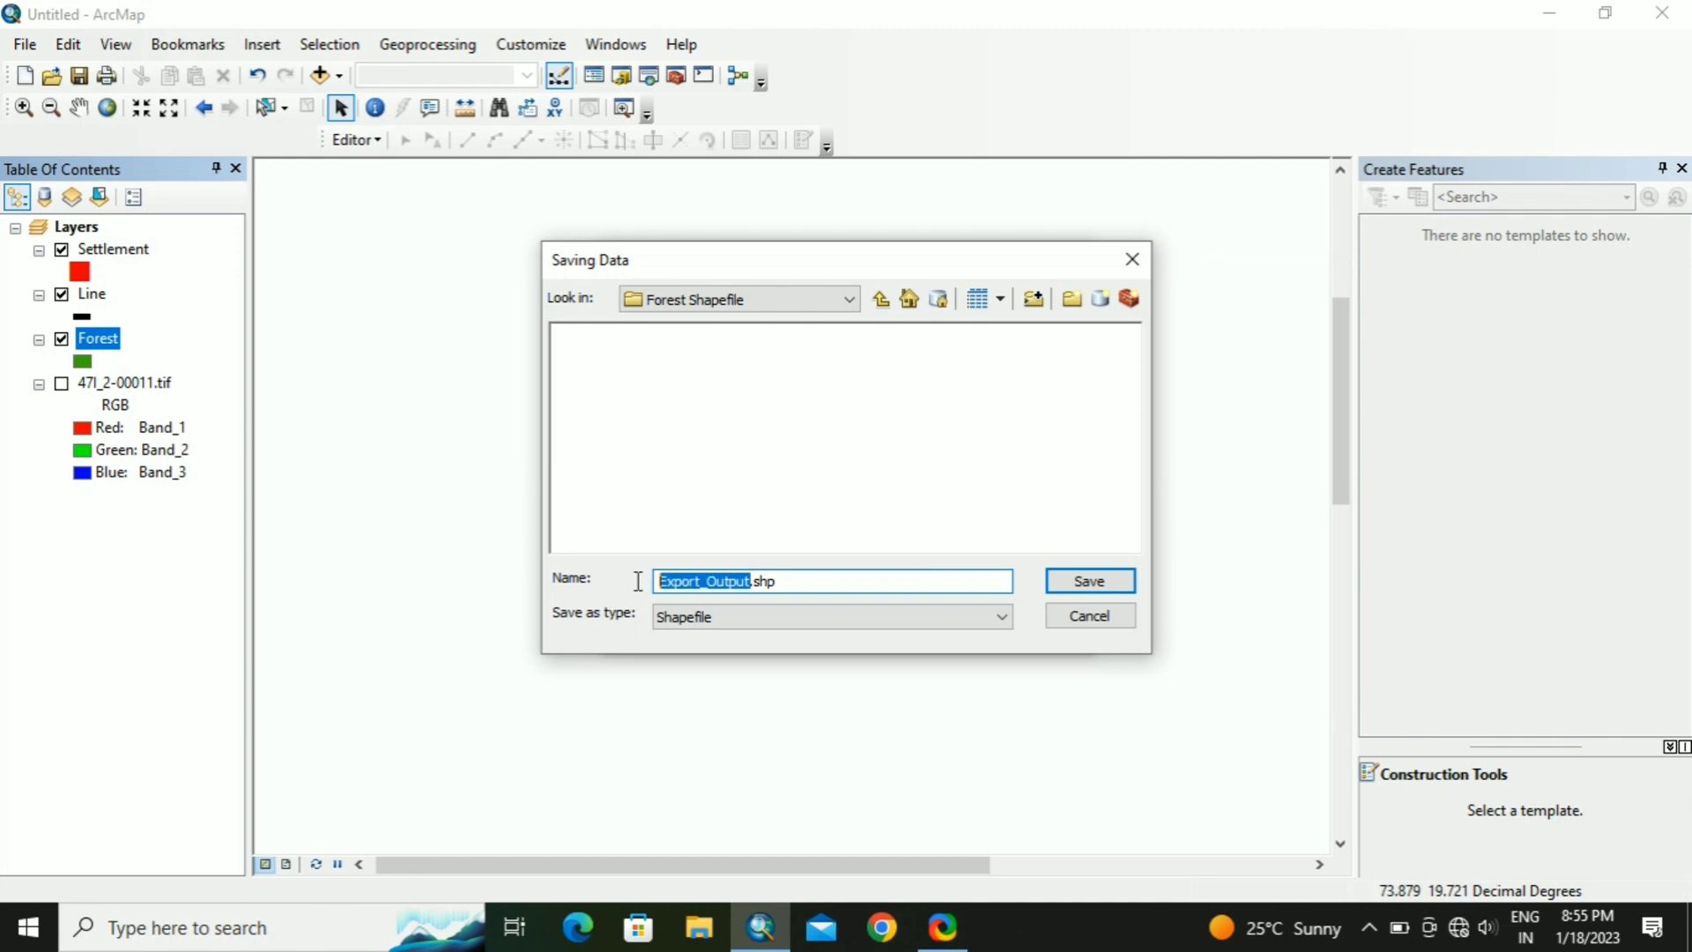
text(Fores)
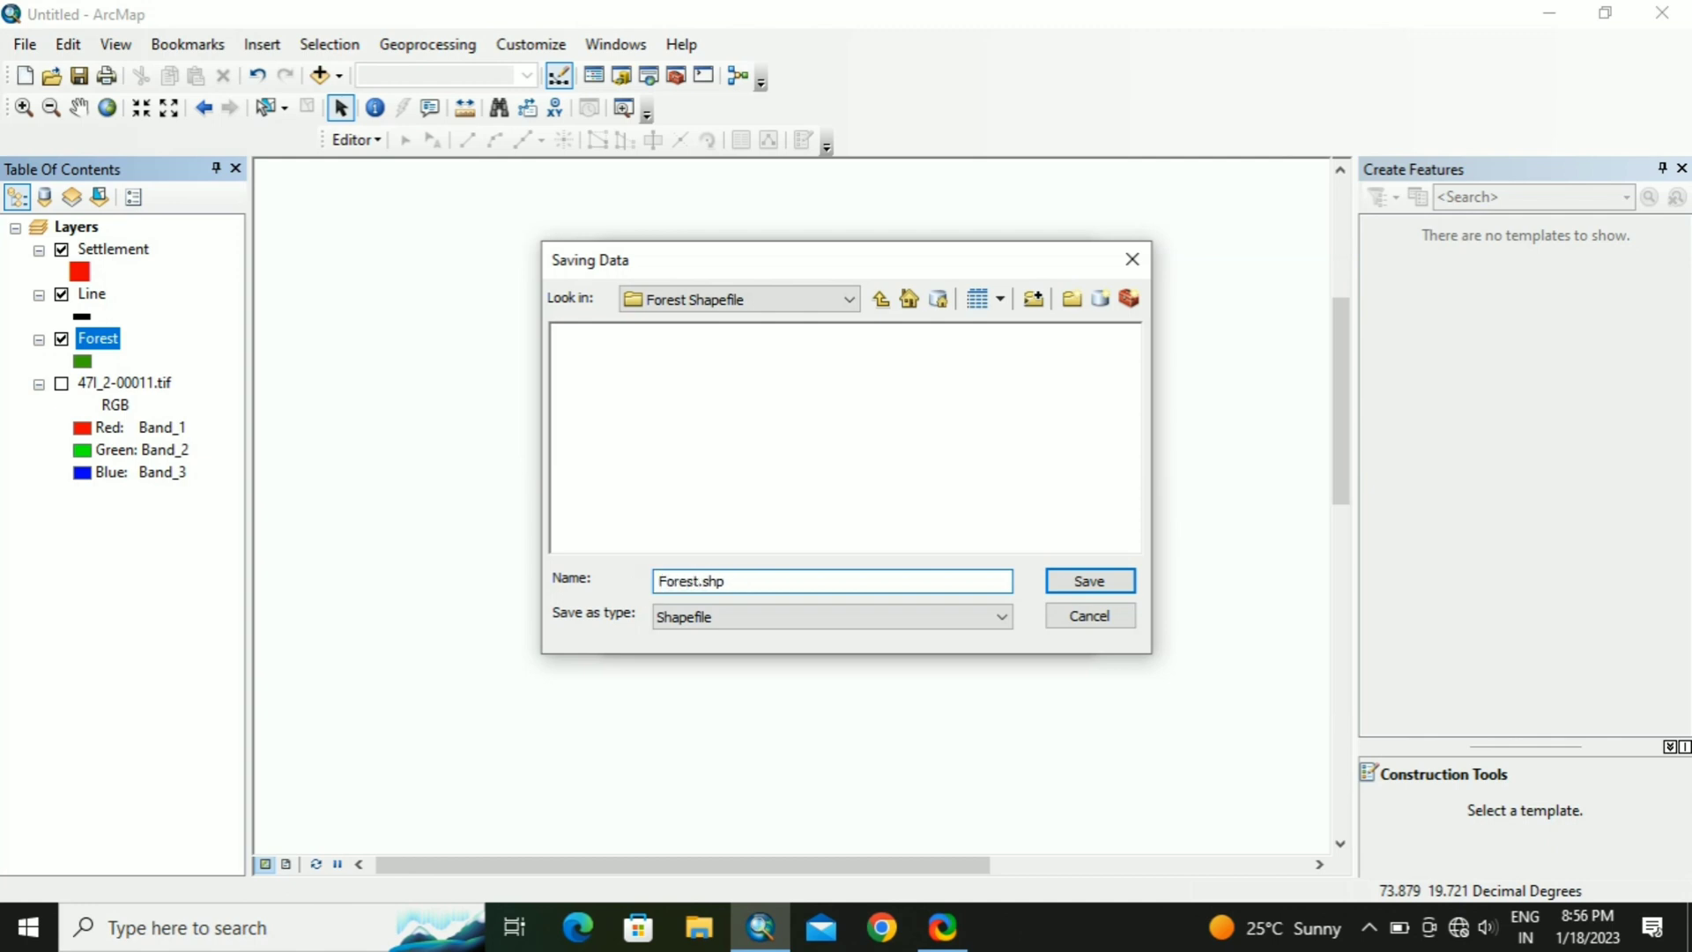
click(1084, 580)
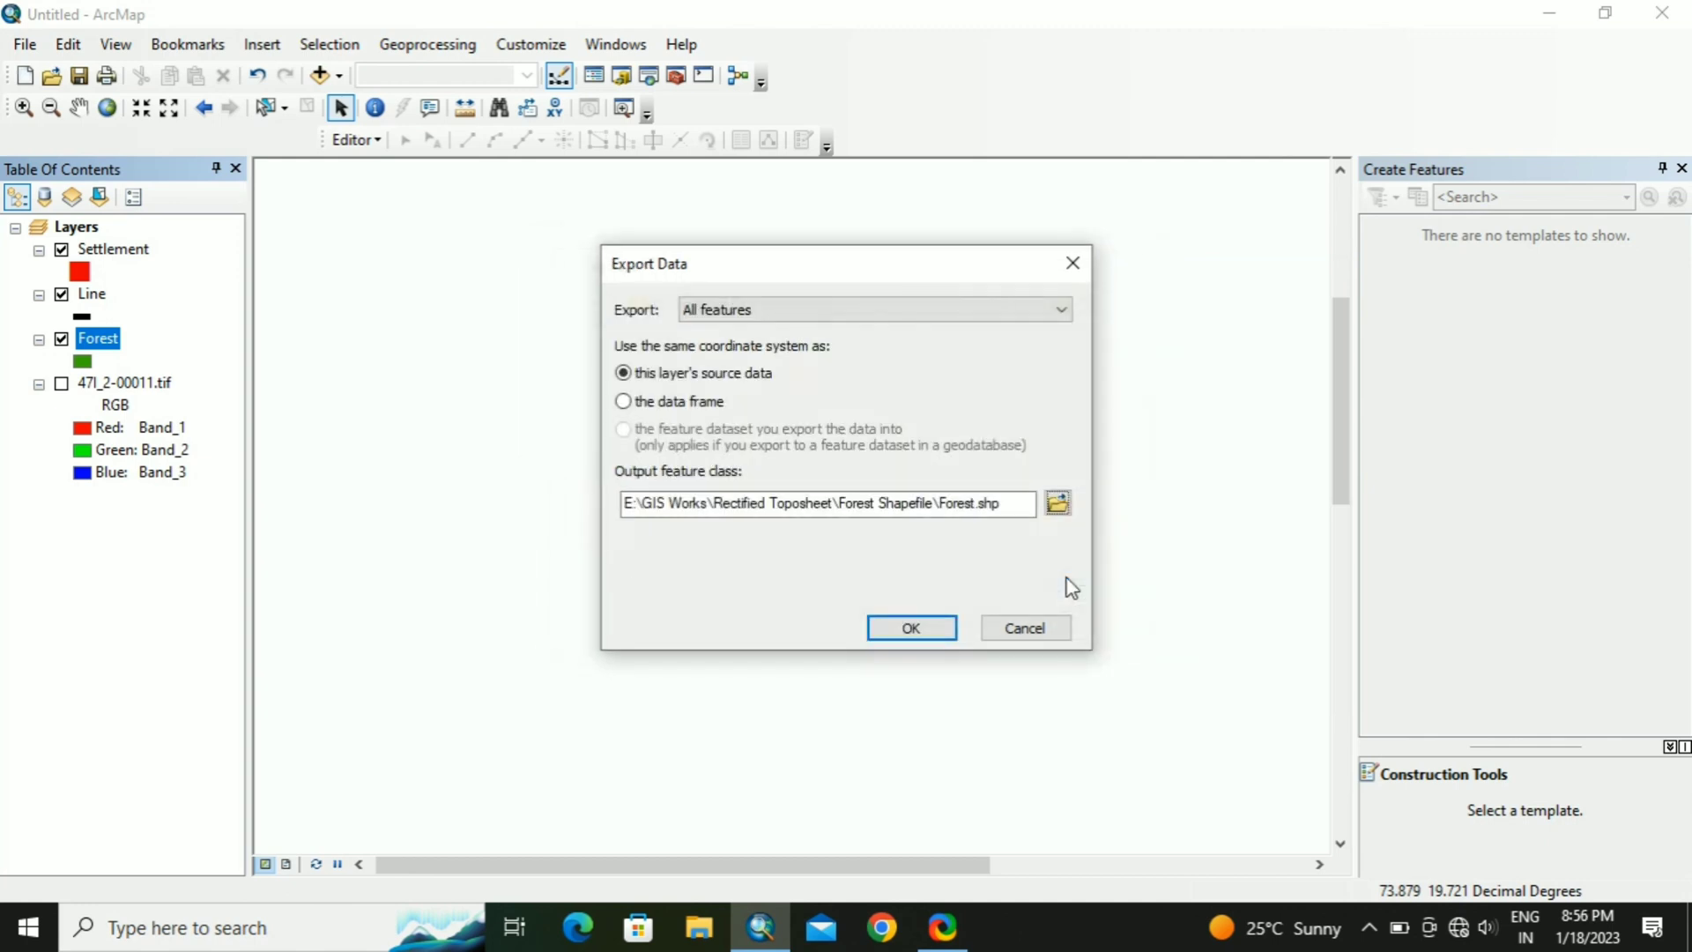
click(908, 626)
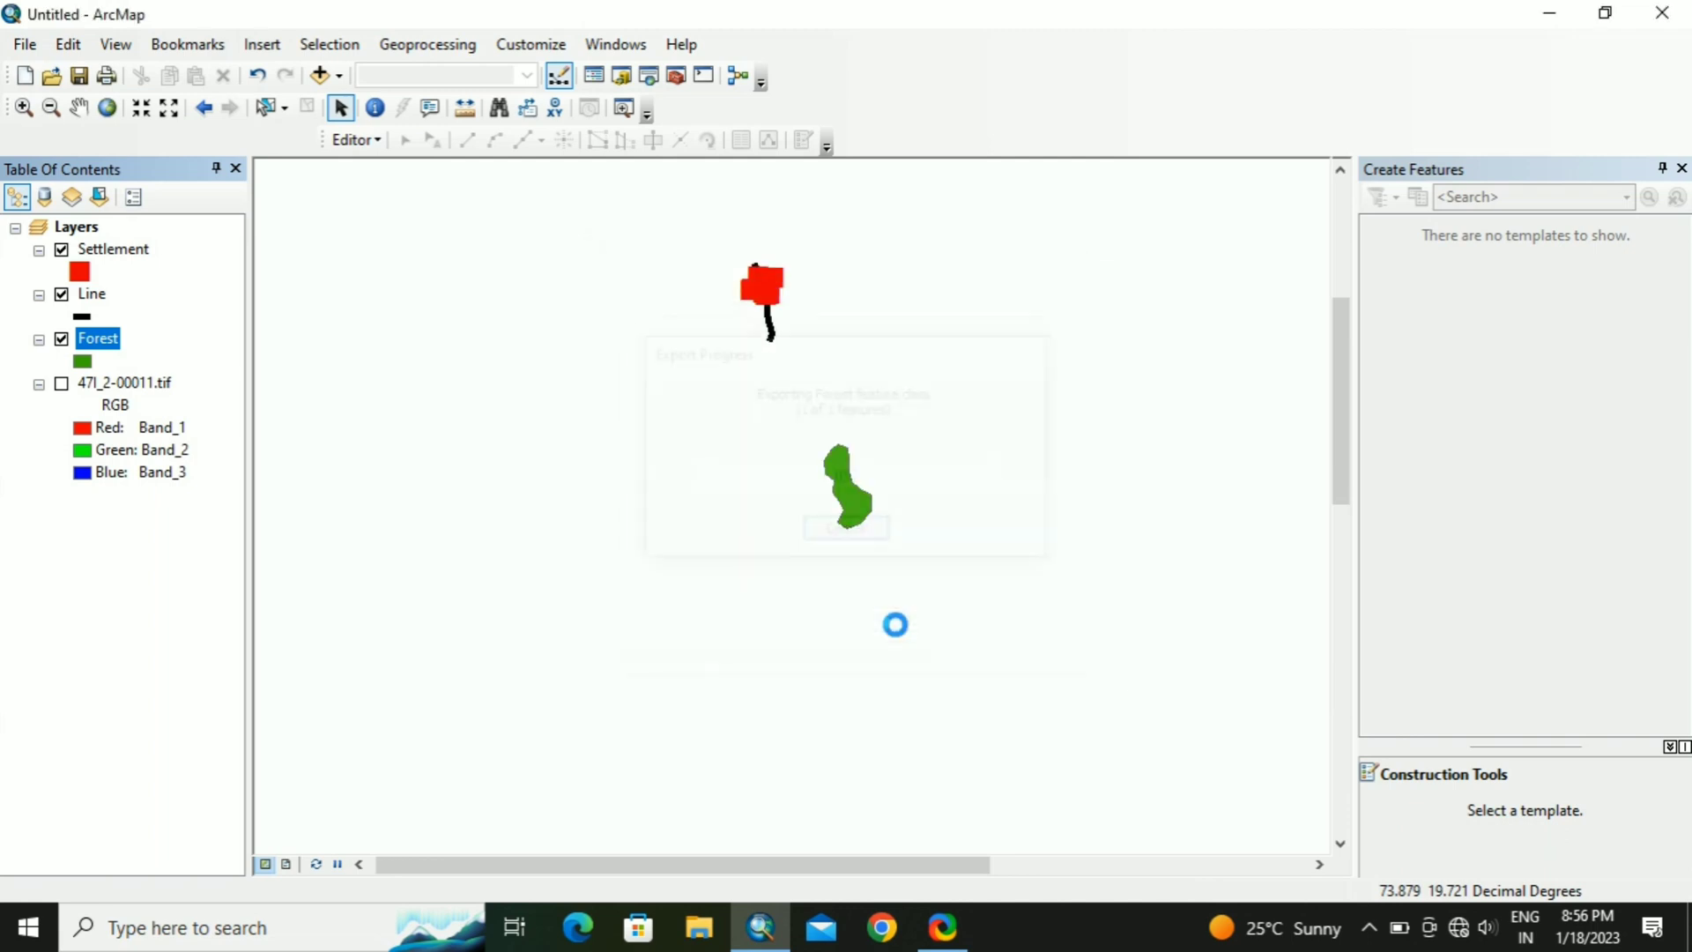
click(945, 551)
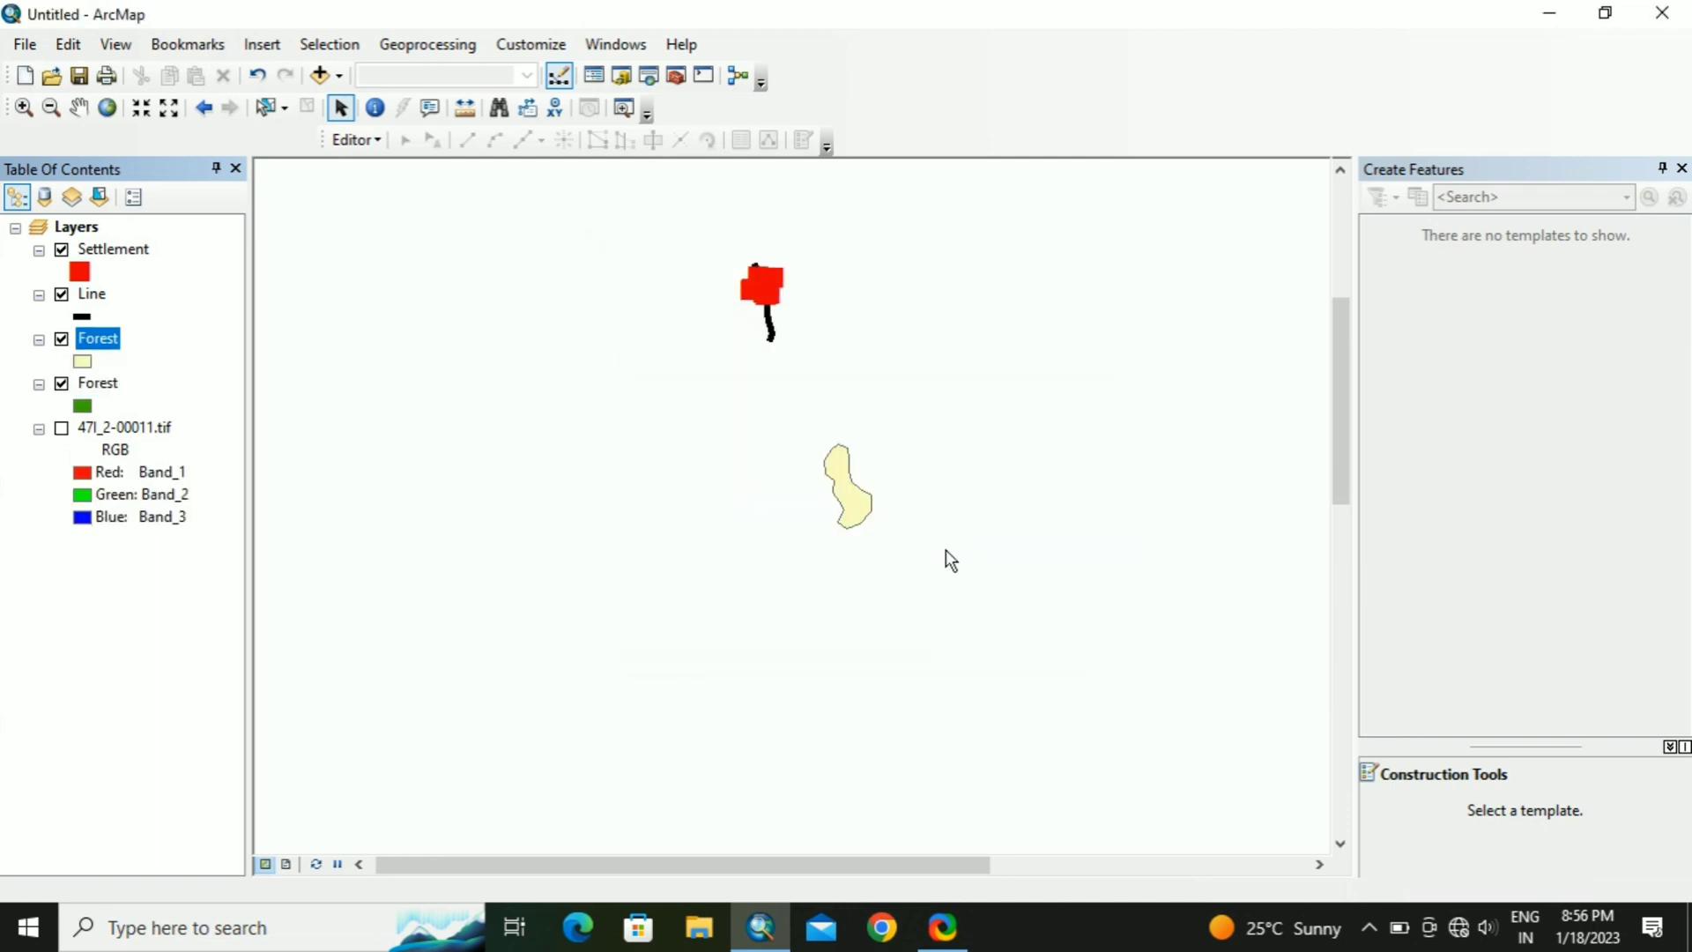
Step: Turn off the Settlement, Line and original green Forest layers, and zoom to the exported Forest layer
click(81, 252)
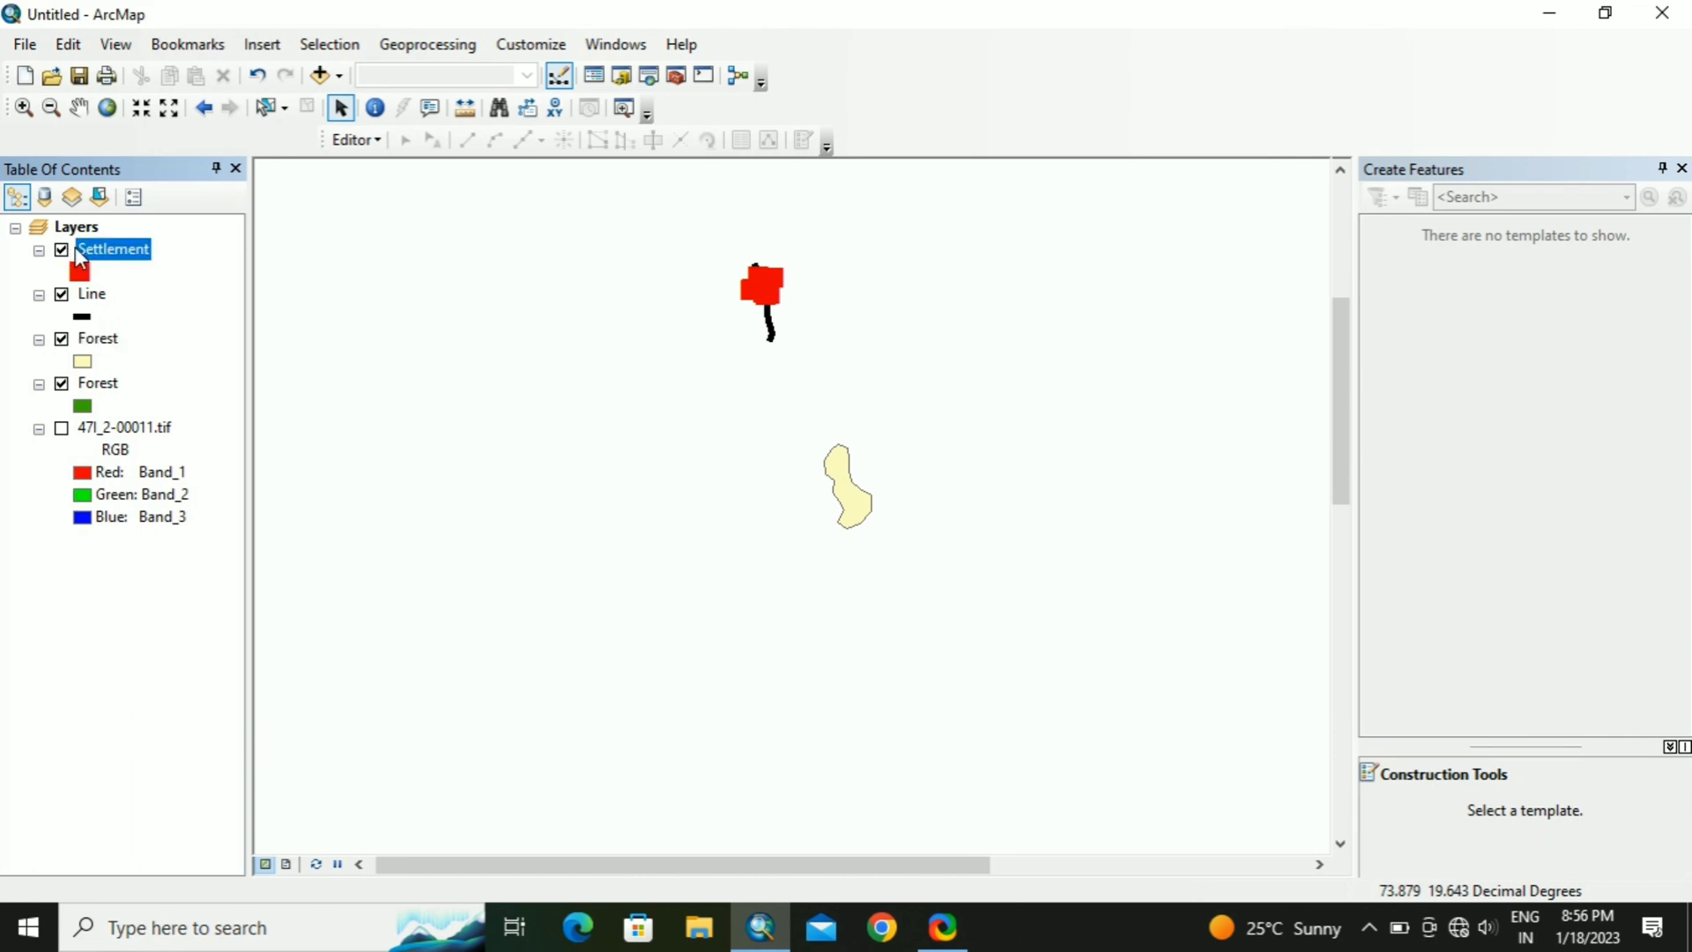
click(62, 250)
click(62, 294)
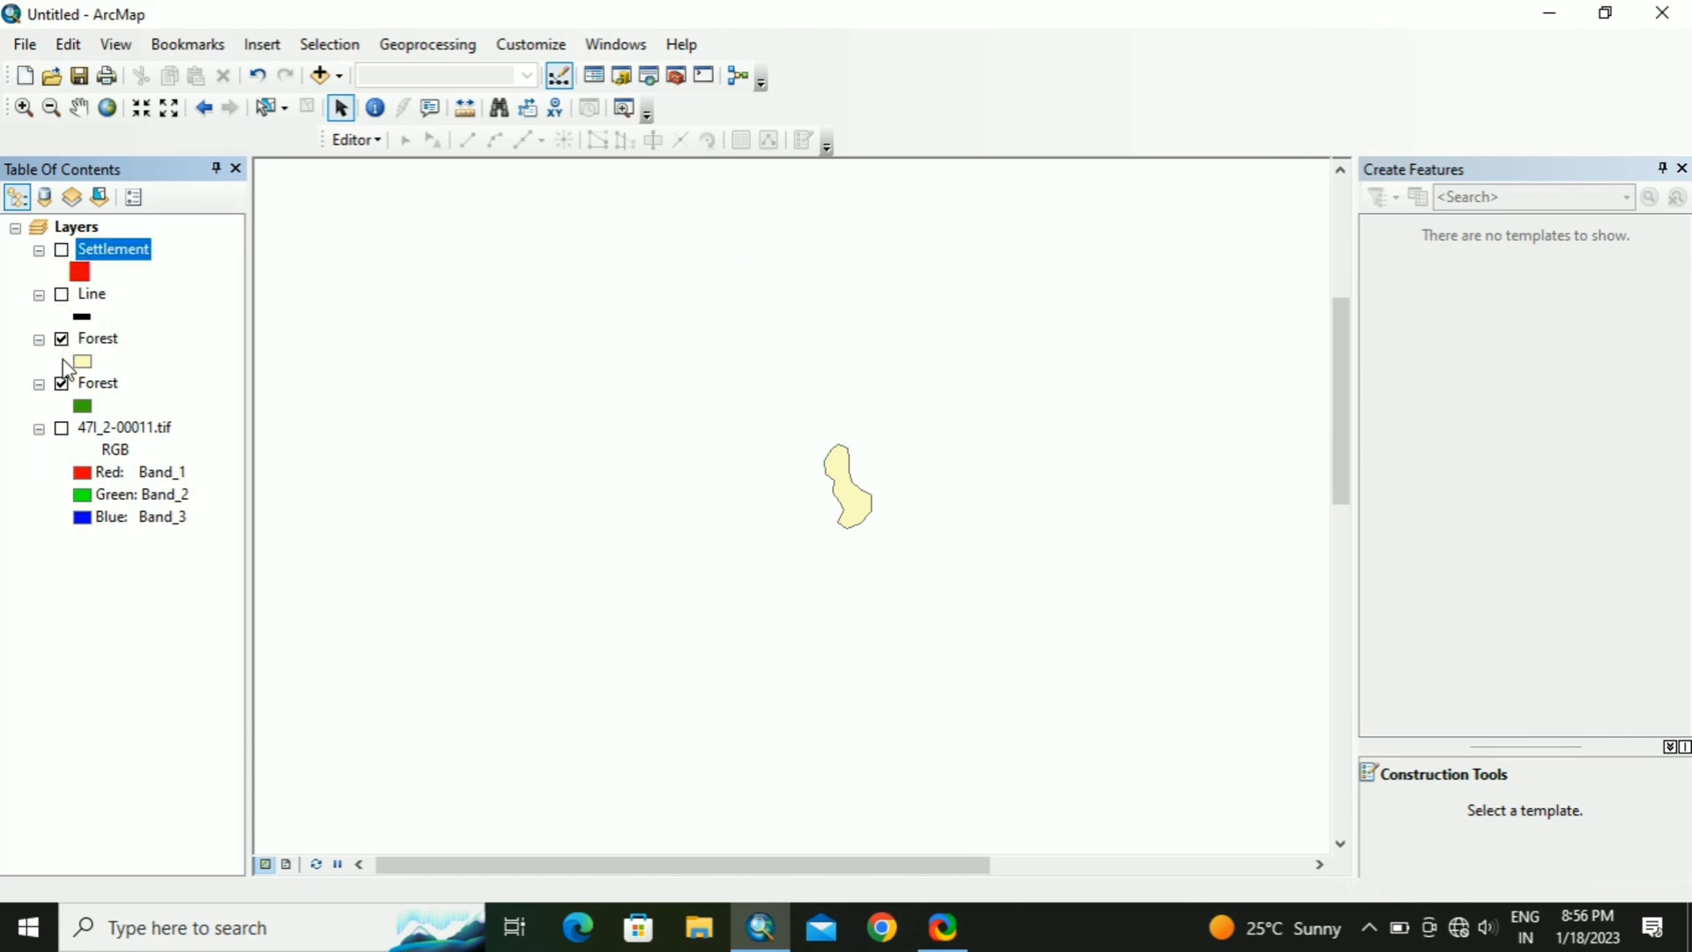
click(62, 385)
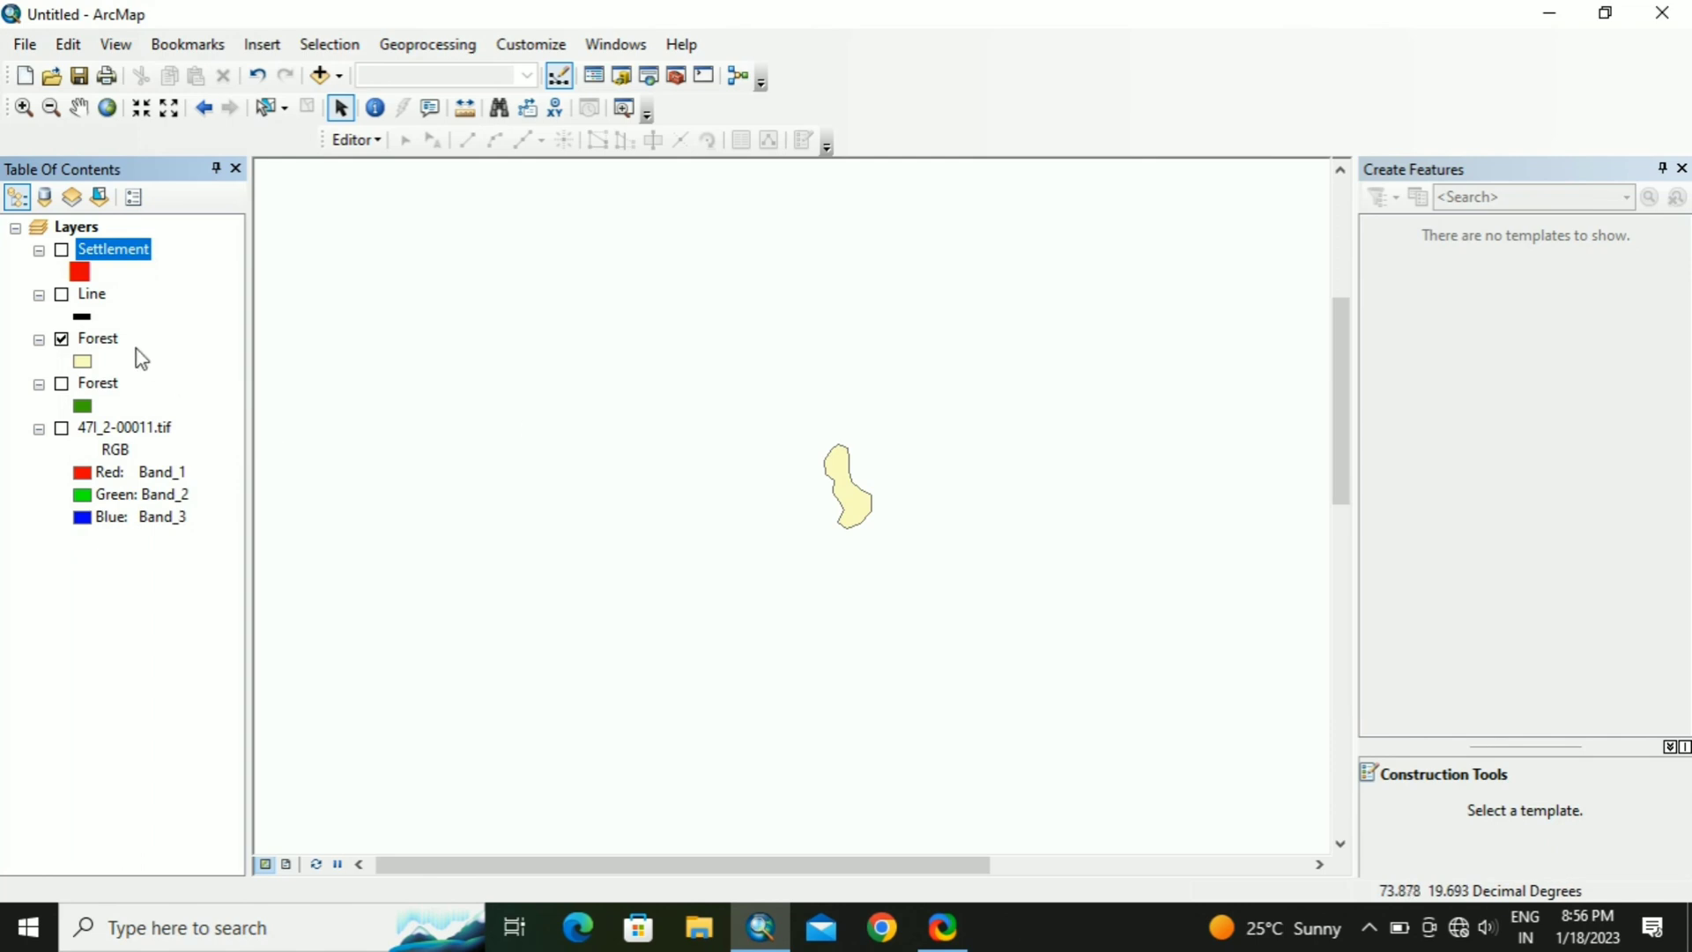
right_click(113, 340)
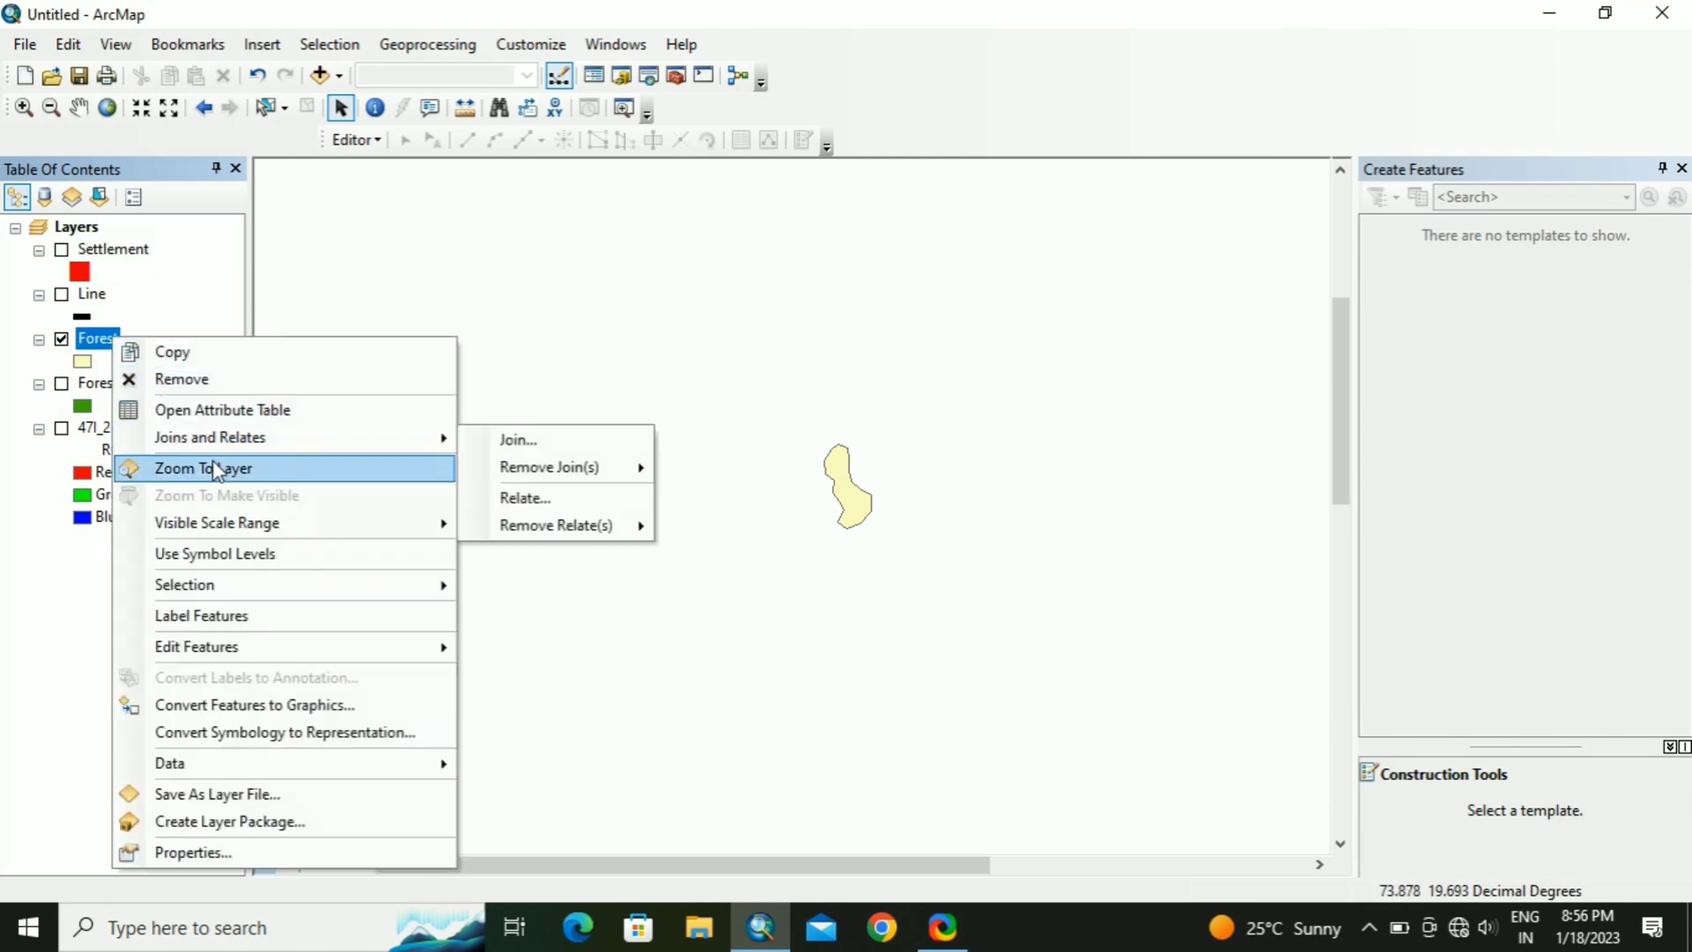
click(211, 468)
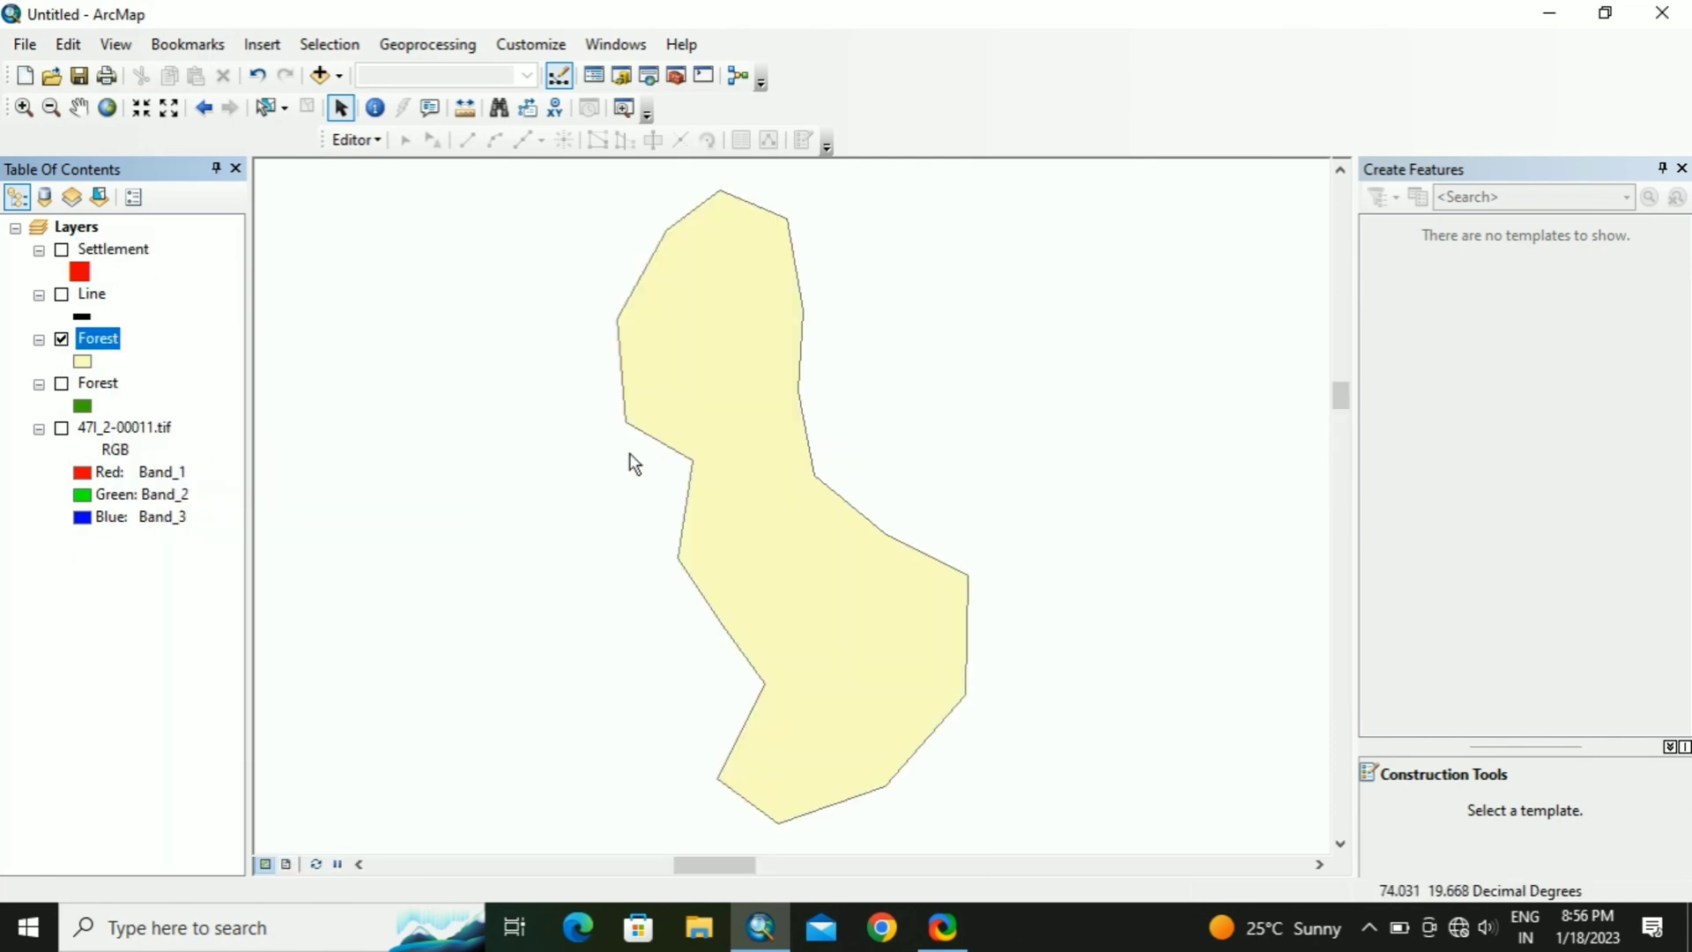